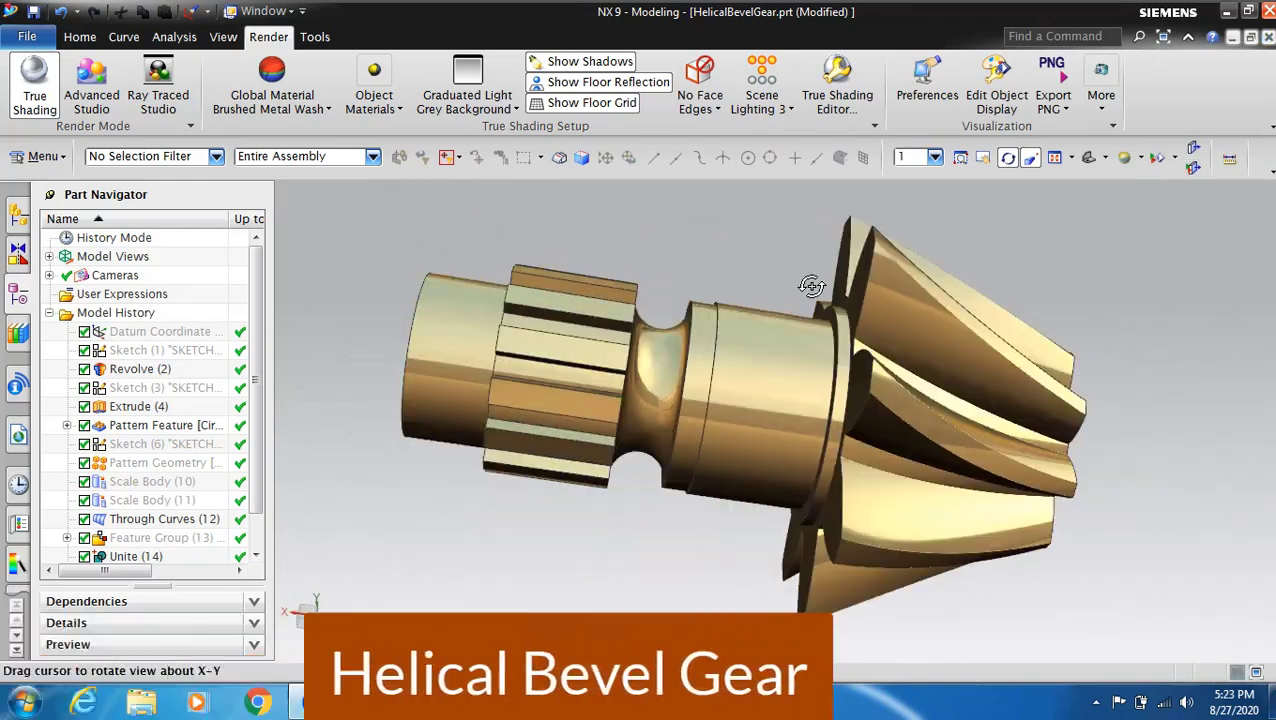
- Orbit the finished helical bevel gear preview to view it from another side
mouse_move(811, 287)
middle_down()
mouse_move(651, 259)
mouse_move(625, 329)
mouse_move(655, 308)
mouse_move(834, 290)
mouse_move(916, 297)
middle_up()
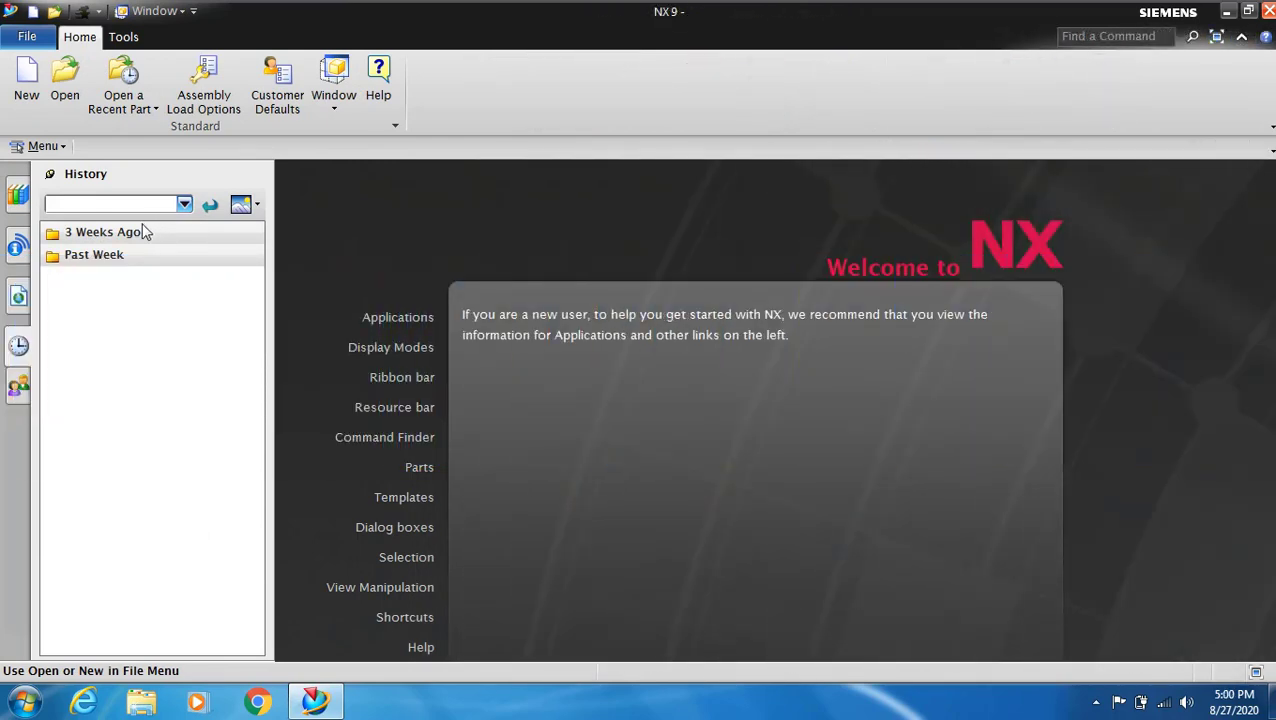
- Create a new Model part named HelicalBevelGear.prt in the E:\NX Files\ folder
click(27, 80)
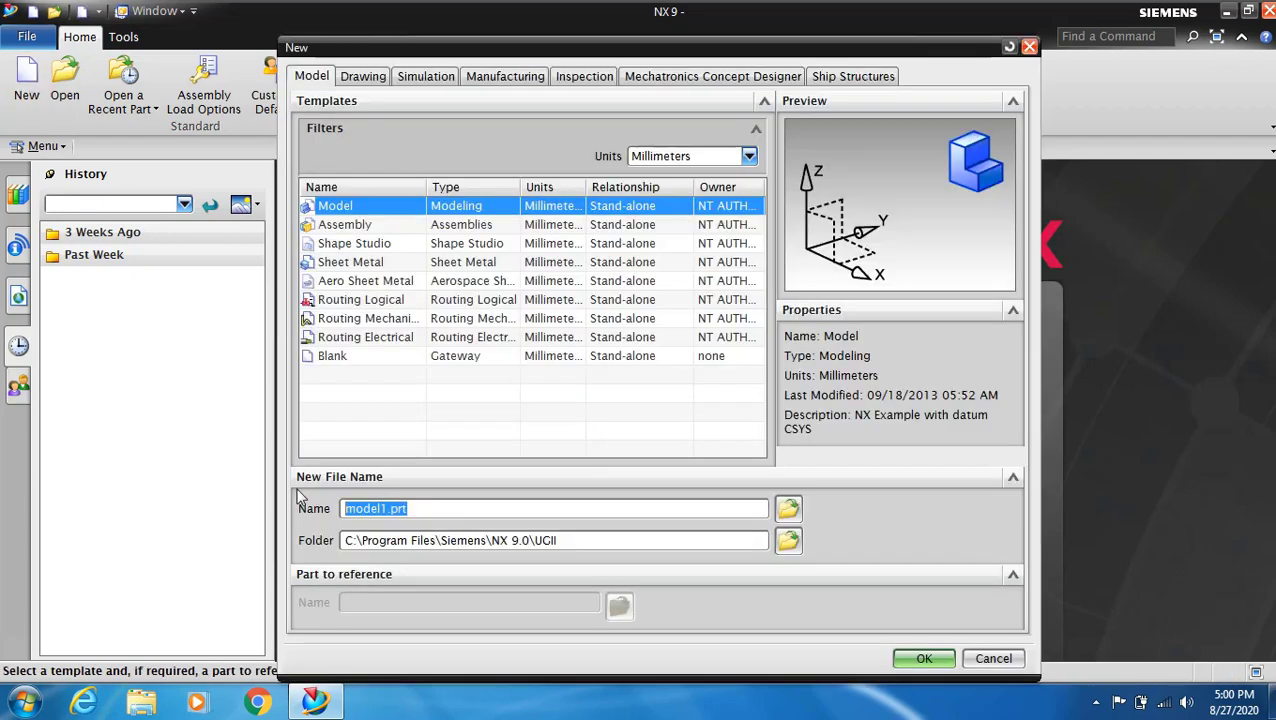
click(384, 508)
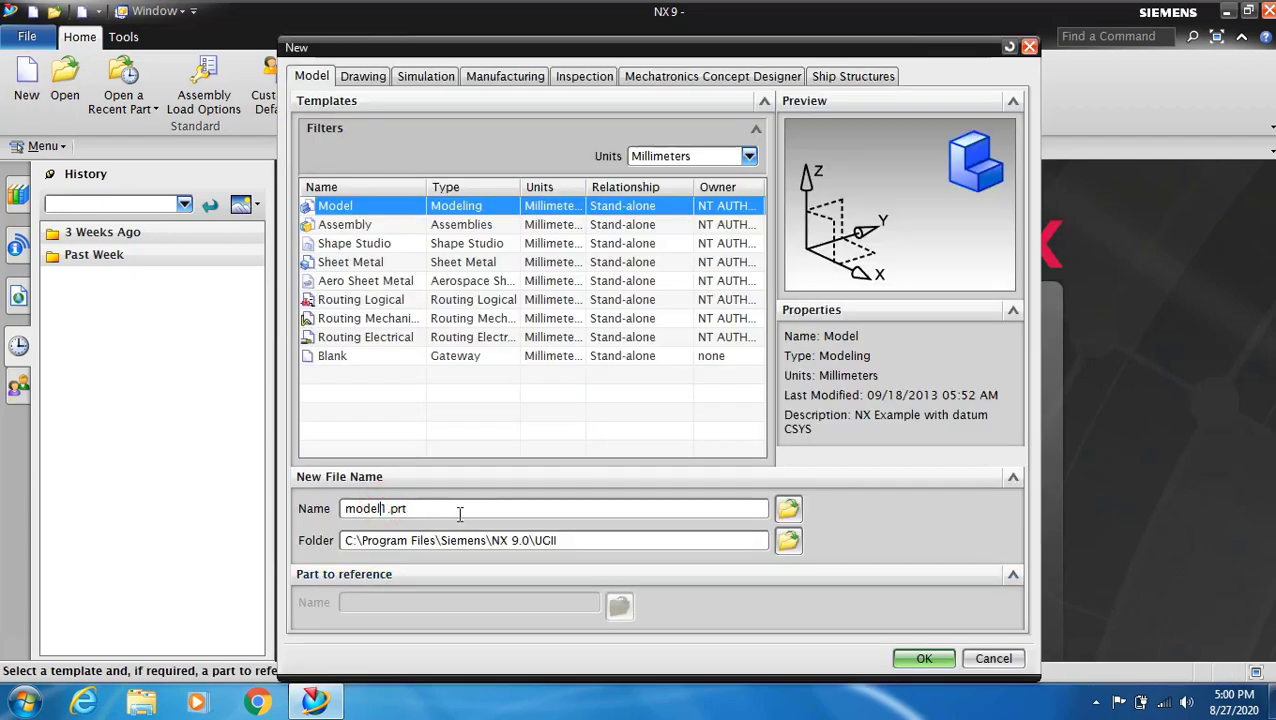
key(BackSpace)
key(BackSpace)
key(BackSpace)
text(HelicalBevelGear)
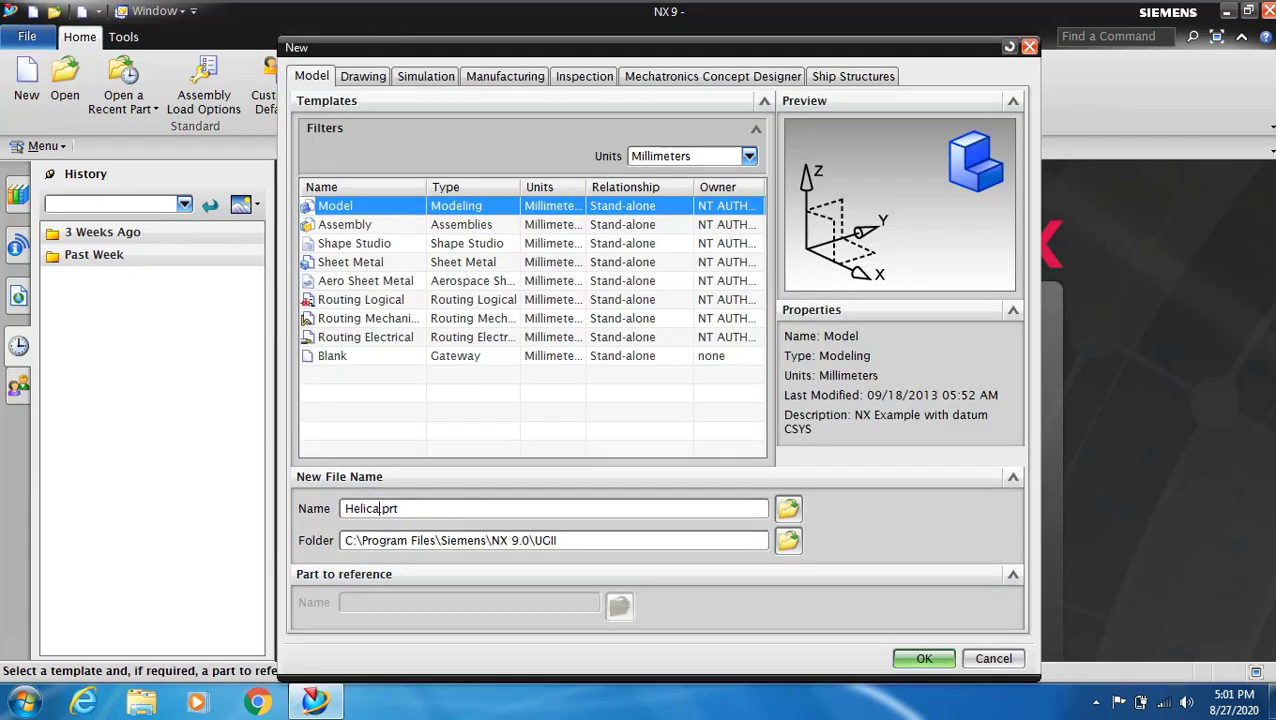
click(788, 540)
click(578, 375)
double_click(1100, 245)
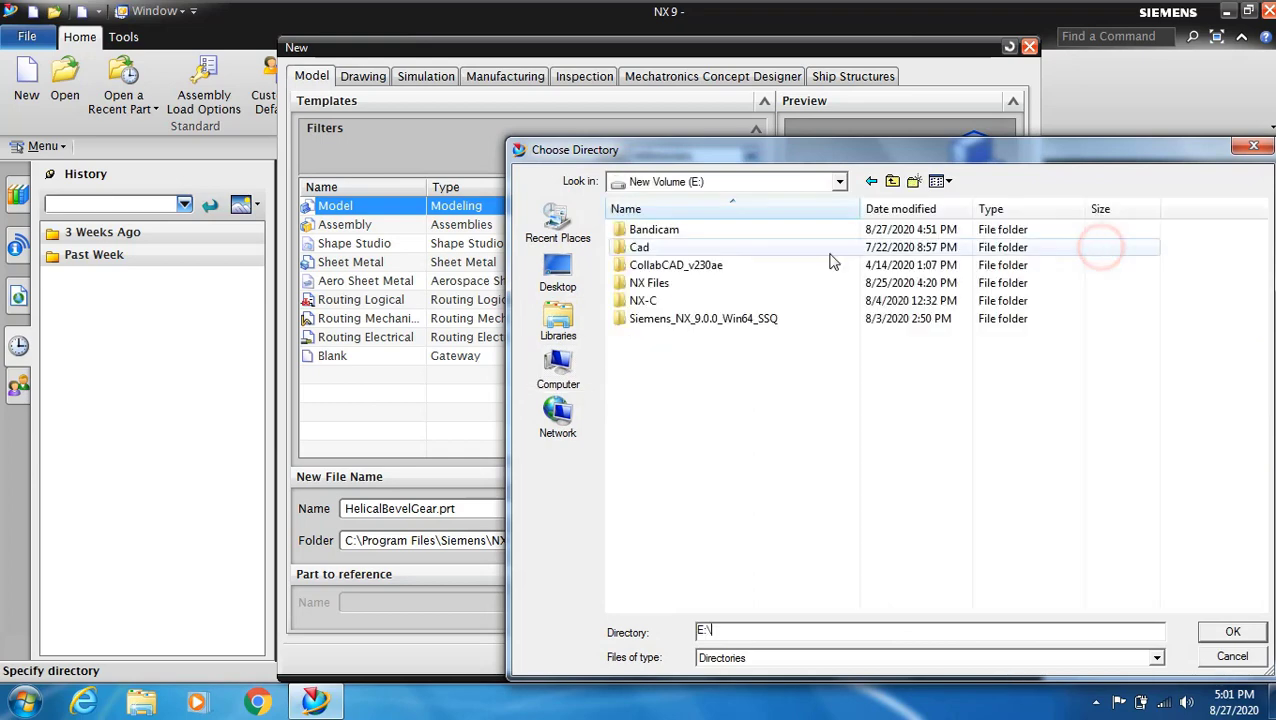
double_click(662, 285)
click(1233, 631)
click(920, 658)
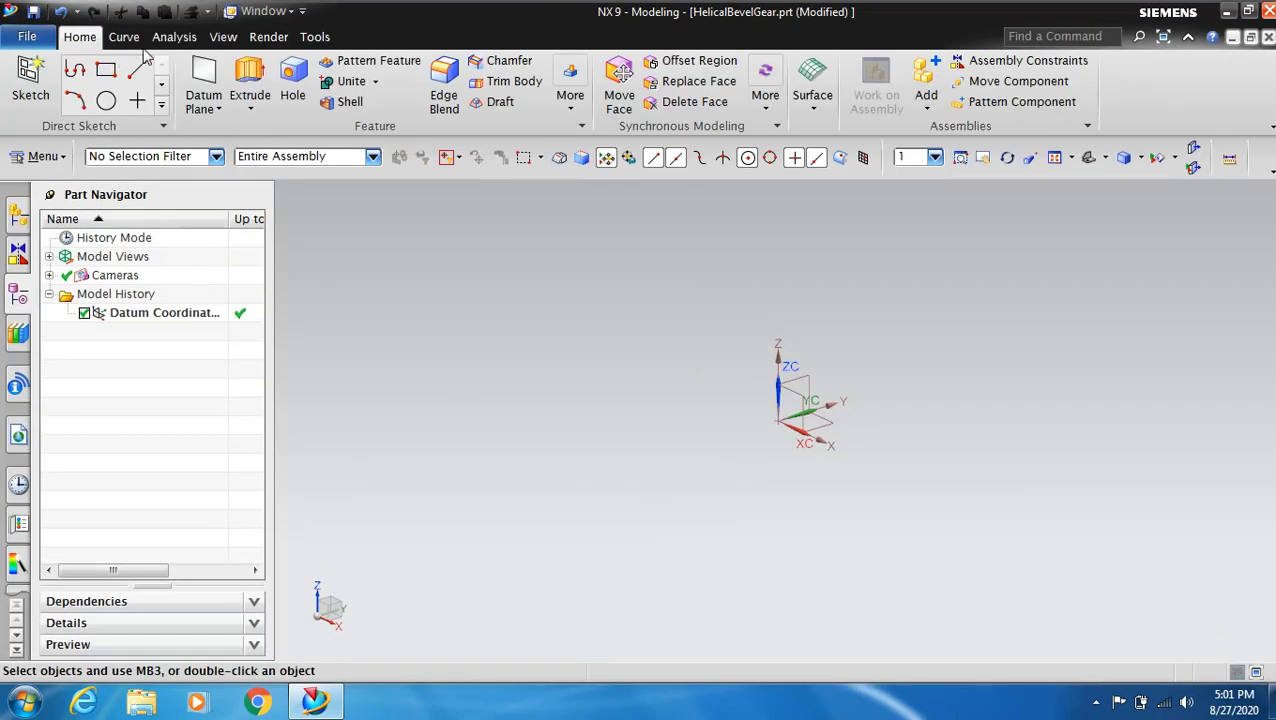
- Switch to the front view and start a sketch on the XZ datum plane
click(223, 36)
click(95, 87)
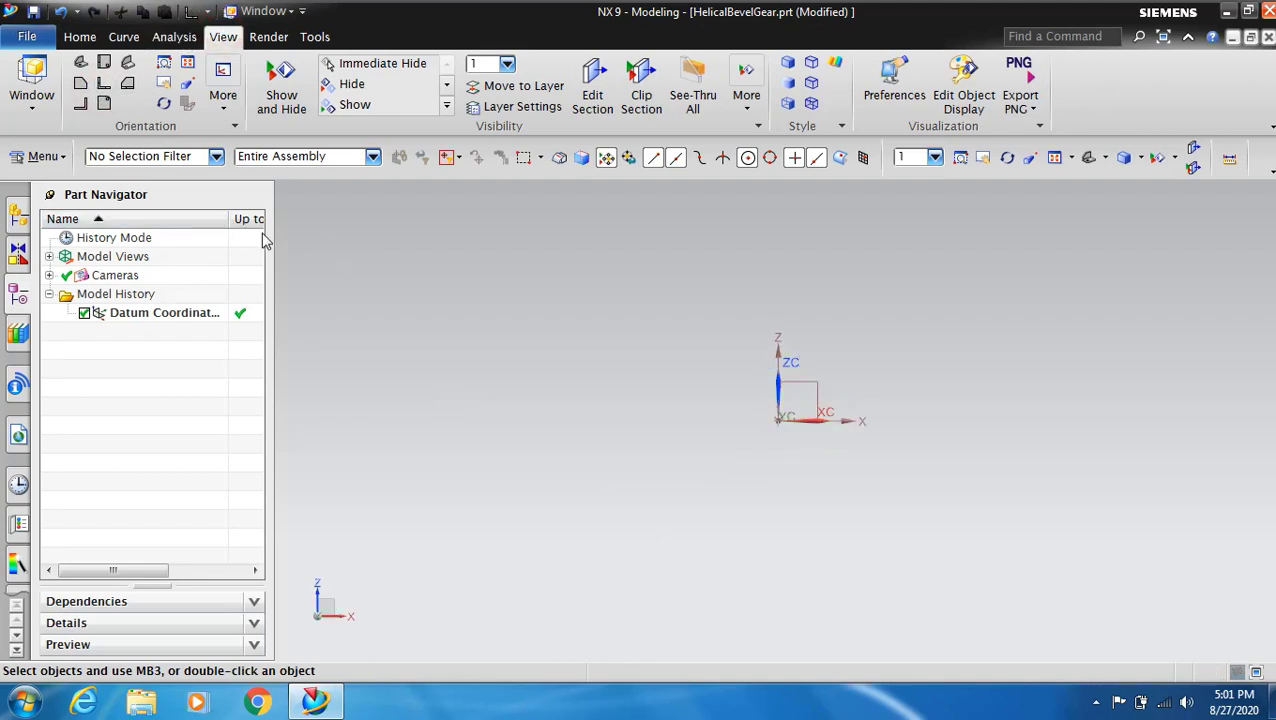
click(80, 36)
click(30, 85)
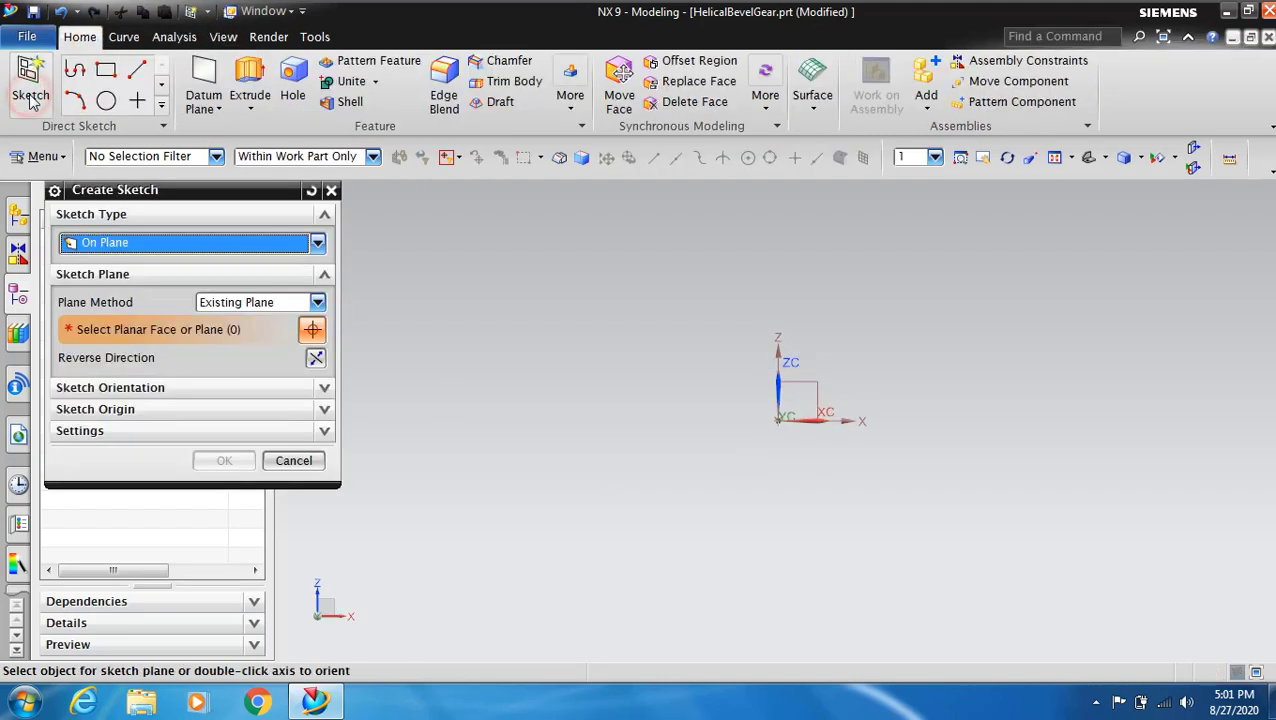
click(818, 380)
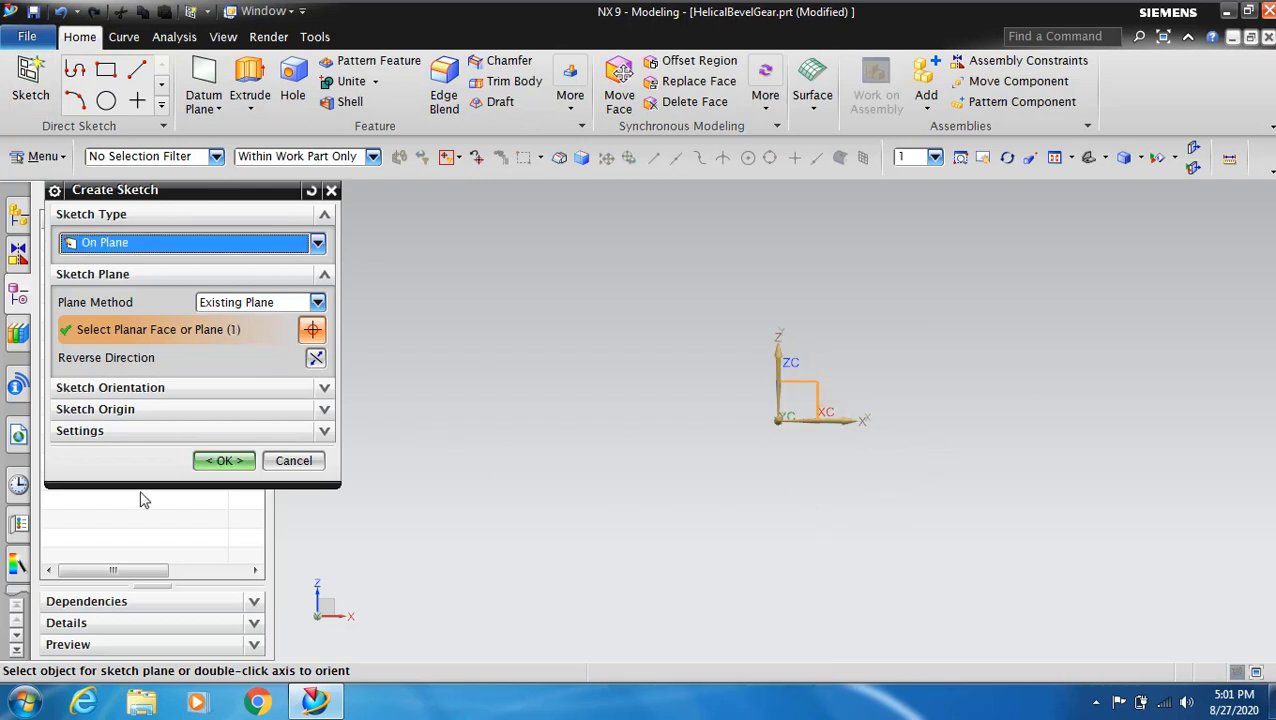
click(245, 461)
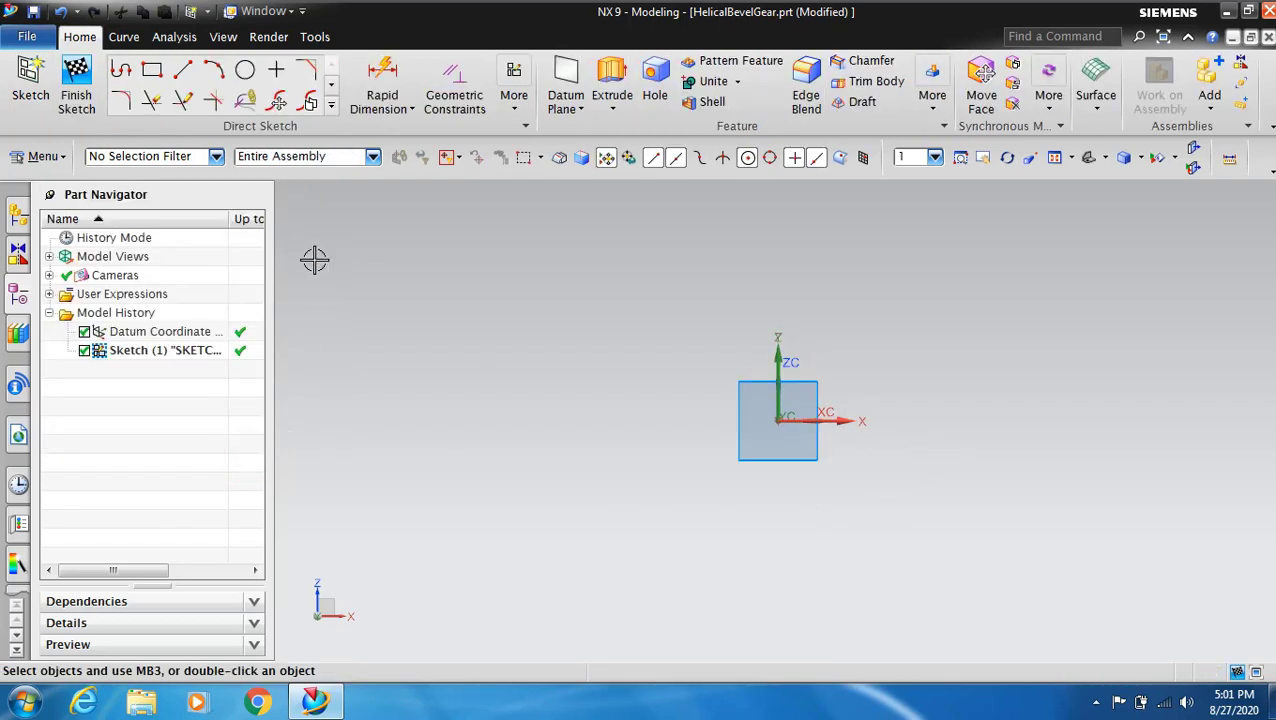
- Draw a connected profile from the origin with lines of 163, 32.5, 32, 3.5 and 48 mm
click(120, 72)
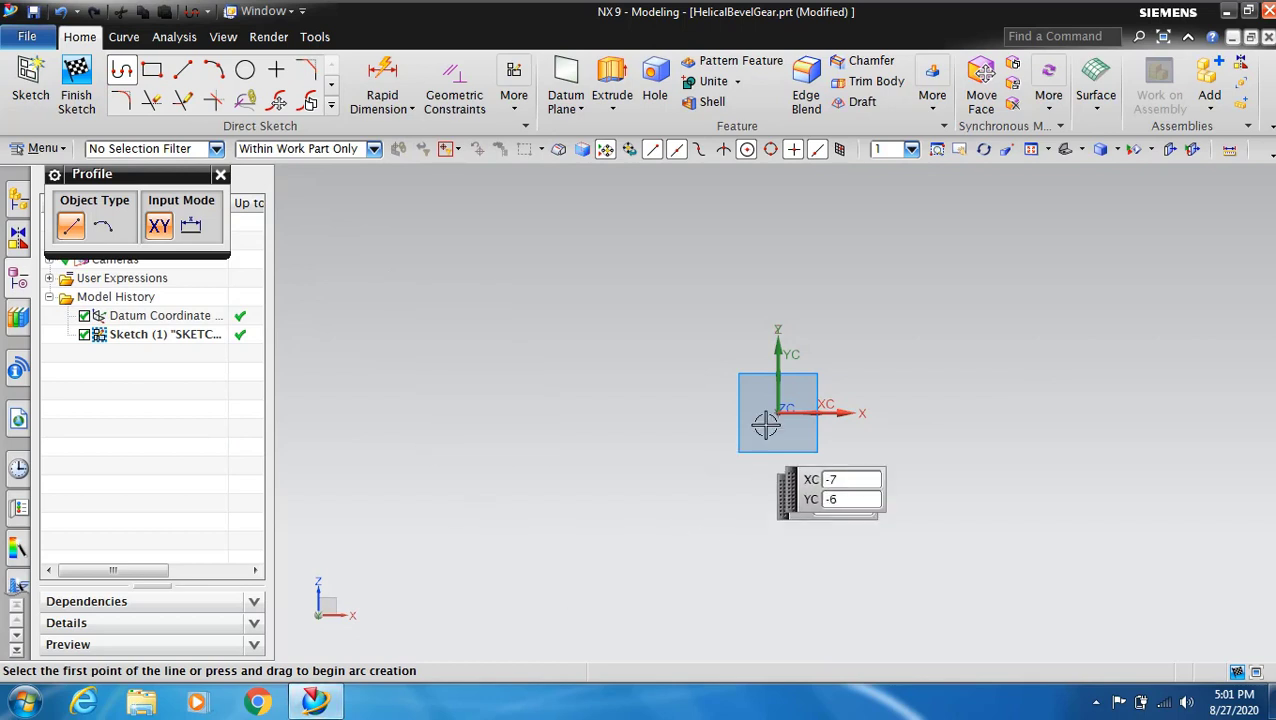
click(780, 409)
text(163)
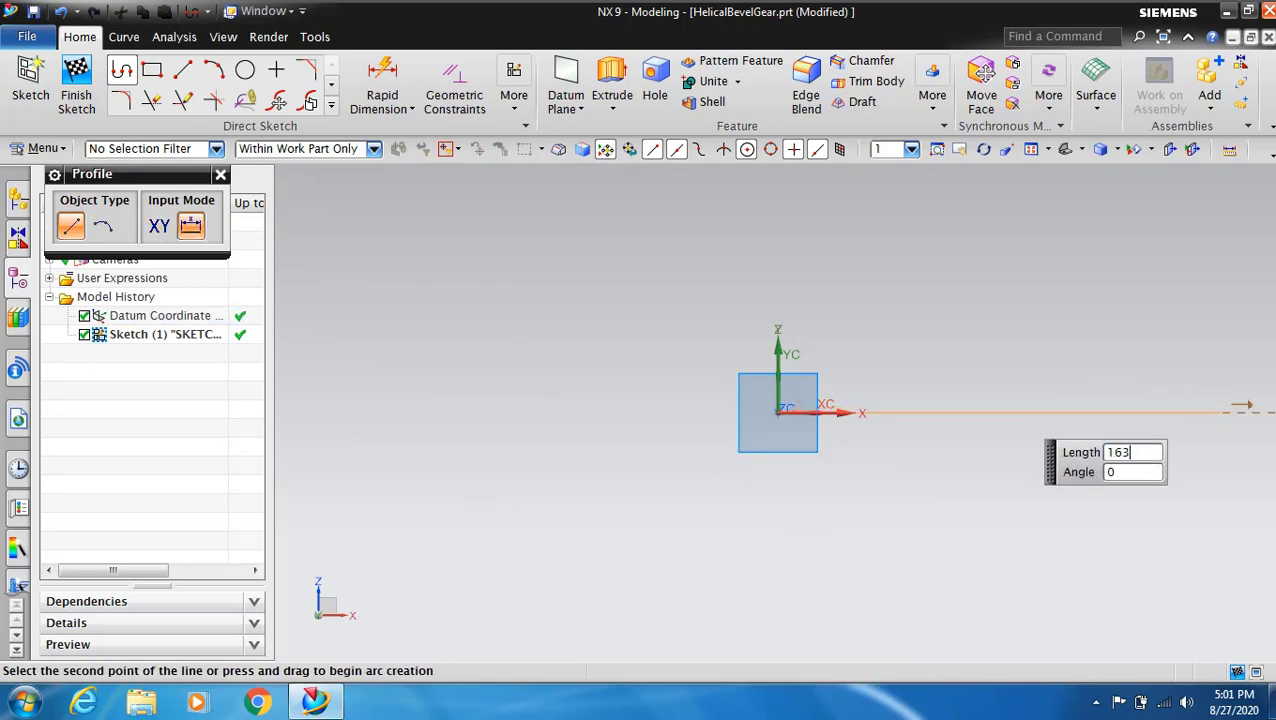
key(Return)
click(1185, 409)
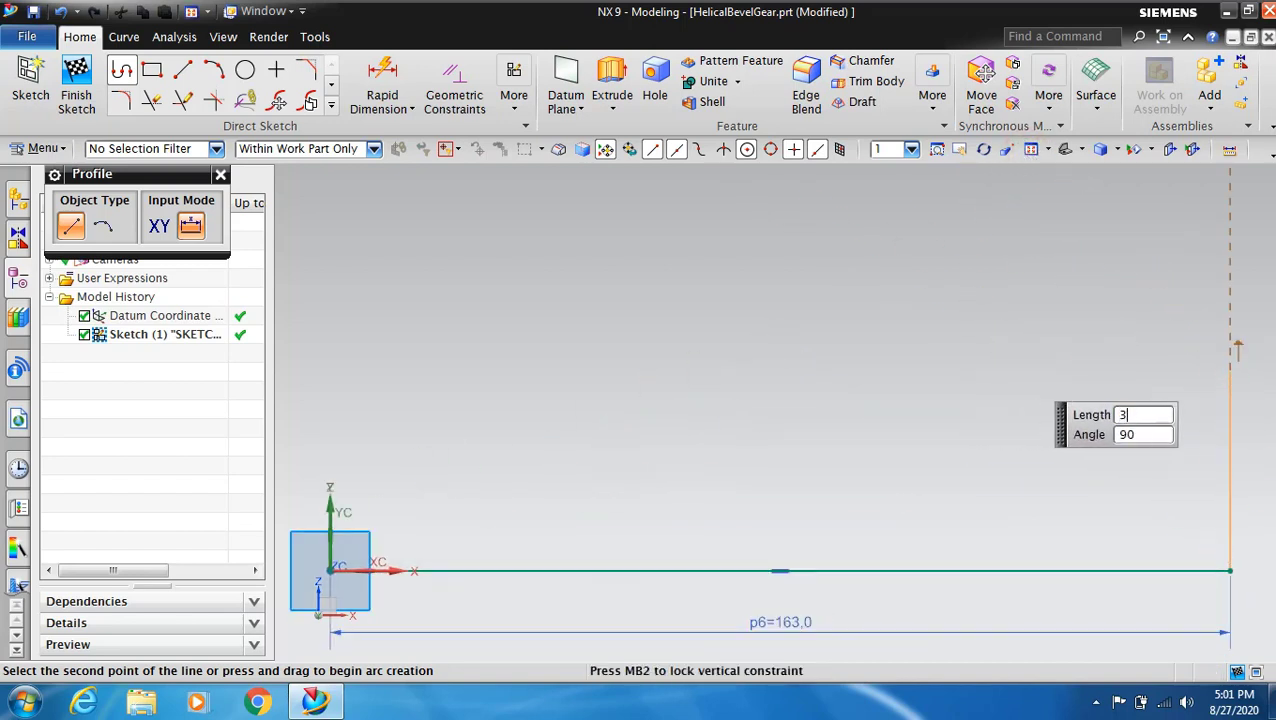
text(2.5)
key(Tab)
click(1233, 371)
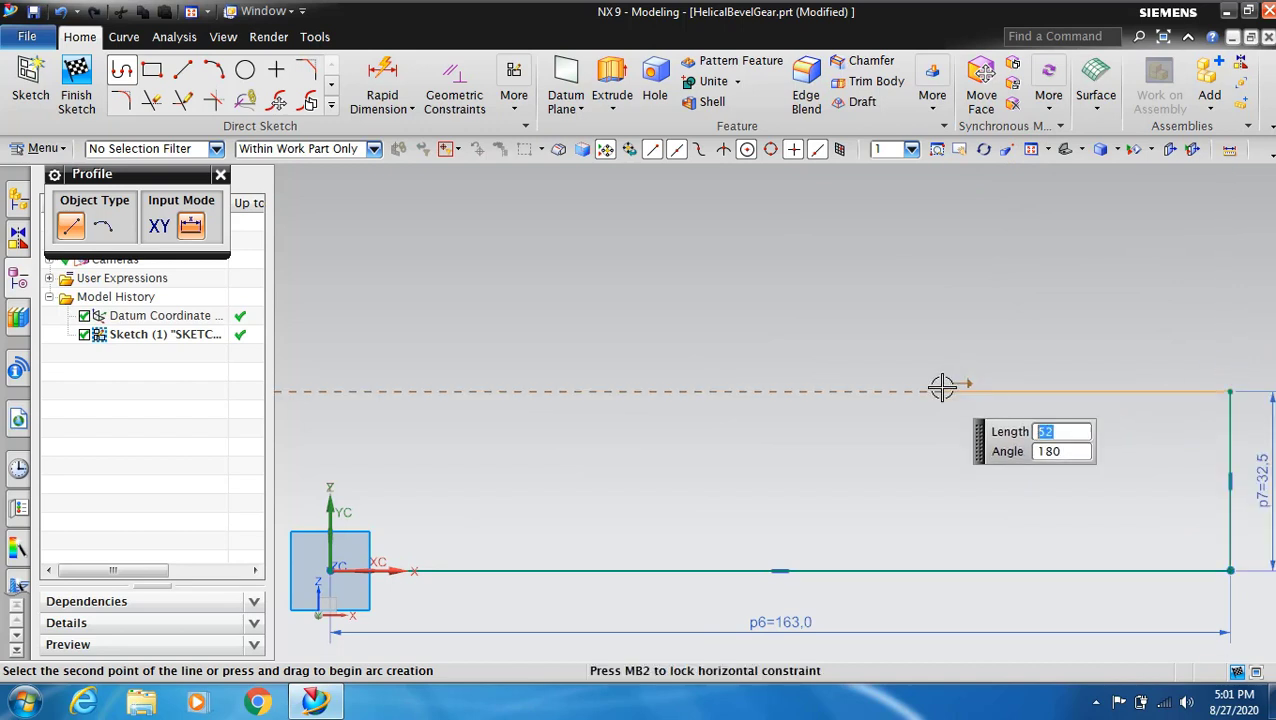
key(Tab)
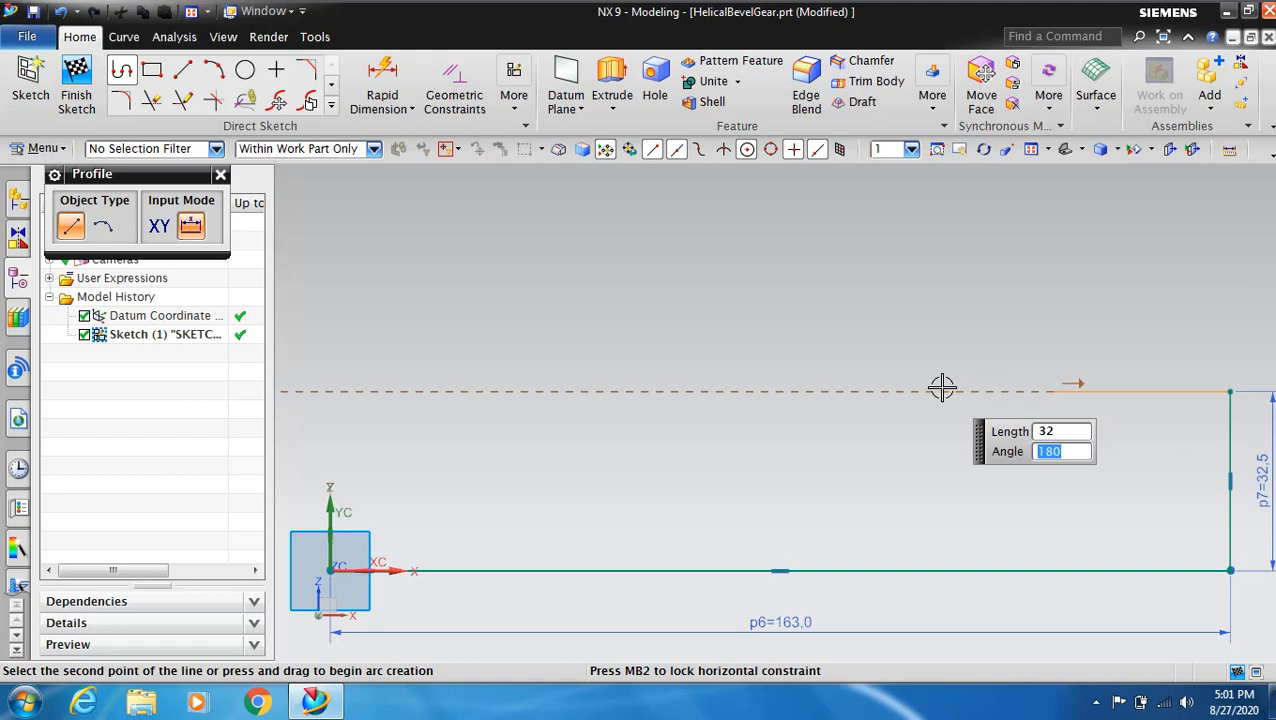
click(941, 386)
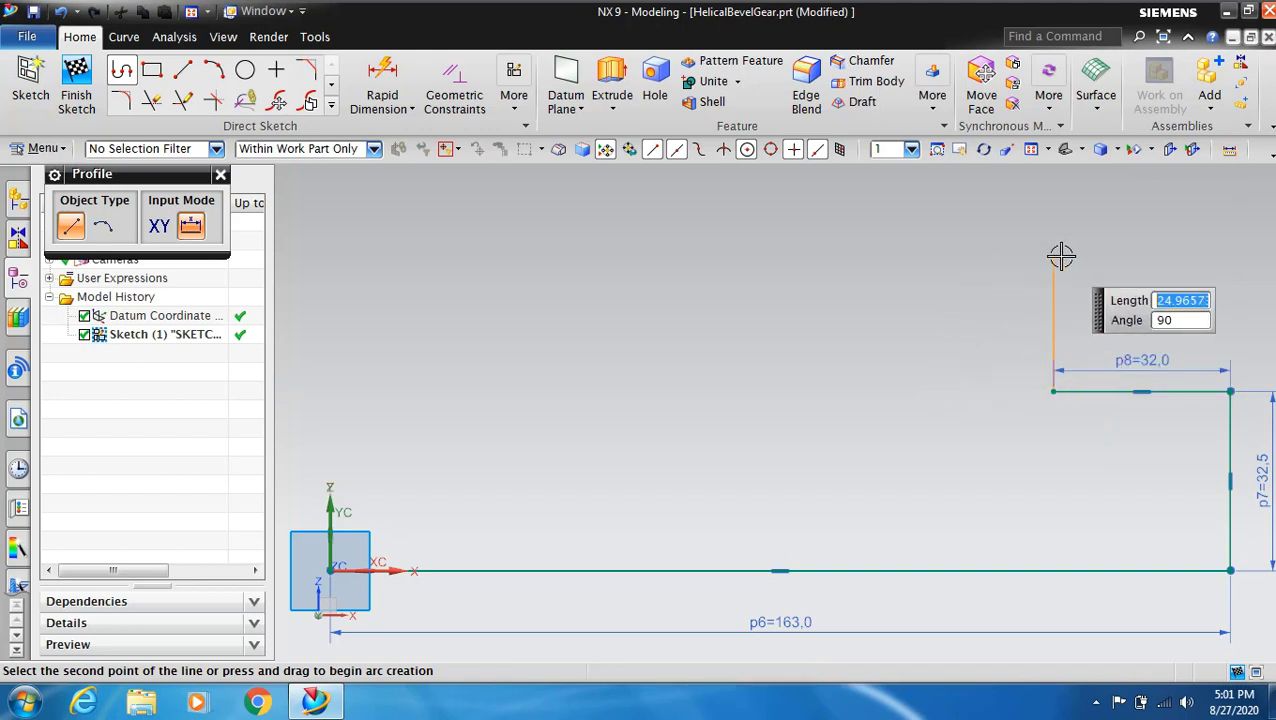
text(3.5)
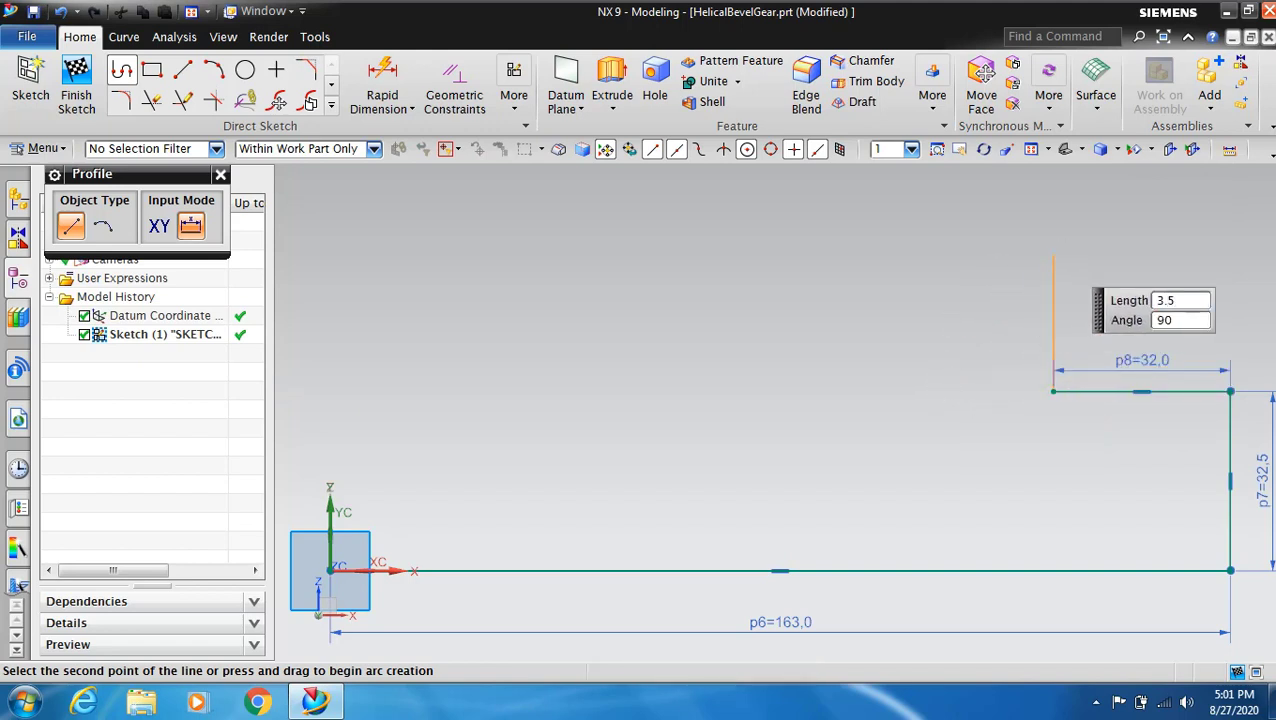
key(Tab)
click(1061, 256)
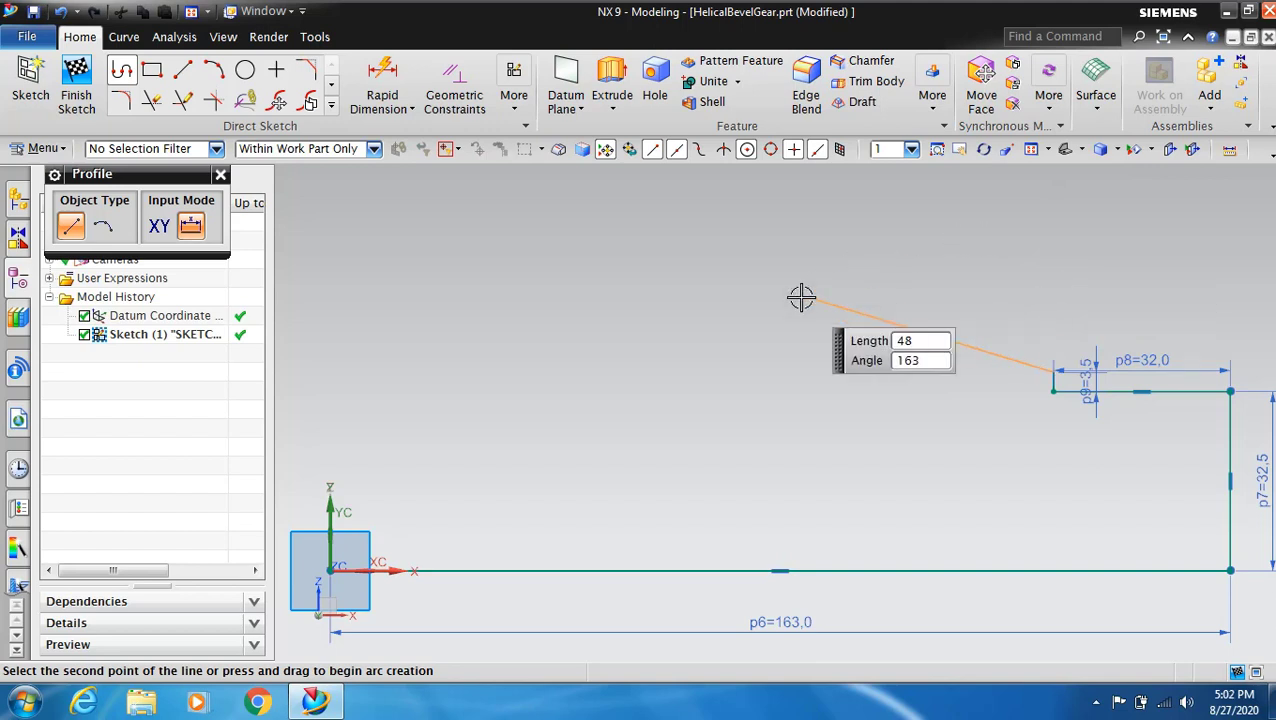
key(Tab)
click(812, 370)
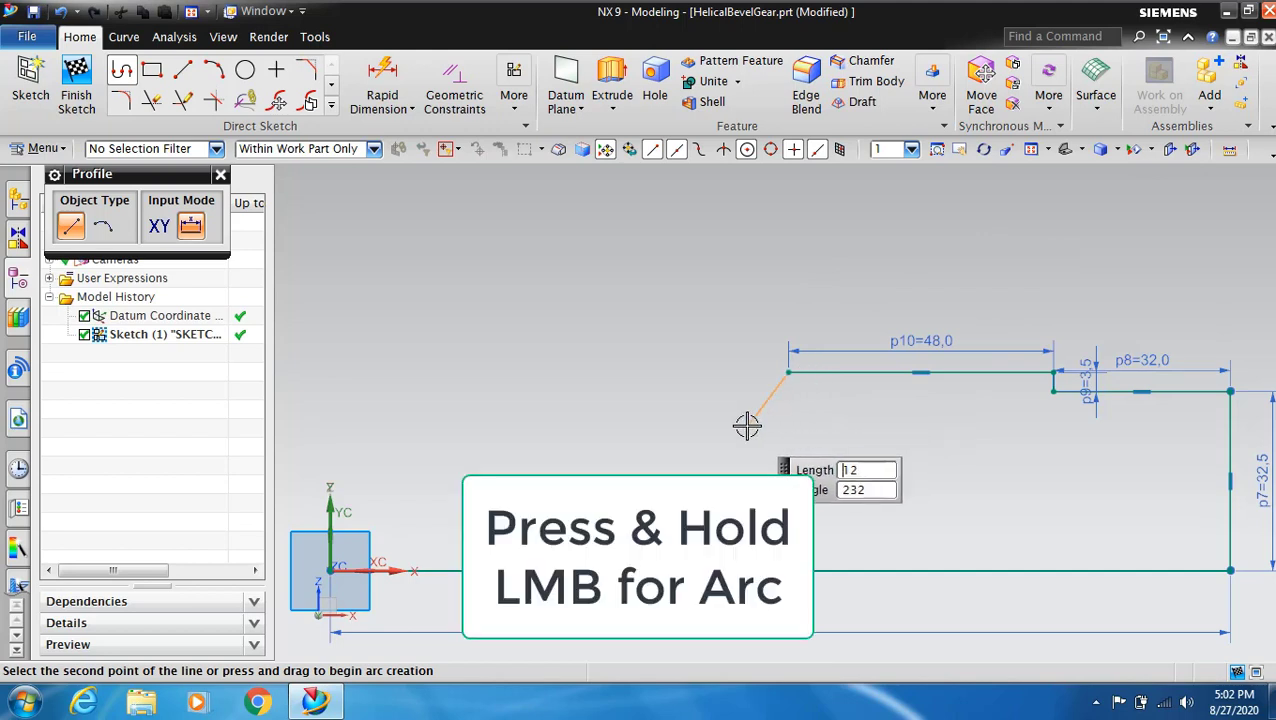
- Add an R11 semicircular arc, then 2 mm vertical and 10 mm horizontal segments
drag(746, 421, 752, 447)
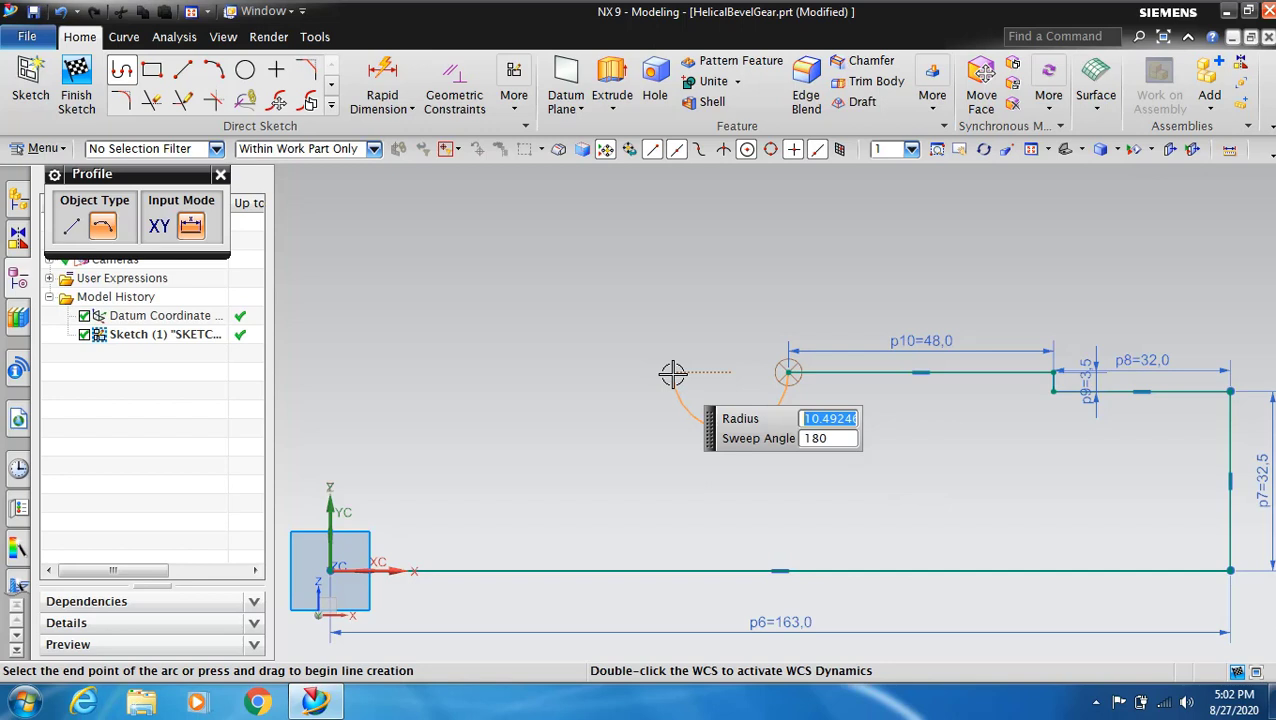
text(11)
key(Tab)
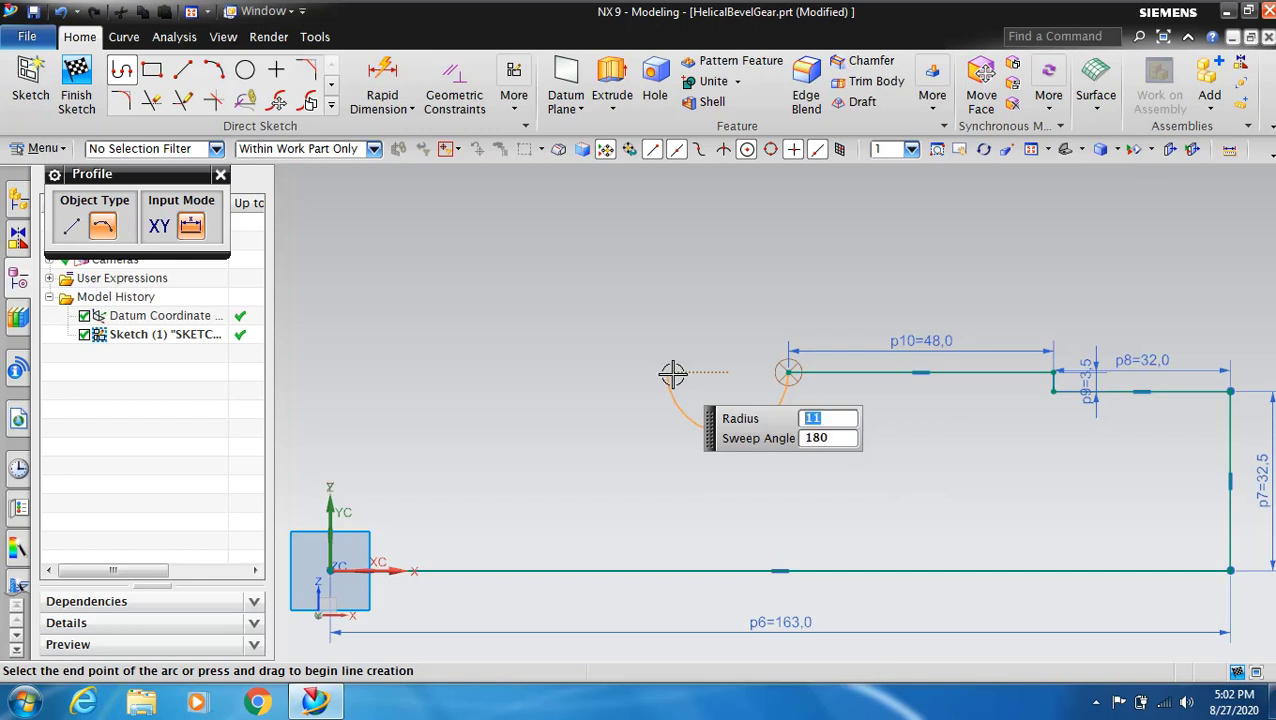
click(672, 373)
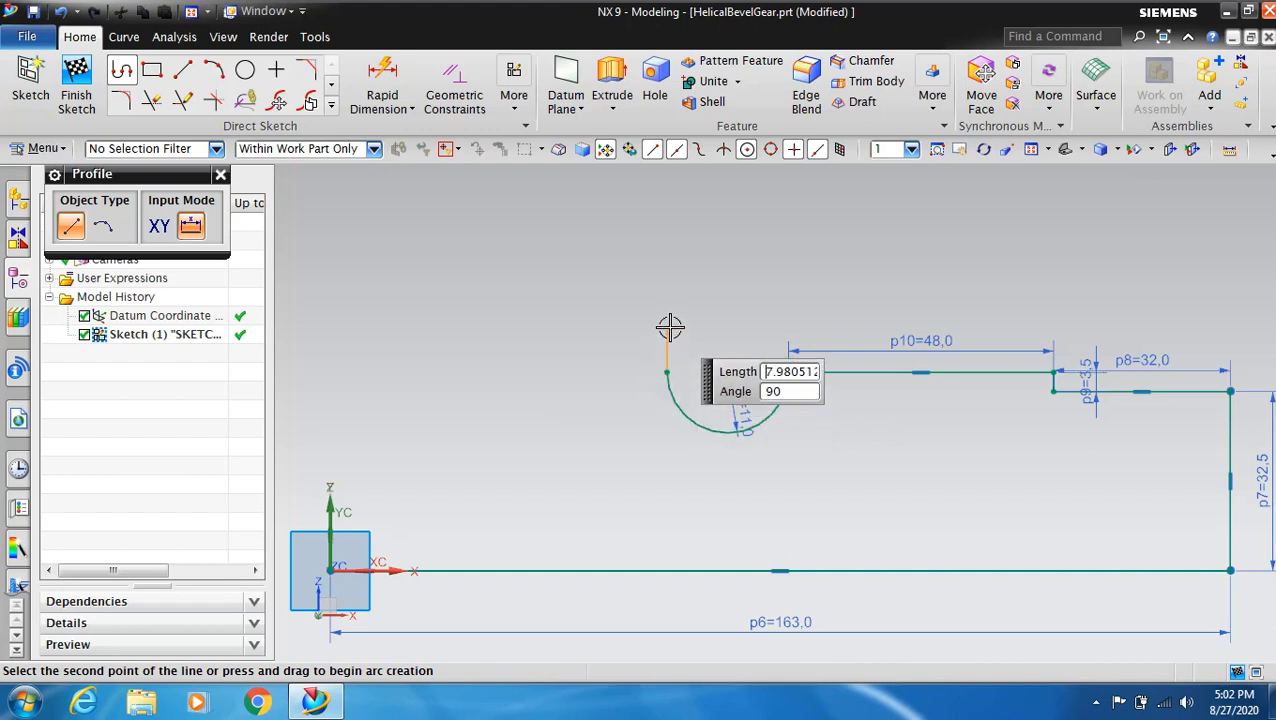
text(2)
key(Return)
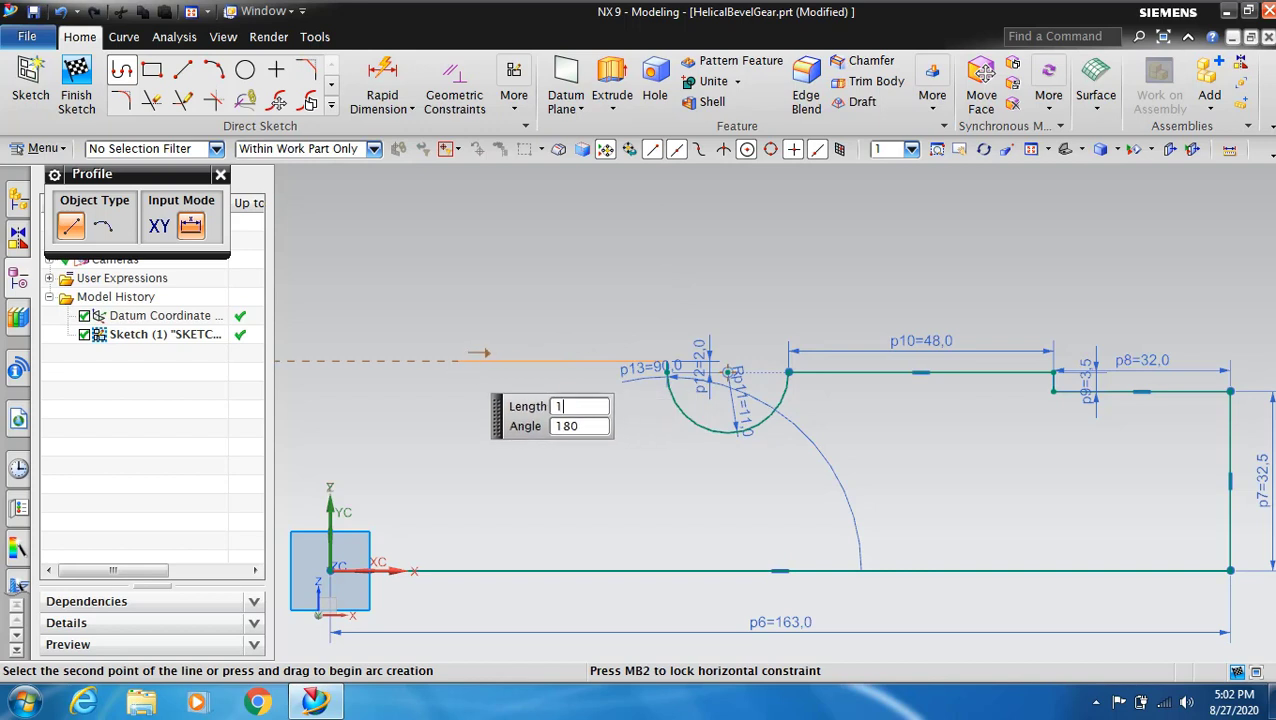
key(Return)
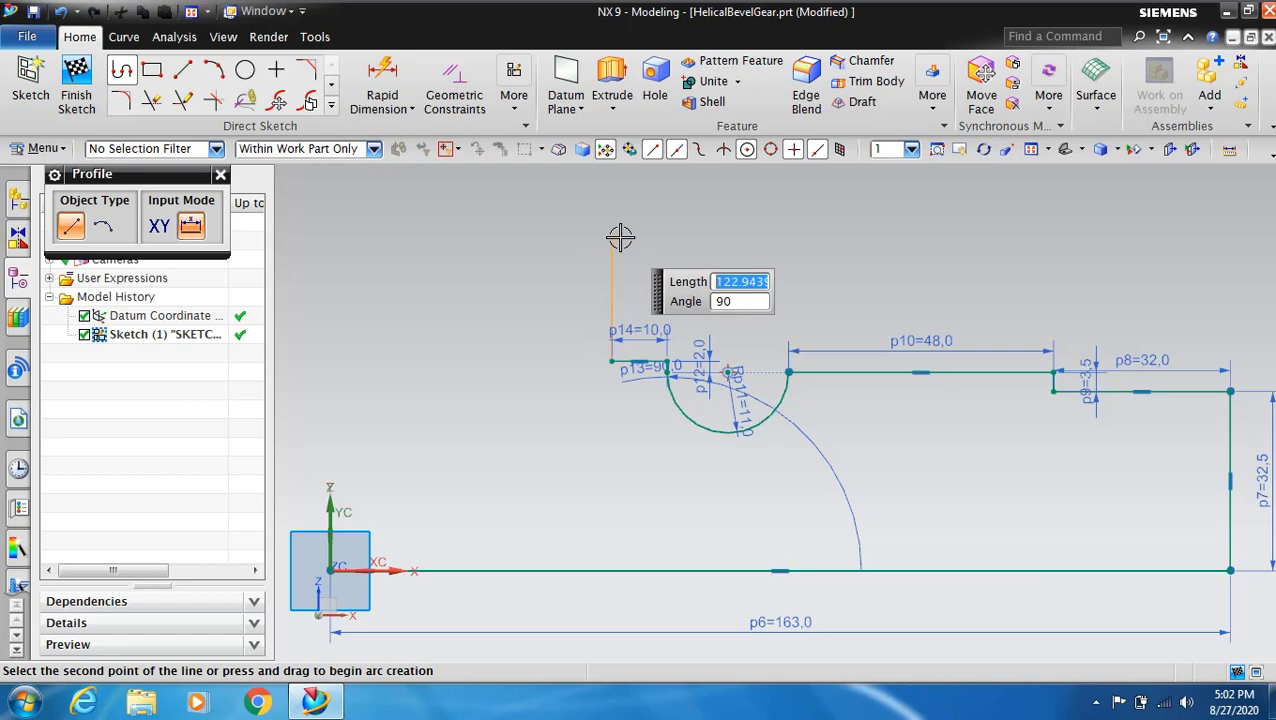
- Continue with 46, 6 and 5 mm lines and close the profile at the origin
text(18)
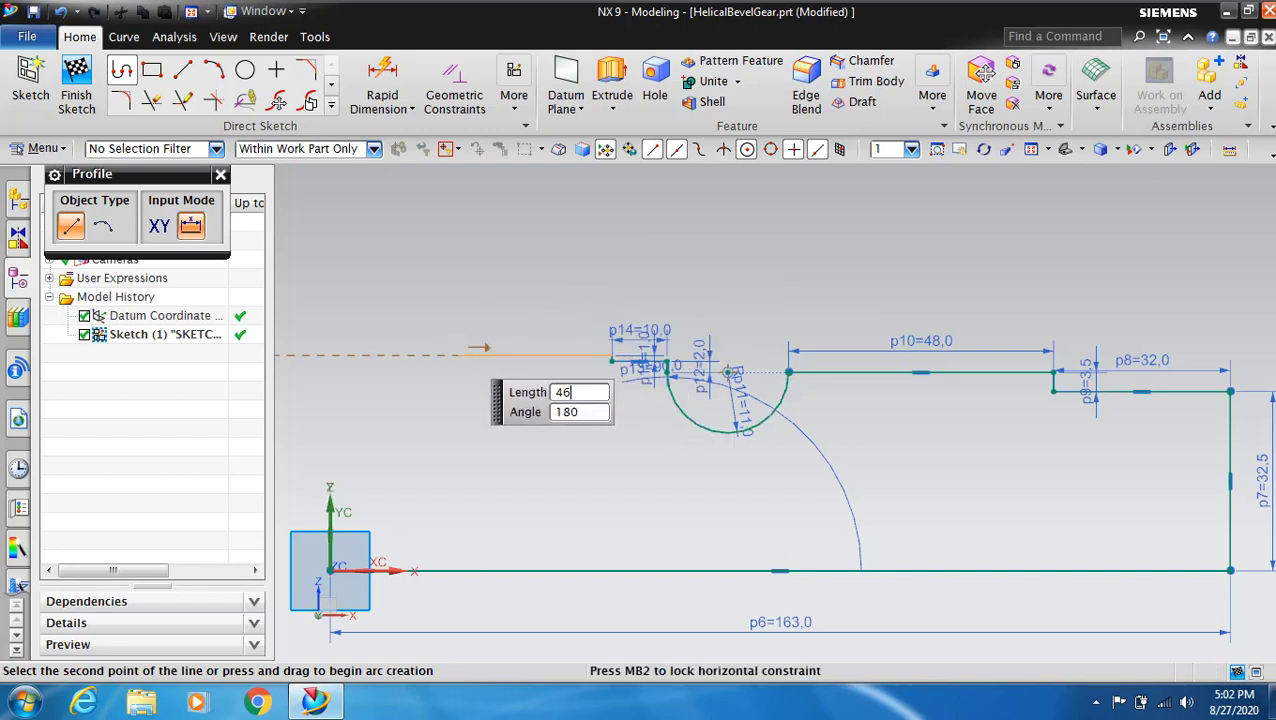
key(Tab)
key(Return)
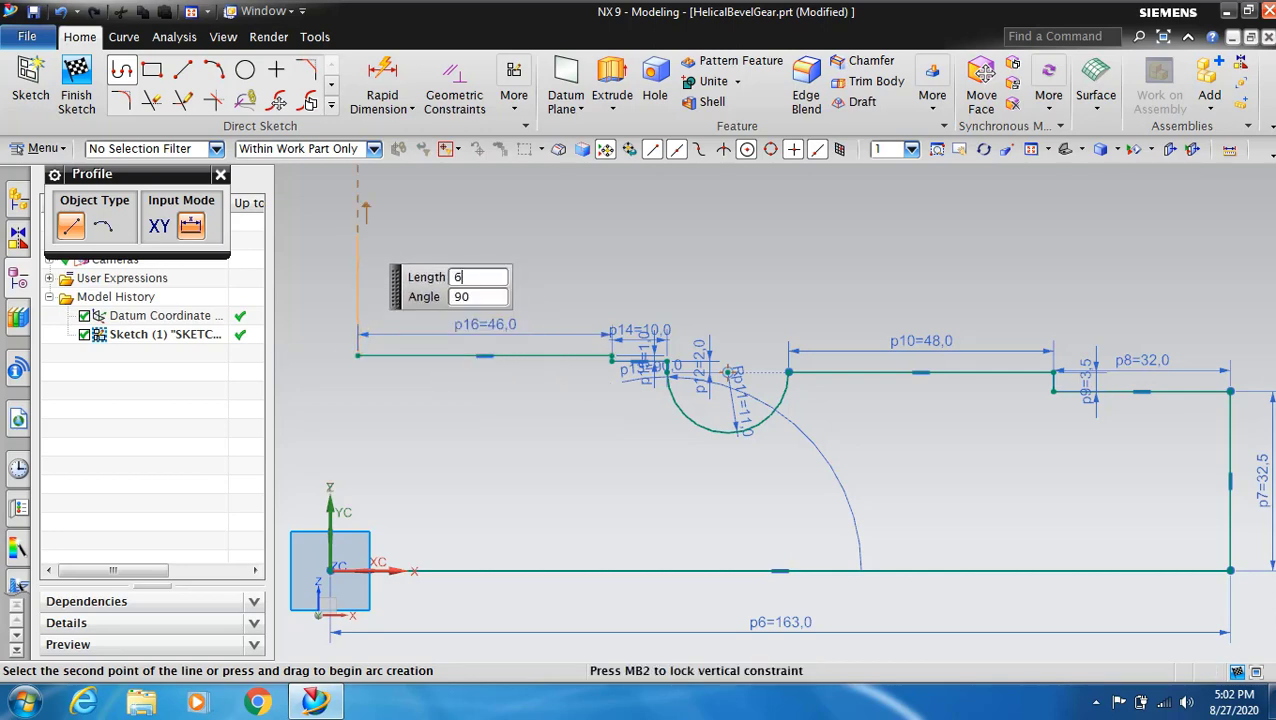
key(Return)
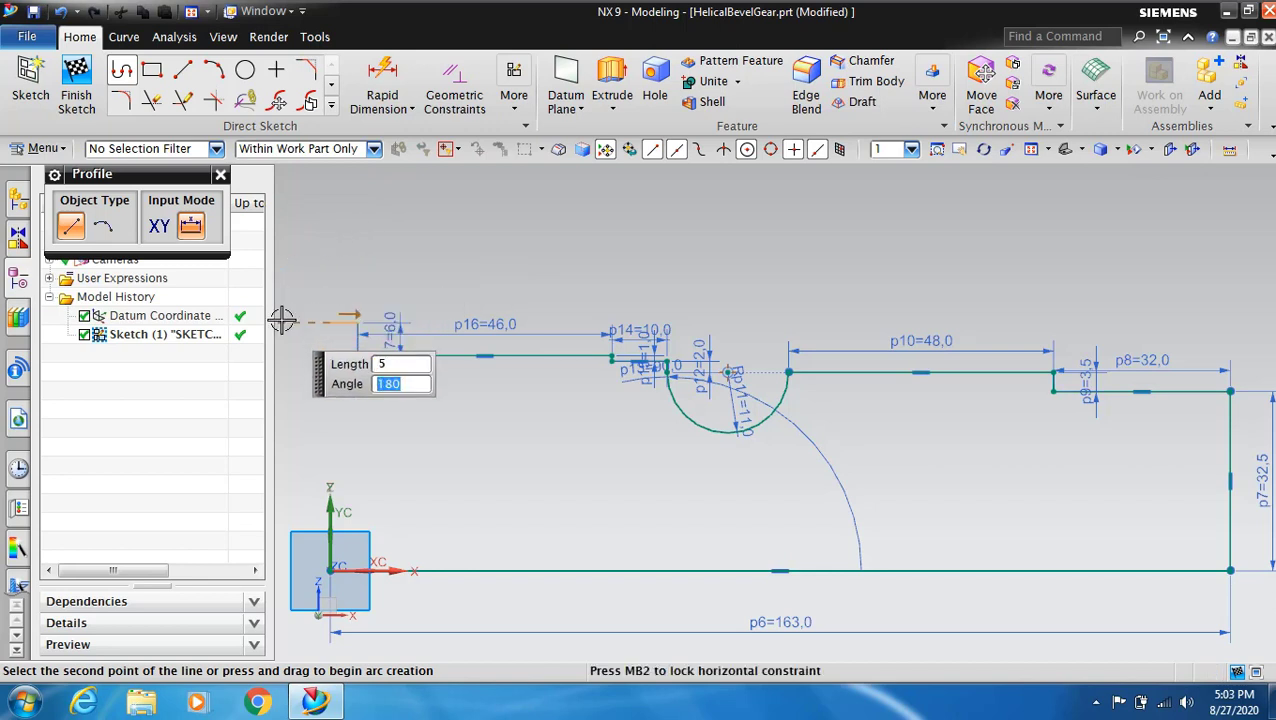
key(Return)
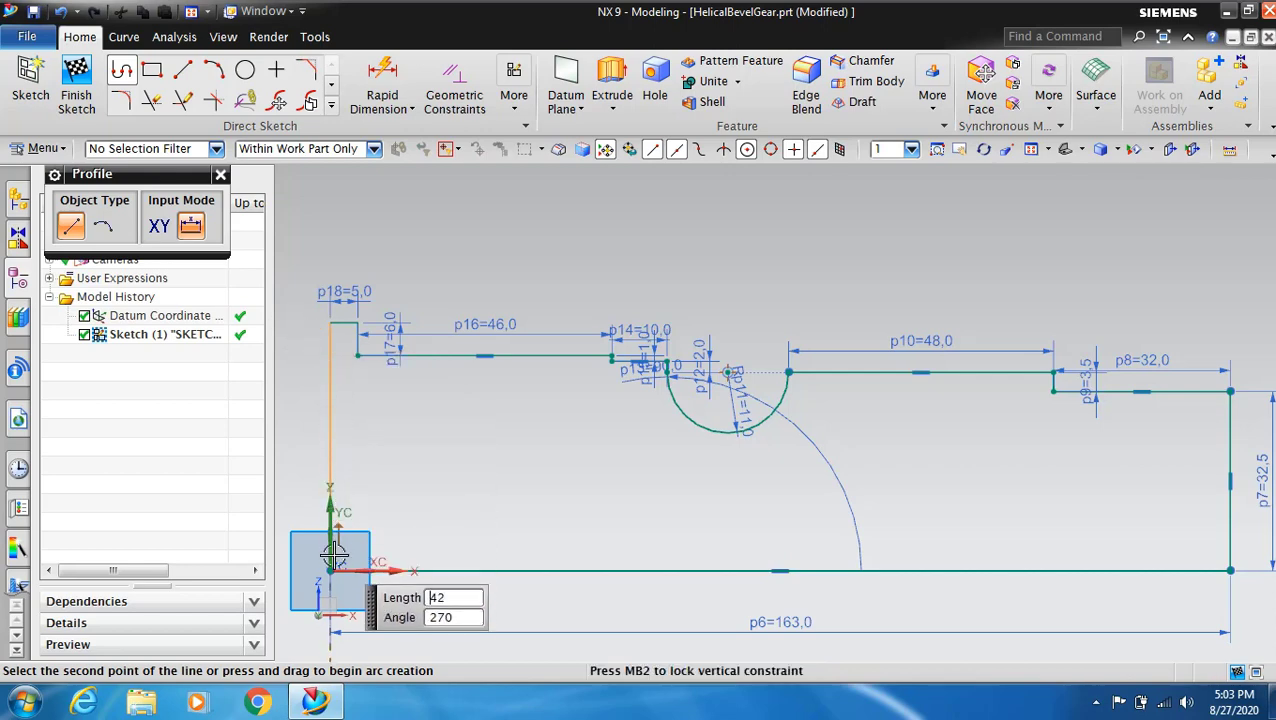
click(331, 571)
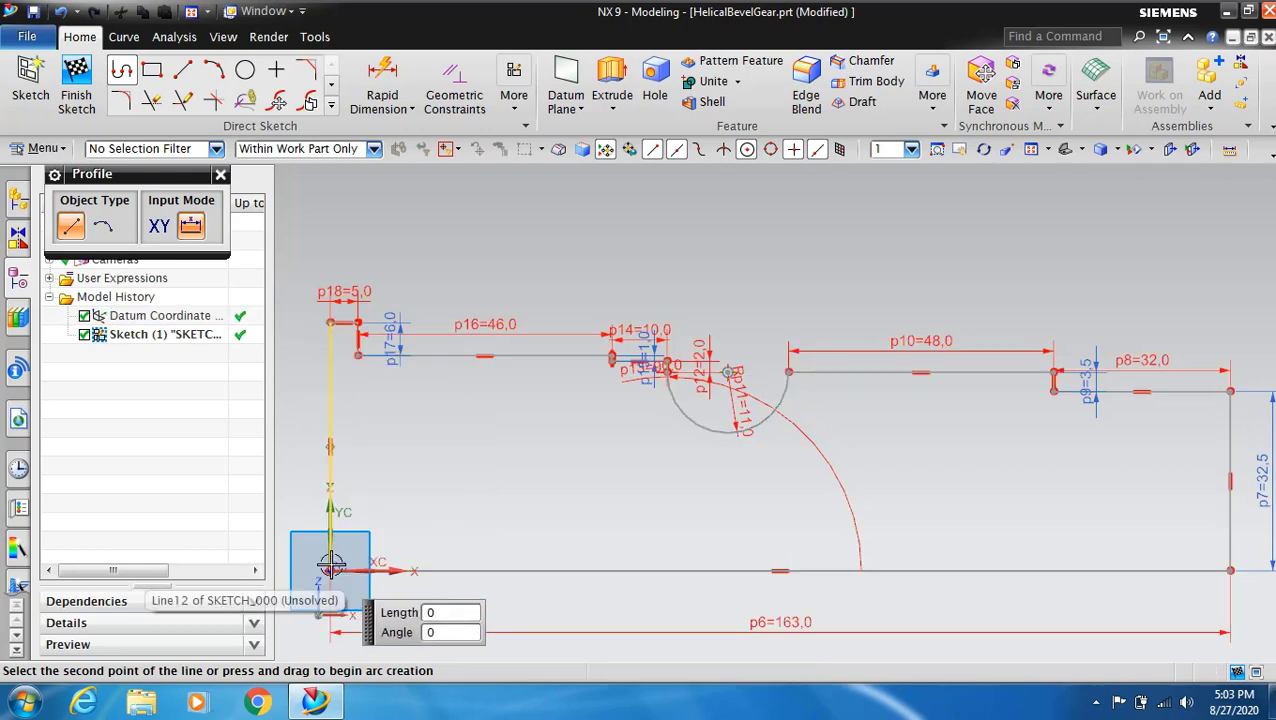
- Delete the stray arc with its dimensions and finish the sketch
key(Escape)
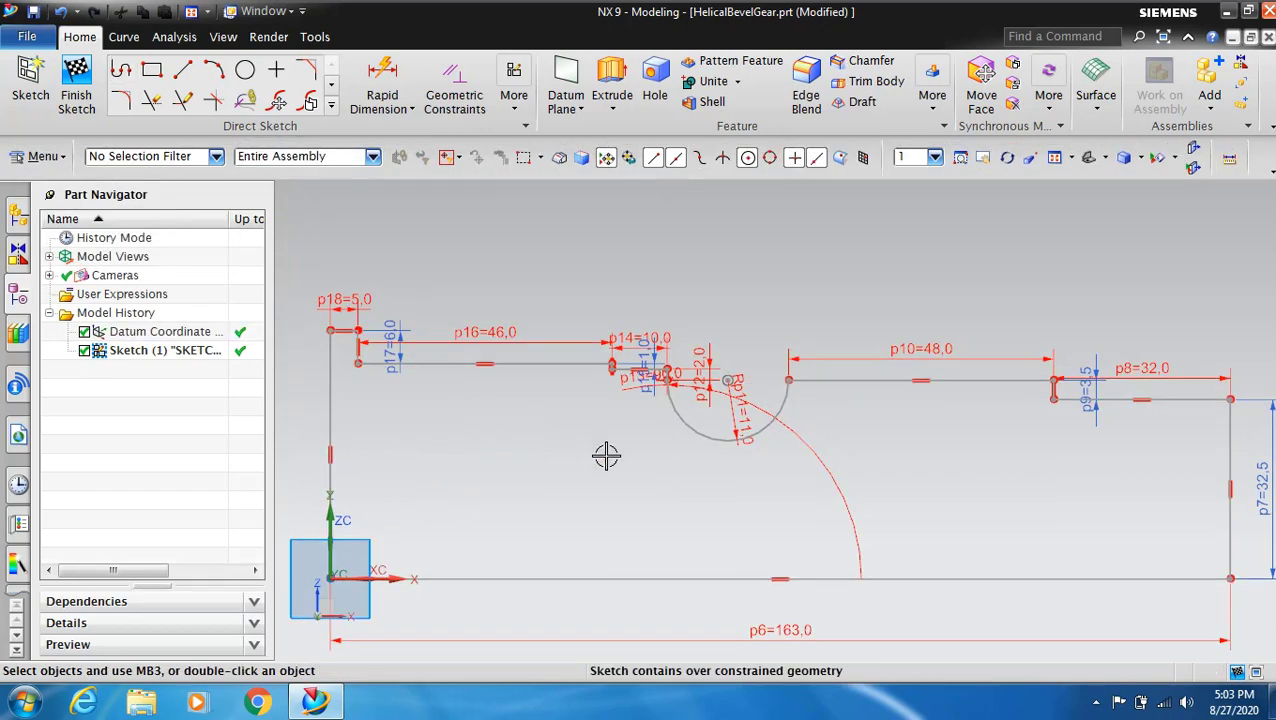
right_click(820, 445)
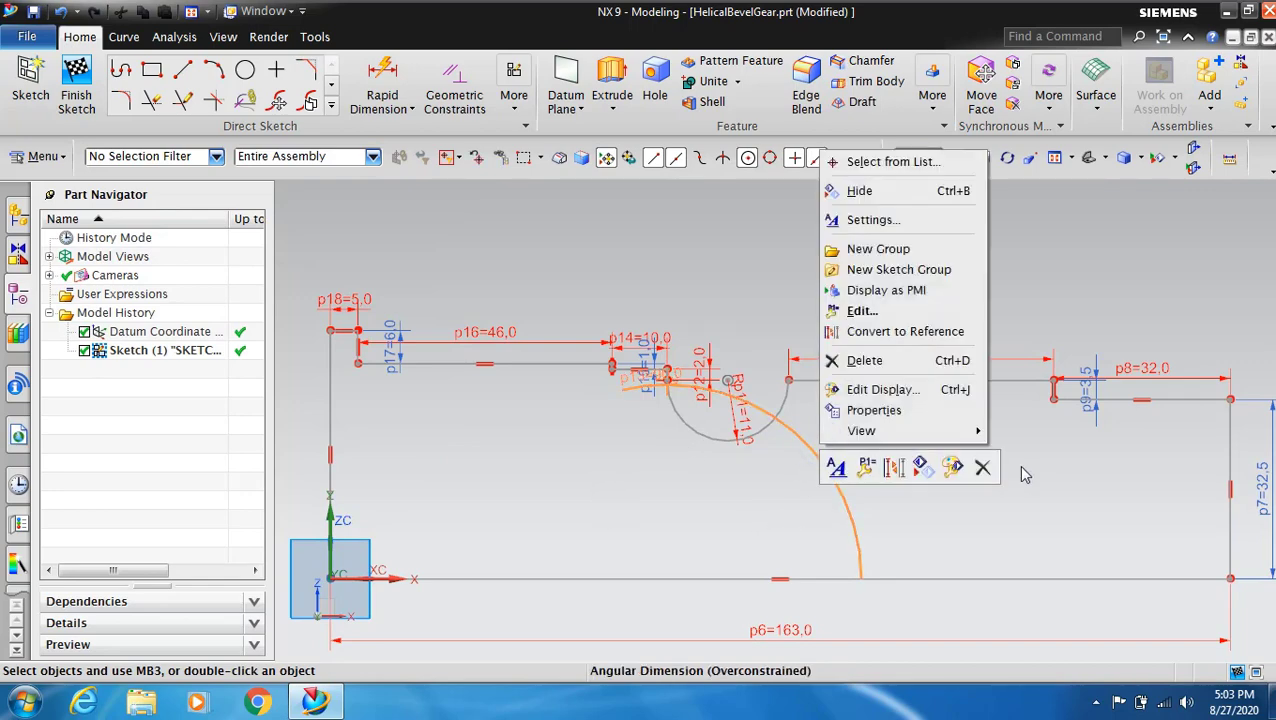
click(982, 467)
click(660, 386)
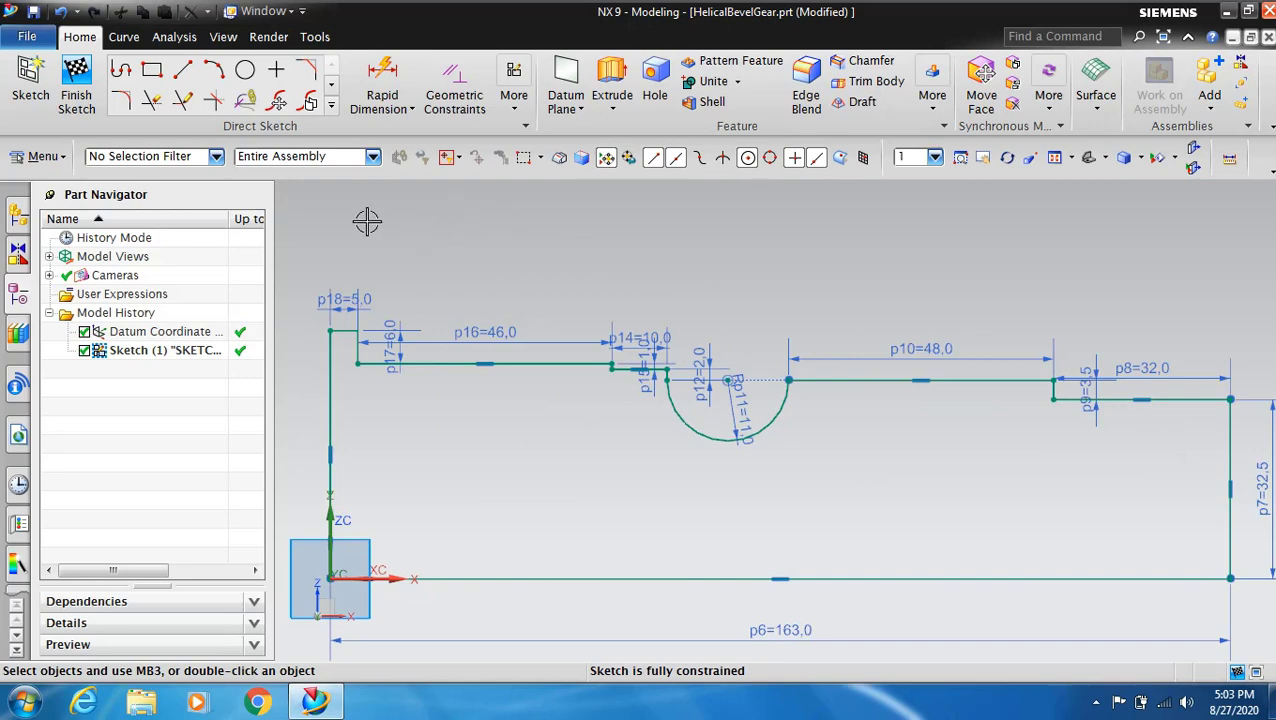
click(77, 100)
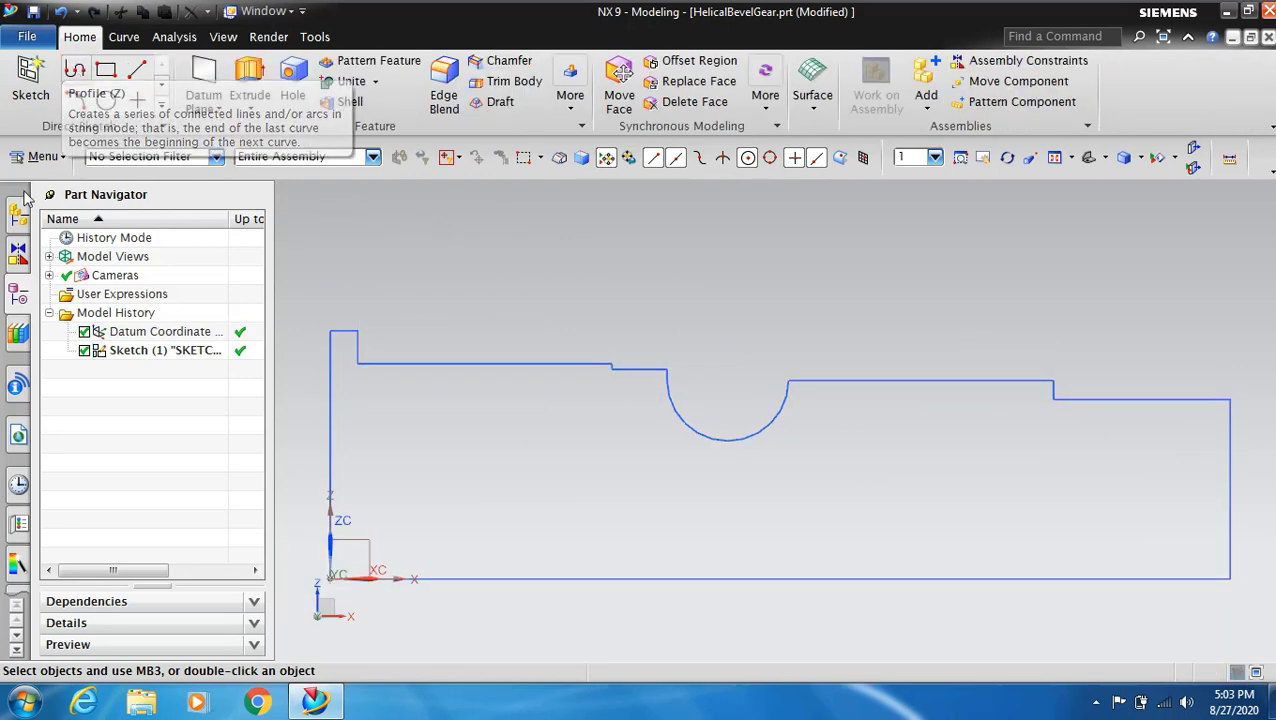
- Revolve the profile 360° about the X axis through the origin into a solid shaft
click(250, 108)
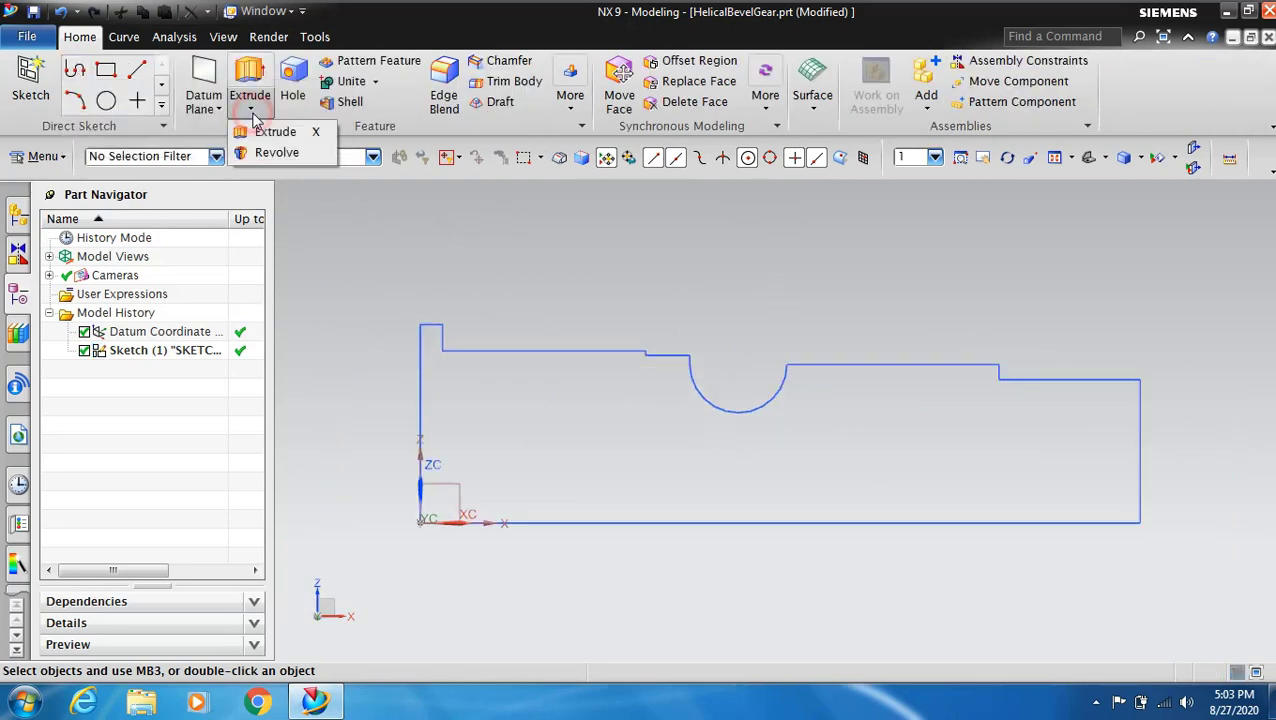
click(275, 153)
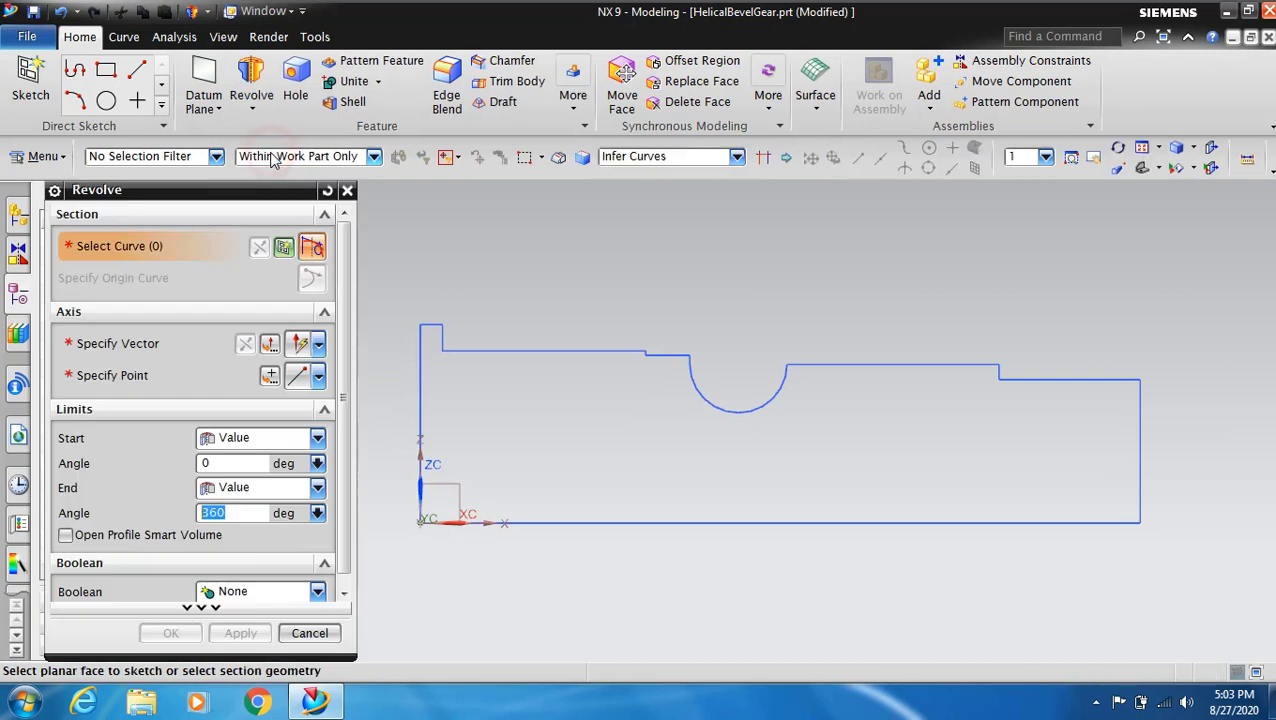
click(493, 344)
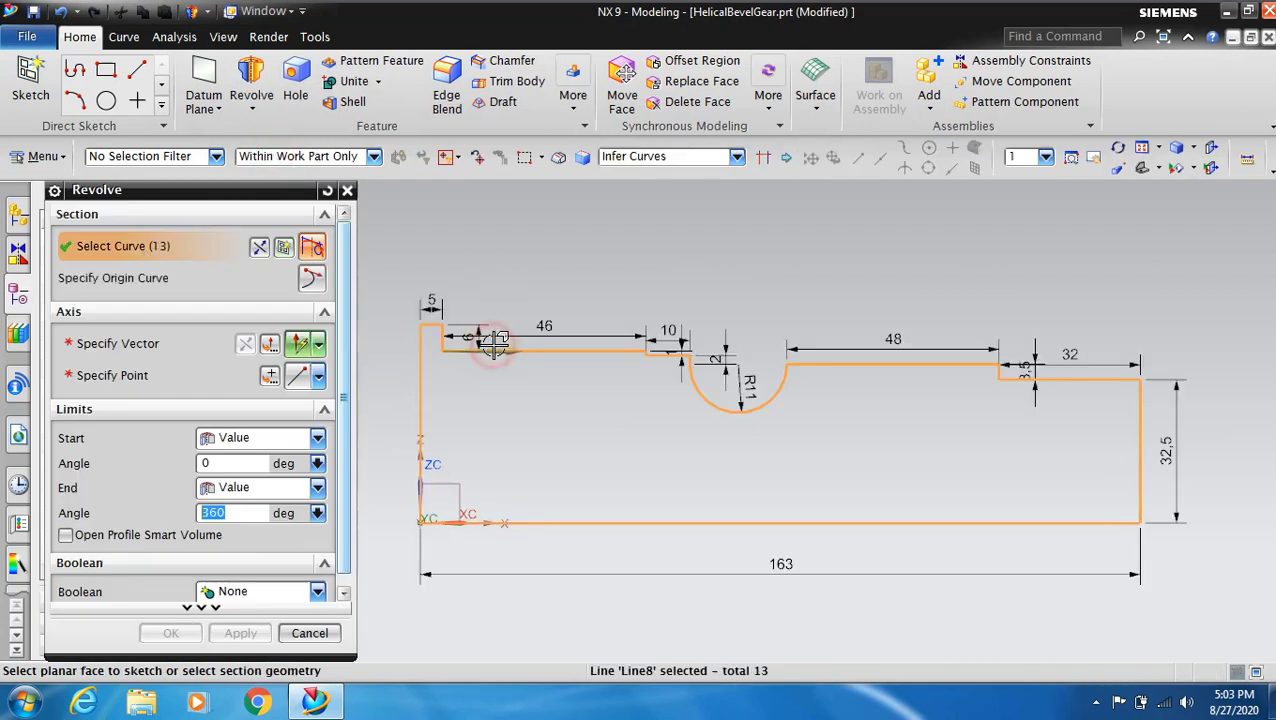
click(166, 344)
click(829, 415)
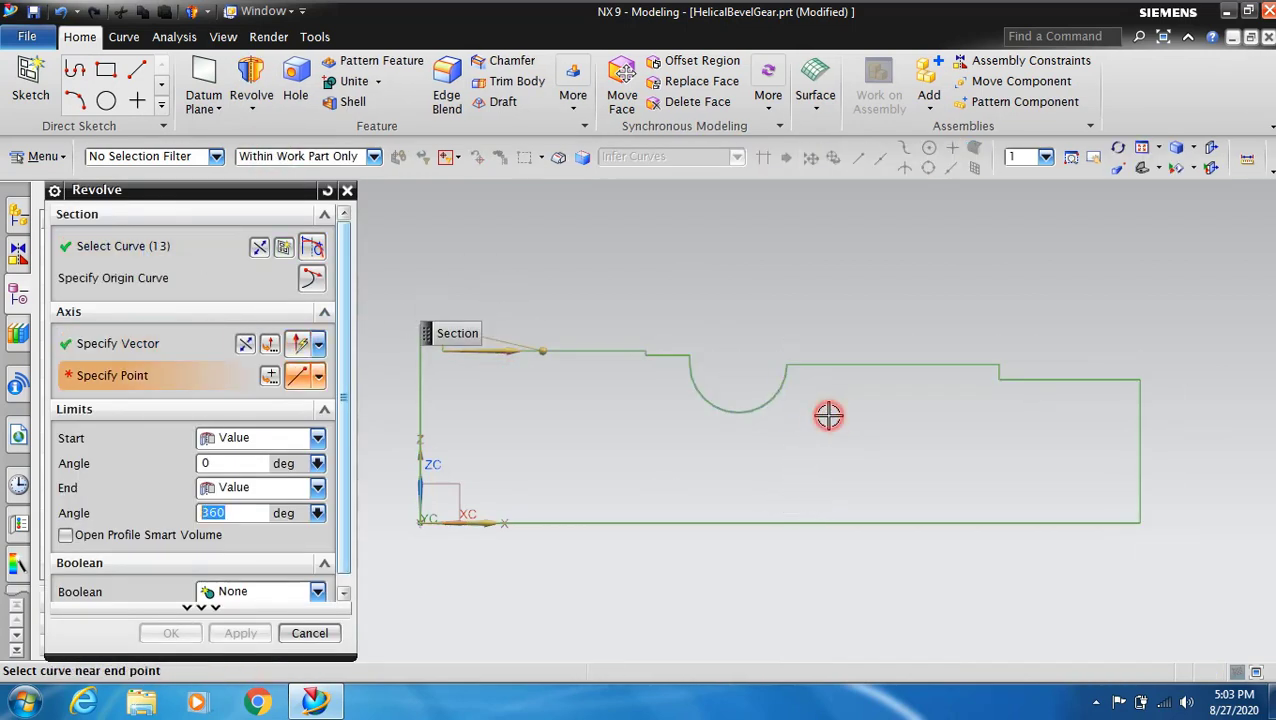
click(419, 508)
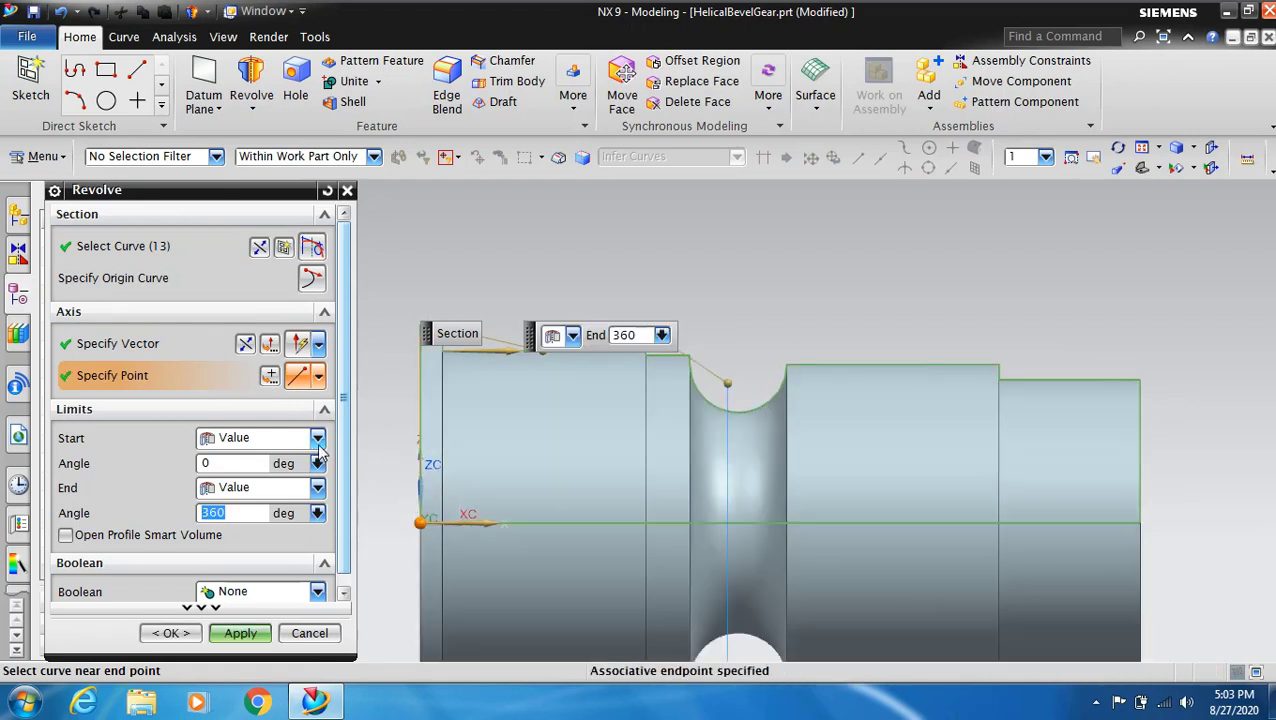
scroll(780, 296, down, 1)
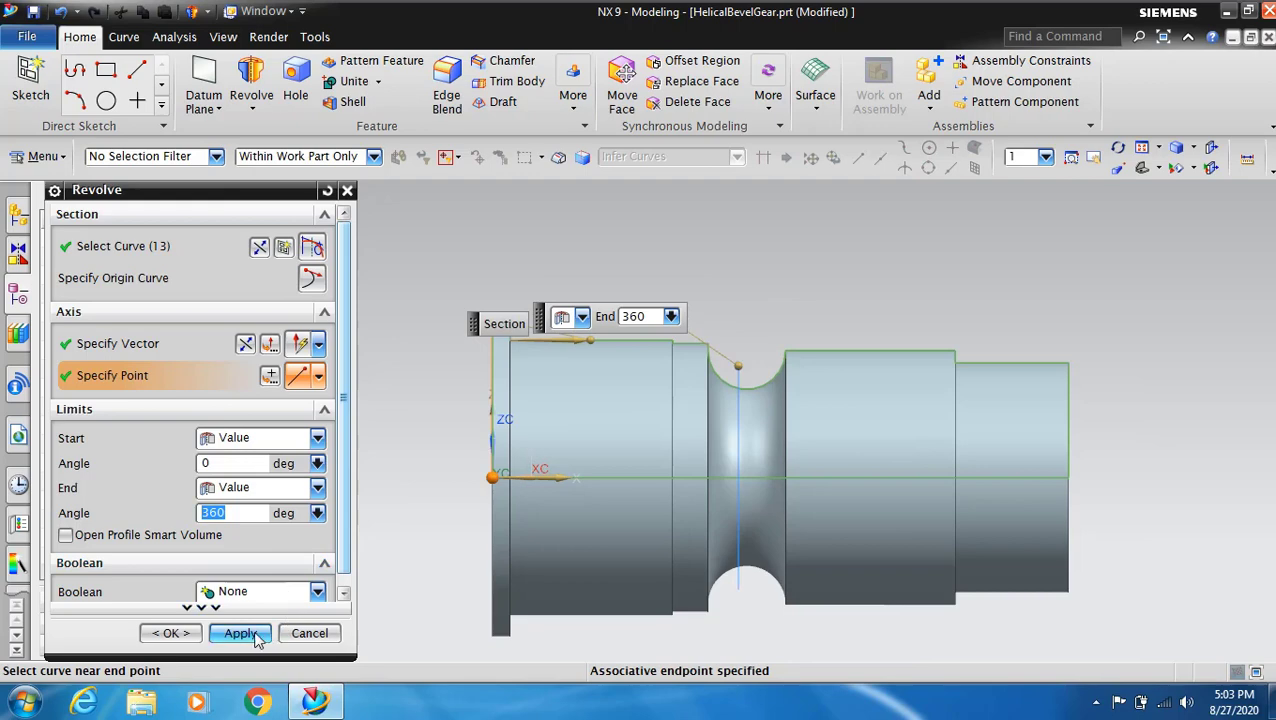
click(240, 633)
click(309, 633)
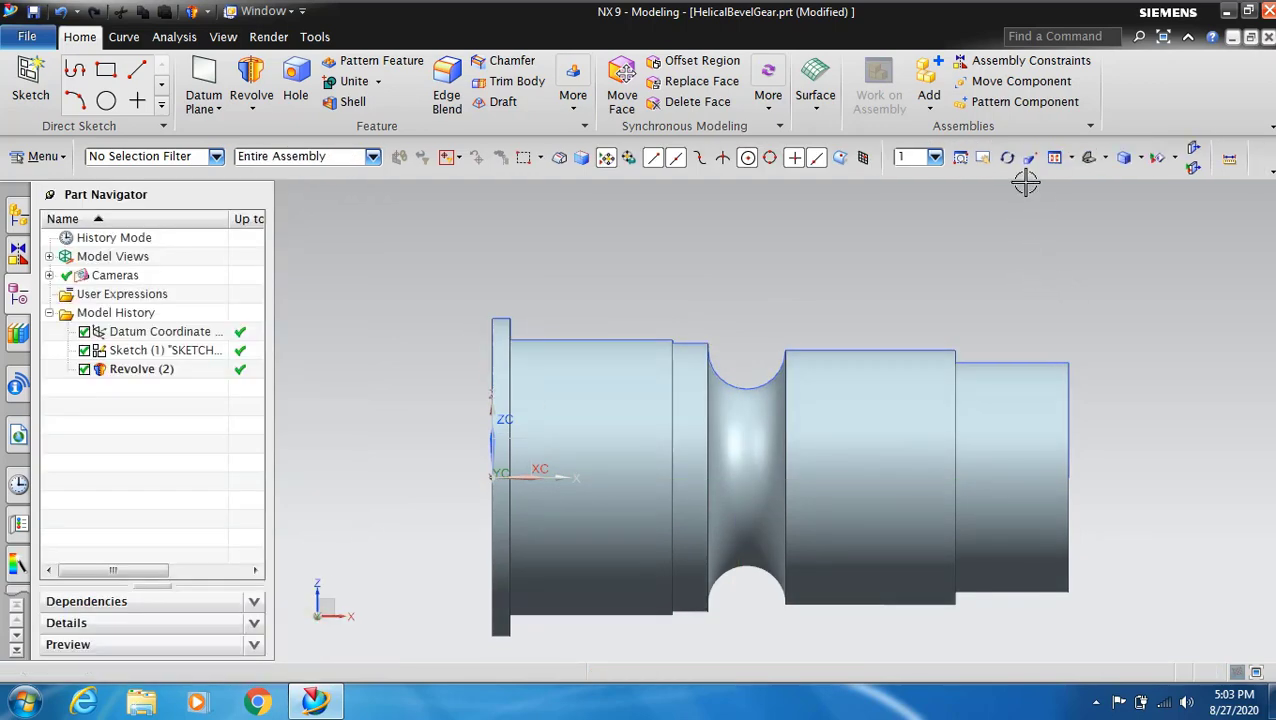
- Hide the profile sketch, turn the shaft to an oblique view and begin a new sketch
click(1007, 157)
drag(652, 250, 682, 275)
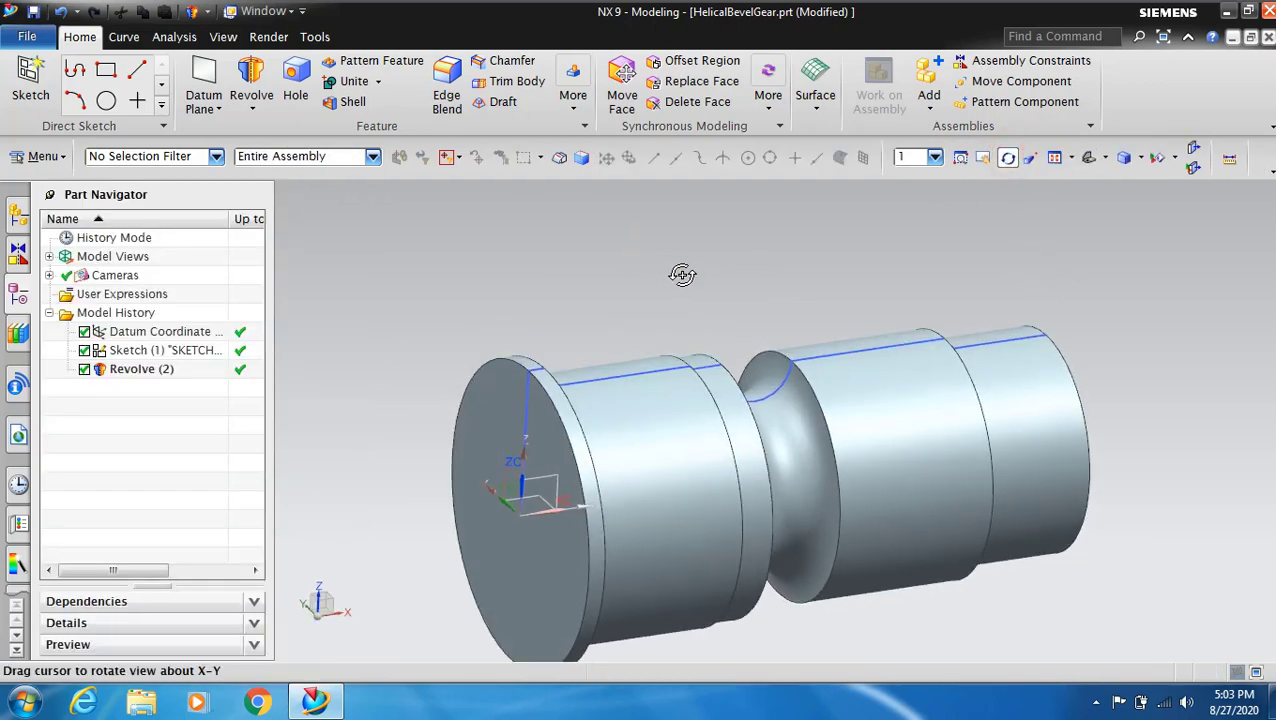
key(Escape)
right_click(628, 375)
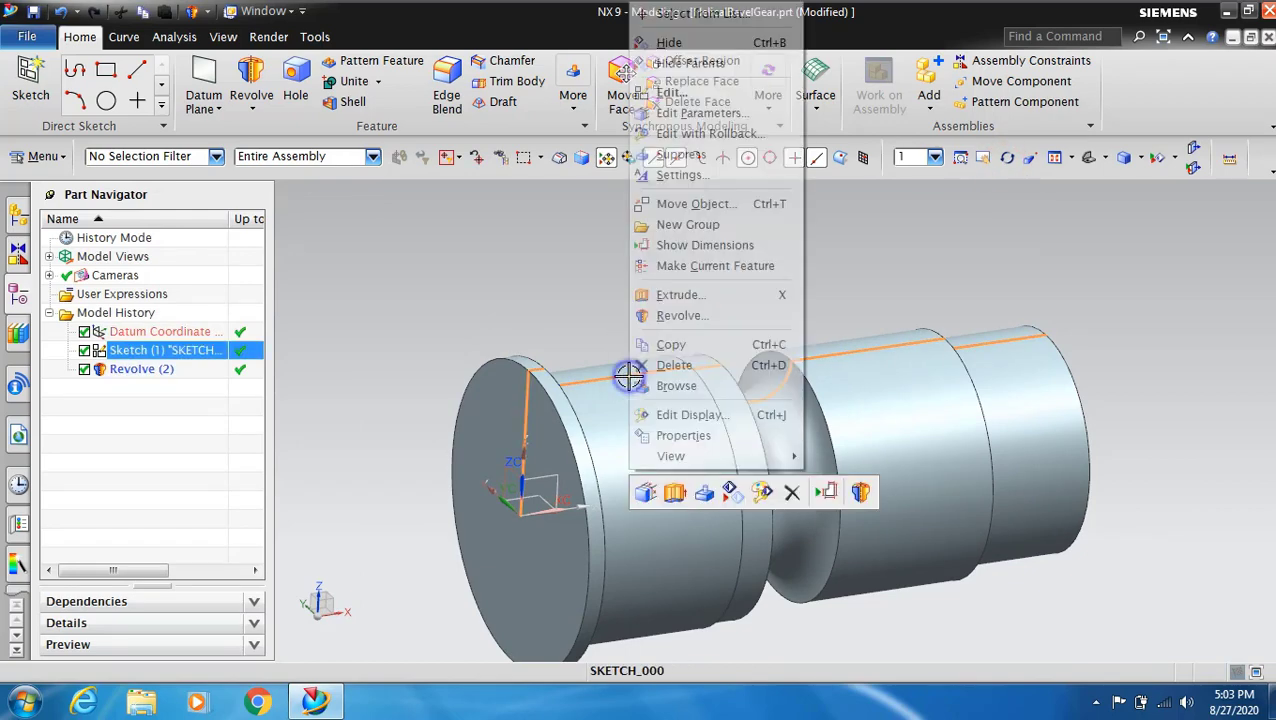
click(732, 492)
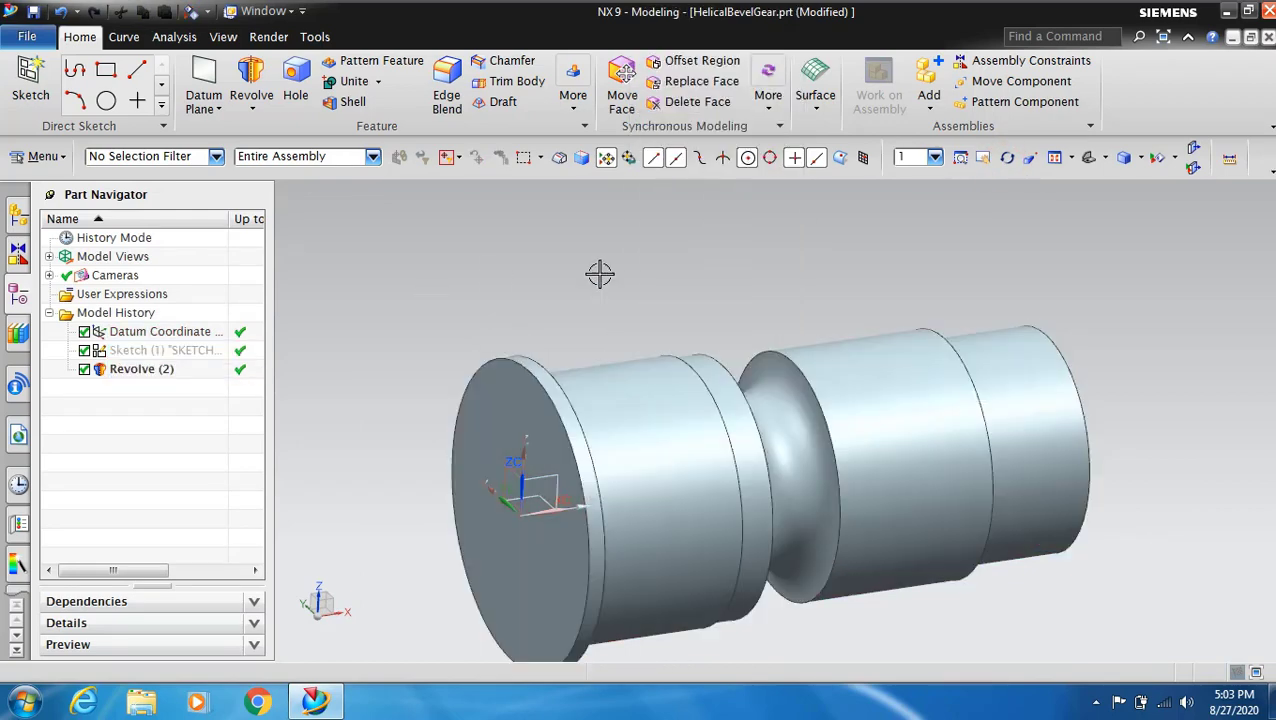
click(1007, 159)
drag(1025, 290, 957, 290)
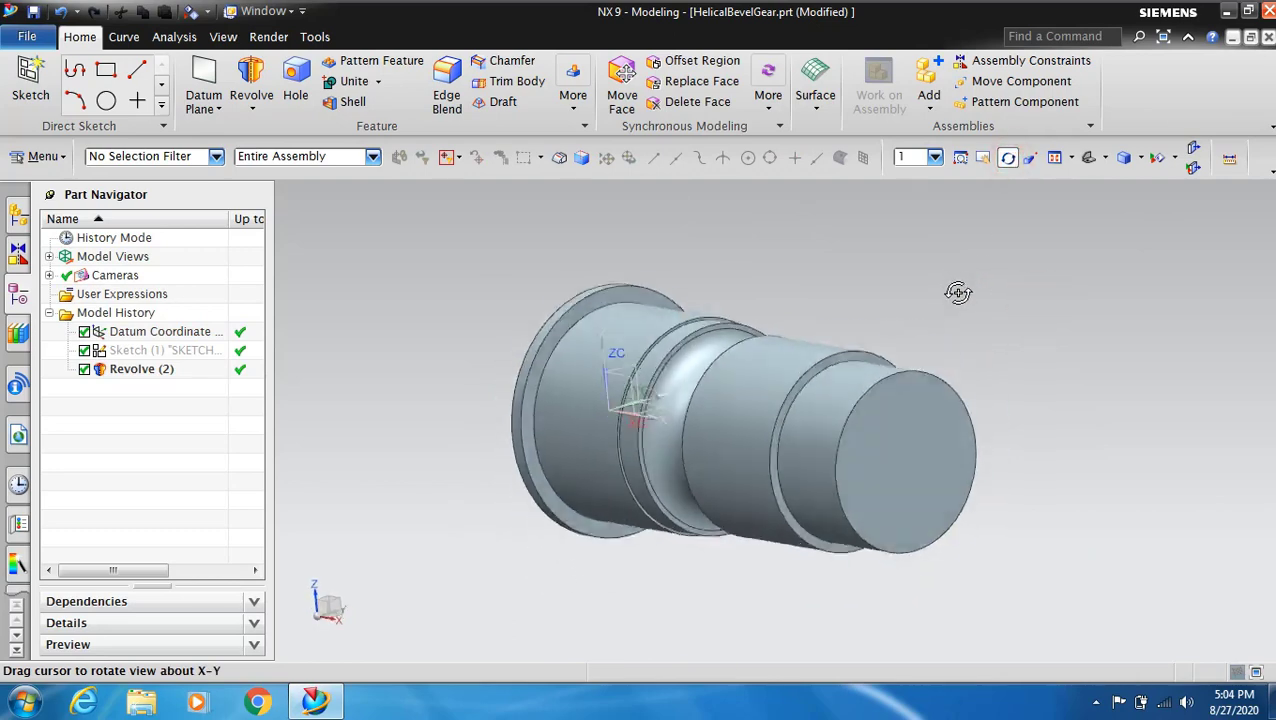
click(1009, 158)
click(30, 78)
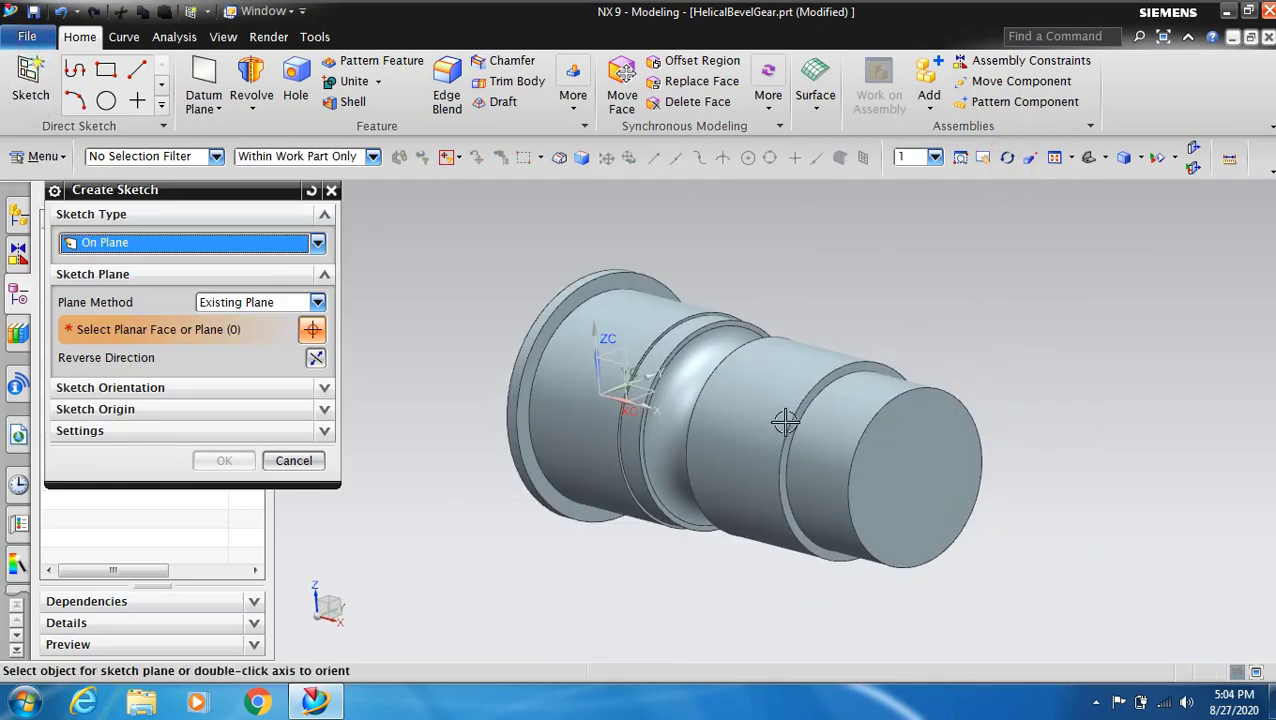
- On the shaft's end face, draw a 50 mm vertical line from the origin as a reference line
click(814, 390)
click(226, 461)
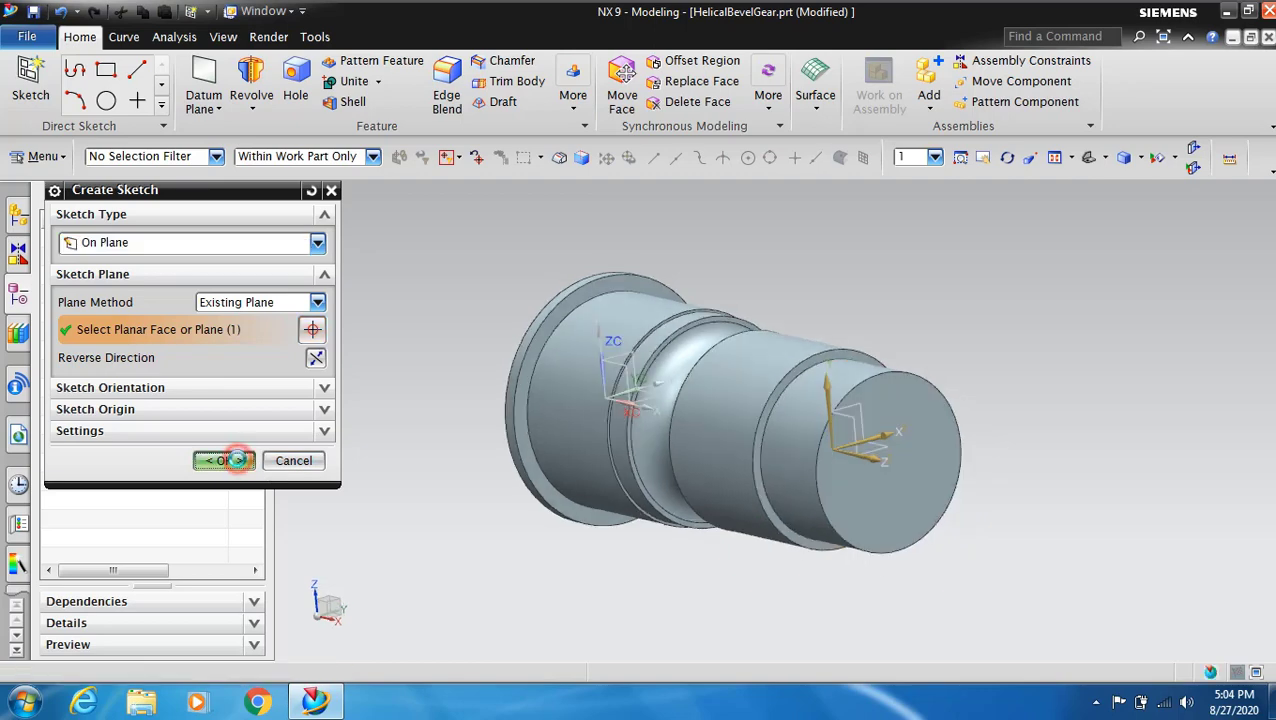
click(183, 69)
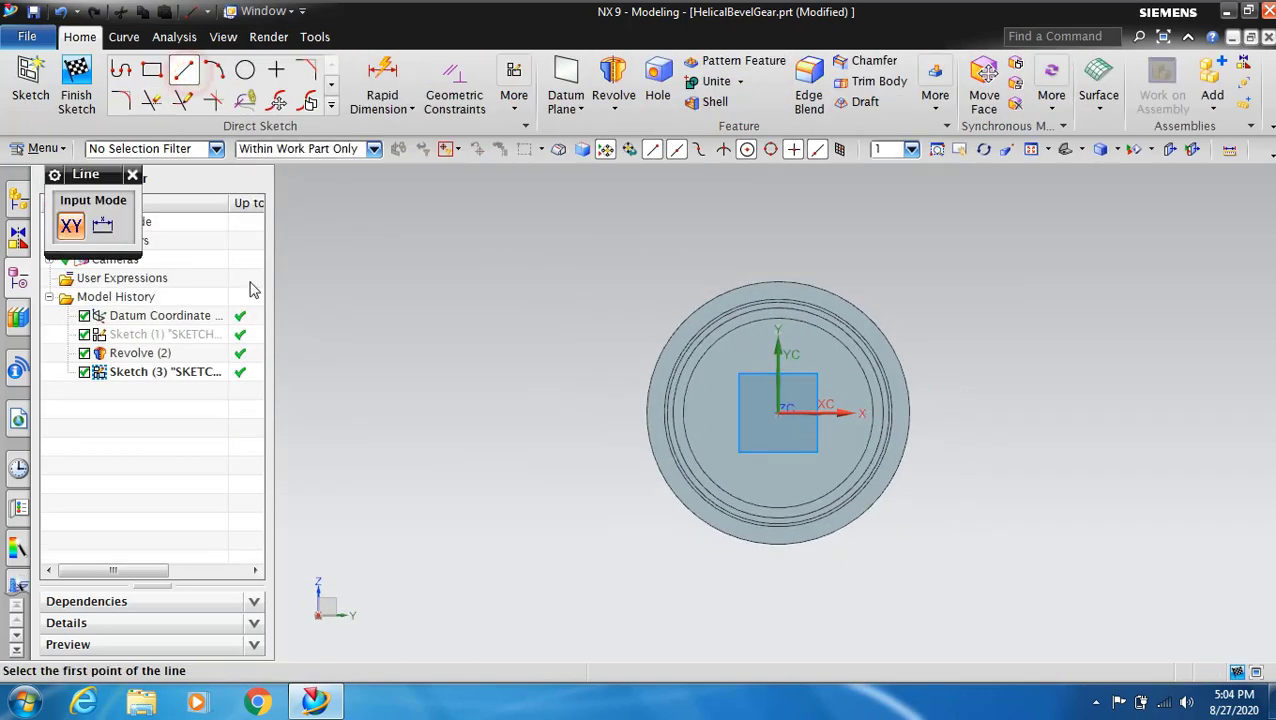
click(778, 412)
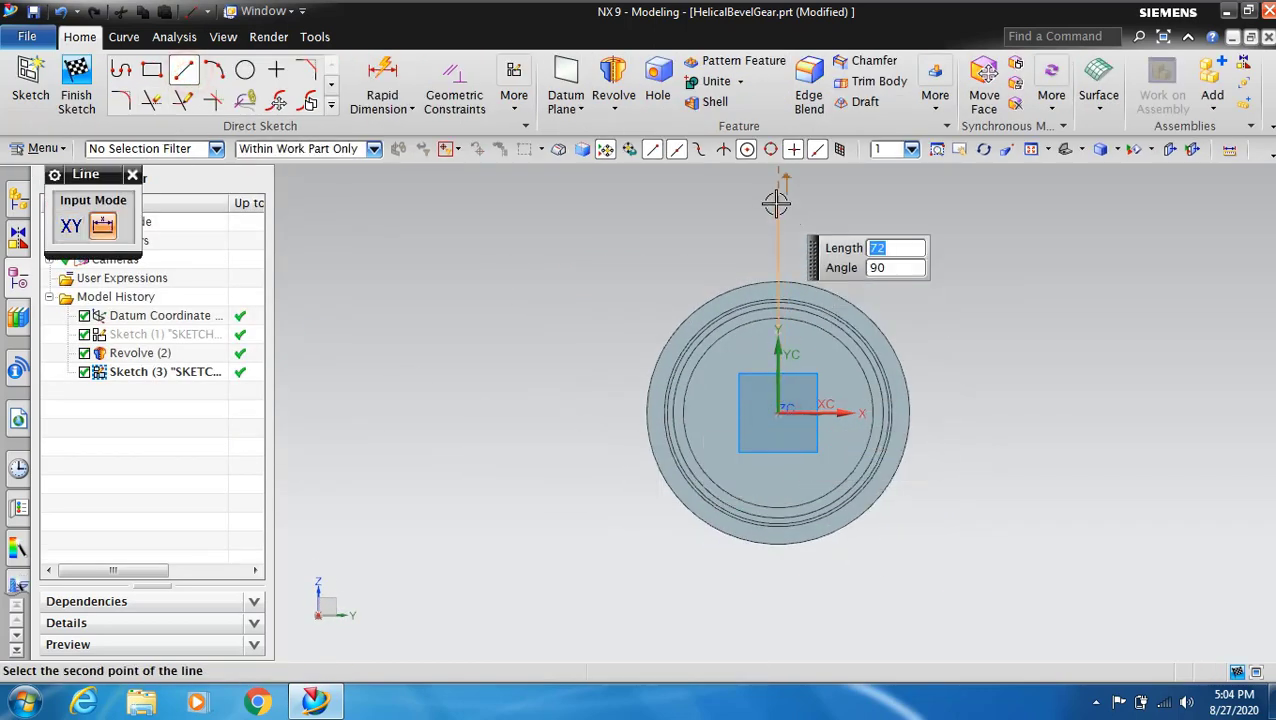
key(Return)
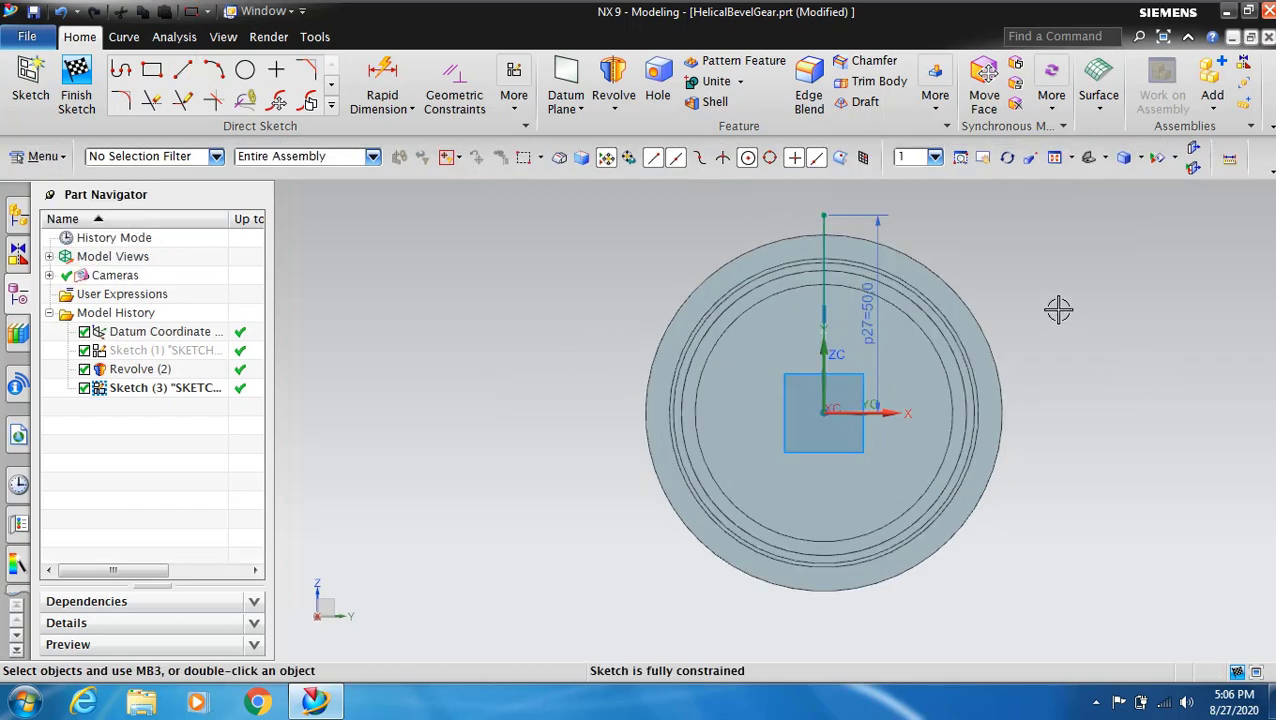
right_click(826, 230)
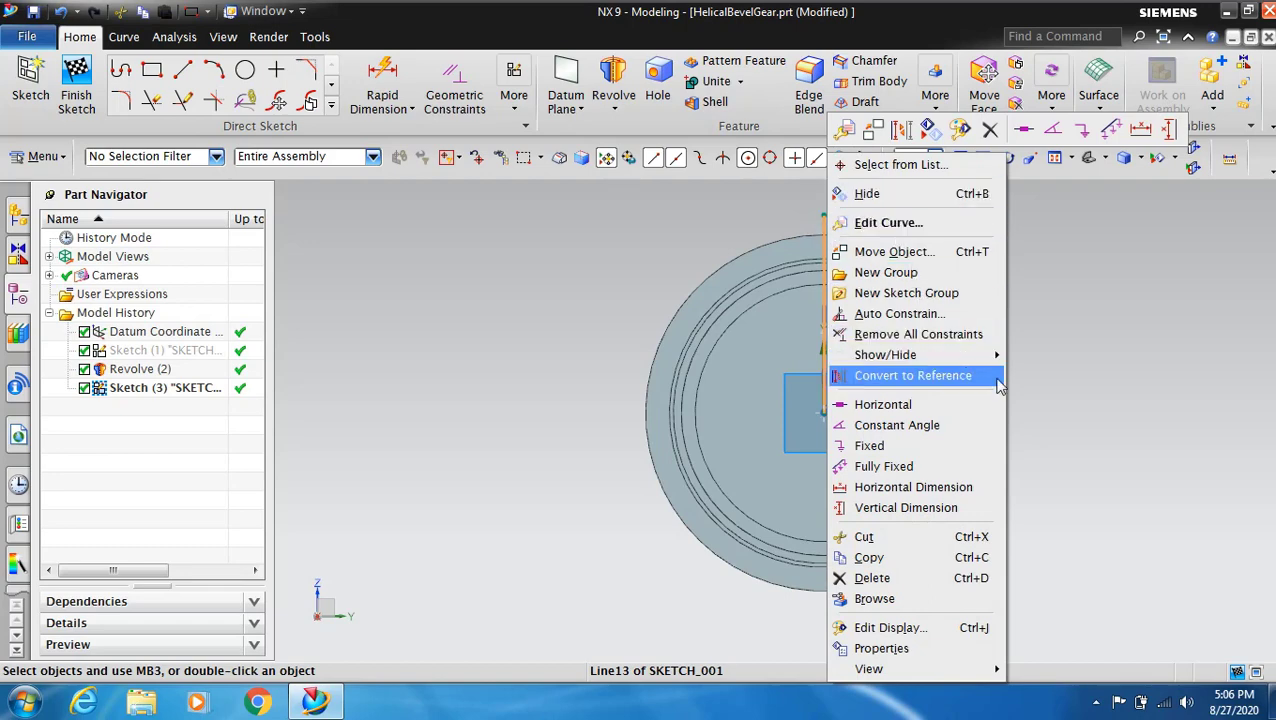
click(962, 375)
scroll(982, 287, up, 2)
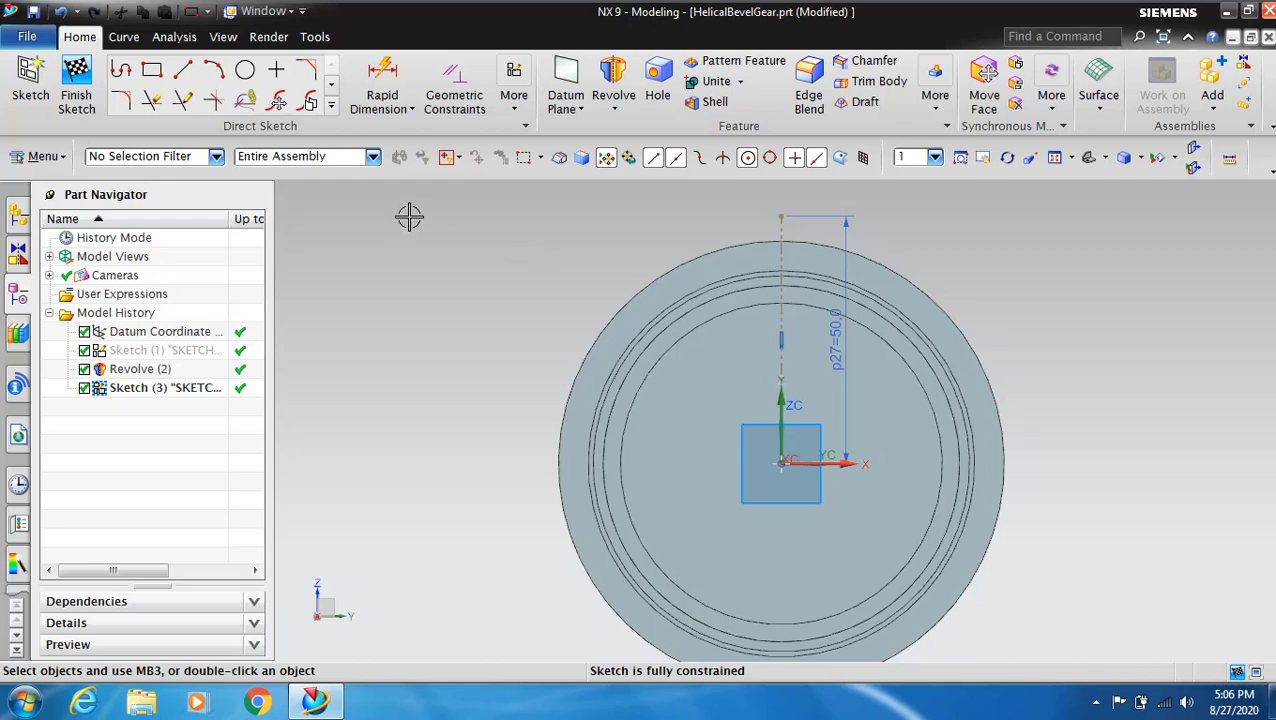
- Draw a centre-point rectangle 10 wide and 6 high on the reference line near its top
click(153, 71)
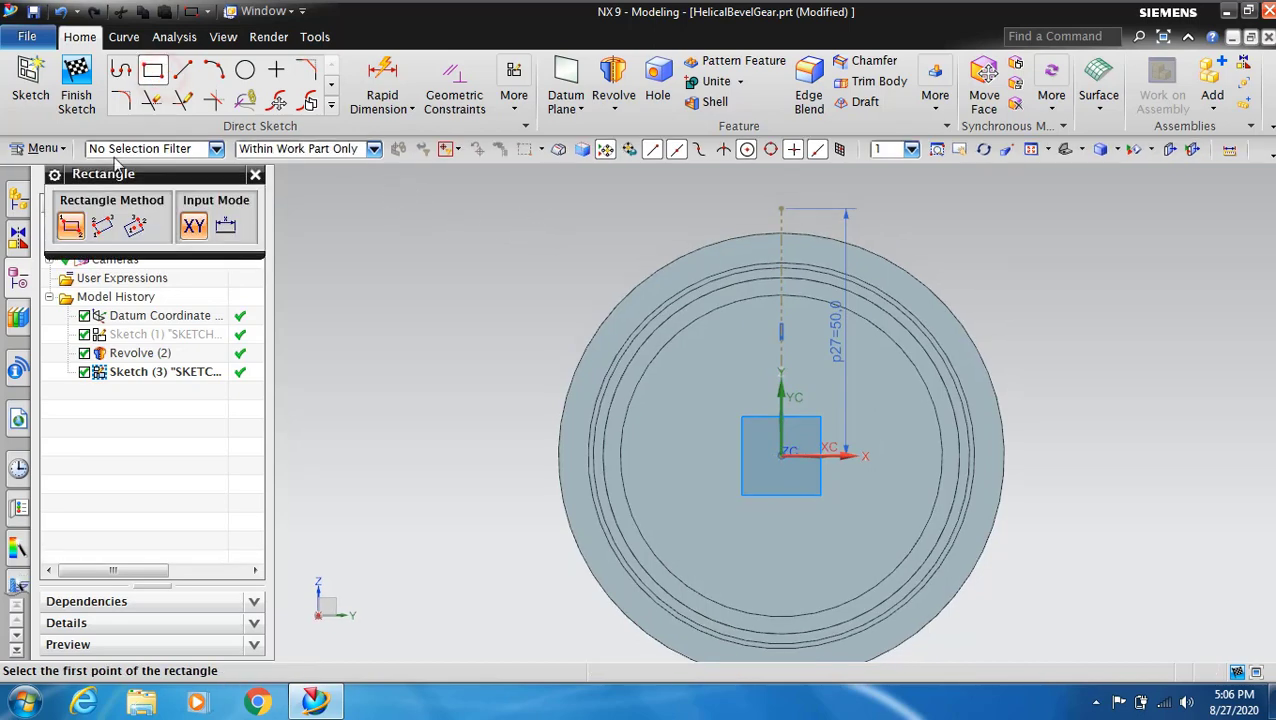
click(135, 226)
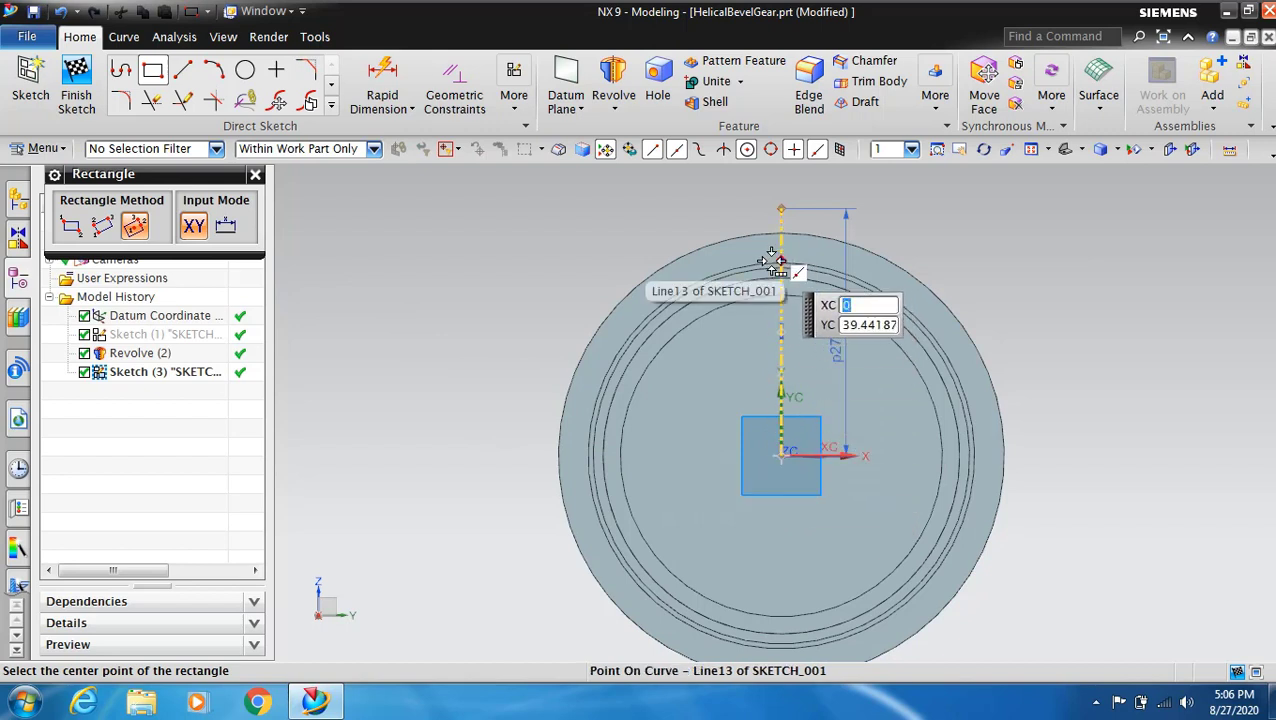
key(Tab)
text(3)
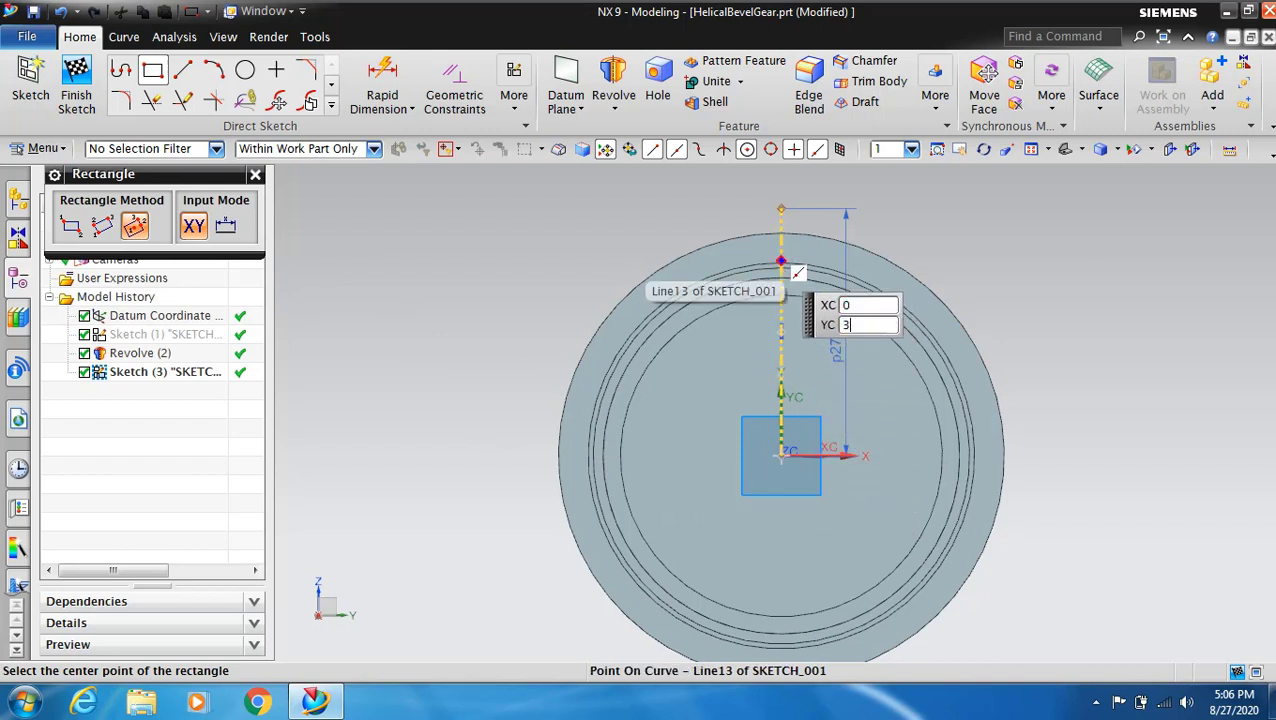
key(Tab)
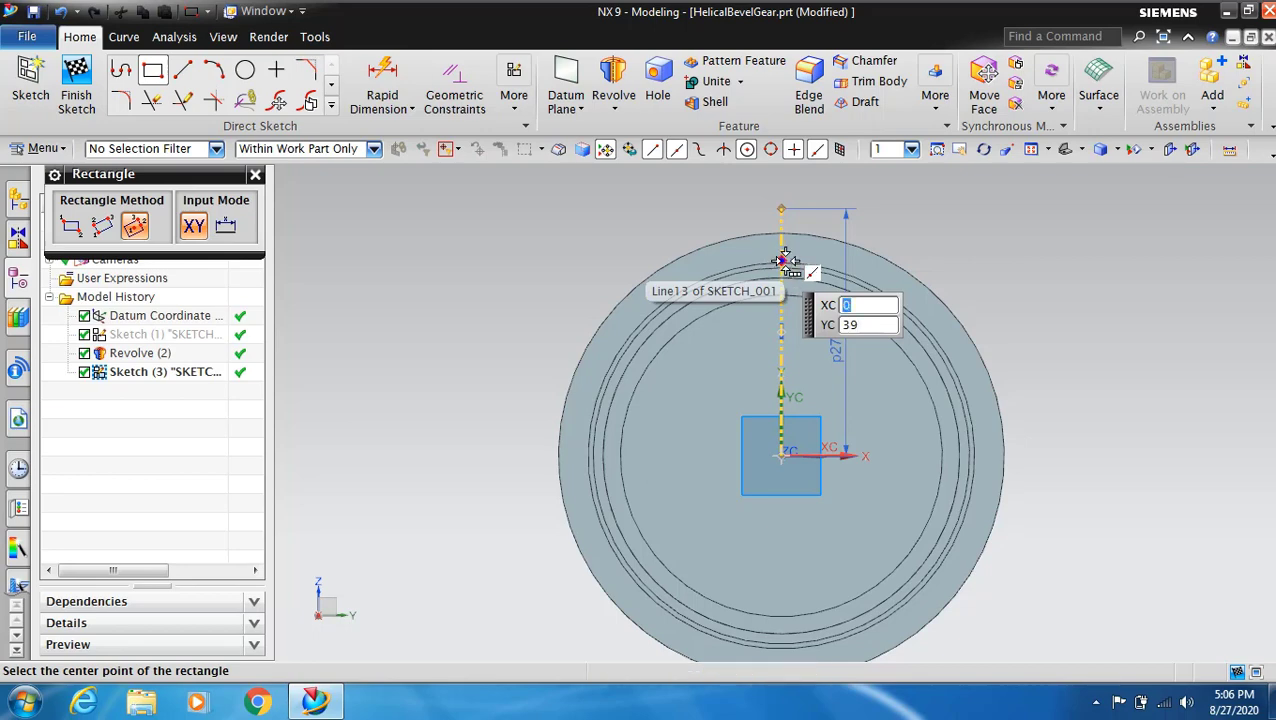
key(Return)
text(20)
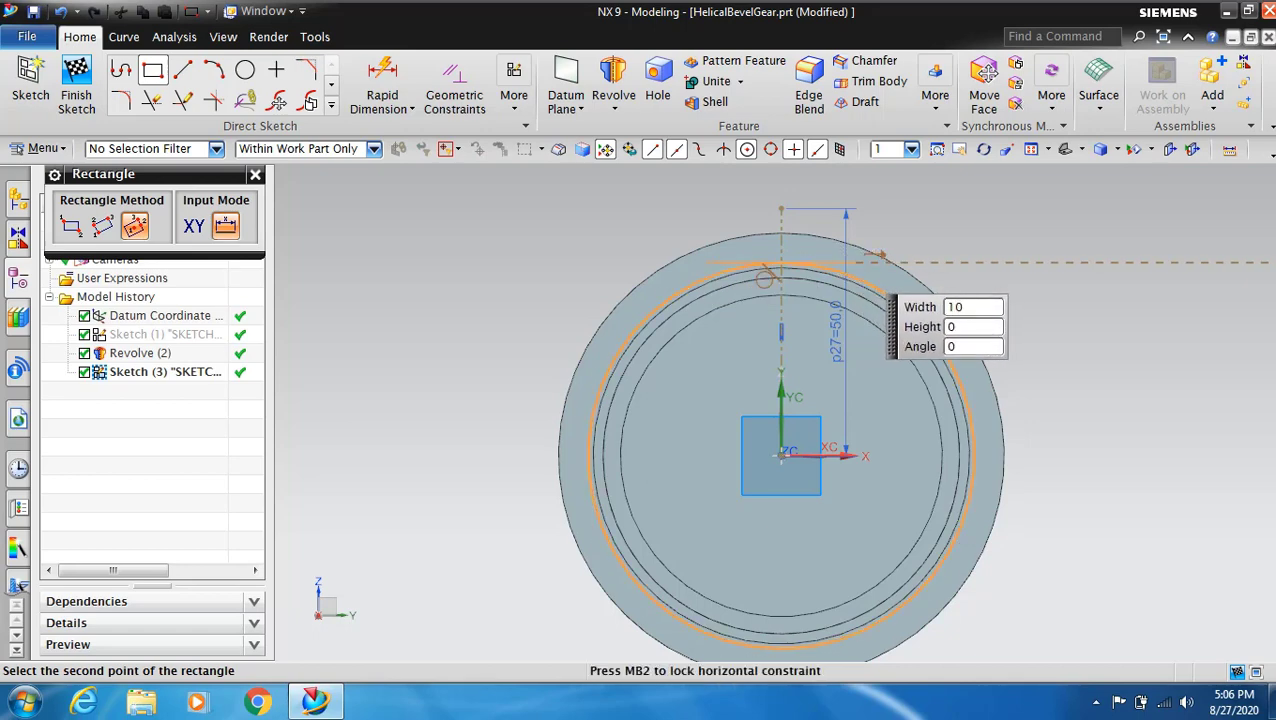
key(Tab)
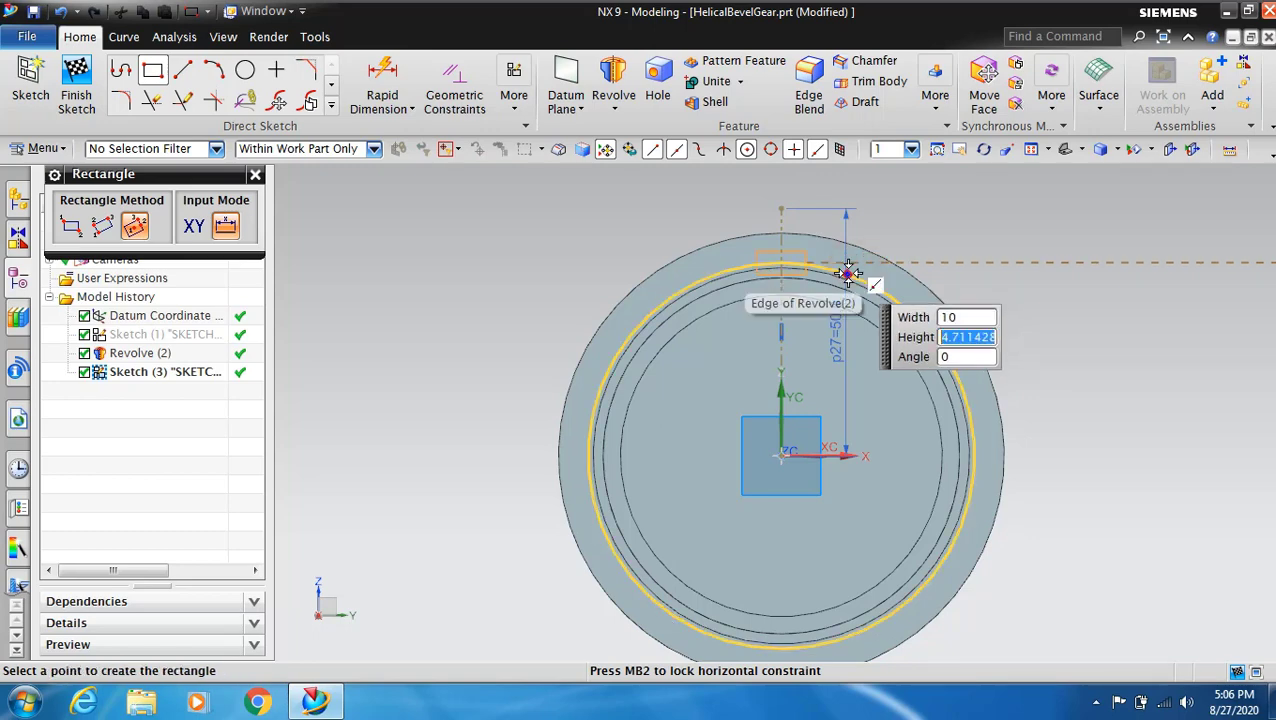
text(6)
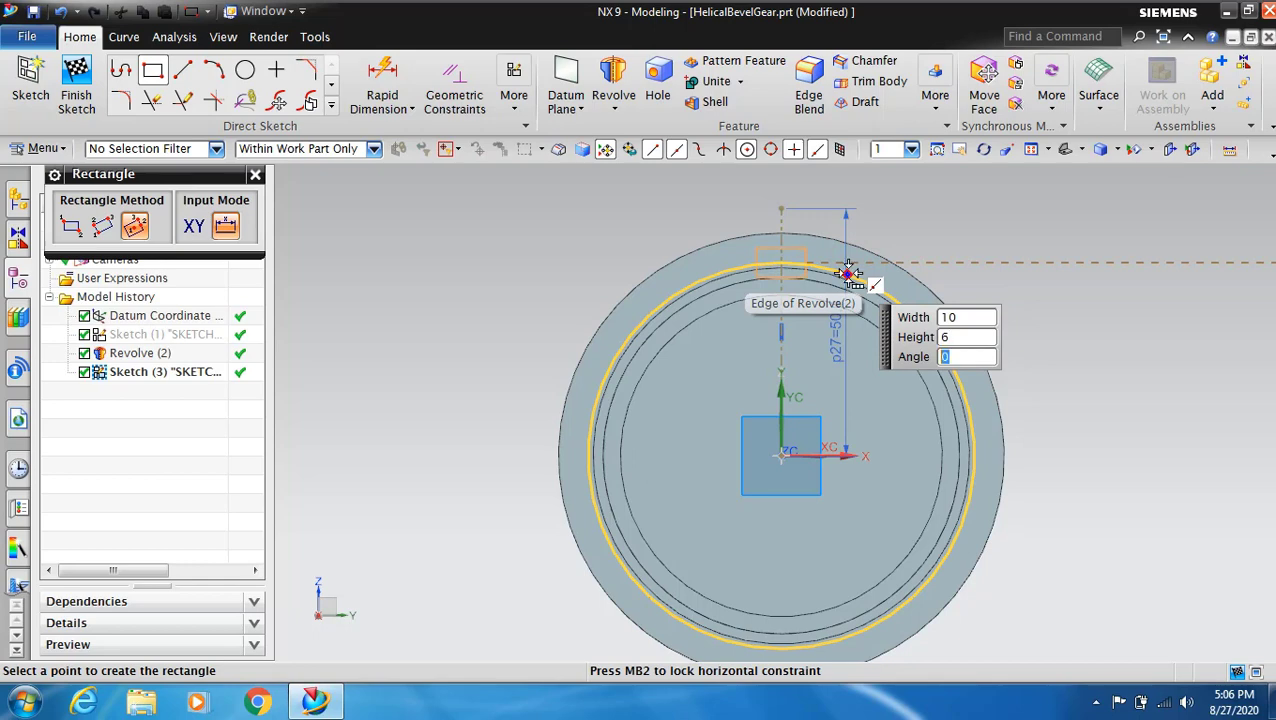
click(781, 281)
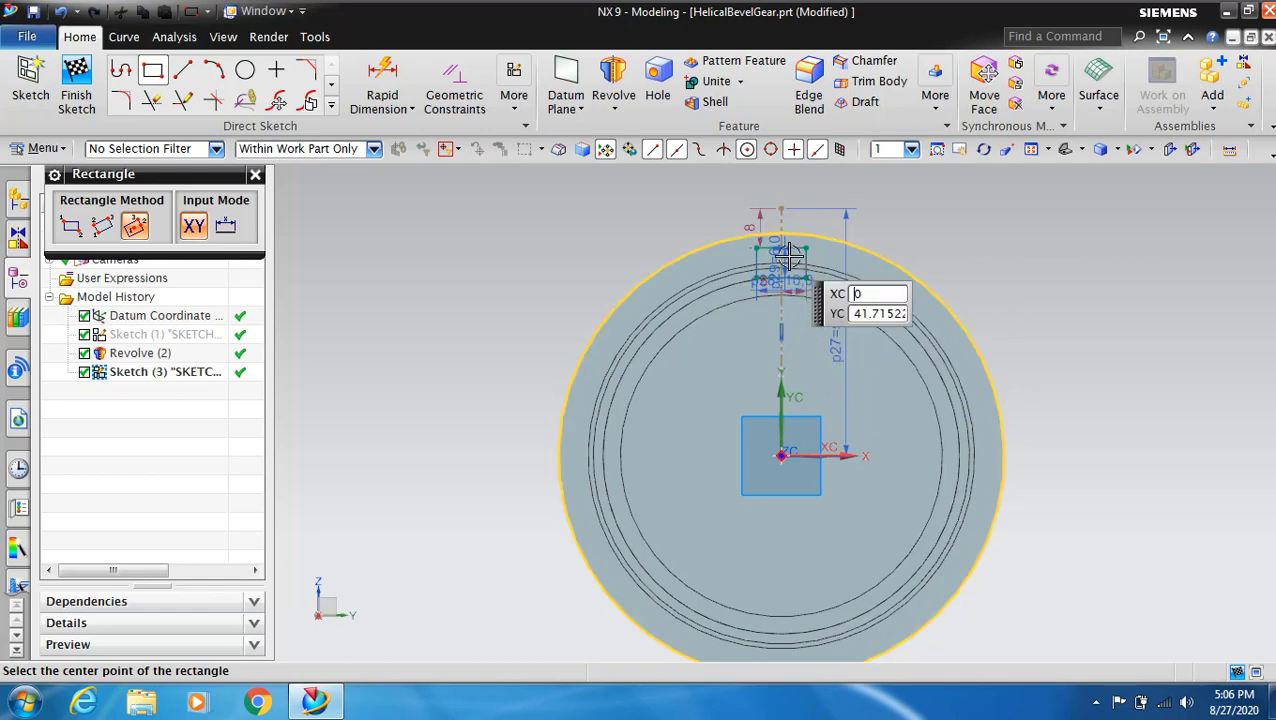
scroll(770, 265, up, 3)
scroll(770, 268, up, 3)
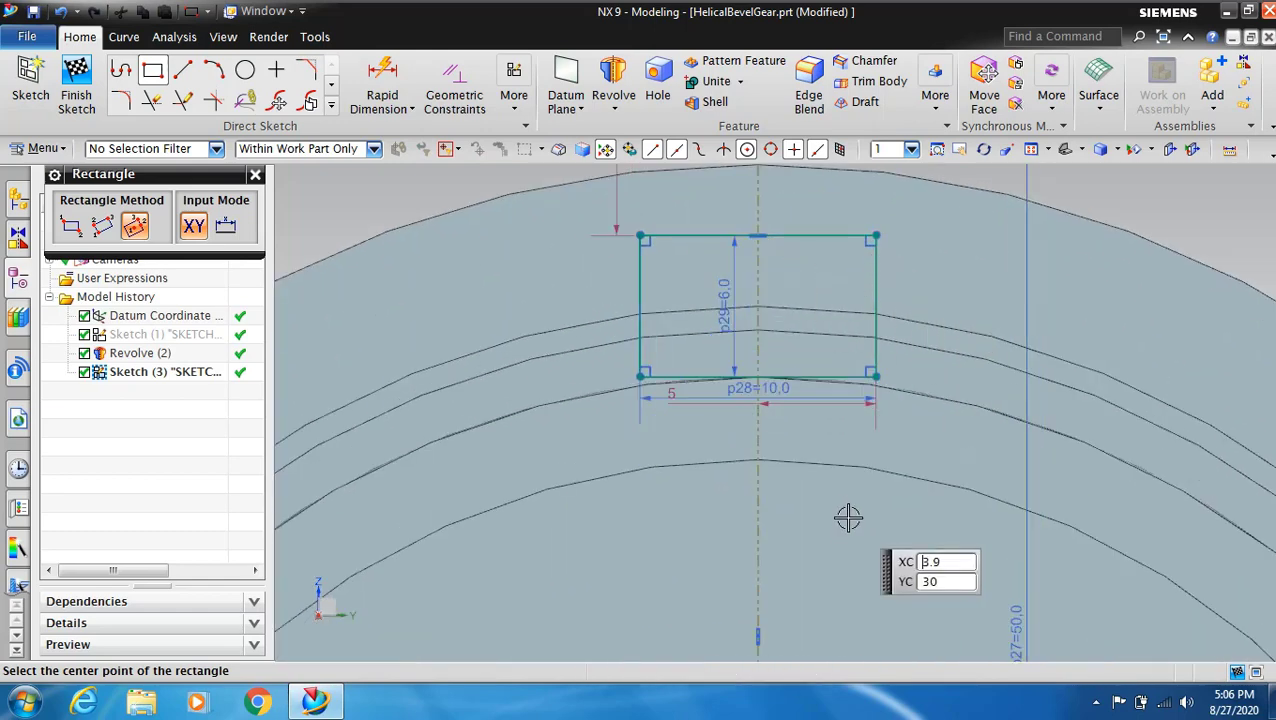
scroll(812, 381, down, 1)
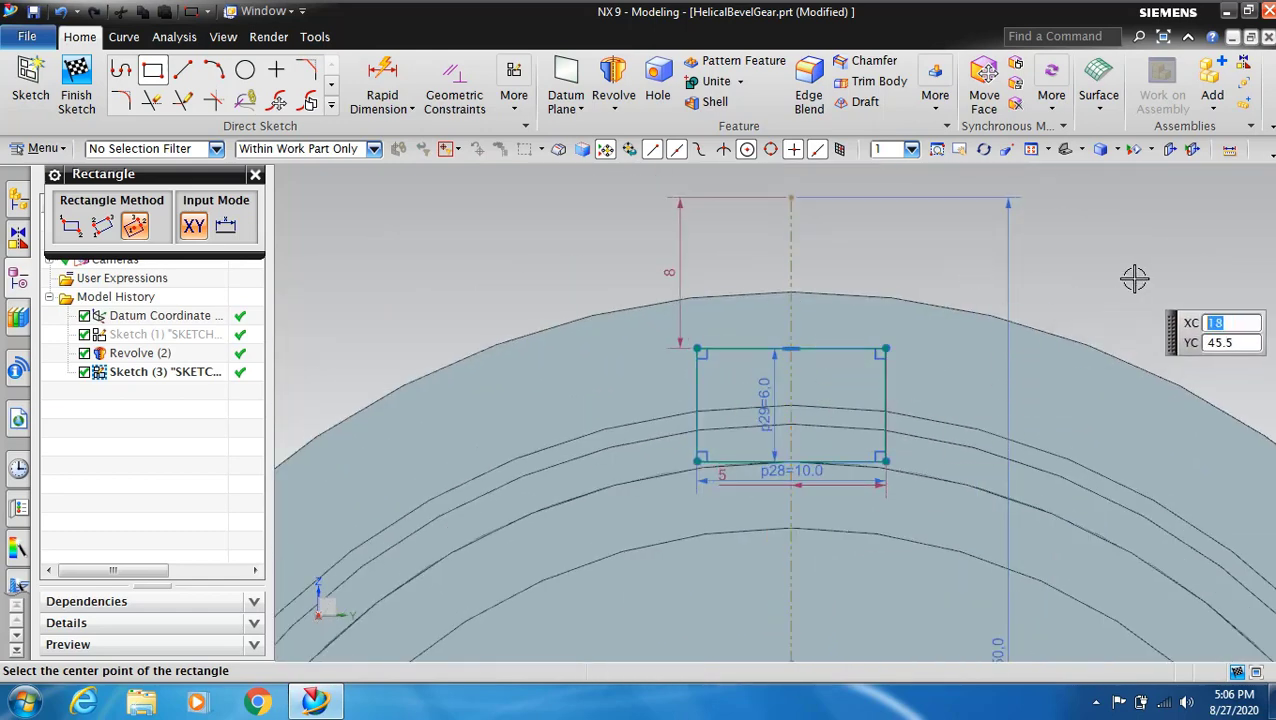
key(Escape)
- Change the rectangle's offset dimension p30 from 8 to 9 mm
double_click(680, 270)
text(9)
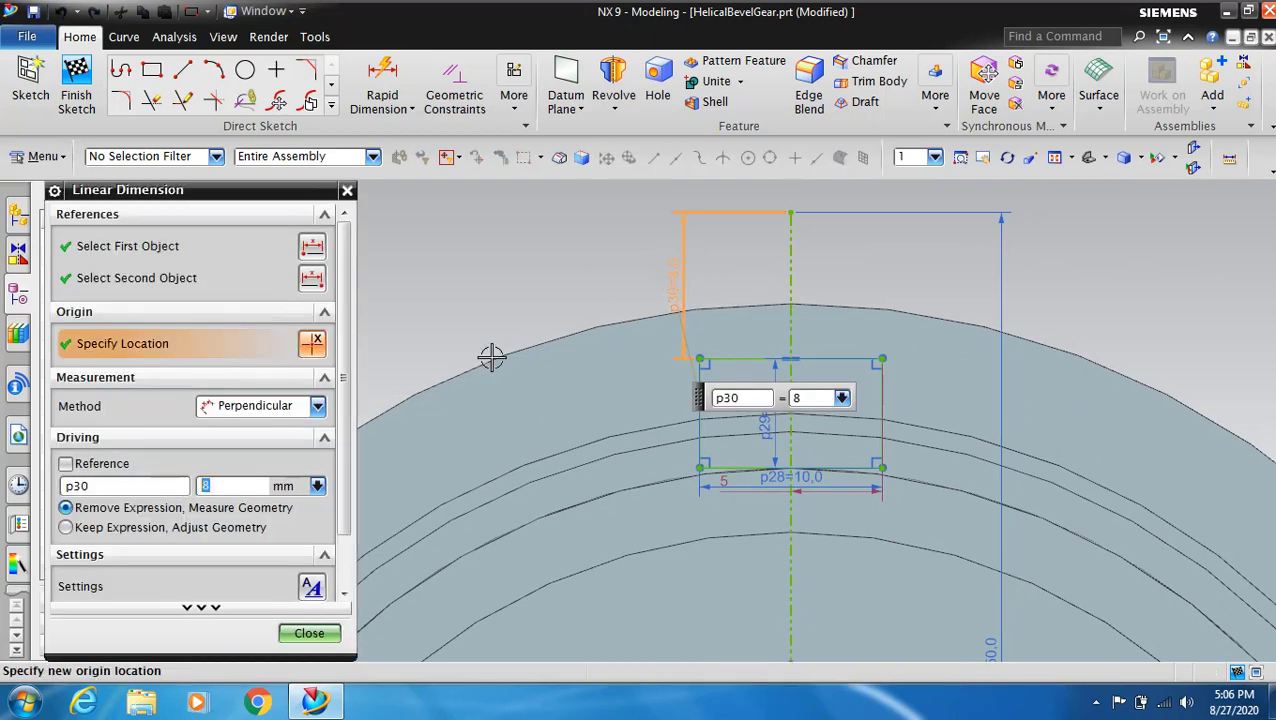
key(Return)
click(313, 636)
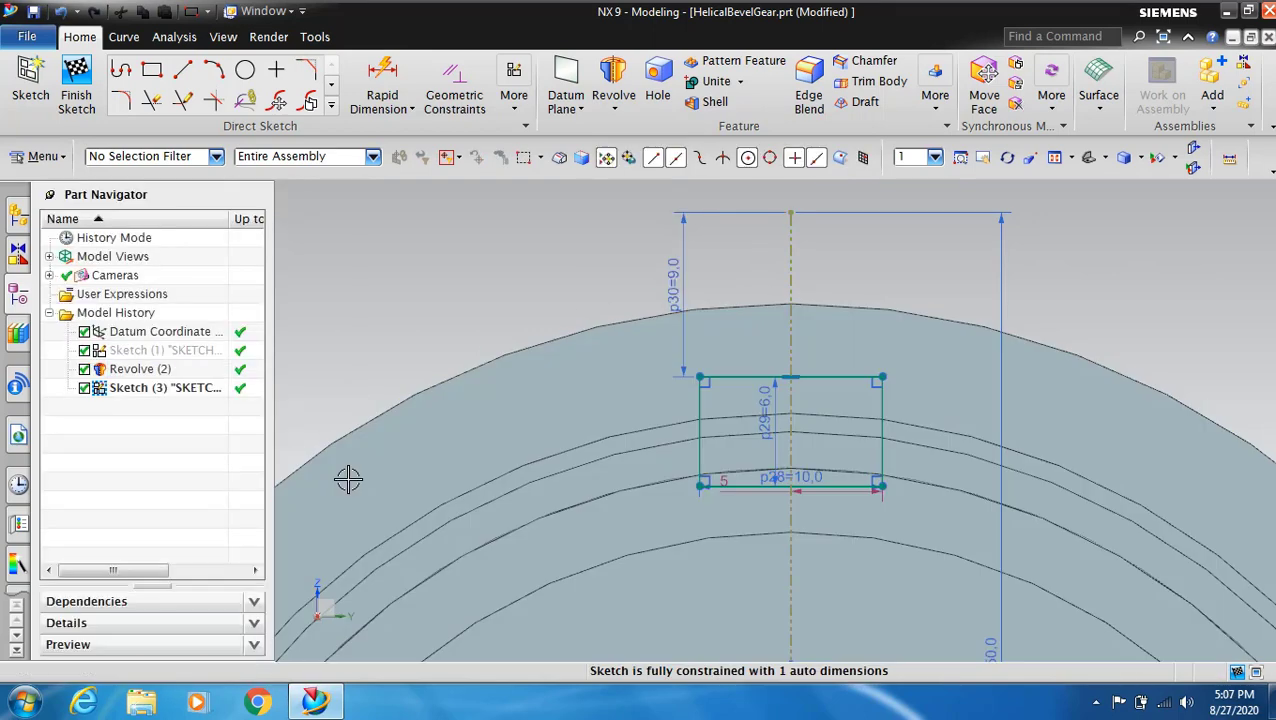
scroll(627, 450, down, 3)
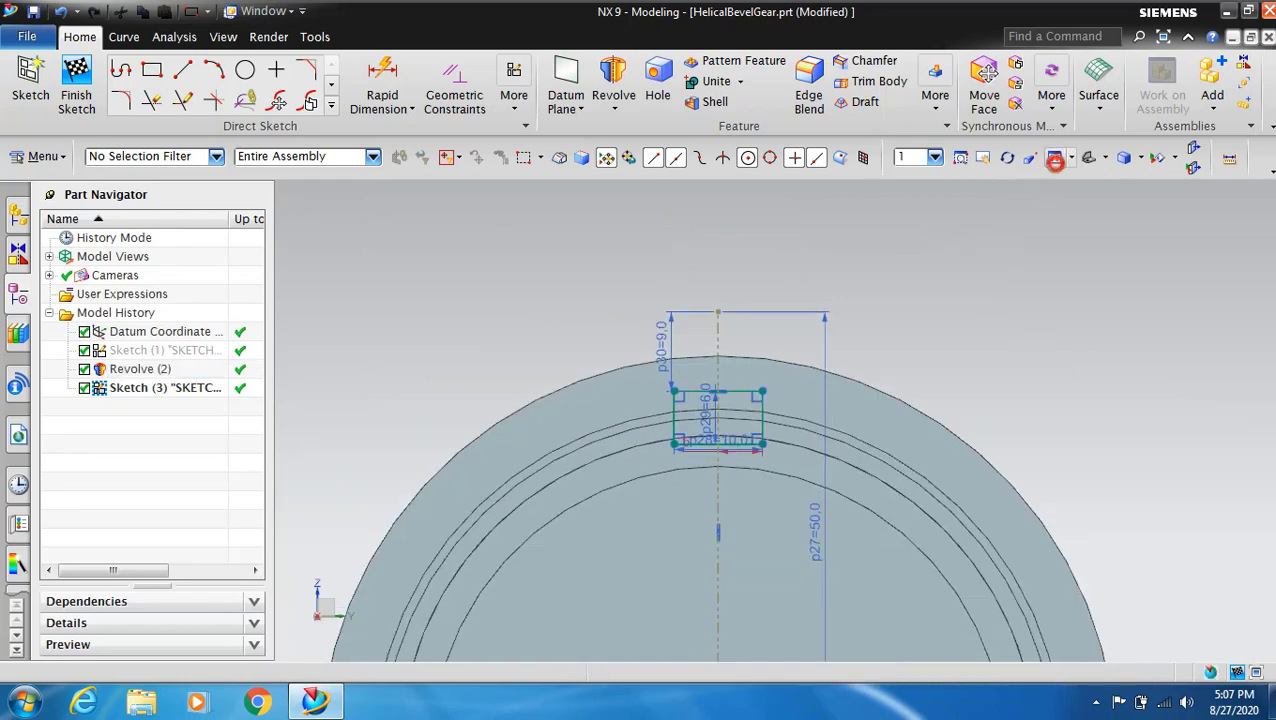
scroll(1040, 215, down, 3)
- Orbit to an isometric view and finish the rectangle sketch
click(1007, 158)
drag(1003, 259, 1064, 187)
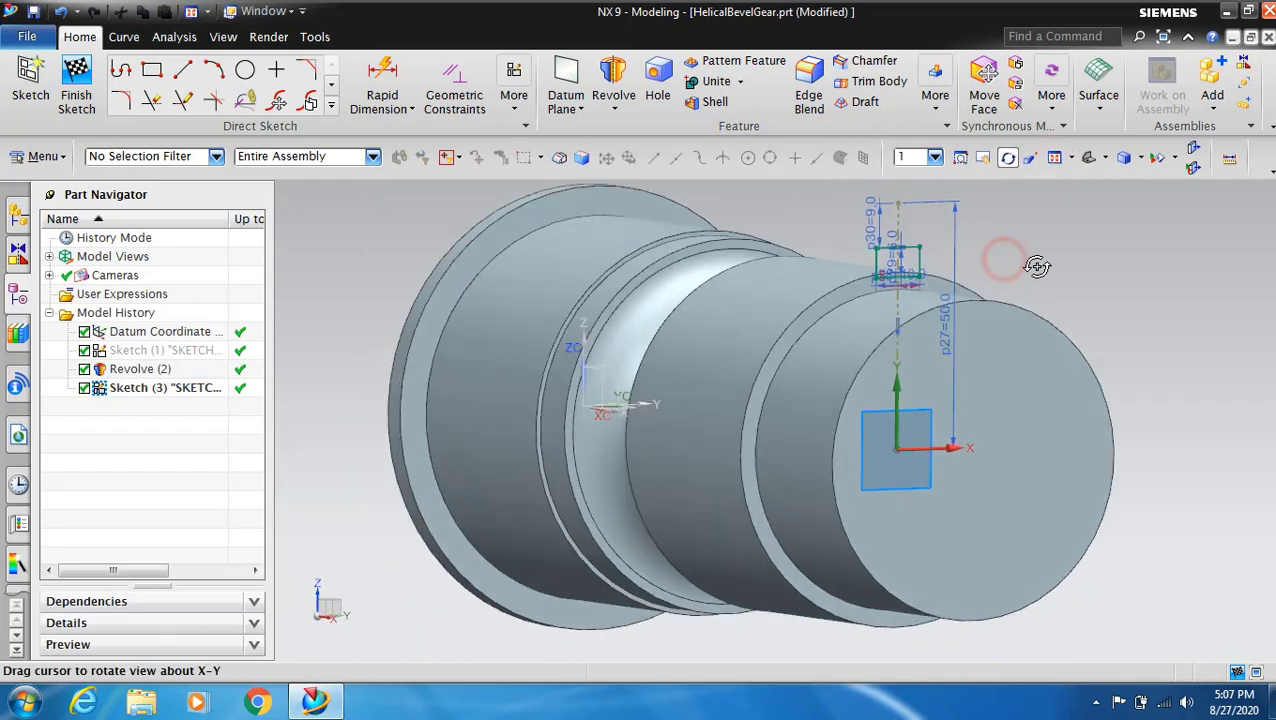
click(1008, 158)
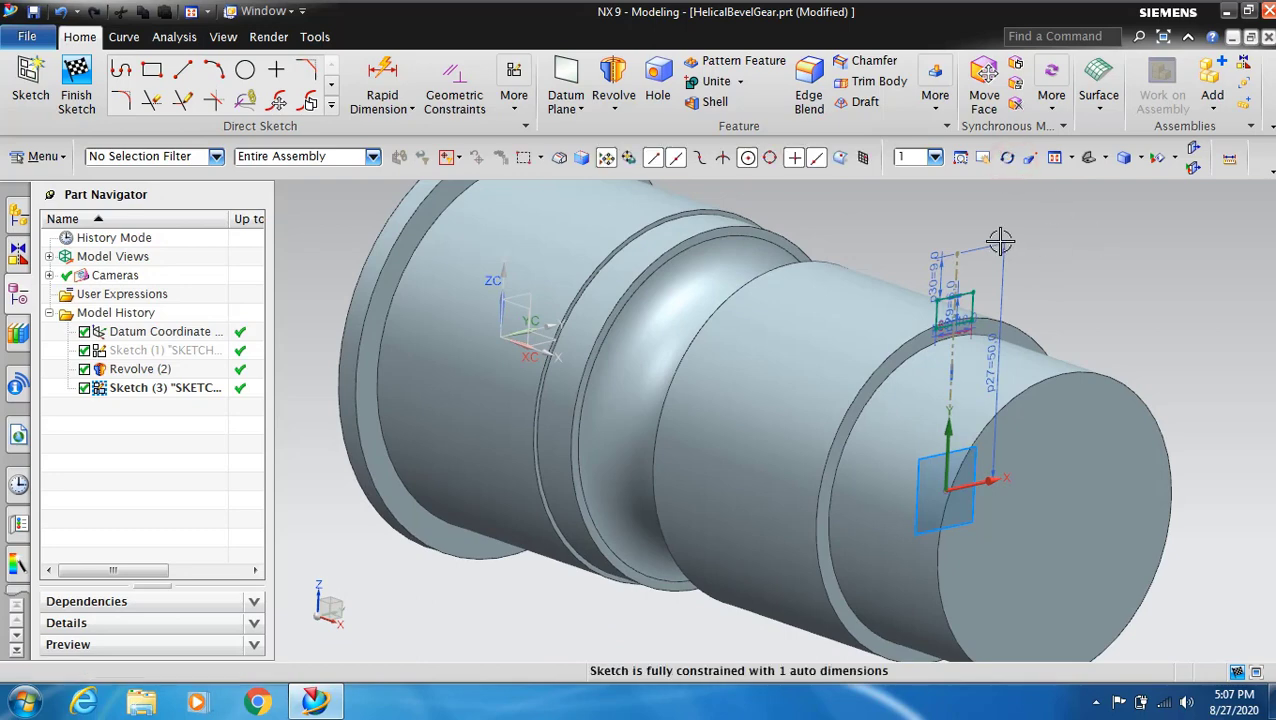
click(76, 85)
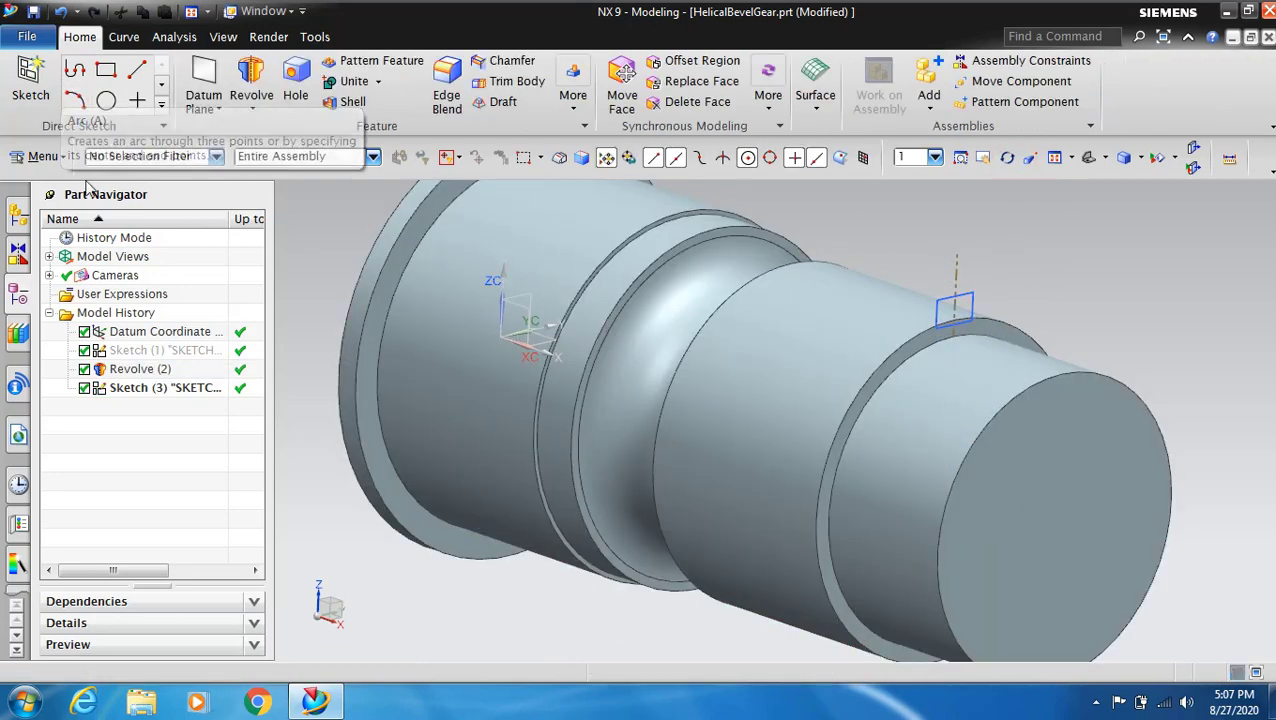
- Extrude the rectangle 48 mm in reversed direction, unite it with the shaft, and hide its sketch
click(255, 113)
click(262, 132)
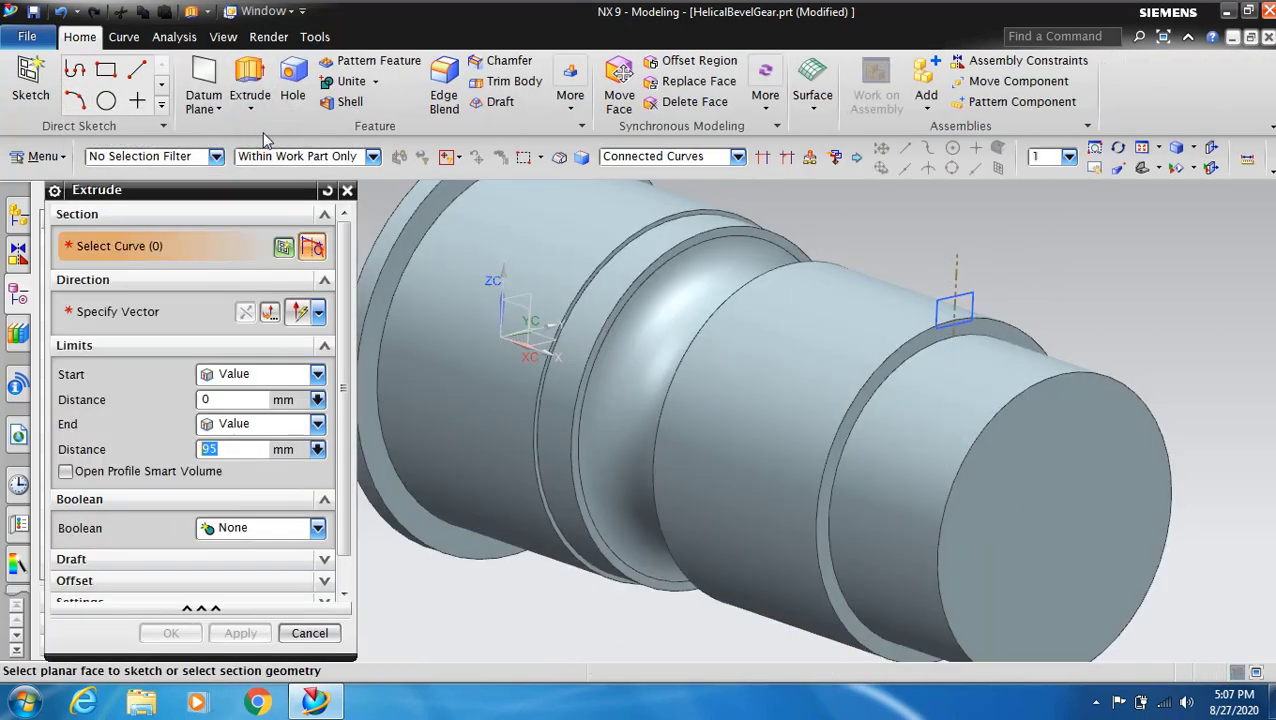
click(944, 296)
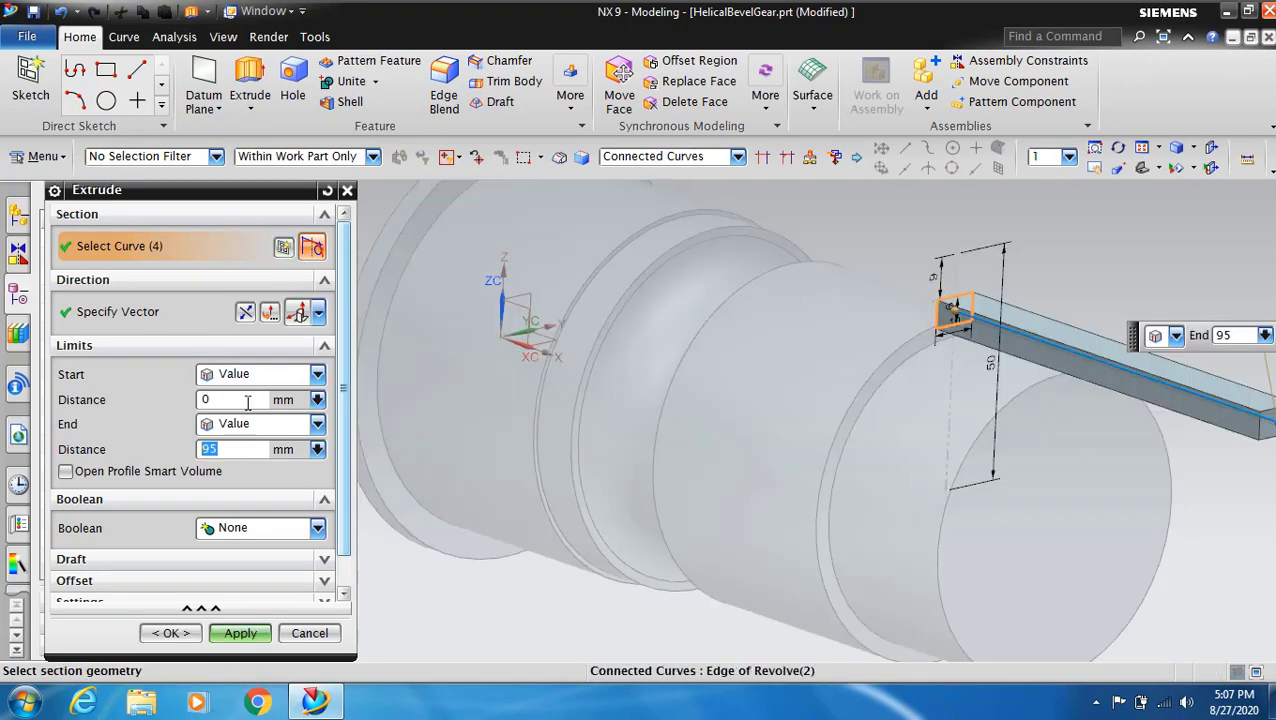
click(245, 313)
click(198, 449)
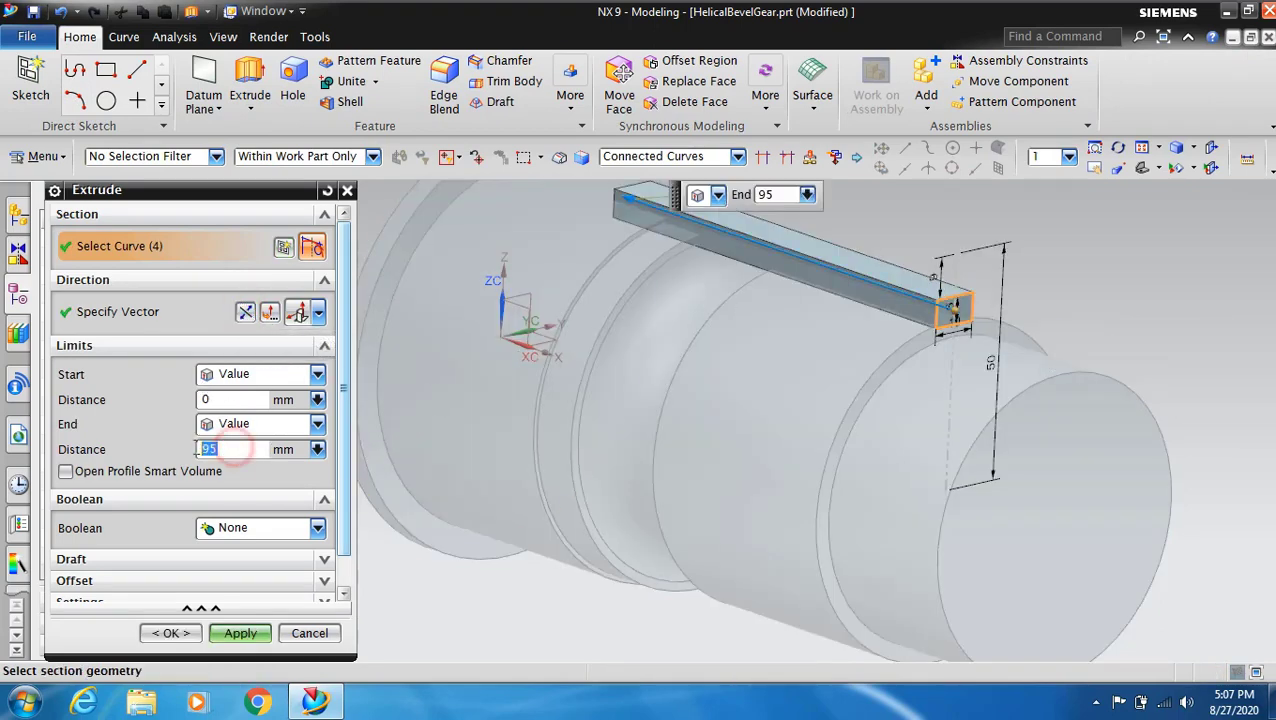
text(48)
key(Return)
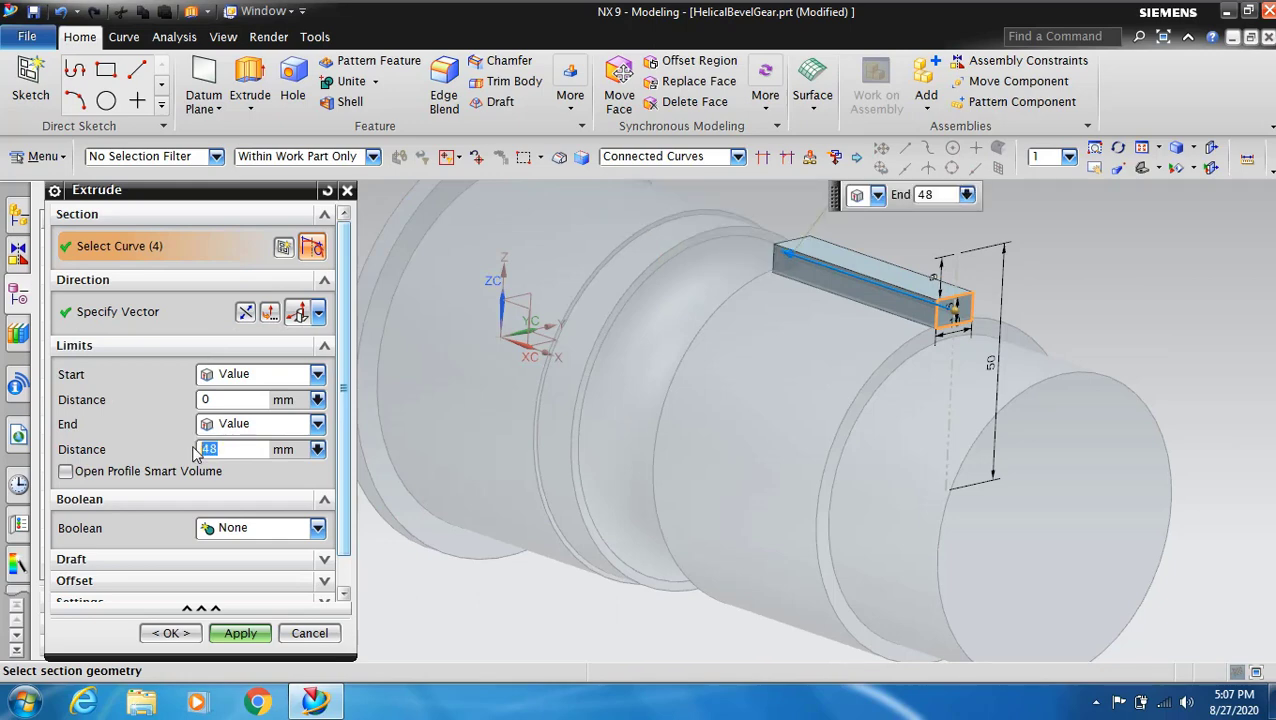
click(317, 528)
click(262, 551)
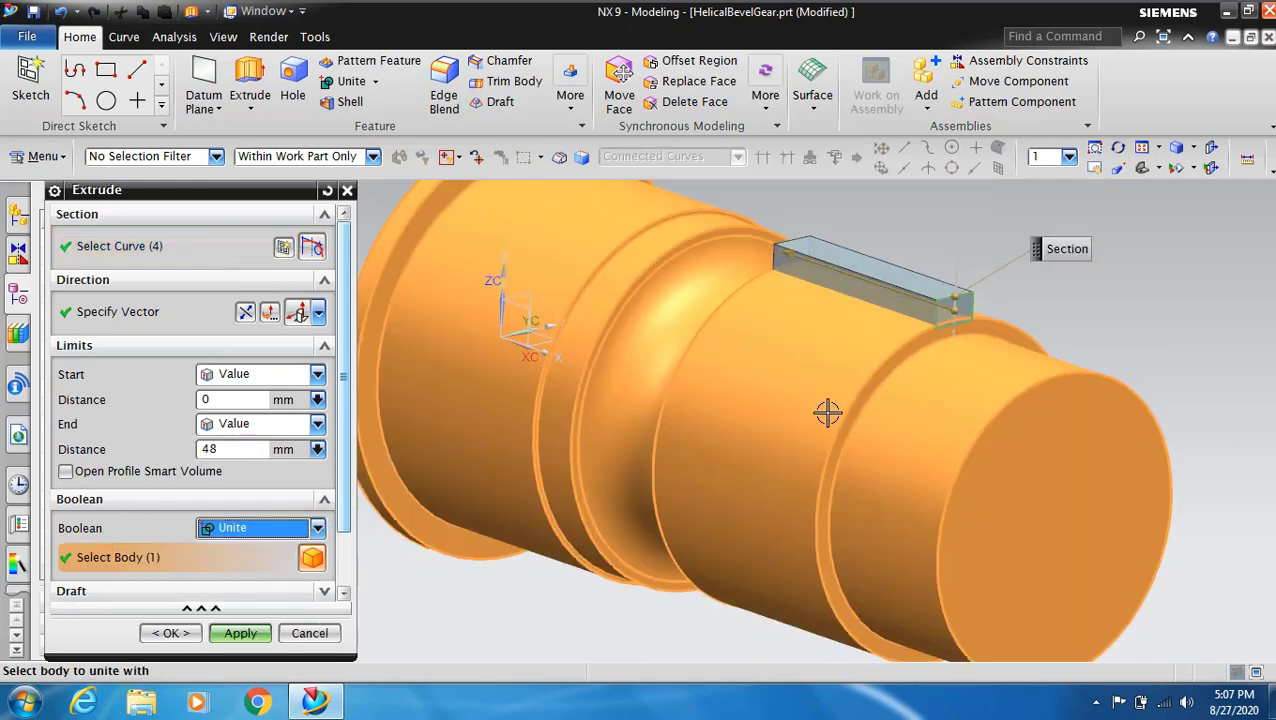
click(240, 633)
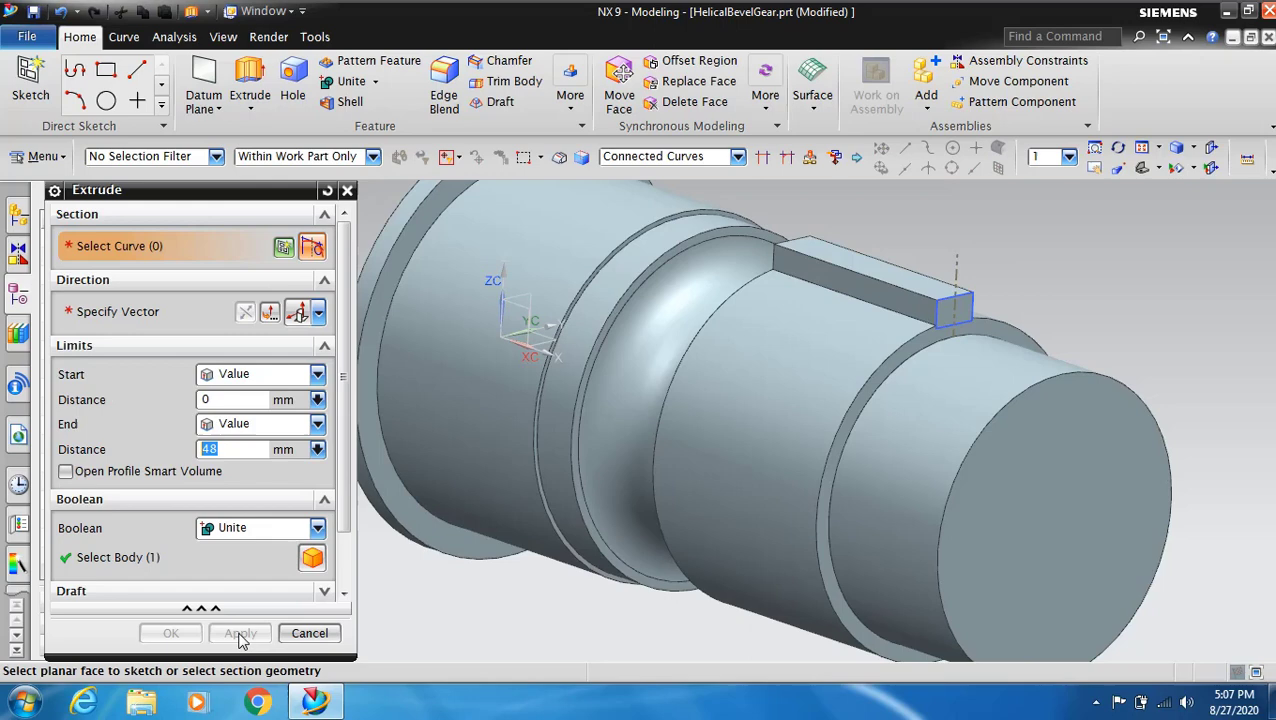
click(311, 635)
right_click(968, 268)
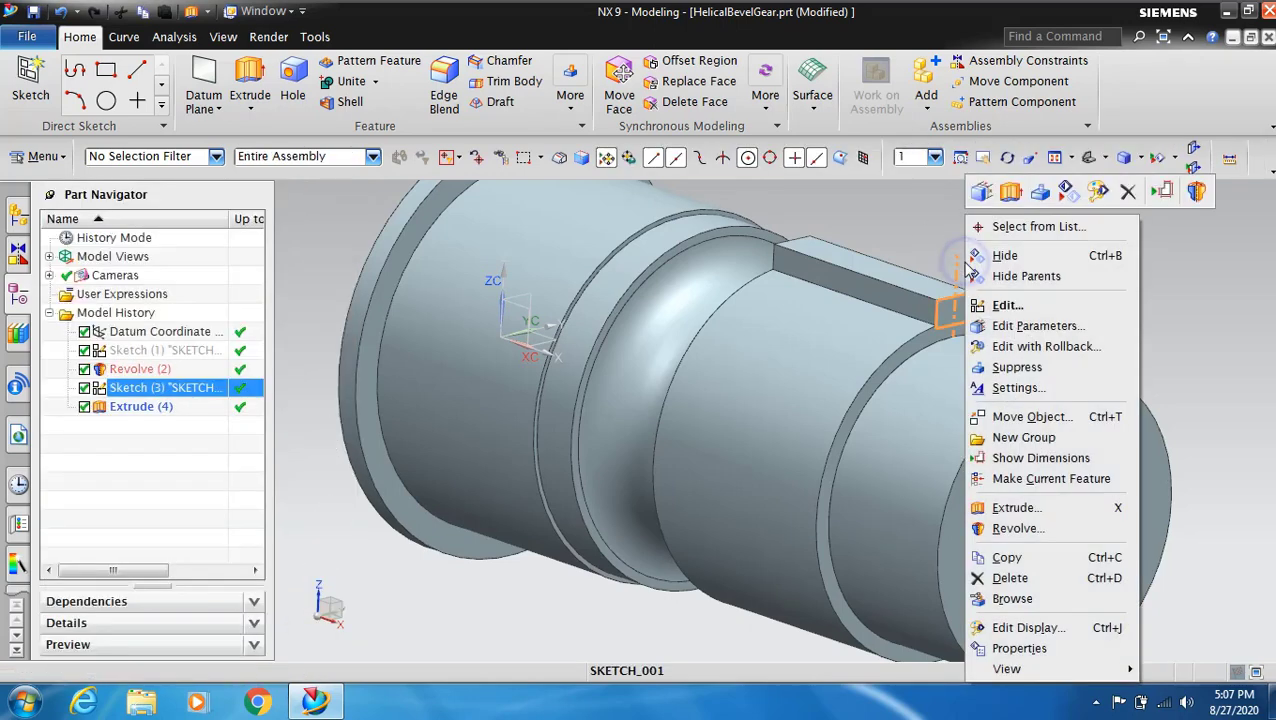
click(1067, 191)
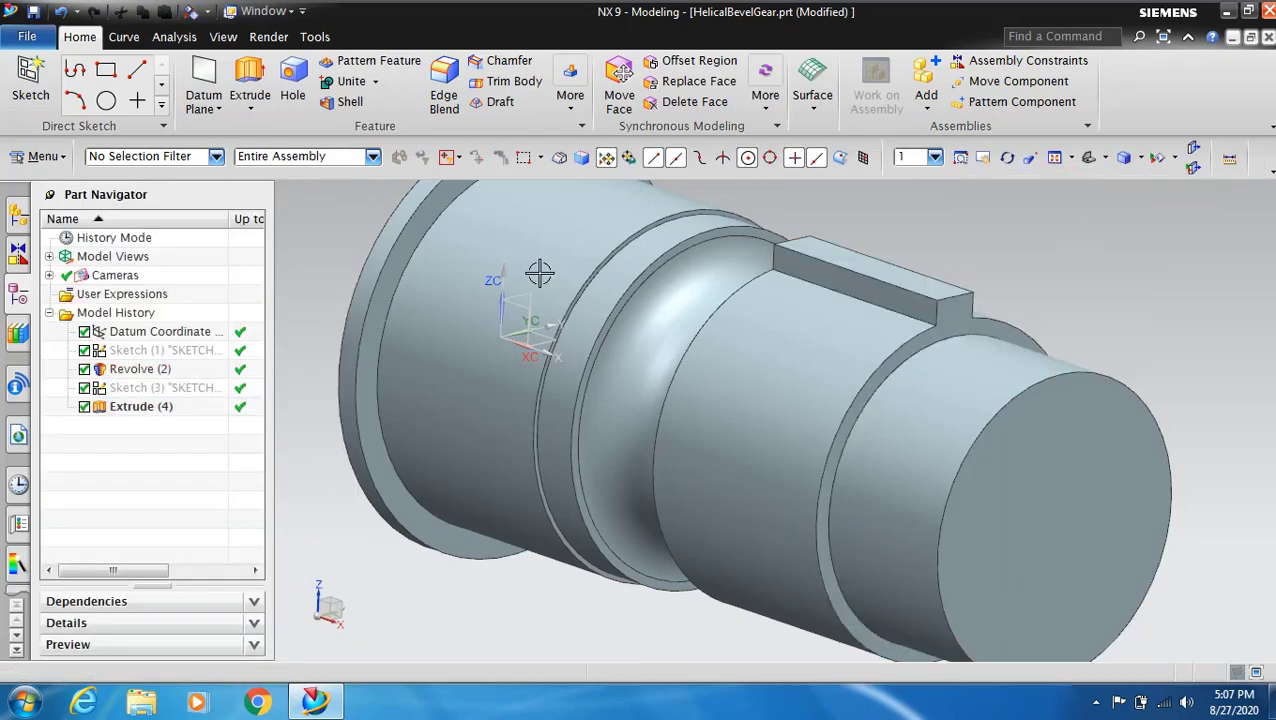
- Pattern the key extrusion circularly about the shaft axis: 13 copies over 360°
click(368, 60)
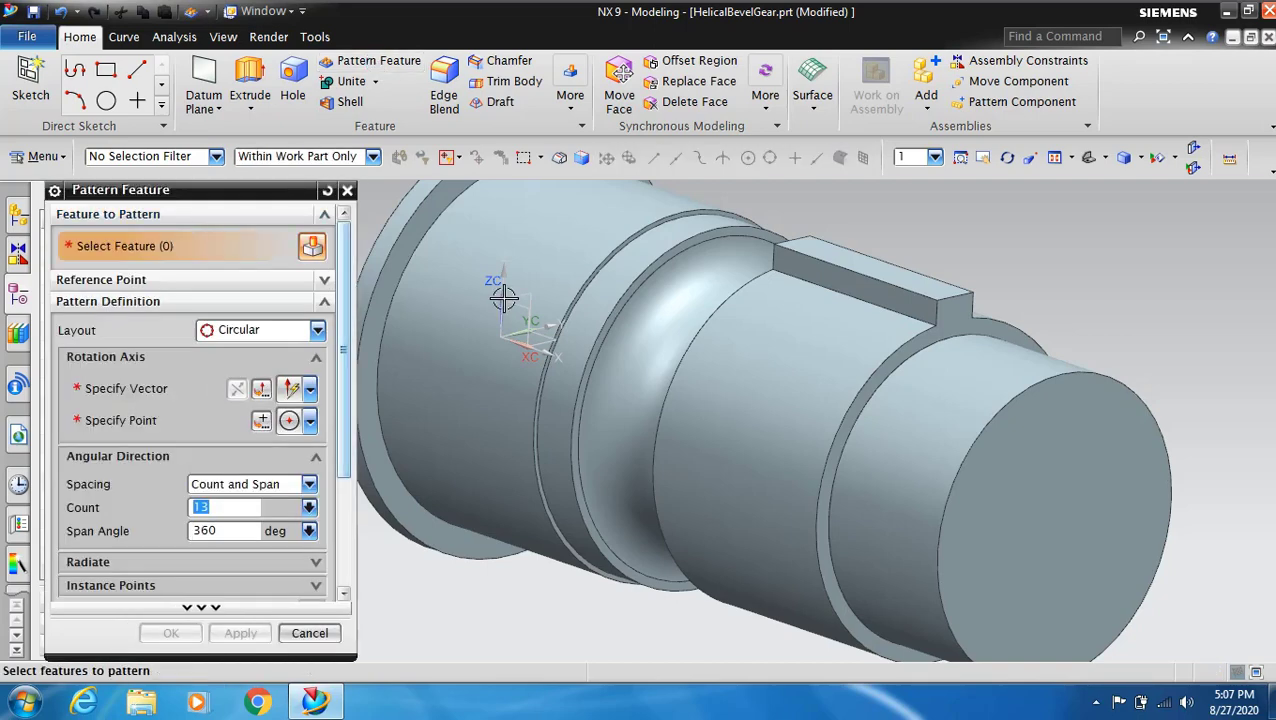
click(885, 287)
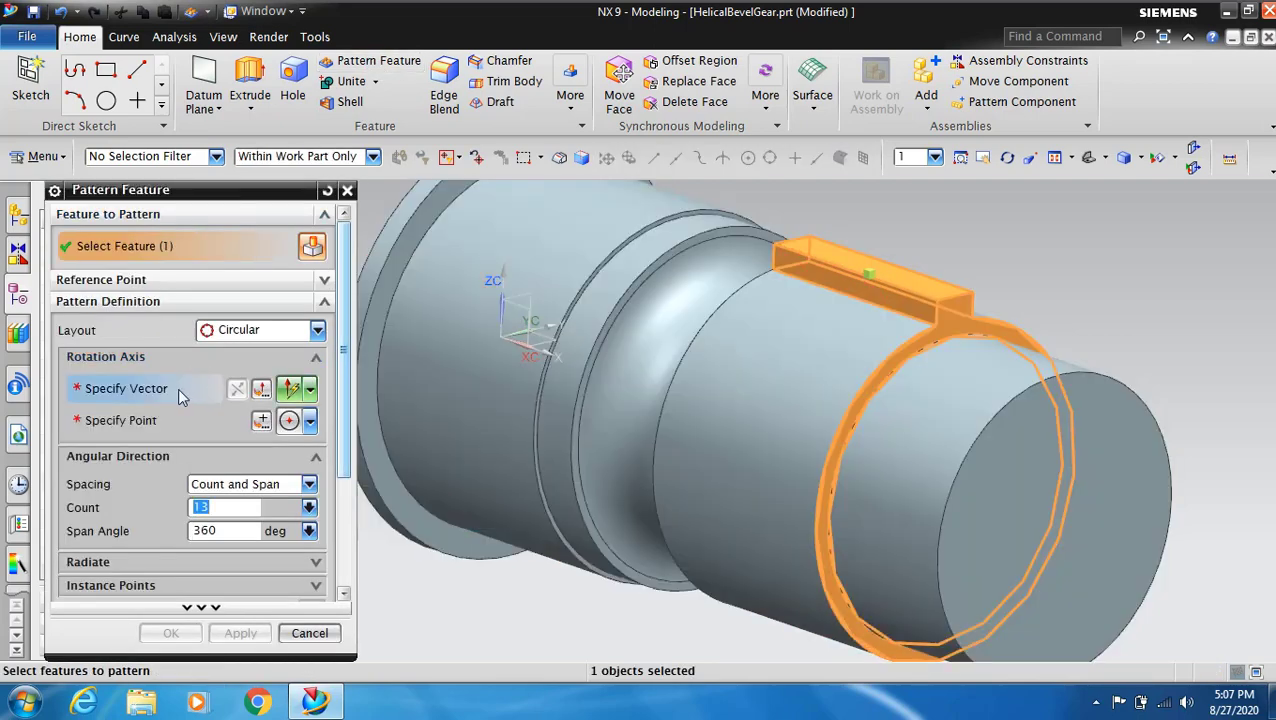
click(173, 388)
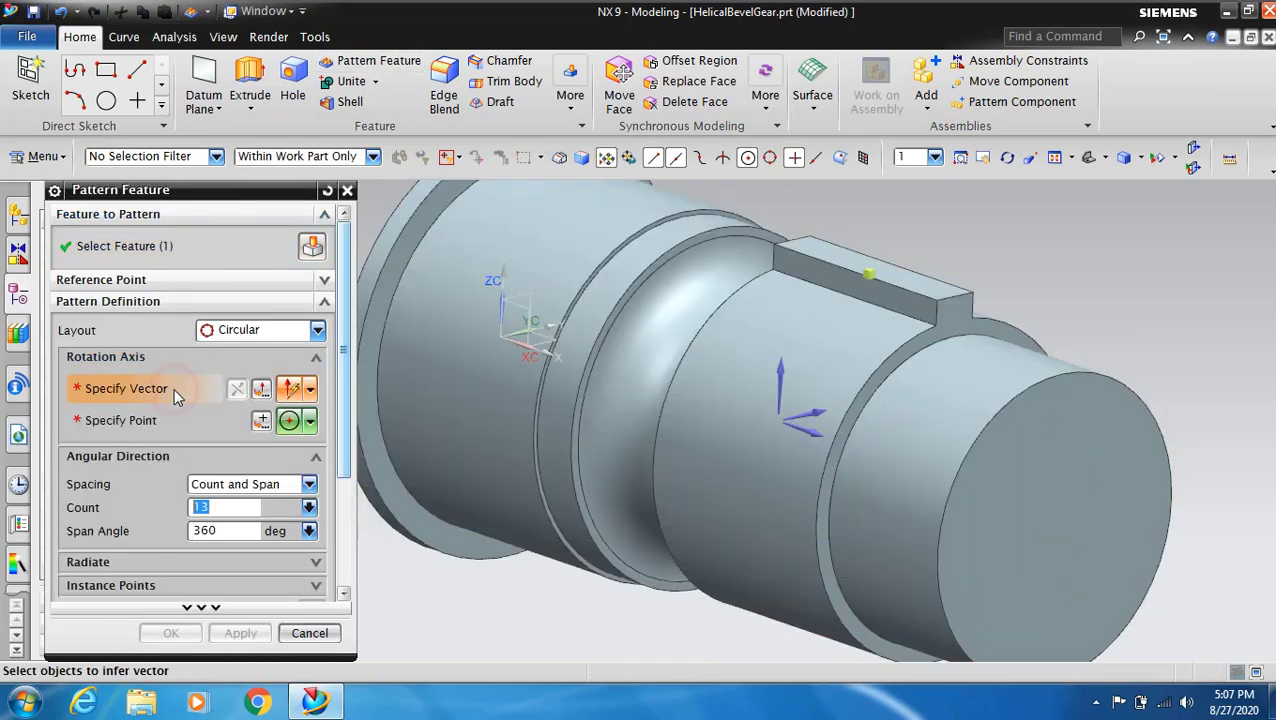
click(808, 423)
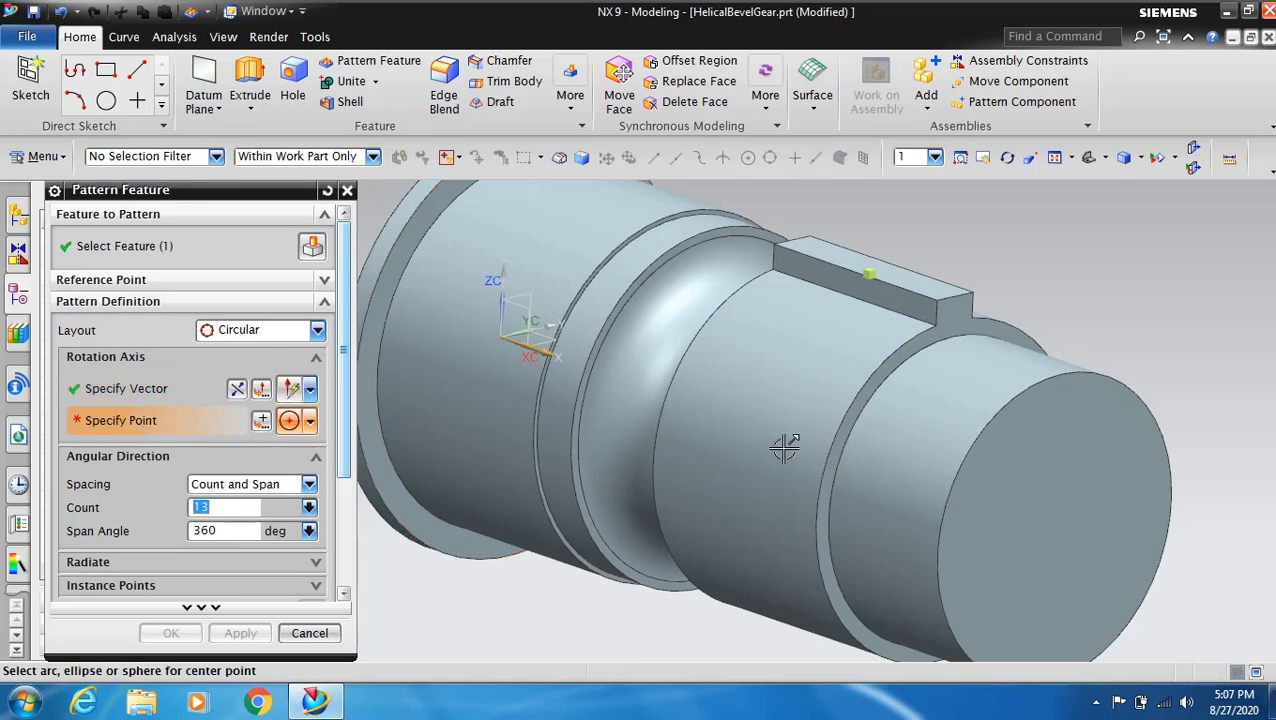
click(862, 392)
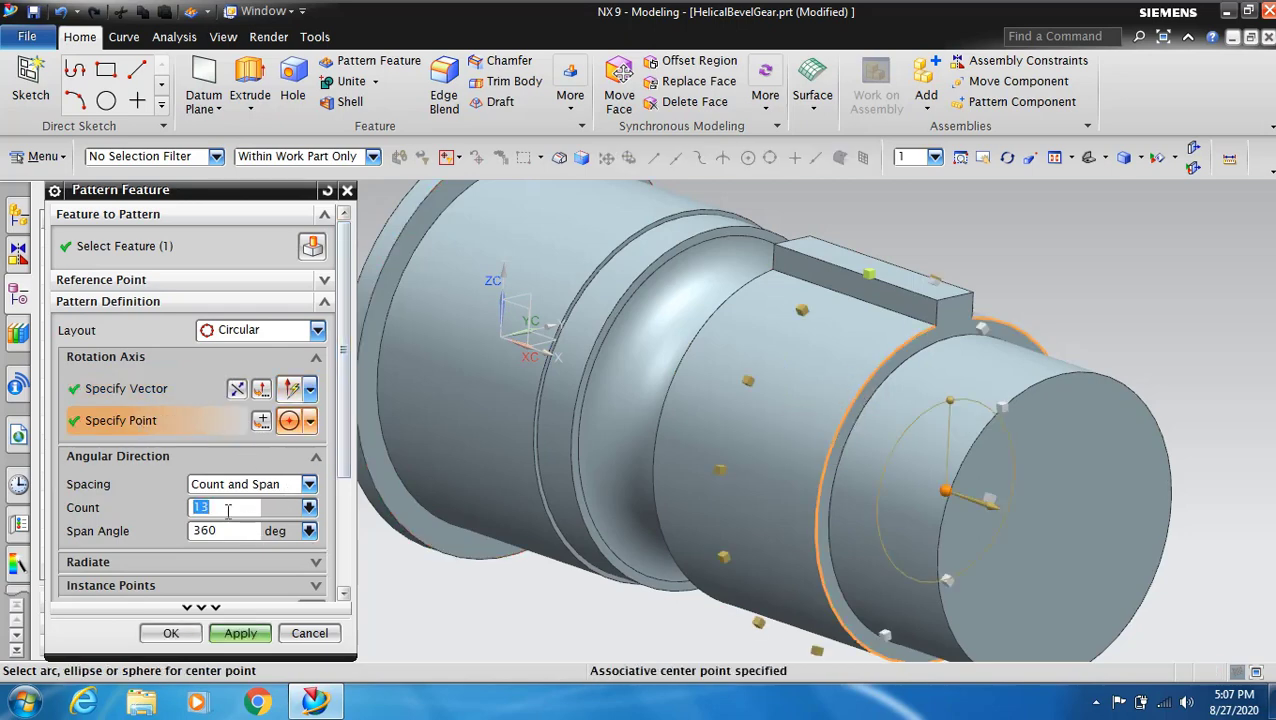
click(245, 634)
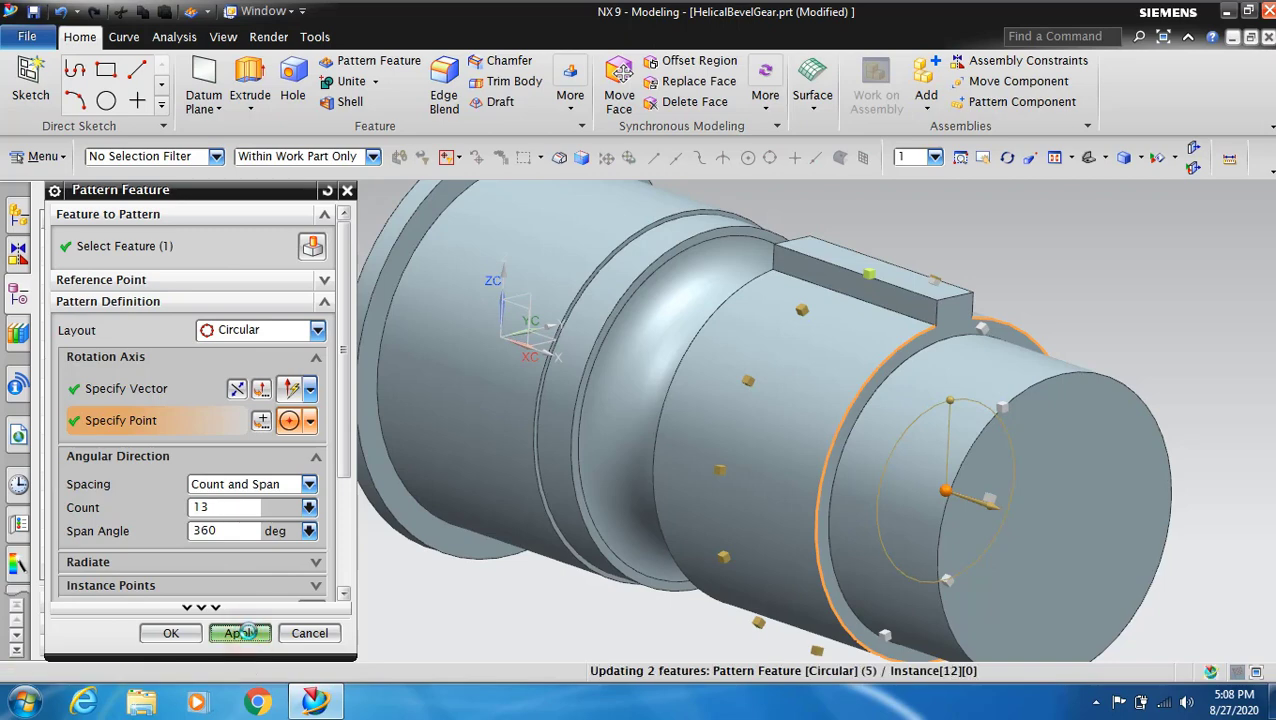
click(326, 637)
- Rotate the view to show the shaft's other end and begin a new sketch
scroll(502, 594, down, 3)
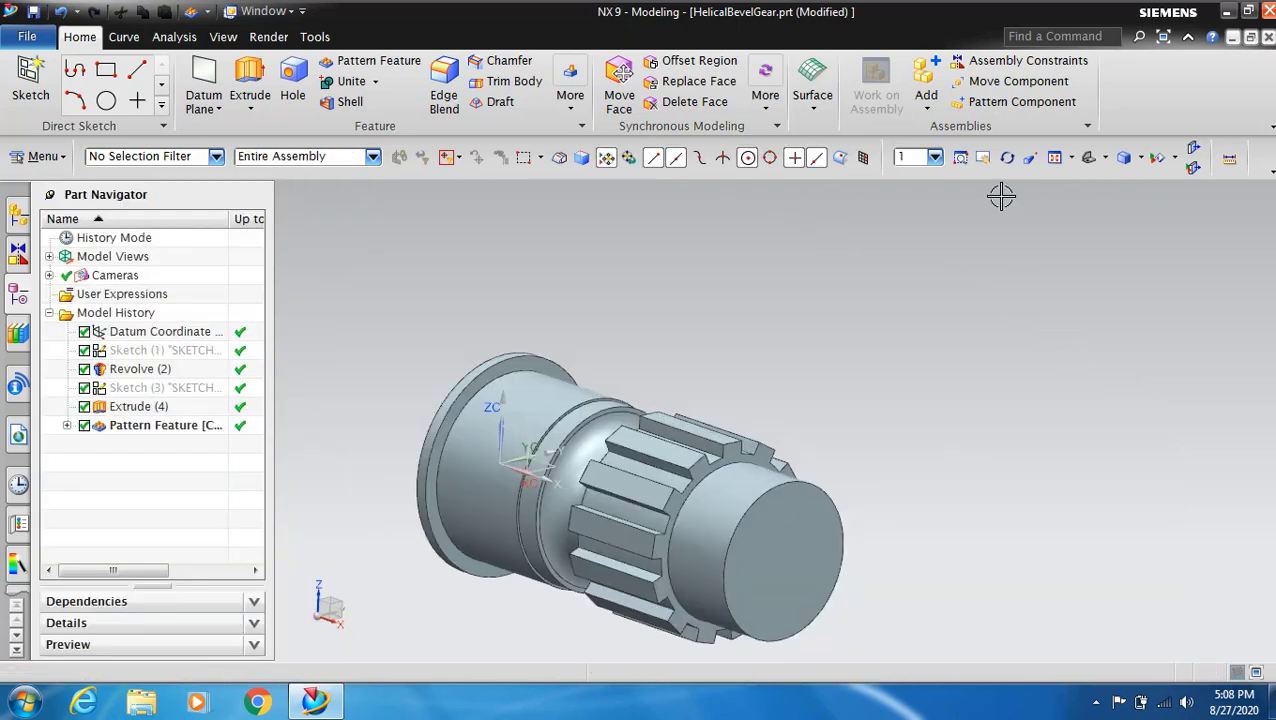
click(1007, 157)
mouse_move(900, 351)
mouse_down()
mouse_move(789, 277)
mouse_move(945, 305)
mouse_move(977, 345)
mouse_move(980, 330)
mouse_up()
click(1013, 157)
scroll(1008, 248, down, 1)
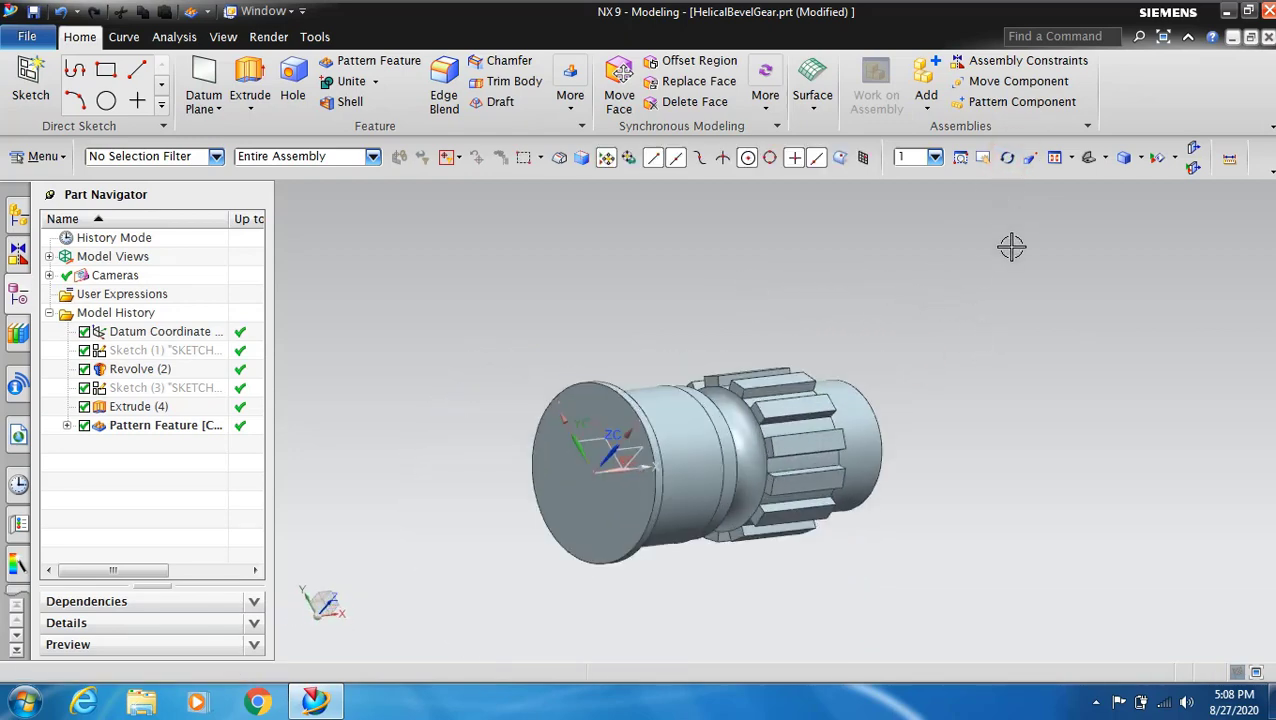
scroll(1008, 248, up, 1)
click(30, 80)
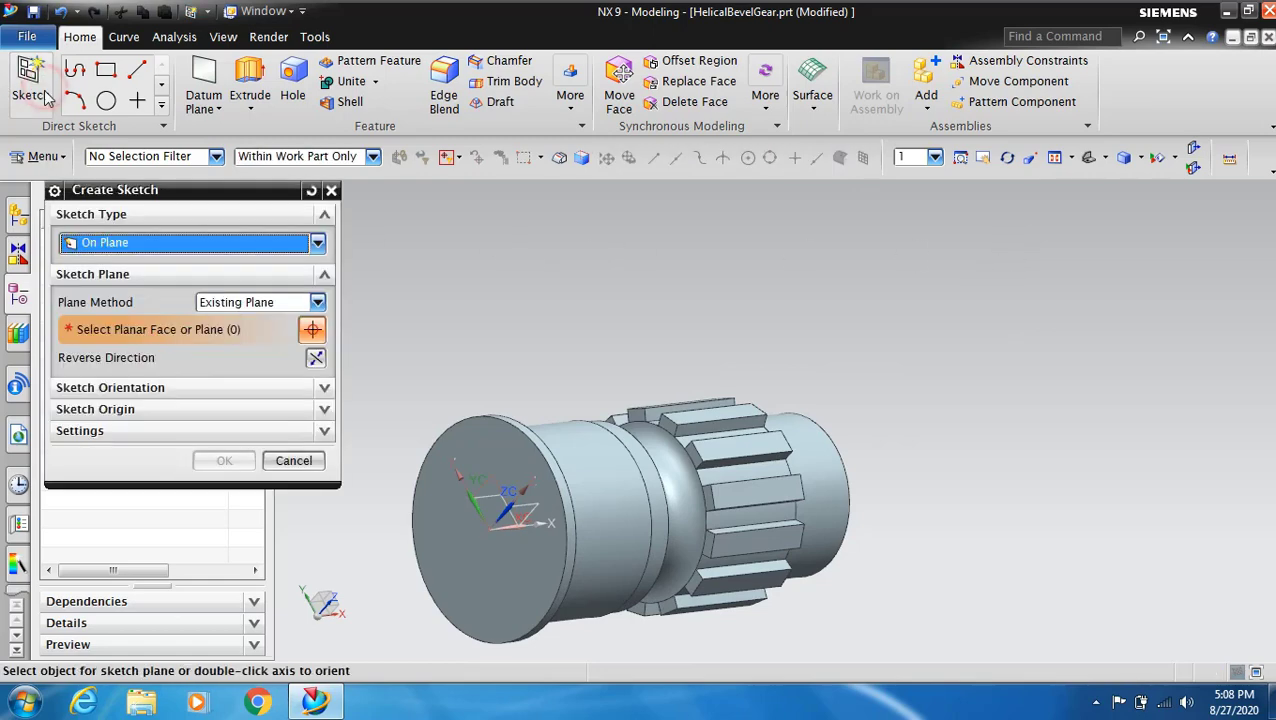
- On the shaft's end face, draw concentric Ø170 and Ø100 circles at the origin
click(450, 555)
click(224, 461)
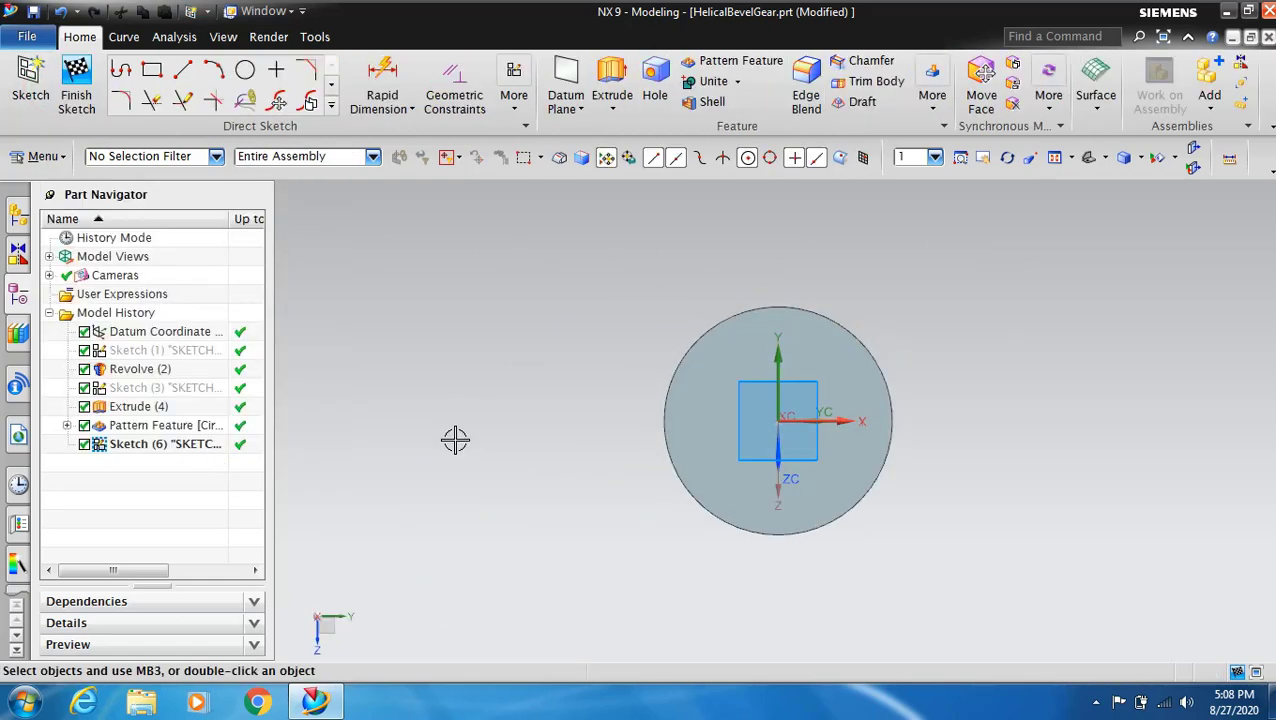
click(245, 69)
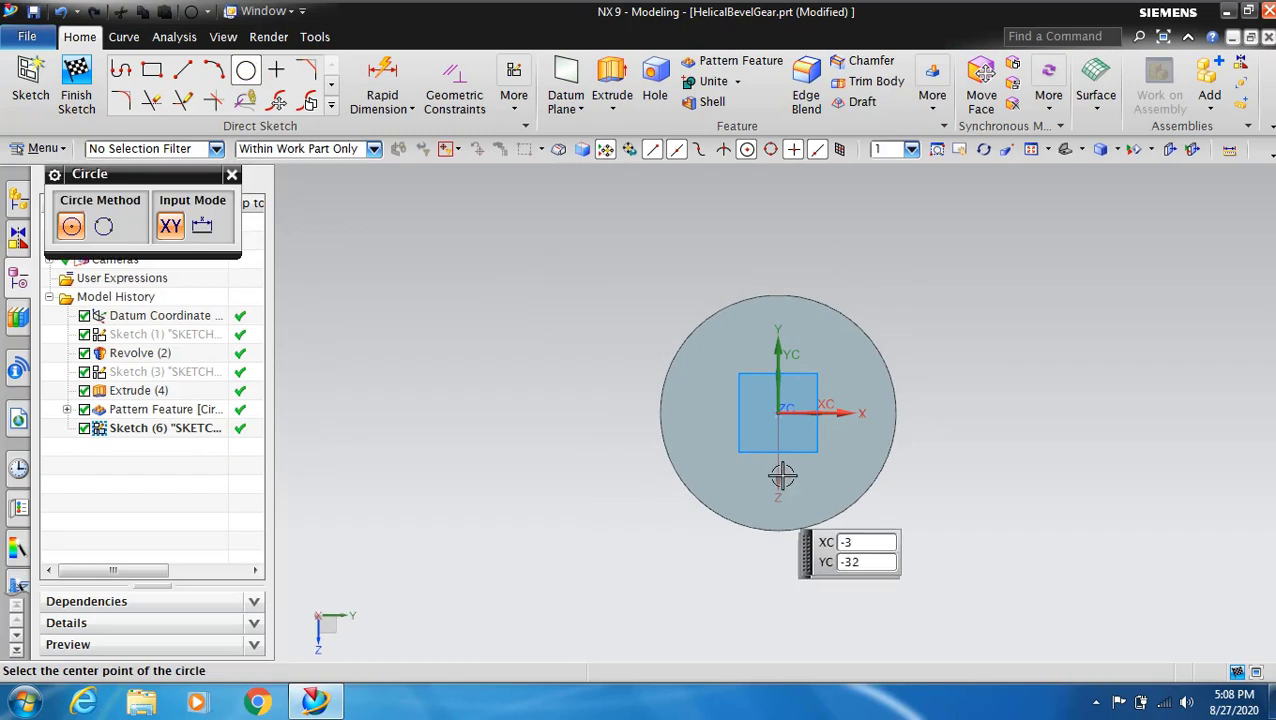
click(778, 412)
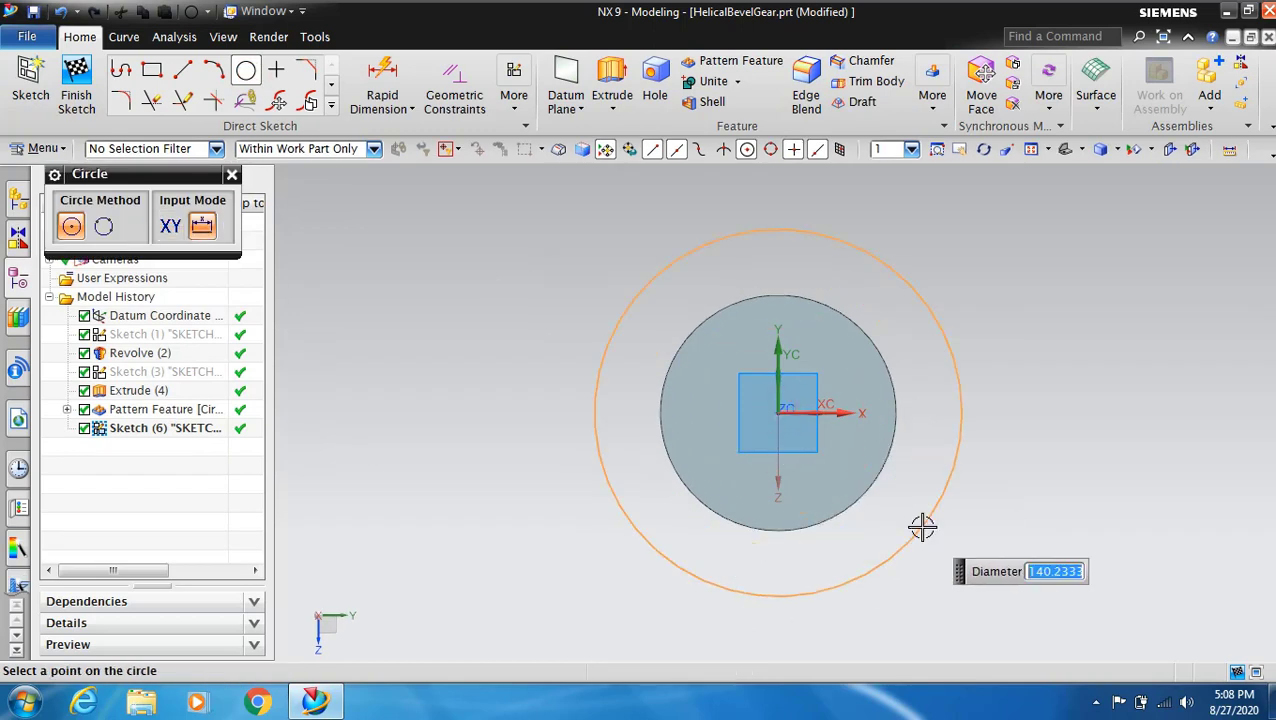
text(10)
key(Return)
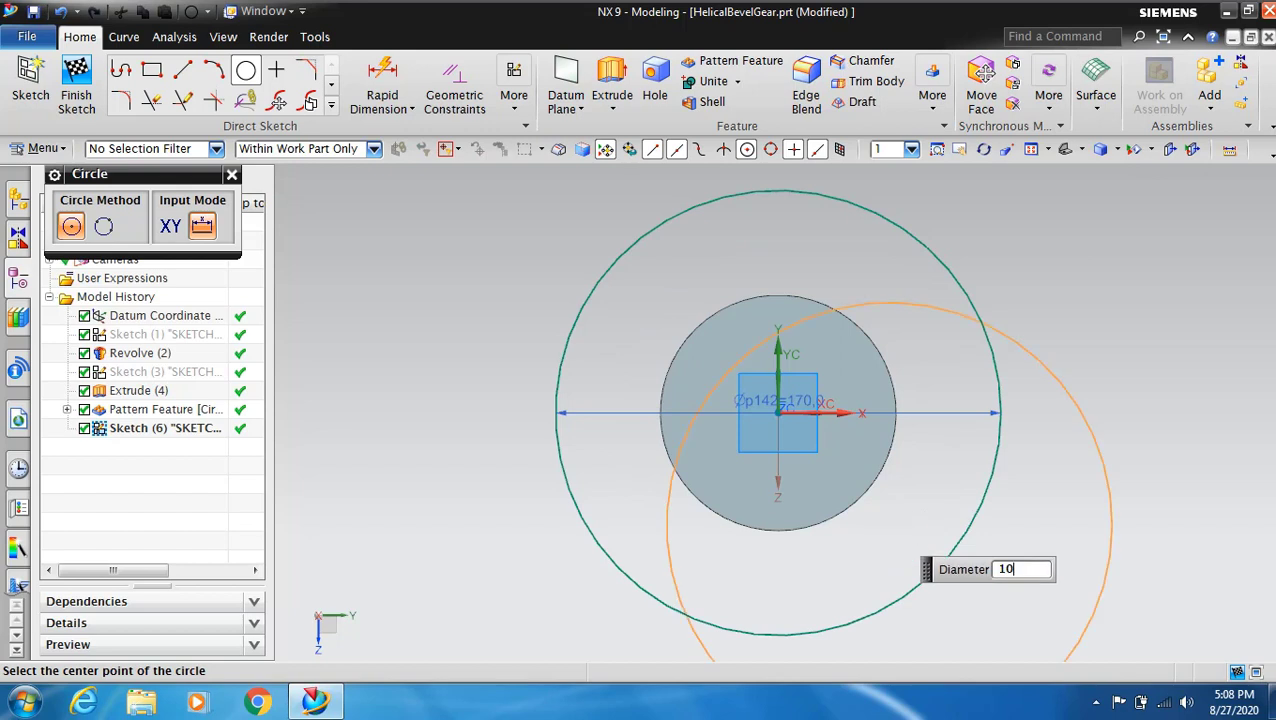
text(0)
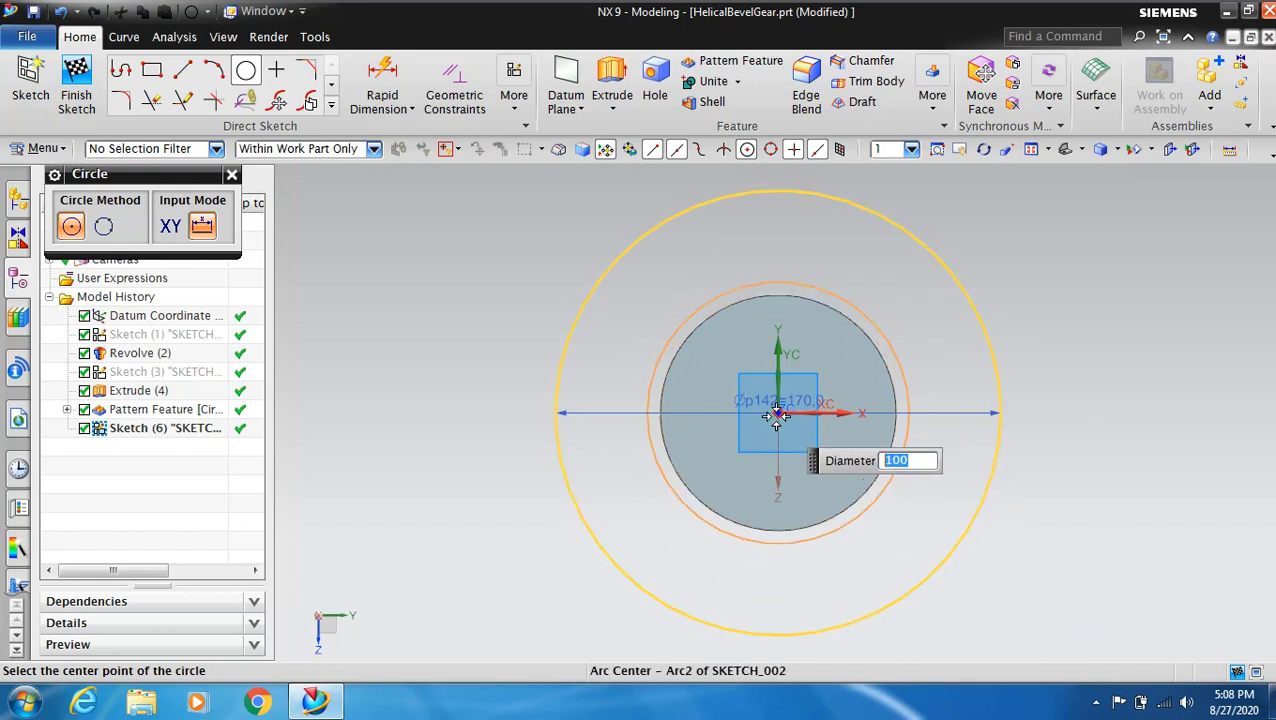
click(778, 412)
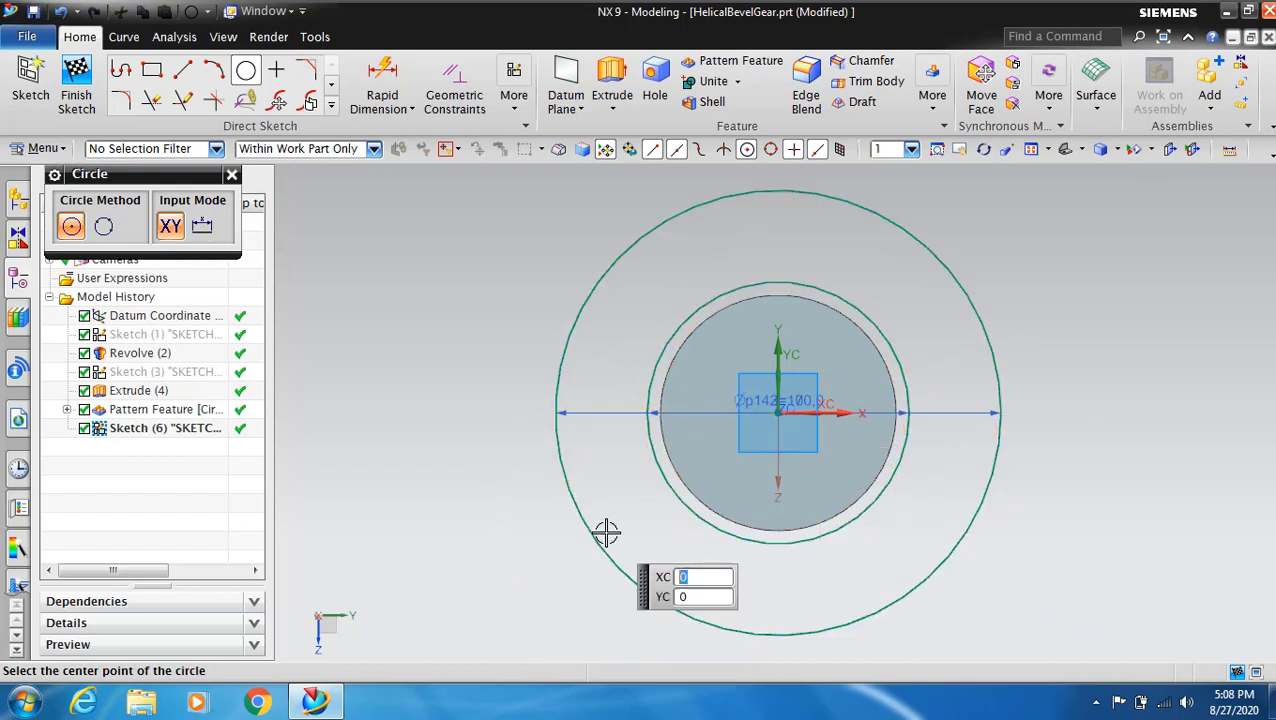
key(Escape)
- Draw a 100 mm vertical line straight up from the circles' centre
click(183, 69)
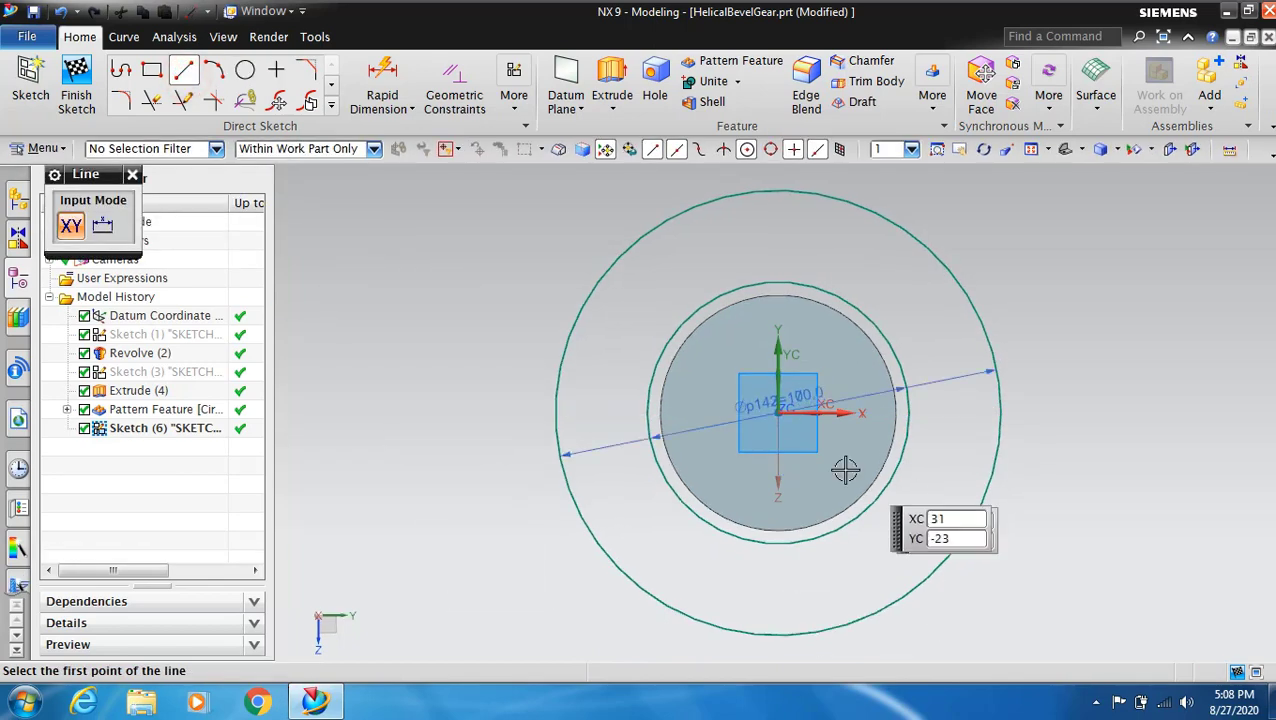
click(778, 412)
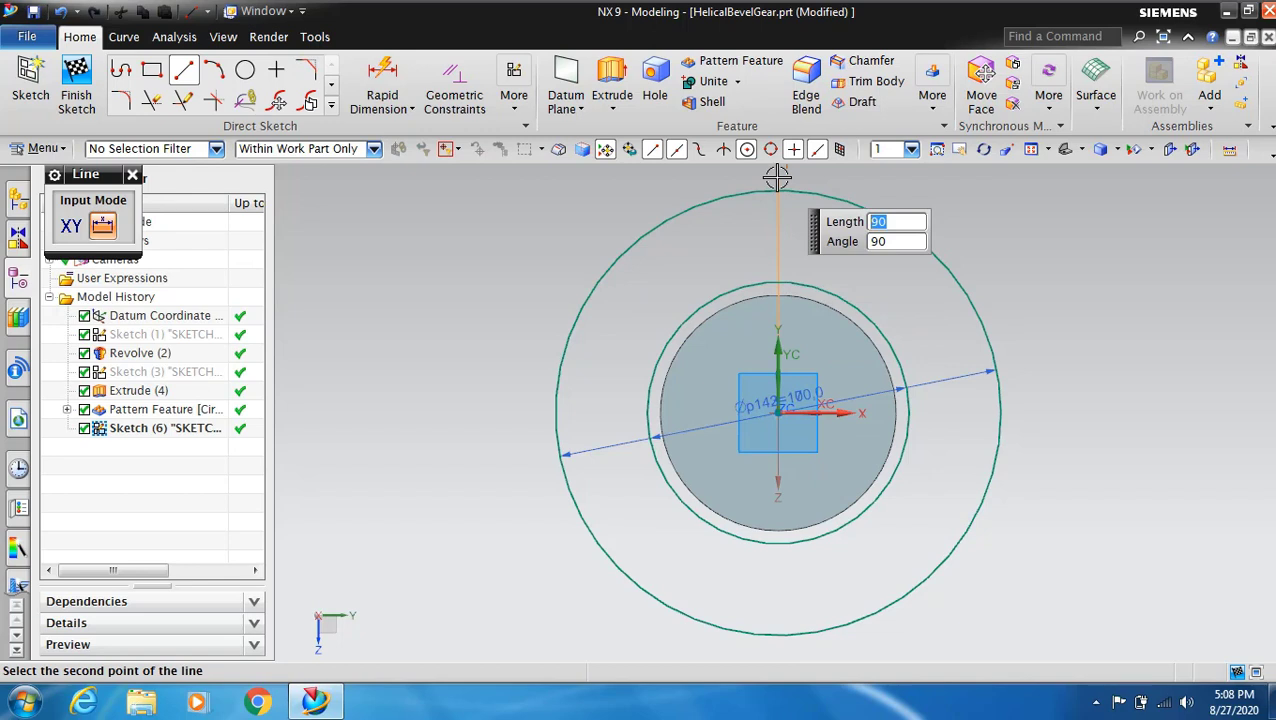
click(778, 177)
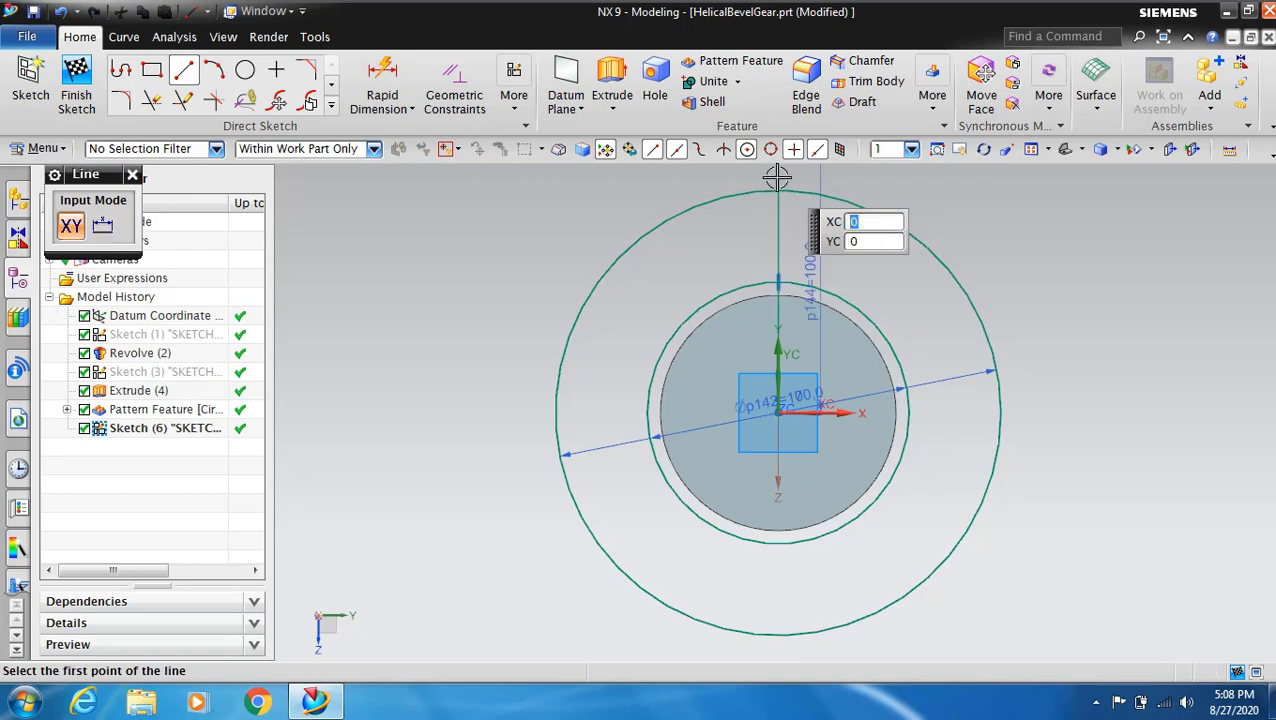
key(Escape)
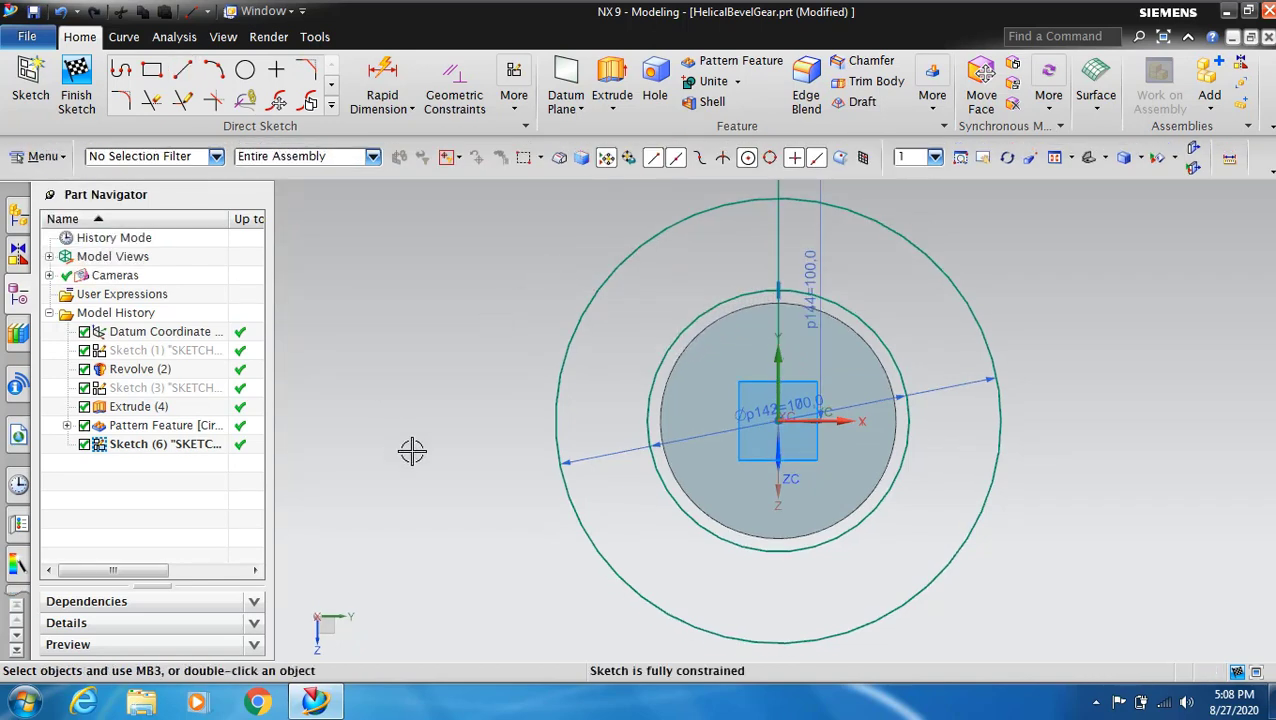
- Draw a radius-65 arc from the outer circle to the inner circle
click(207, 80)
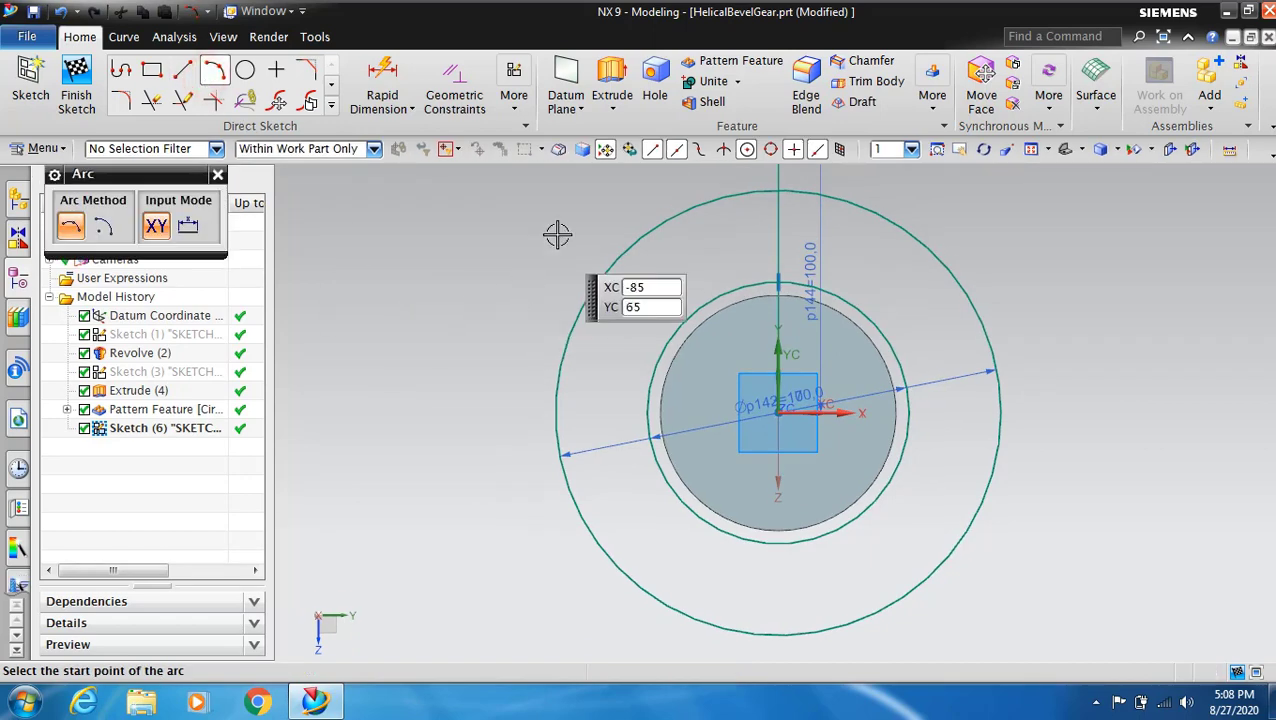
click(729, 196)
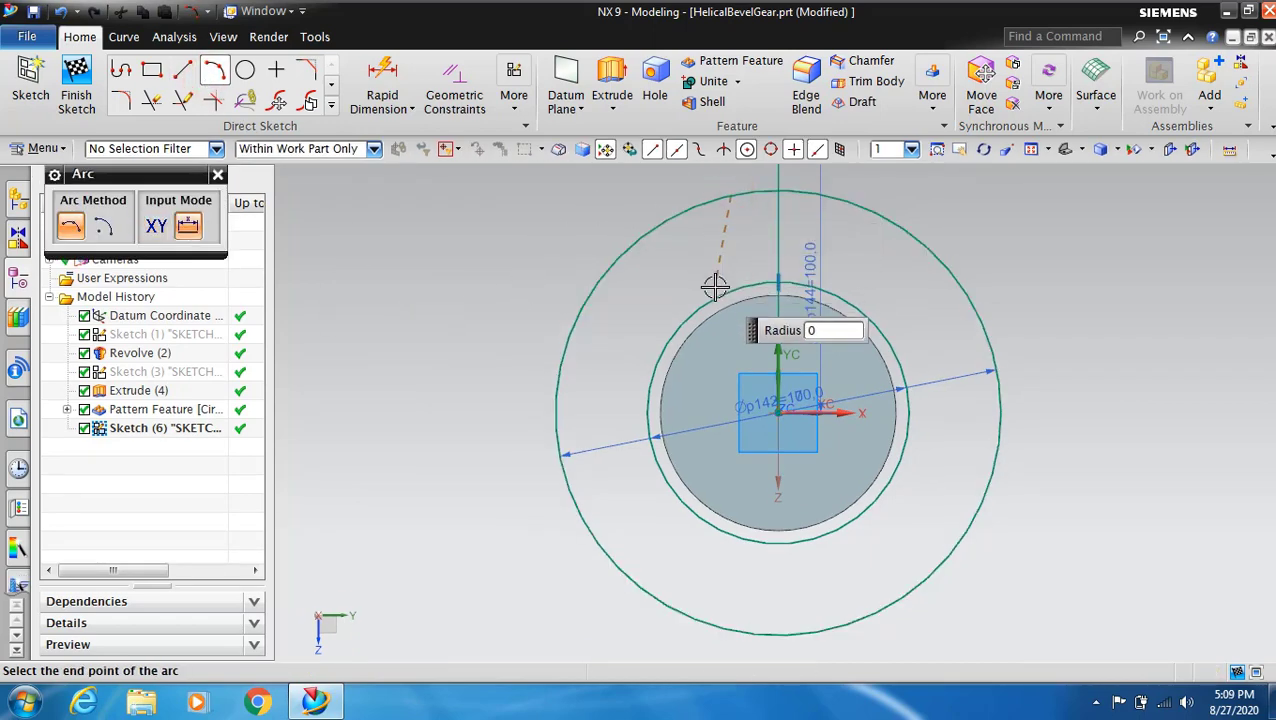
click(719, 291)
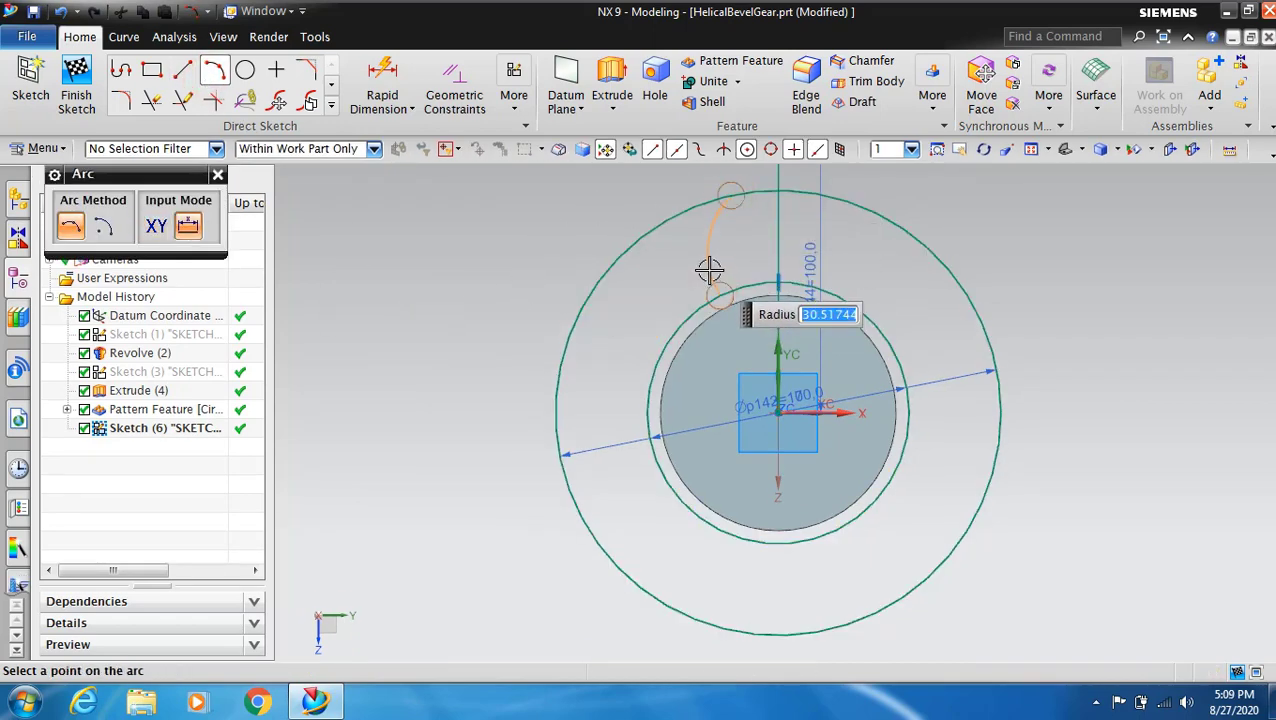
text(65)
key(Return)
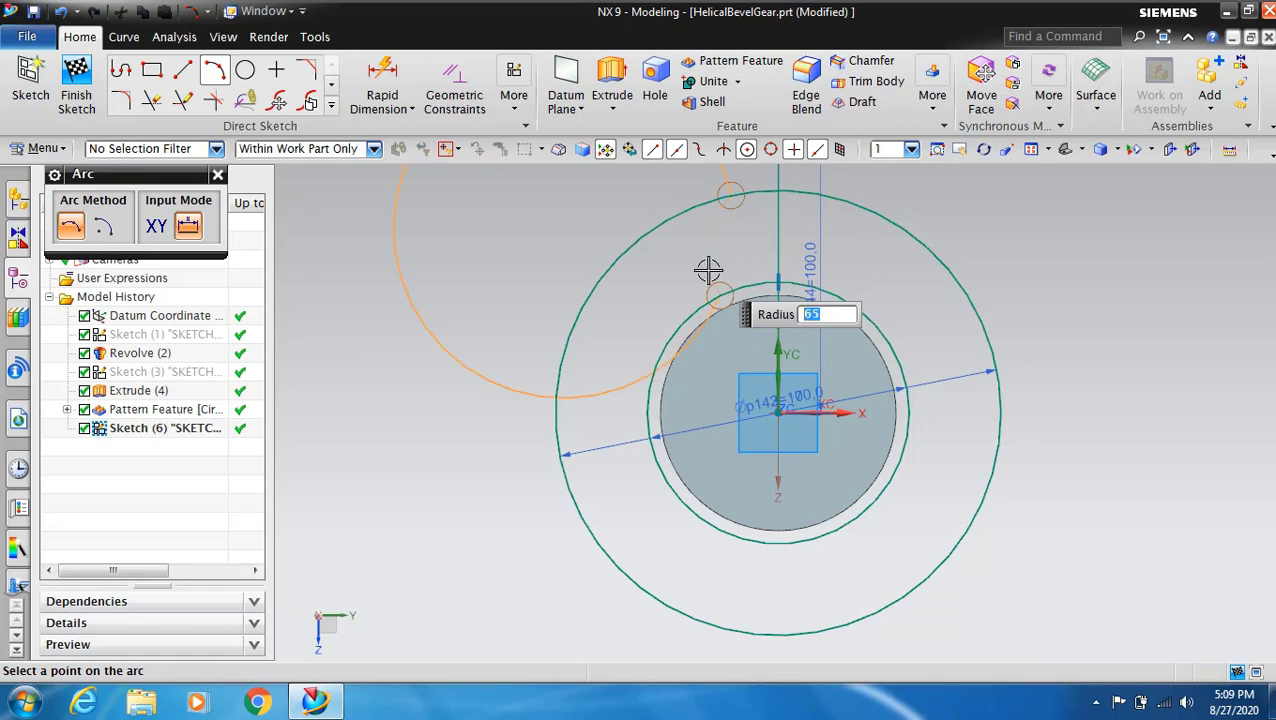
click(714, 265)
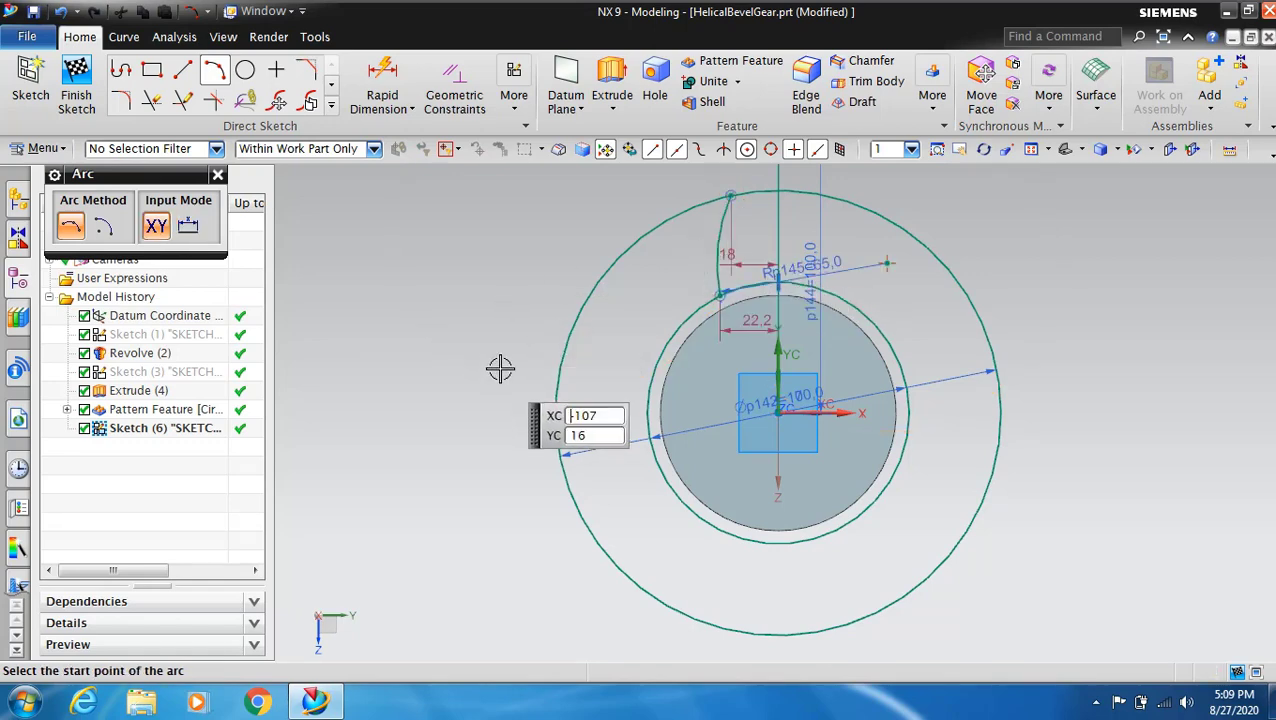
scroll(755, 315, up, 2)
scroll(746, 263, up, 2)
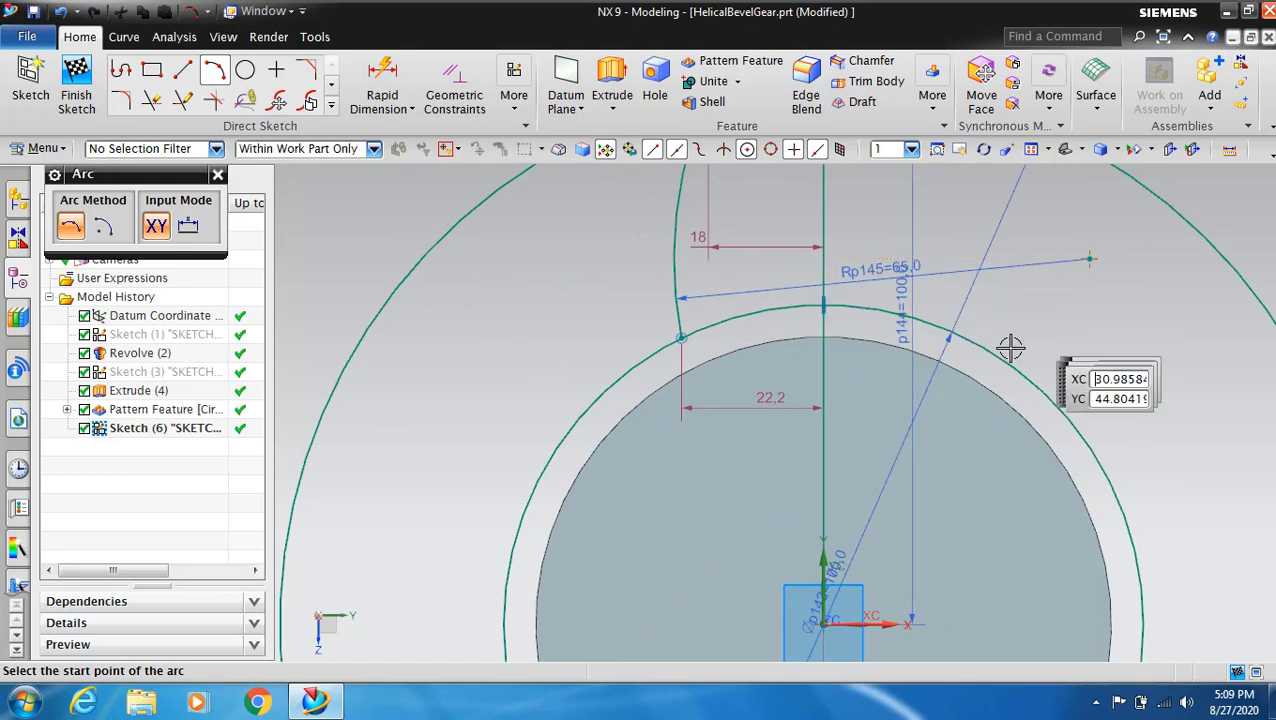
key(ctrl+q)
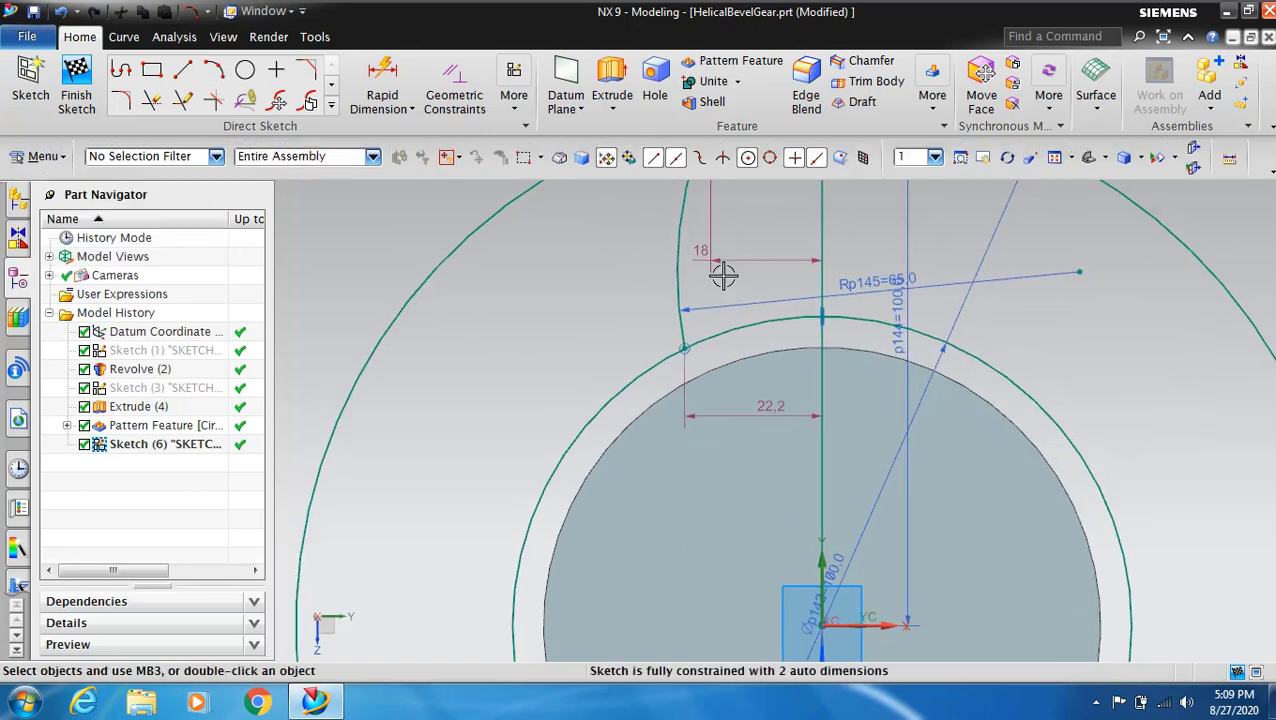
- Set the arc's dimensions from the vertical line to 6 mm and 15 mm
double_click(736, 263)
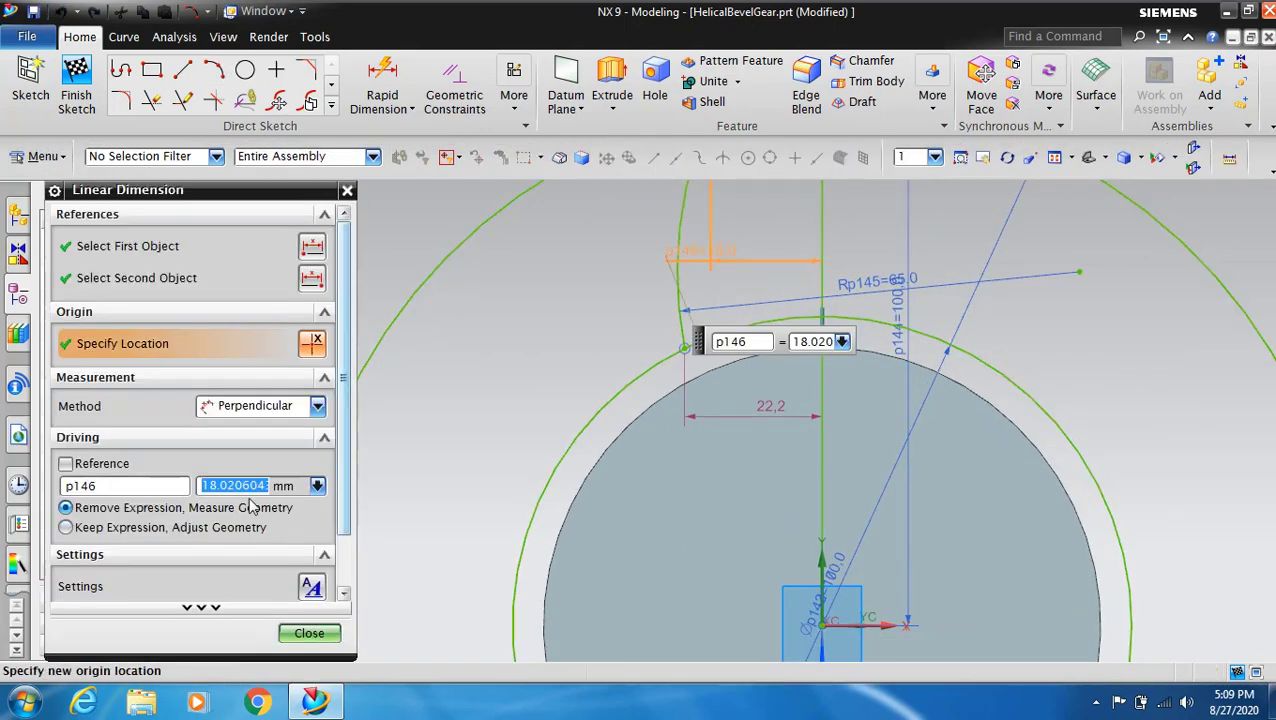
text(6)
key(Return)
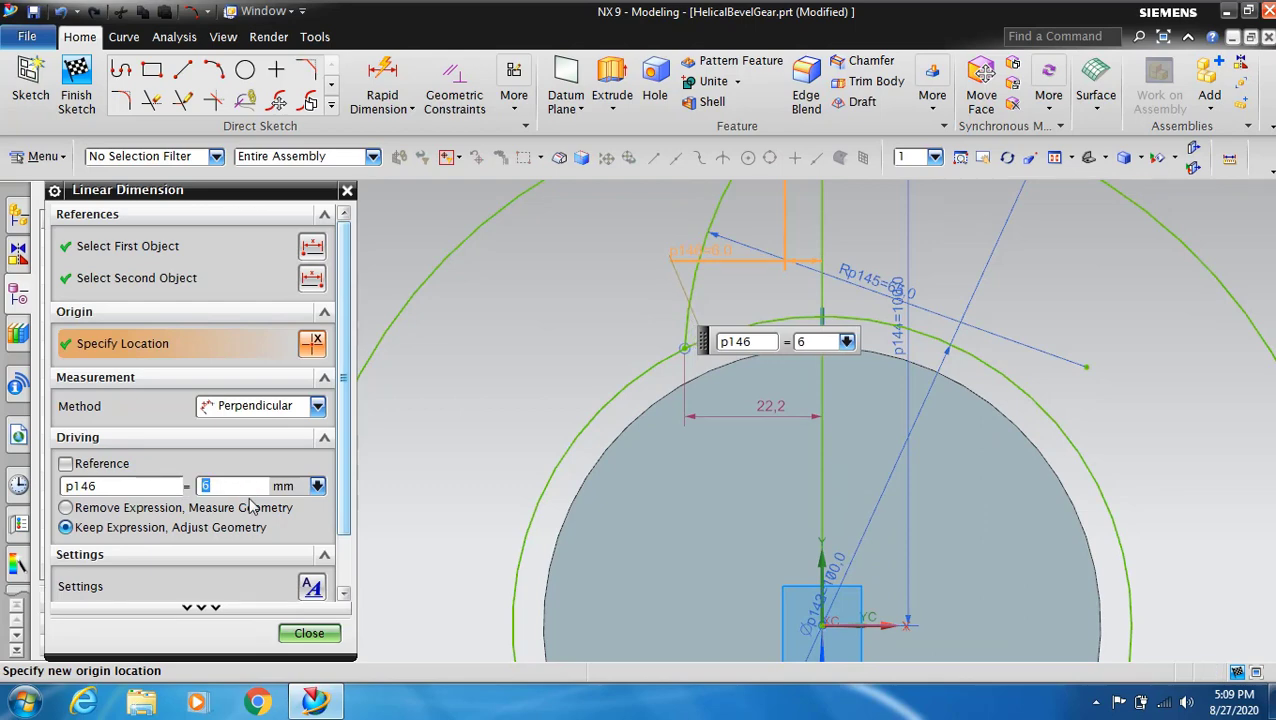
click(743, 421)
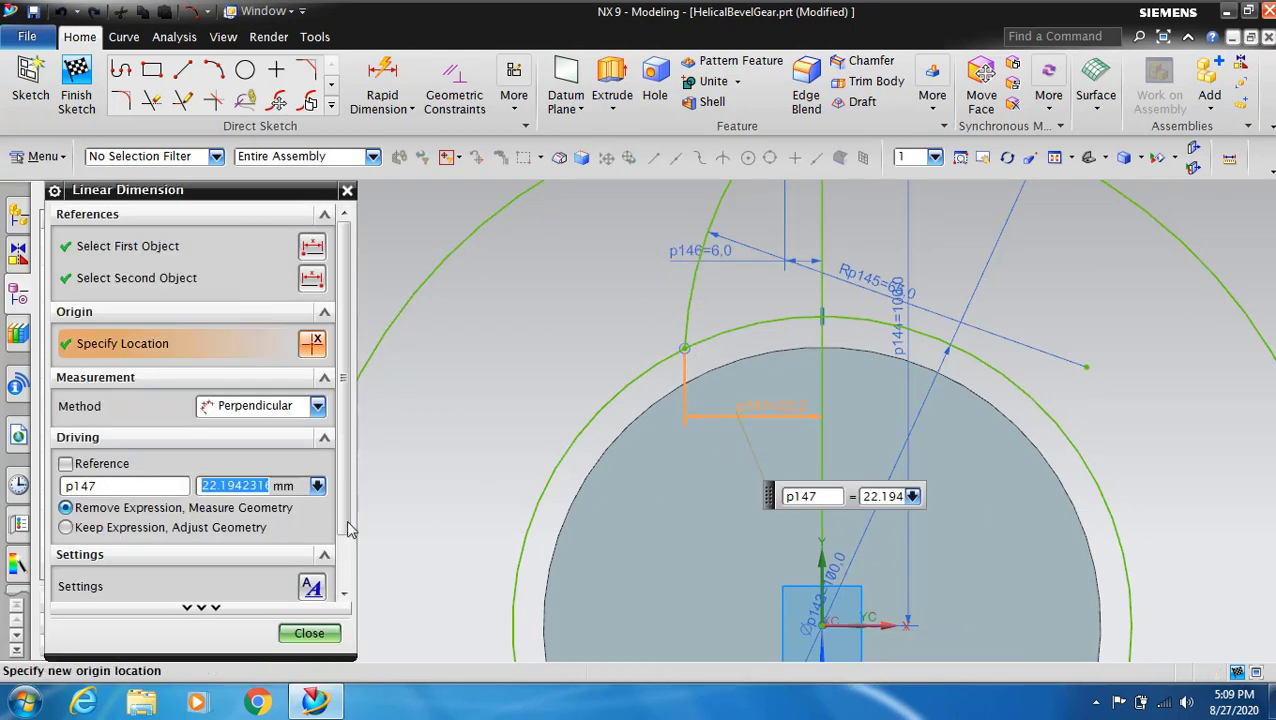
text(15)
key(Return)
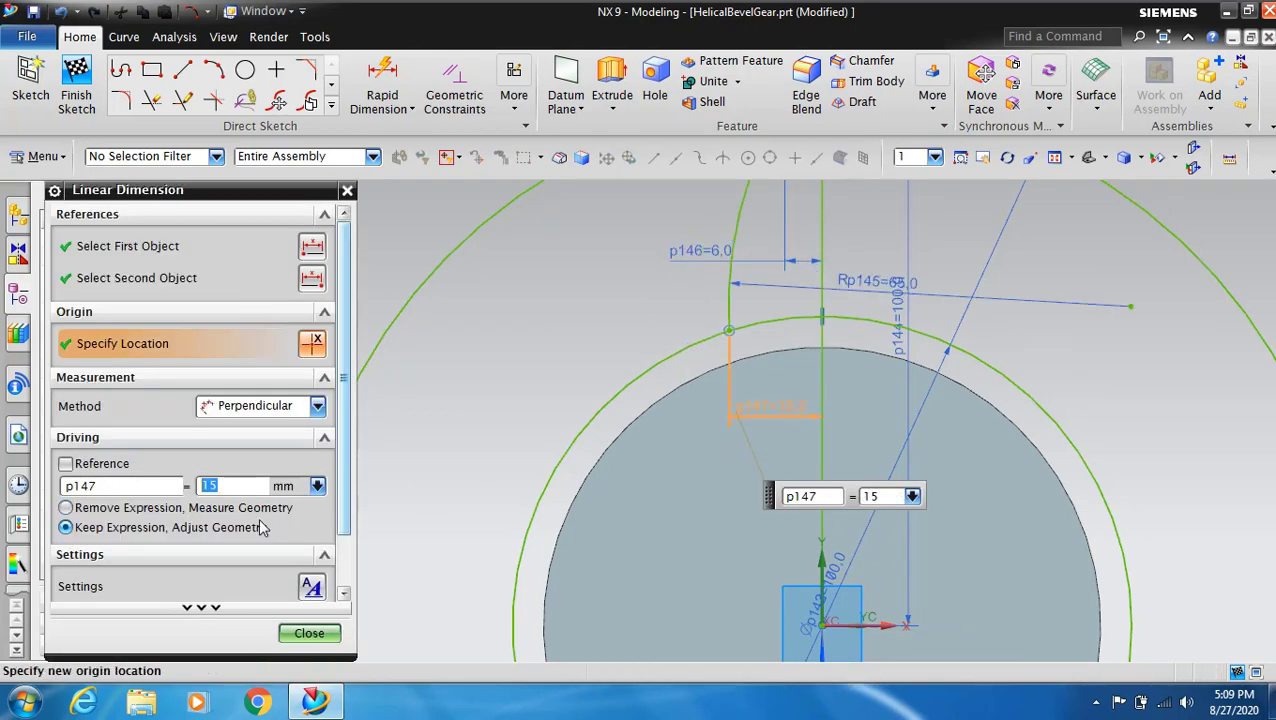
click(309, 634)
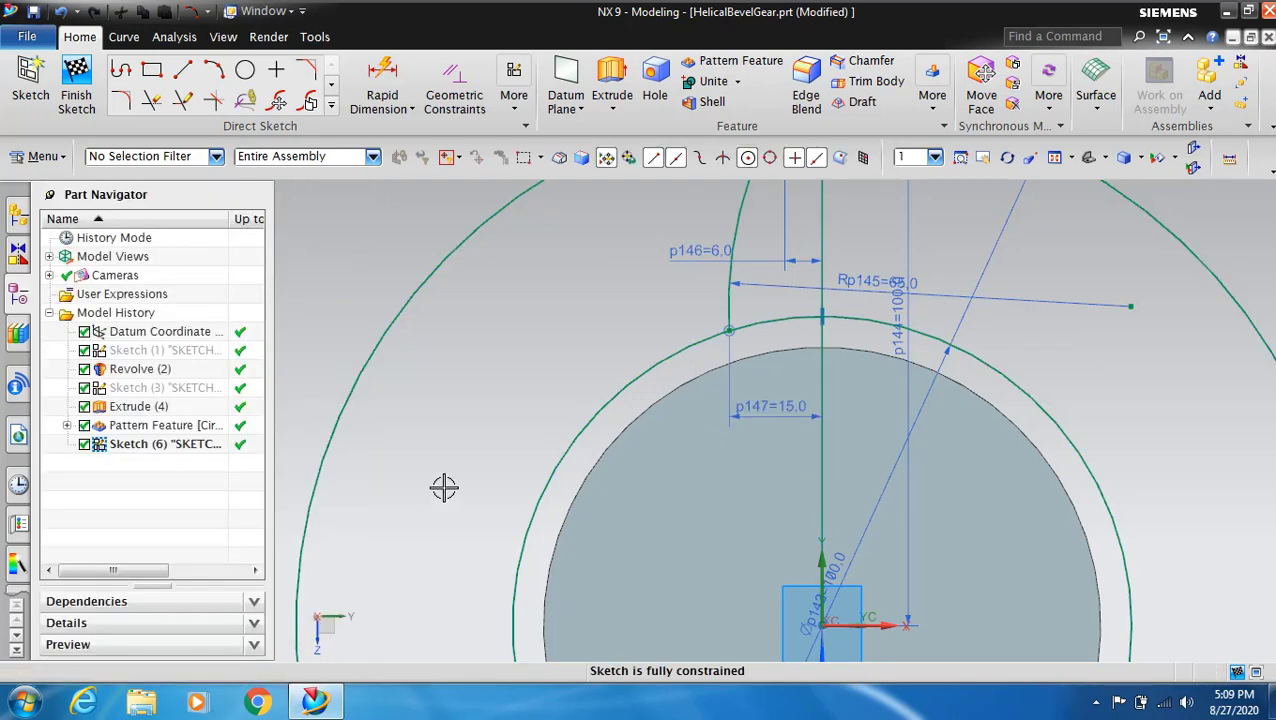
scroll(541, 550, down, 2)
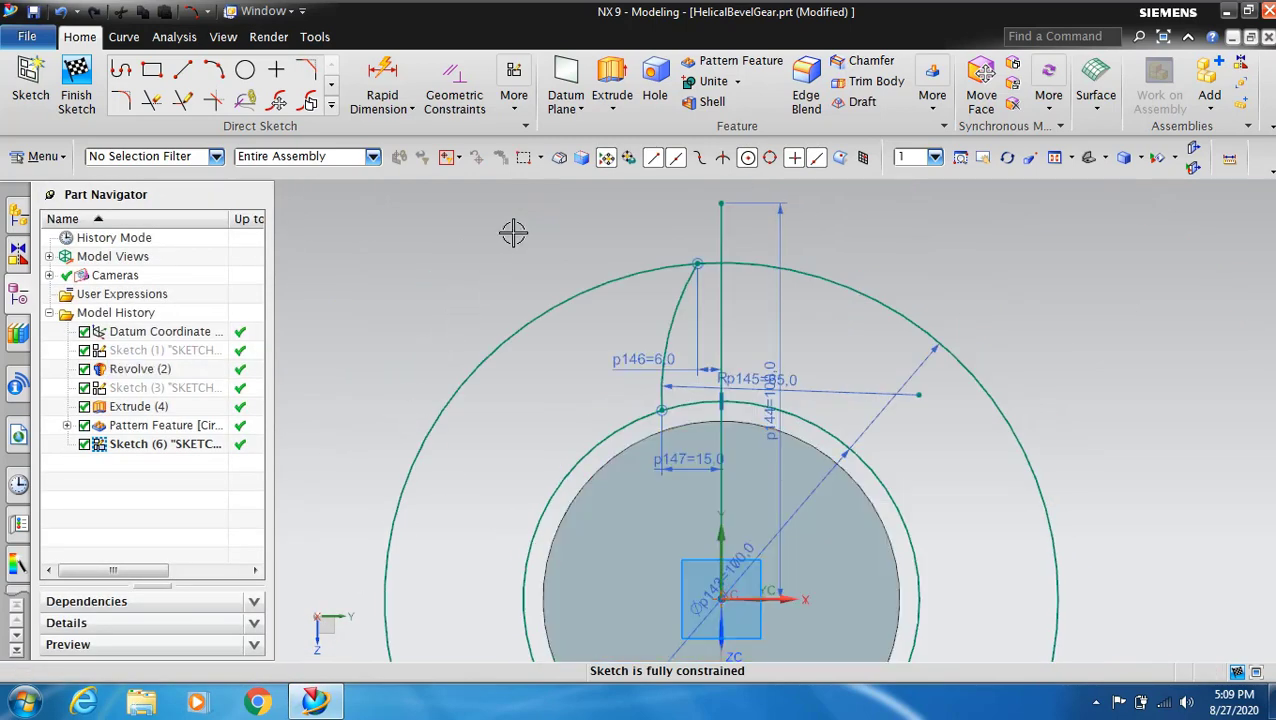
- Mirror the R65 flank arc across the vertical line
click(332, 97)
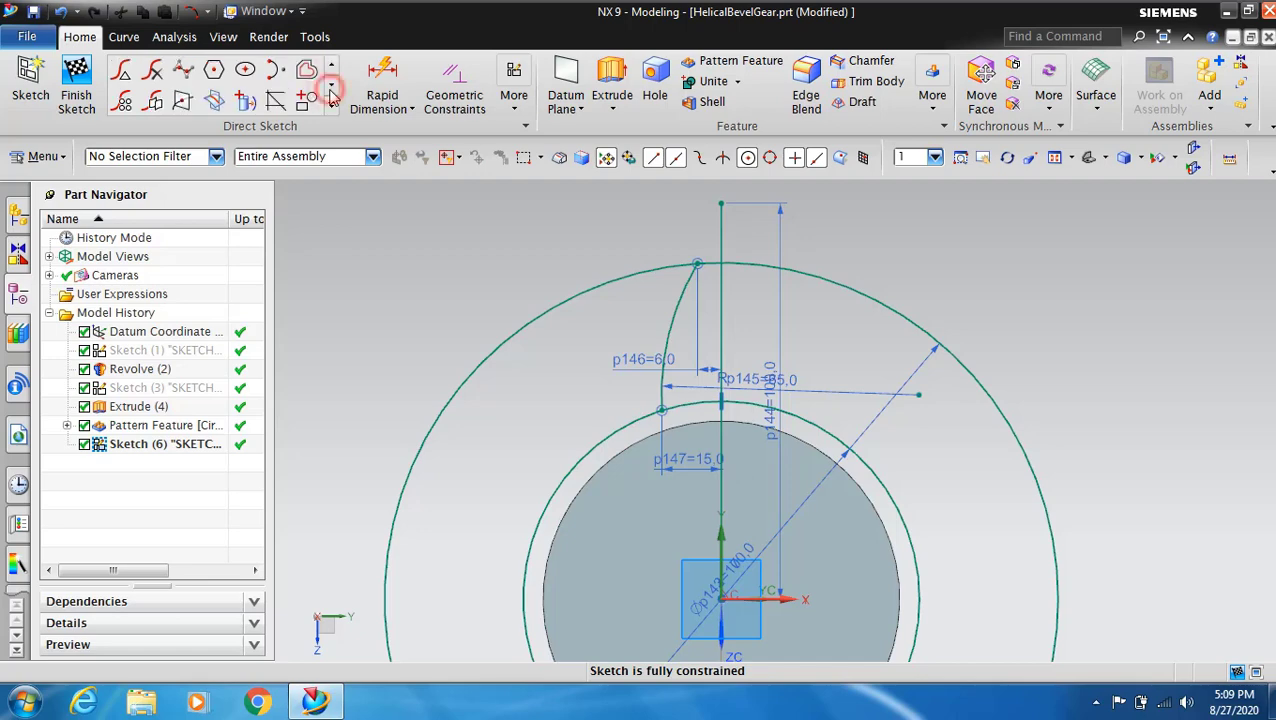
click(153, 101)
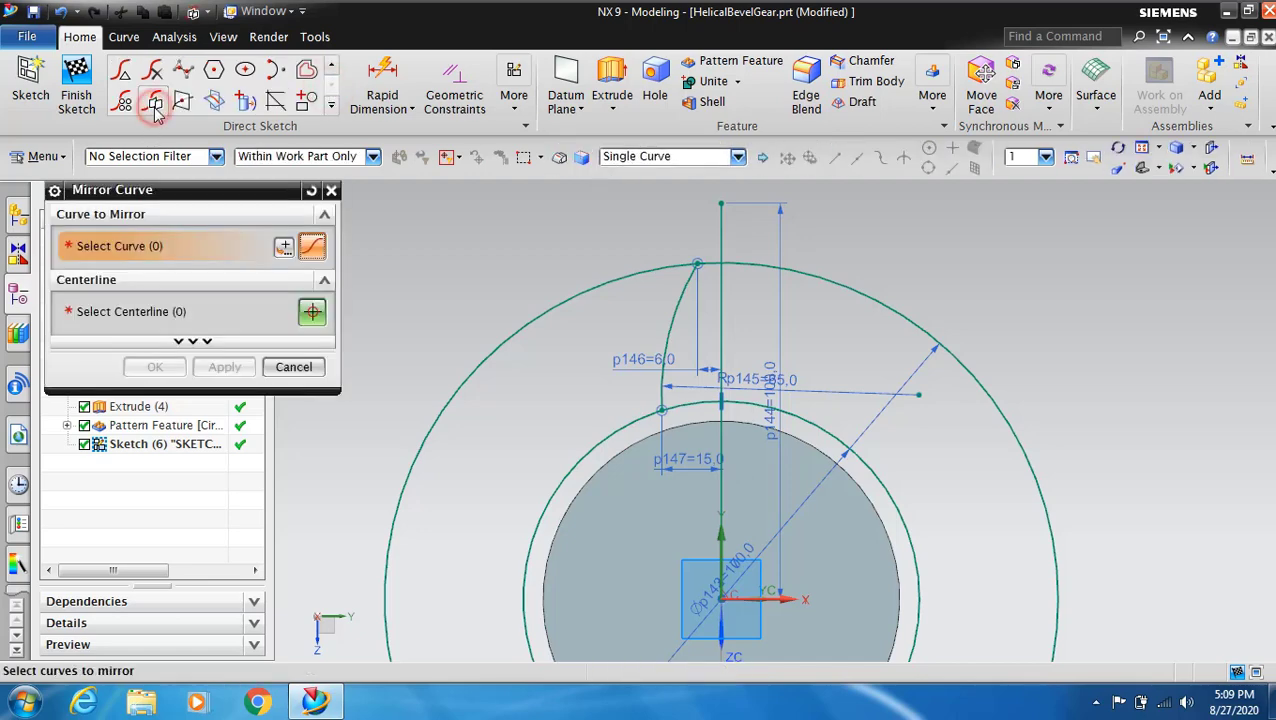
click(665, 316)
middle_click(680, 312)
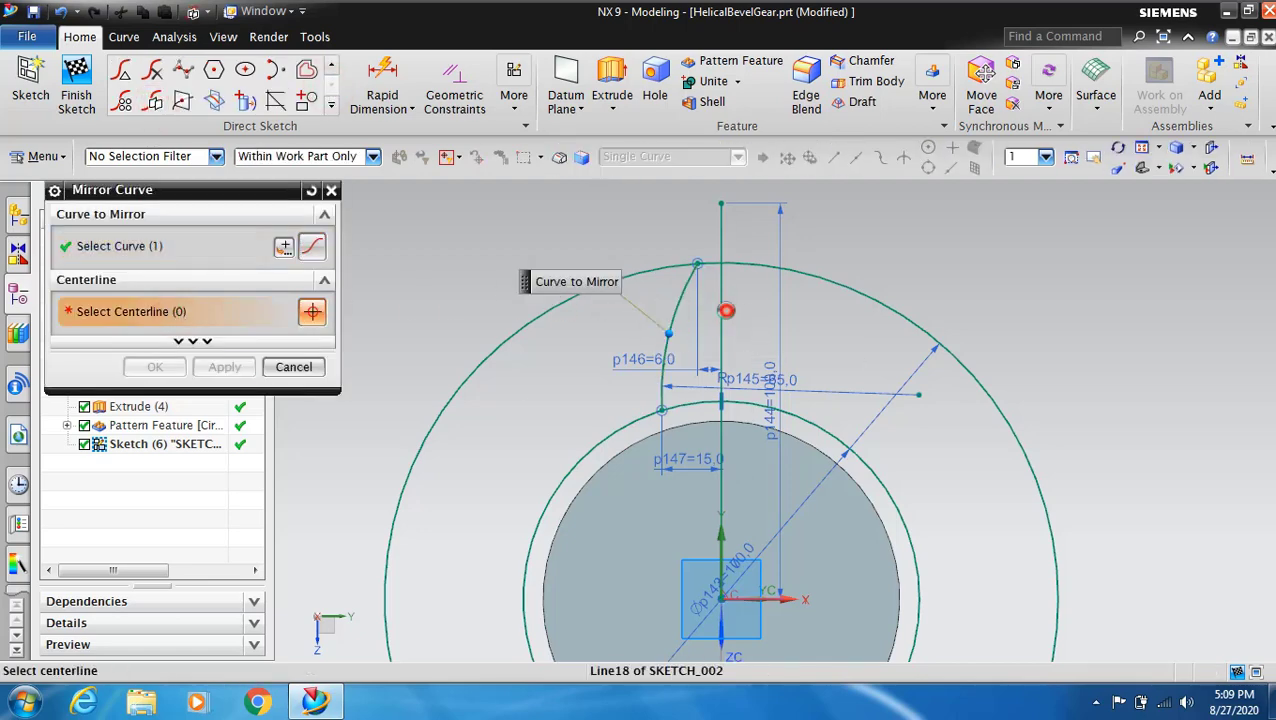
click(726, 310)
click(226, 367)
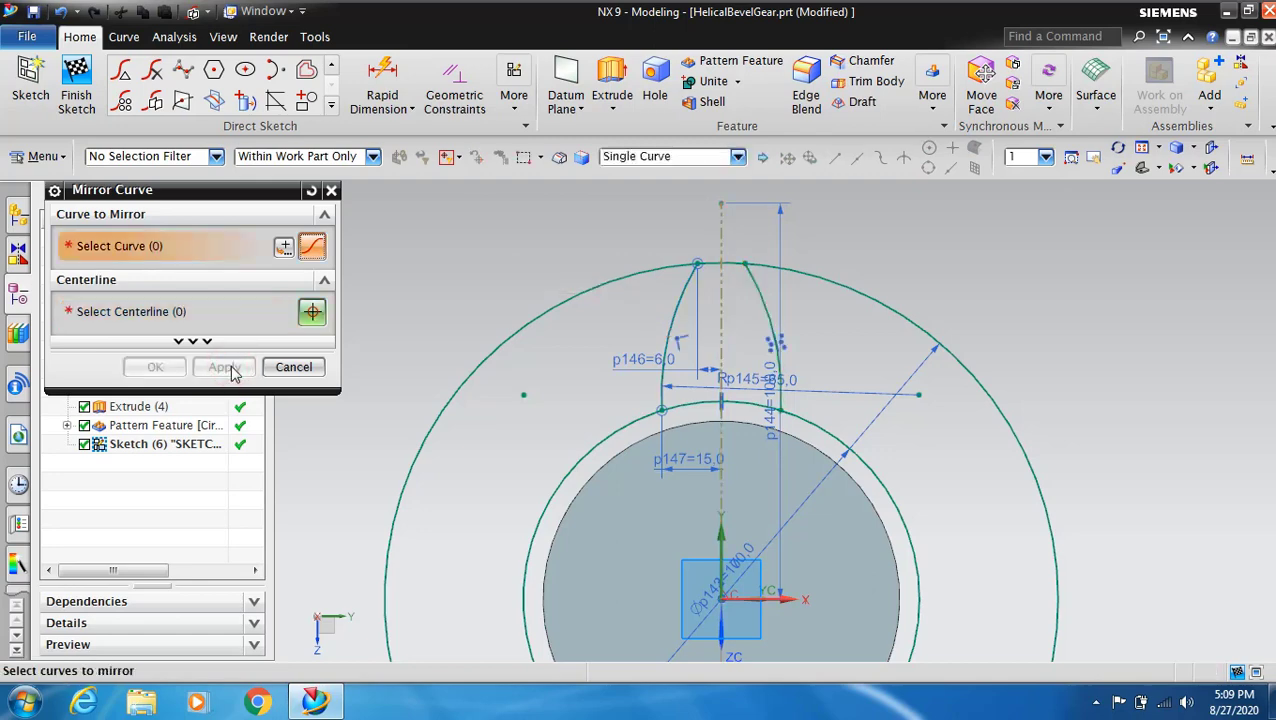
click(294, 367)
- Trim the outer circle away outside the tooth tip
click(334, 68)
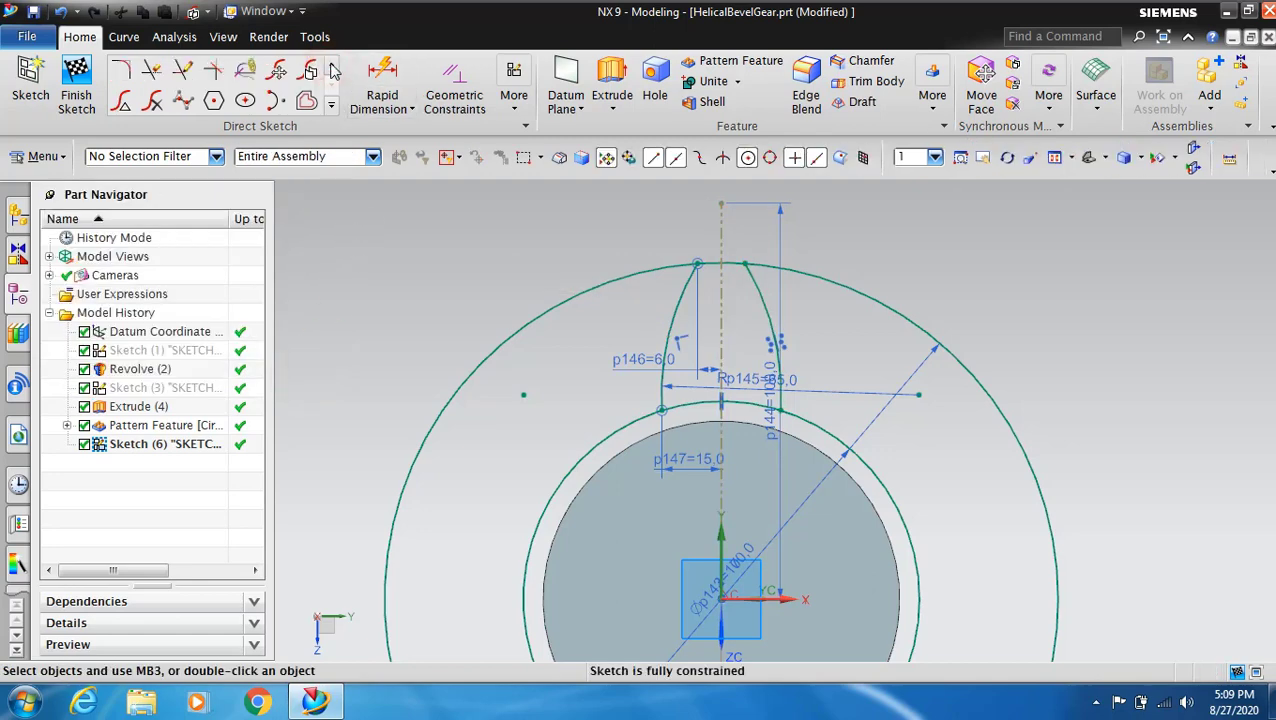
click(151, 102)
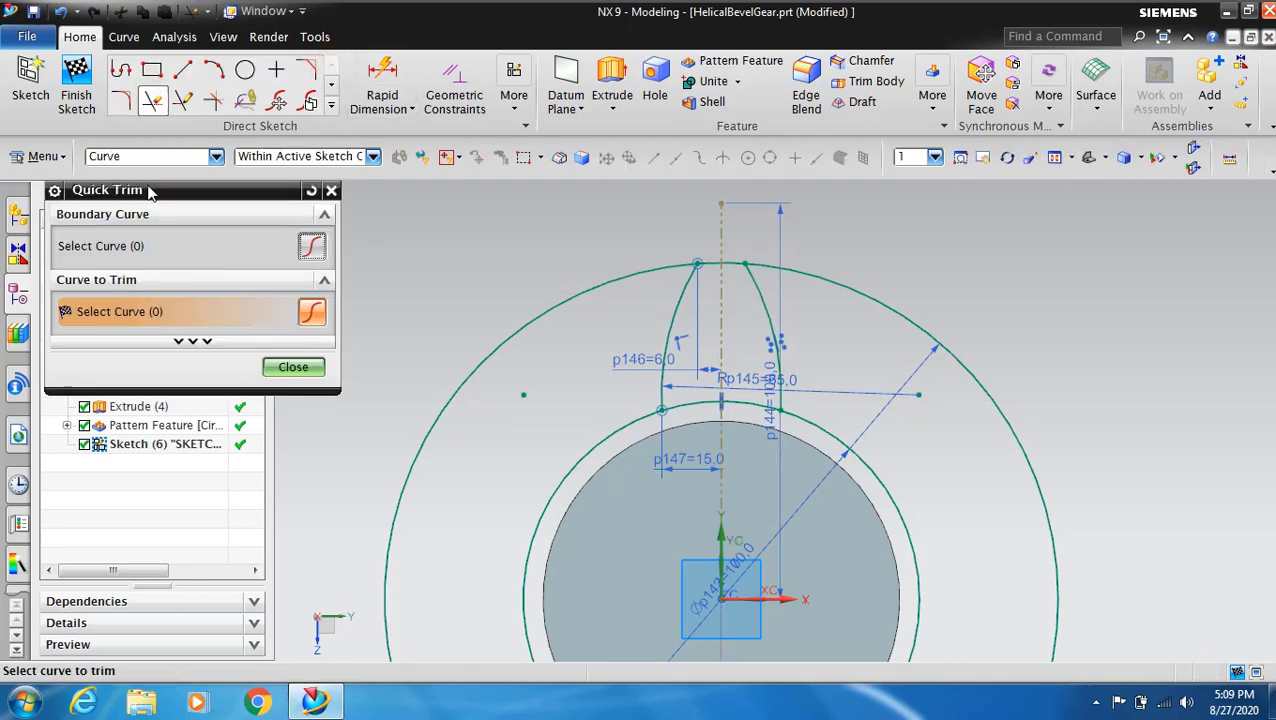
click(563, 290)
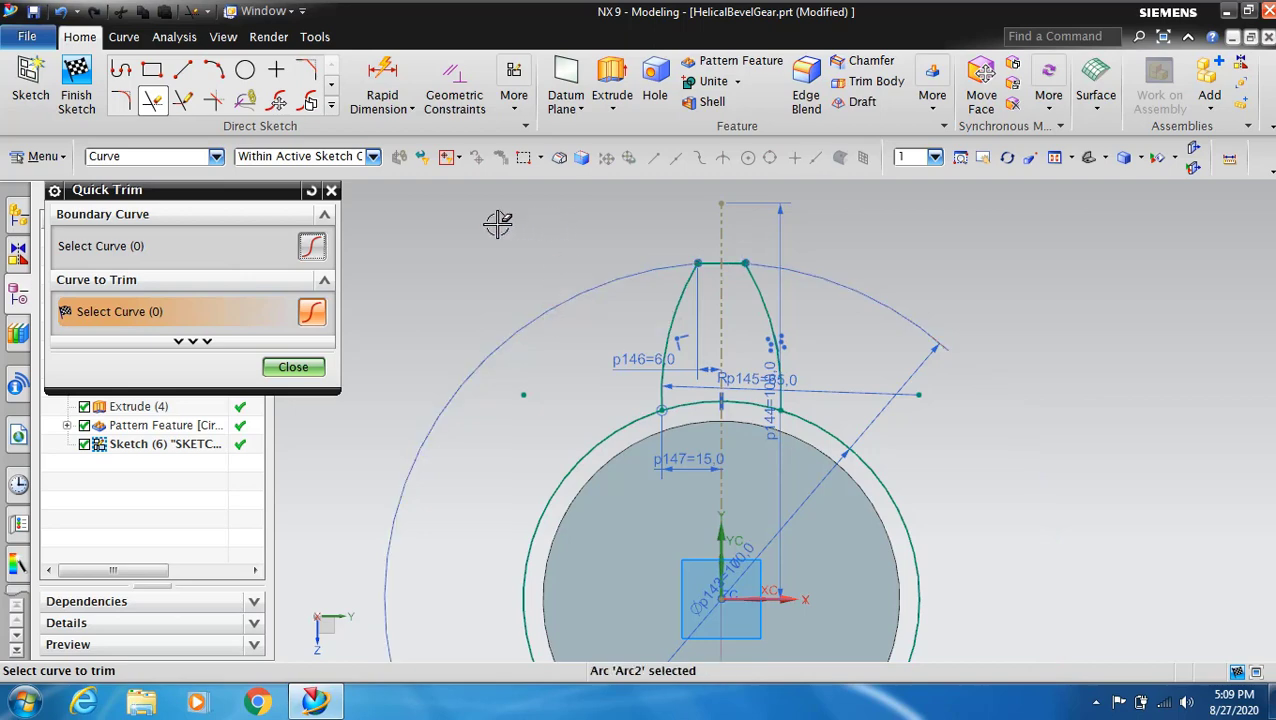
click(293, 367)
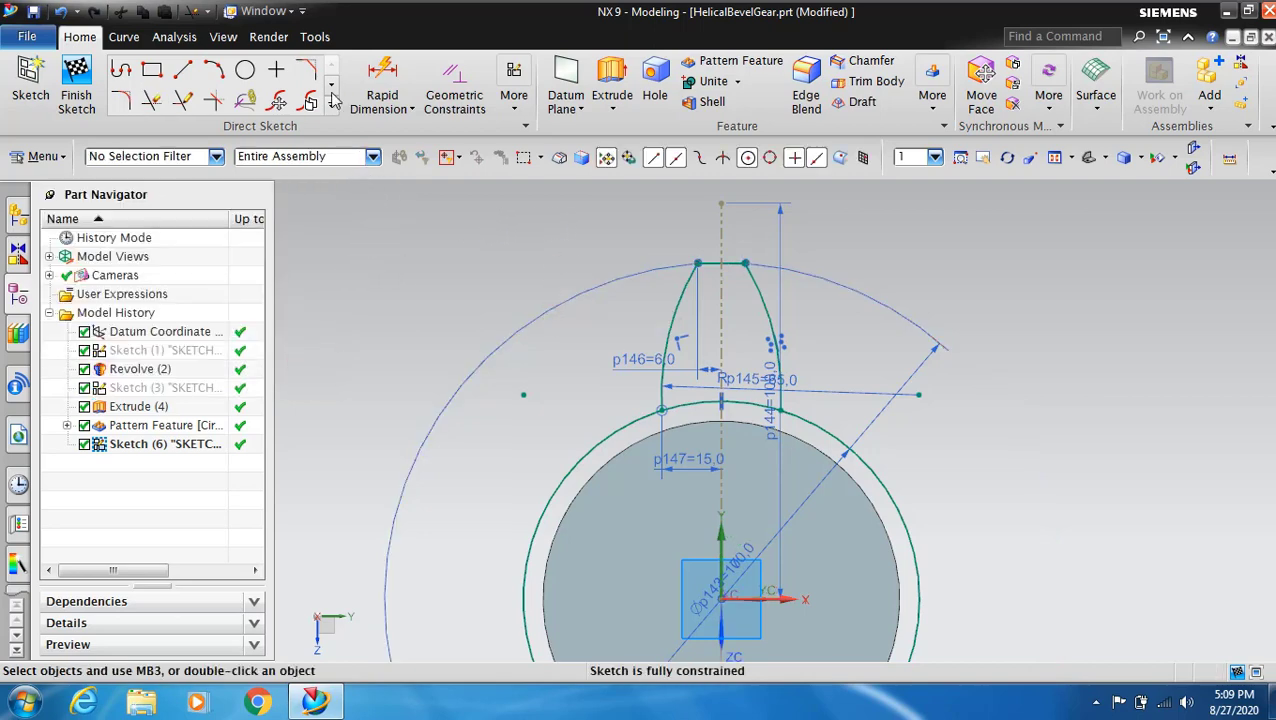
click(331, 90)
click(331, 92)
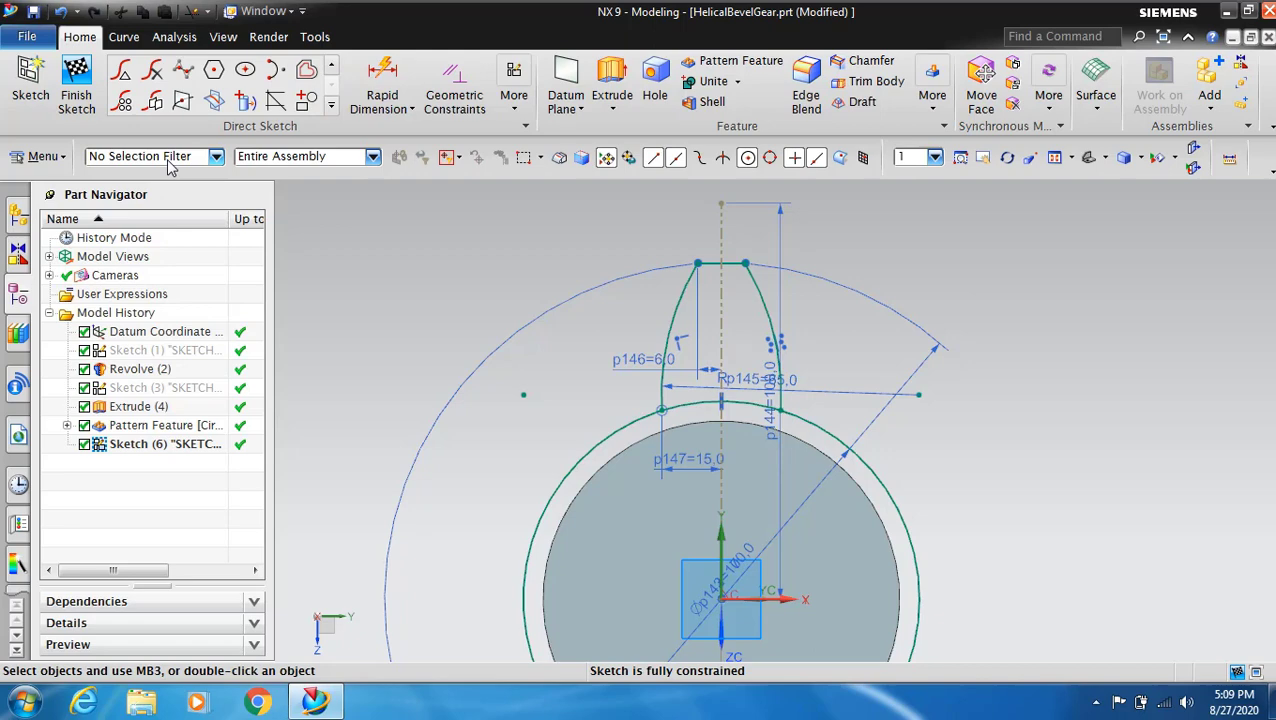
- Pattern the three tooth curves circularly, count 8 over 360°, about the gear centre
click(122, 100)
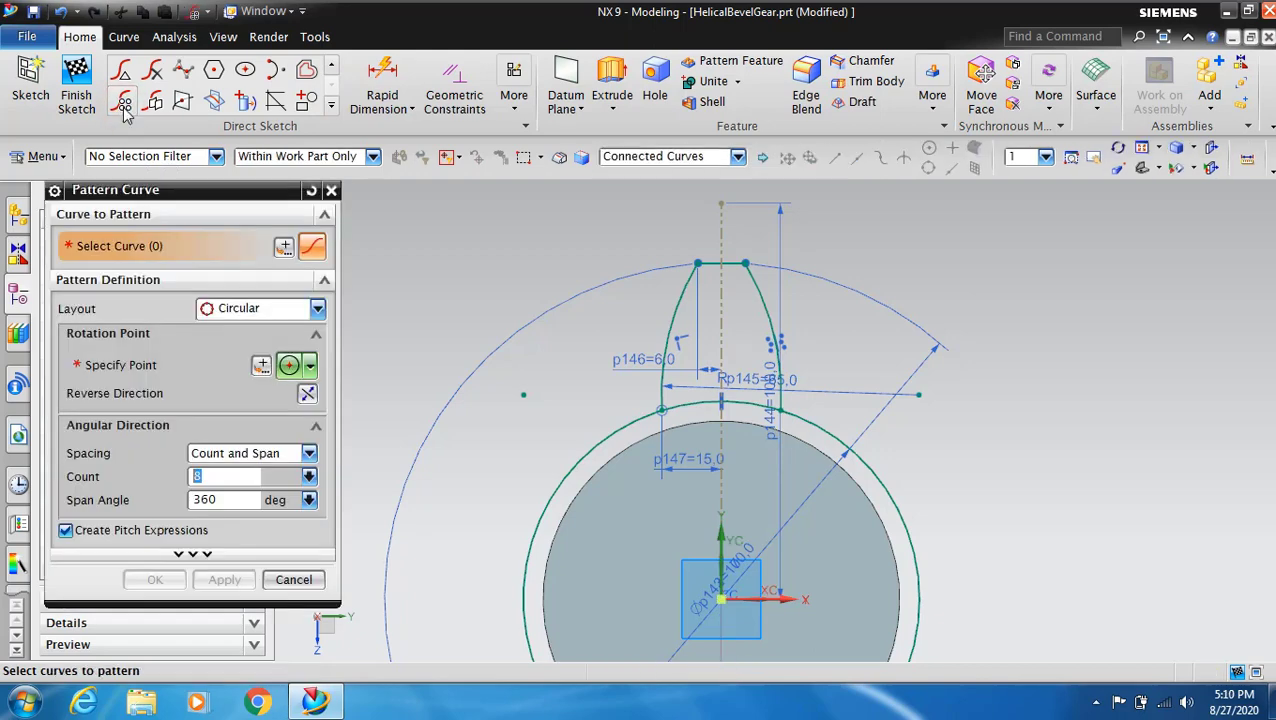
click(684, 300)
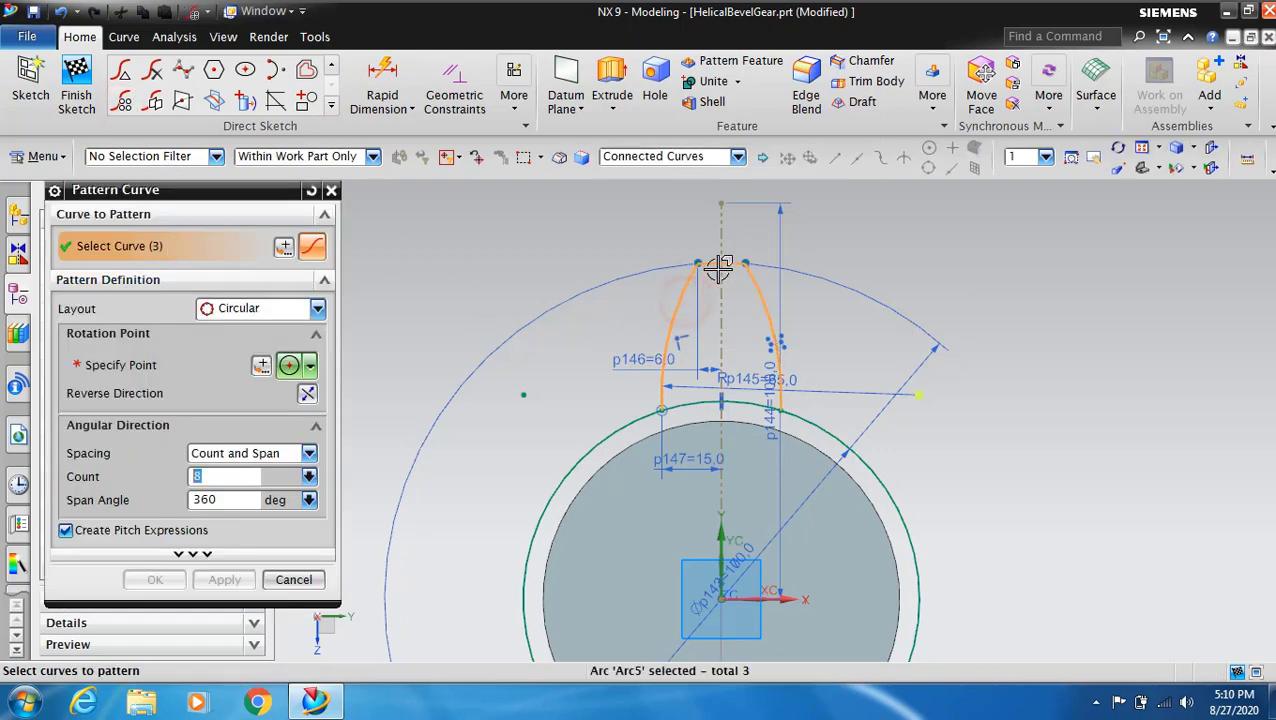
click(145, 367)
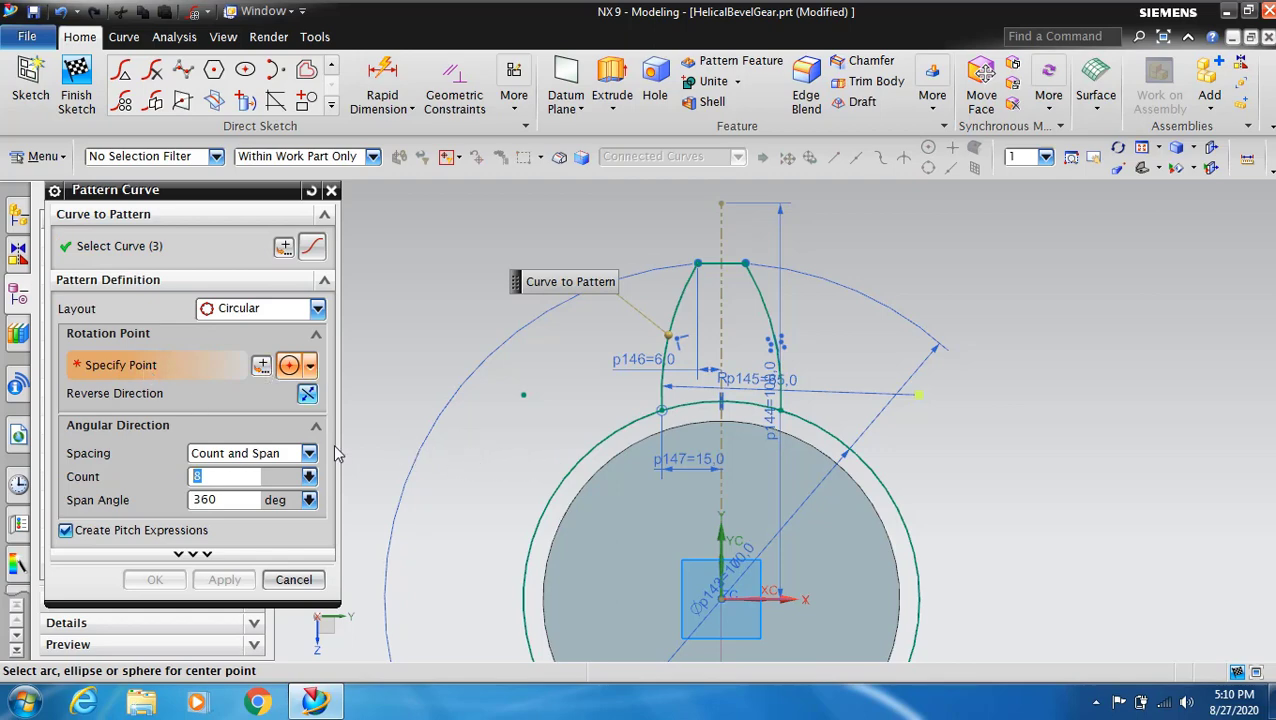
click(597, 441)
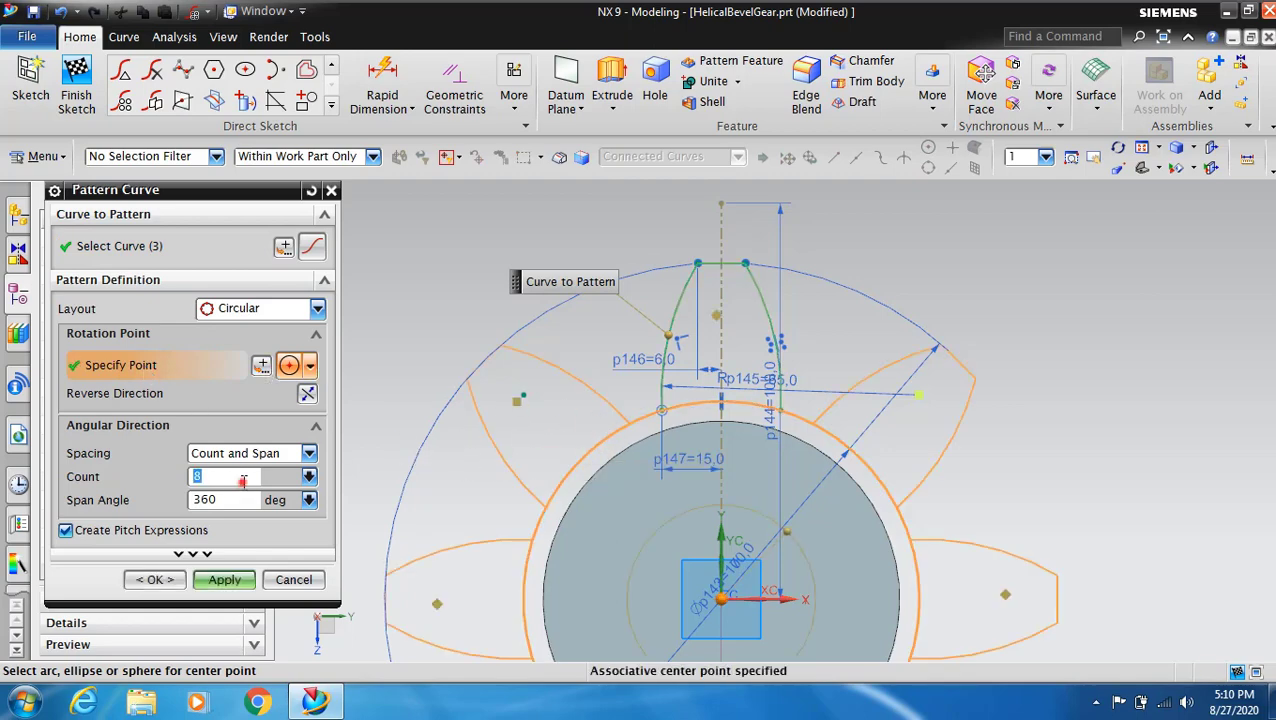
text(8)
click(1143, 148)
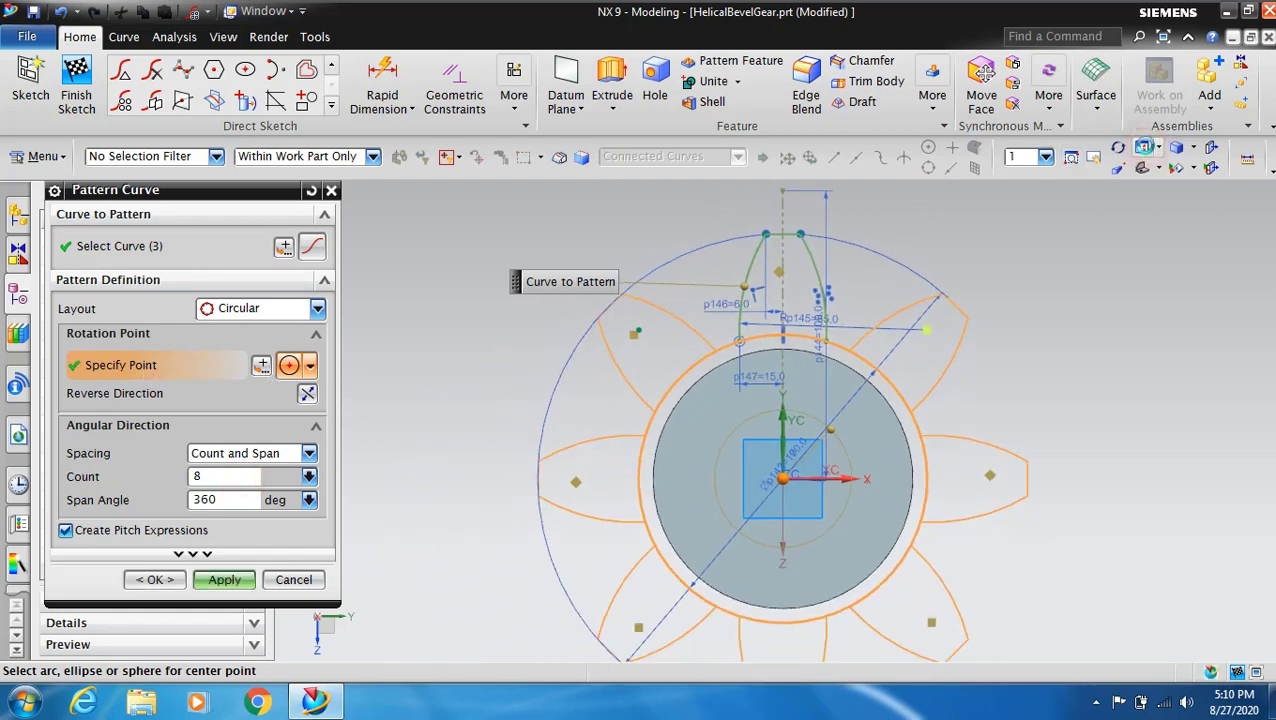
click(215, 582)
click(298, 580)
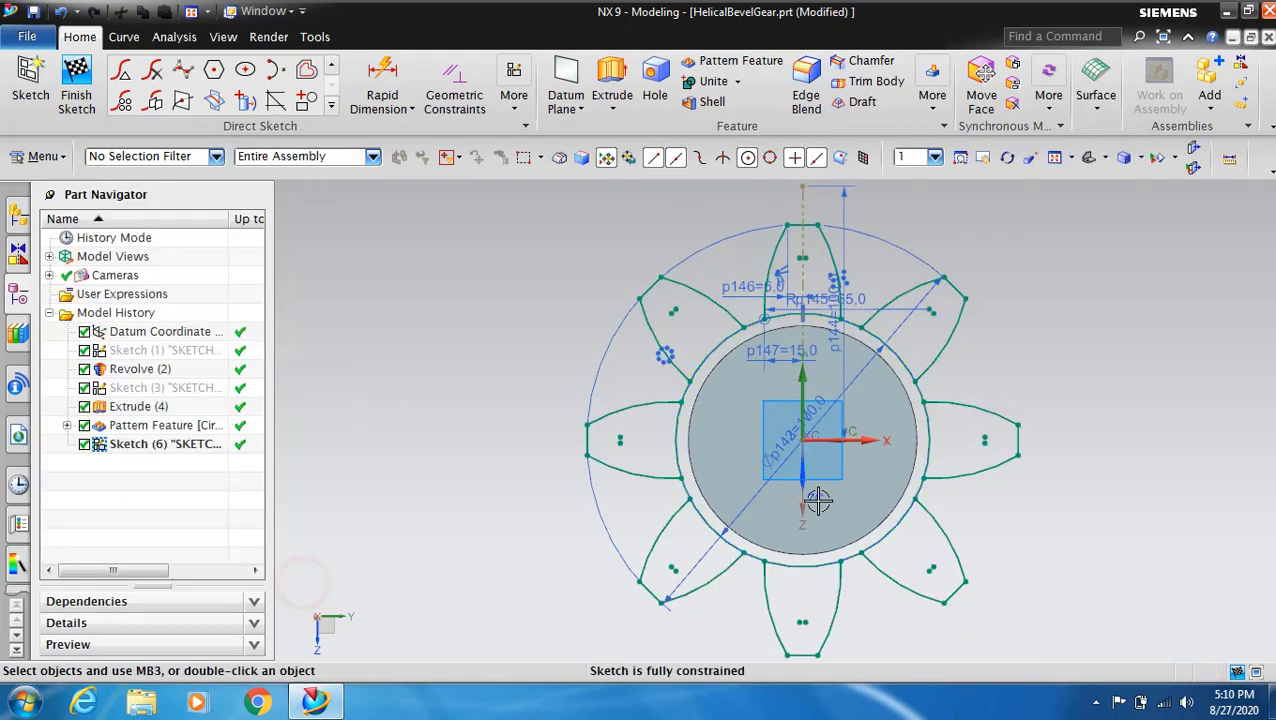
- Trim the left and right root arc segments, then finish the sketch
click(333, 69)
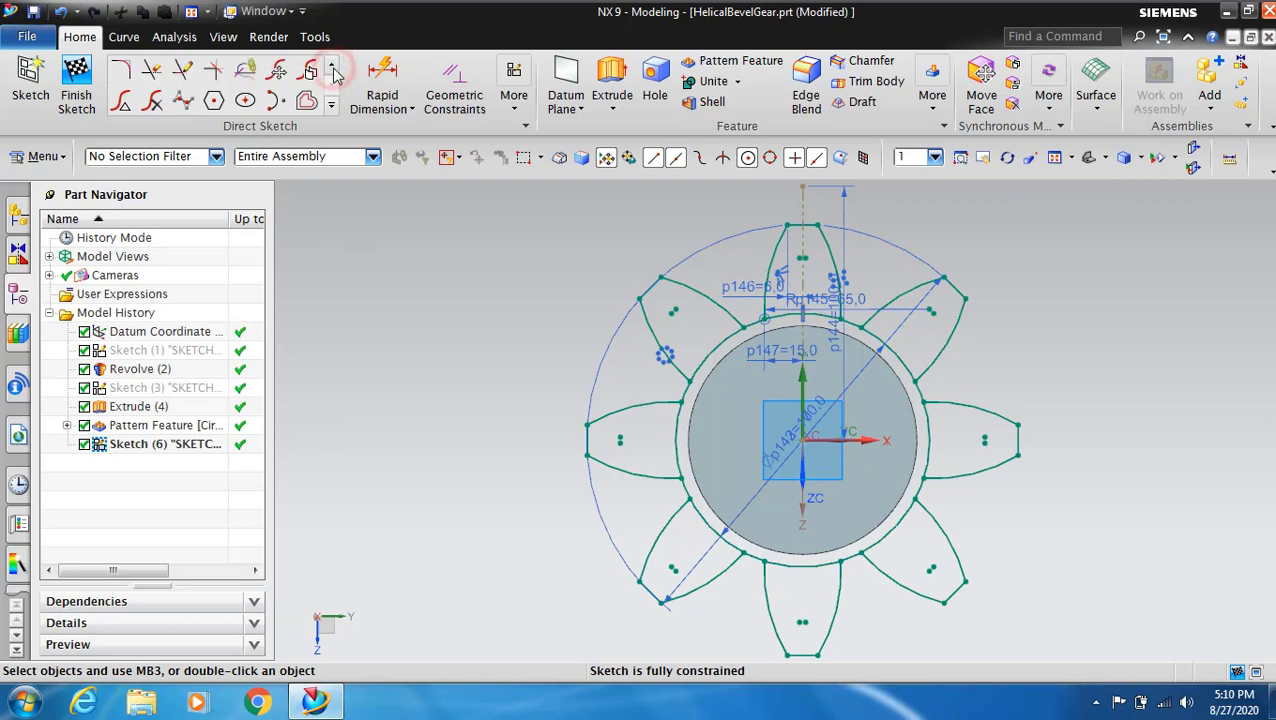
click(152, 72)
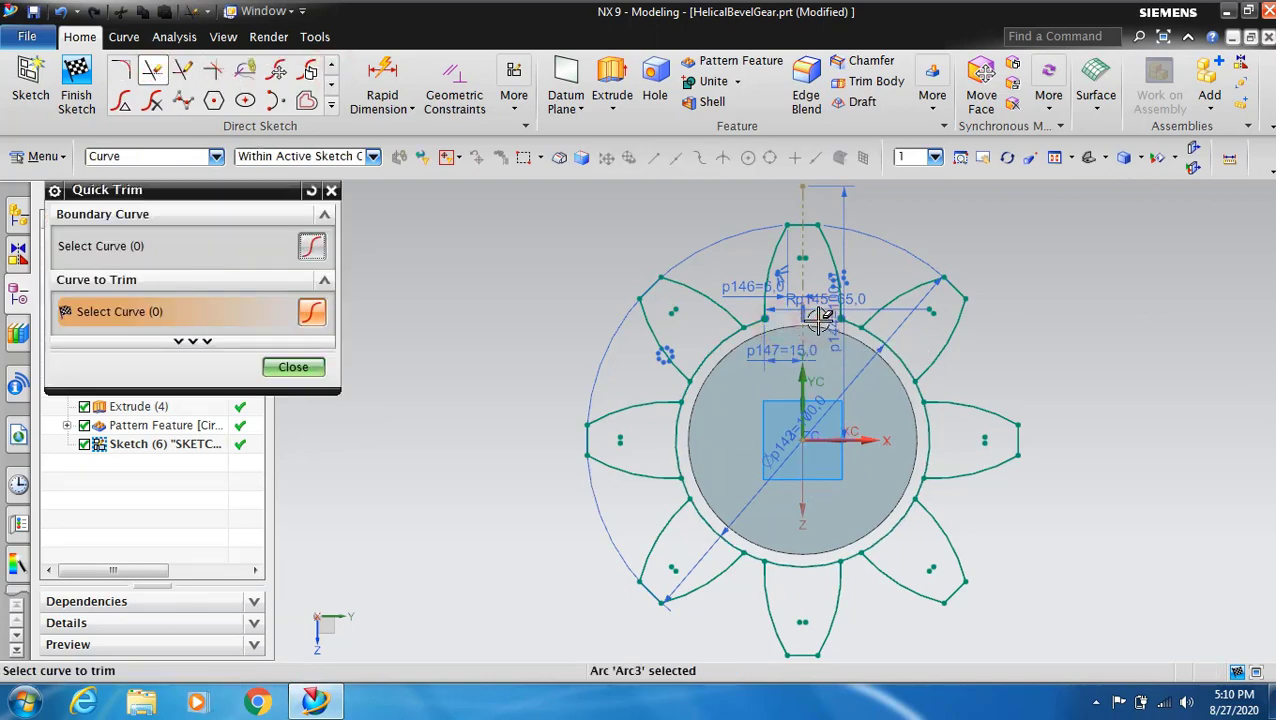
click(916, 440)
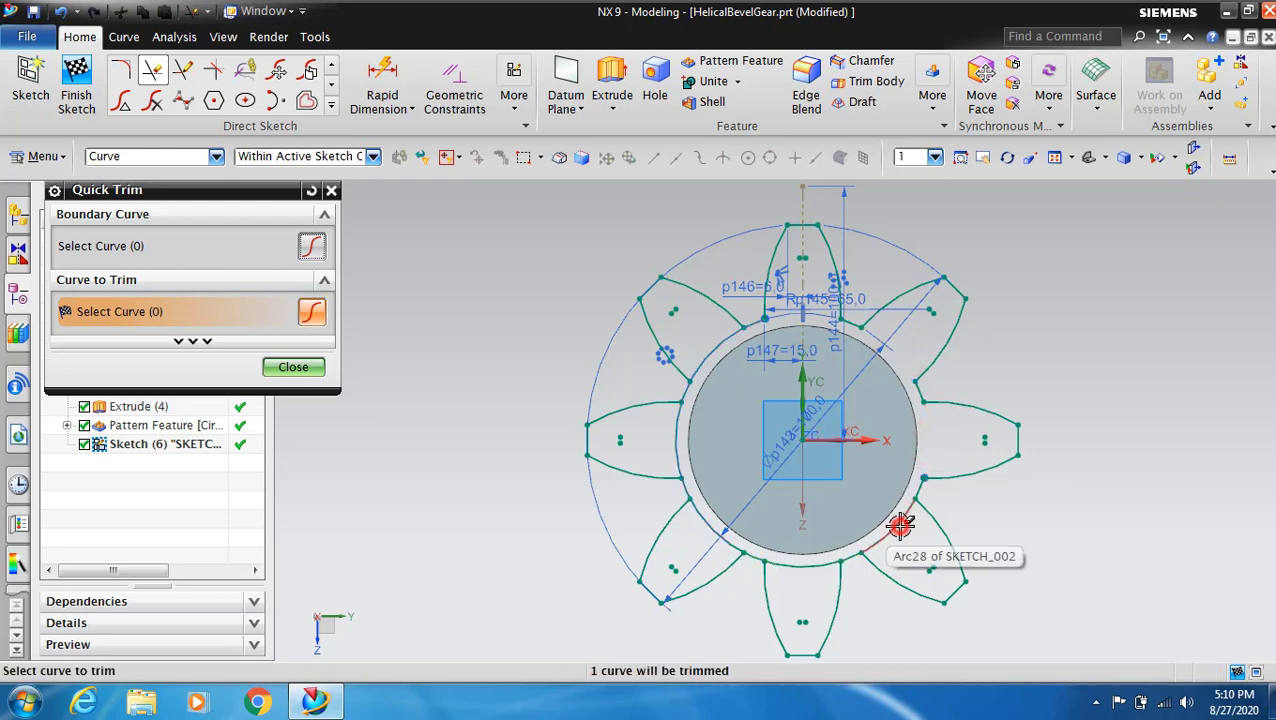
click(677, 440)
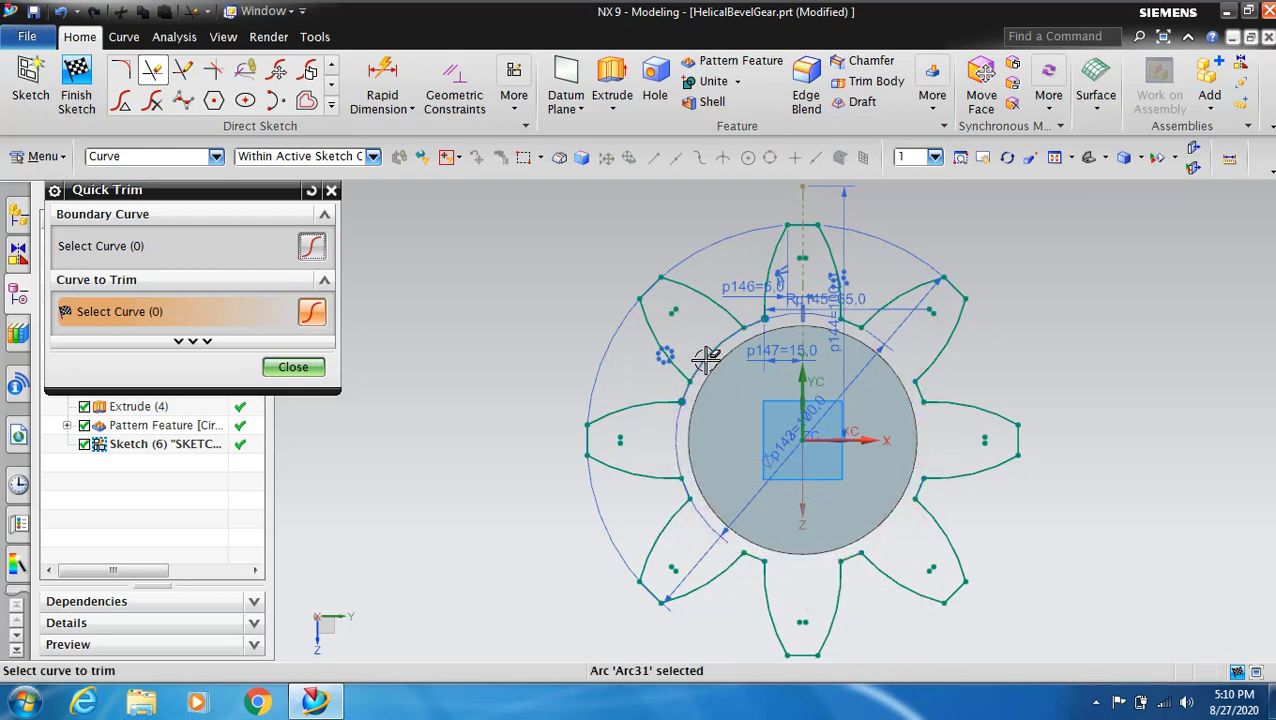
click(294, 370)
click(76, 85)
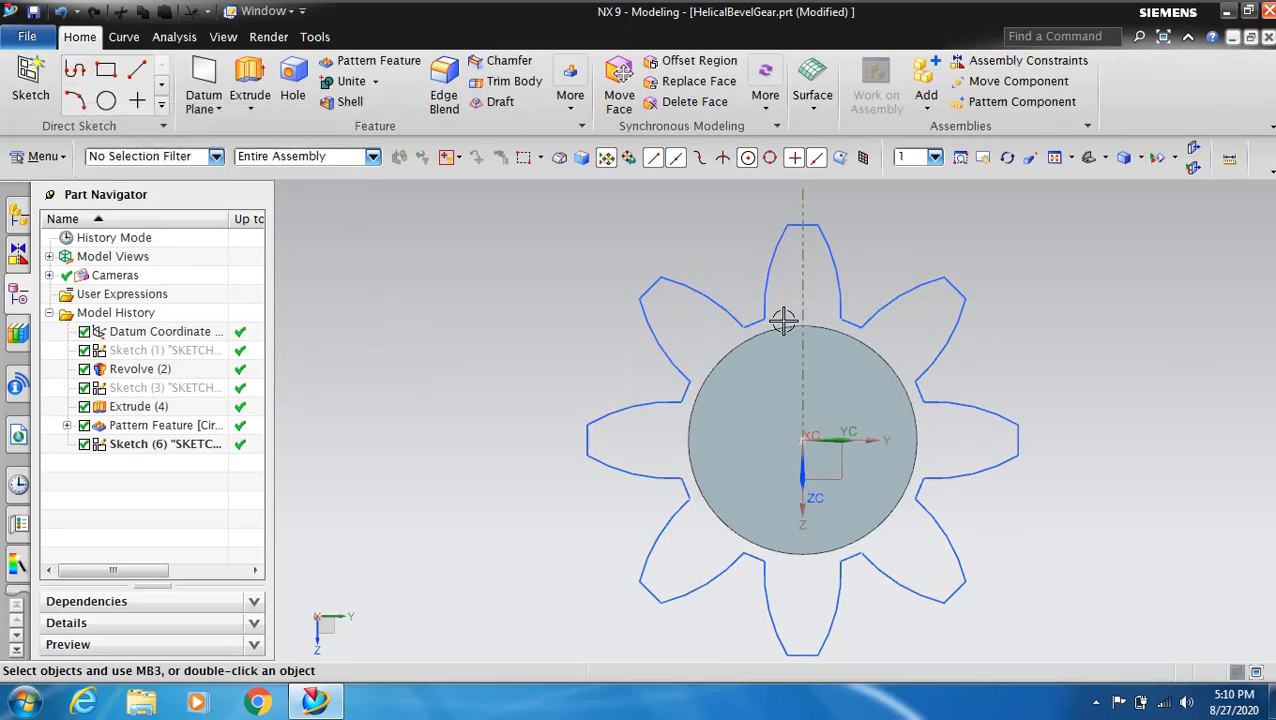
- Pattern Geometry the 32 outline curves about the X axis: count 3, pitch 15°
click(42, 157)
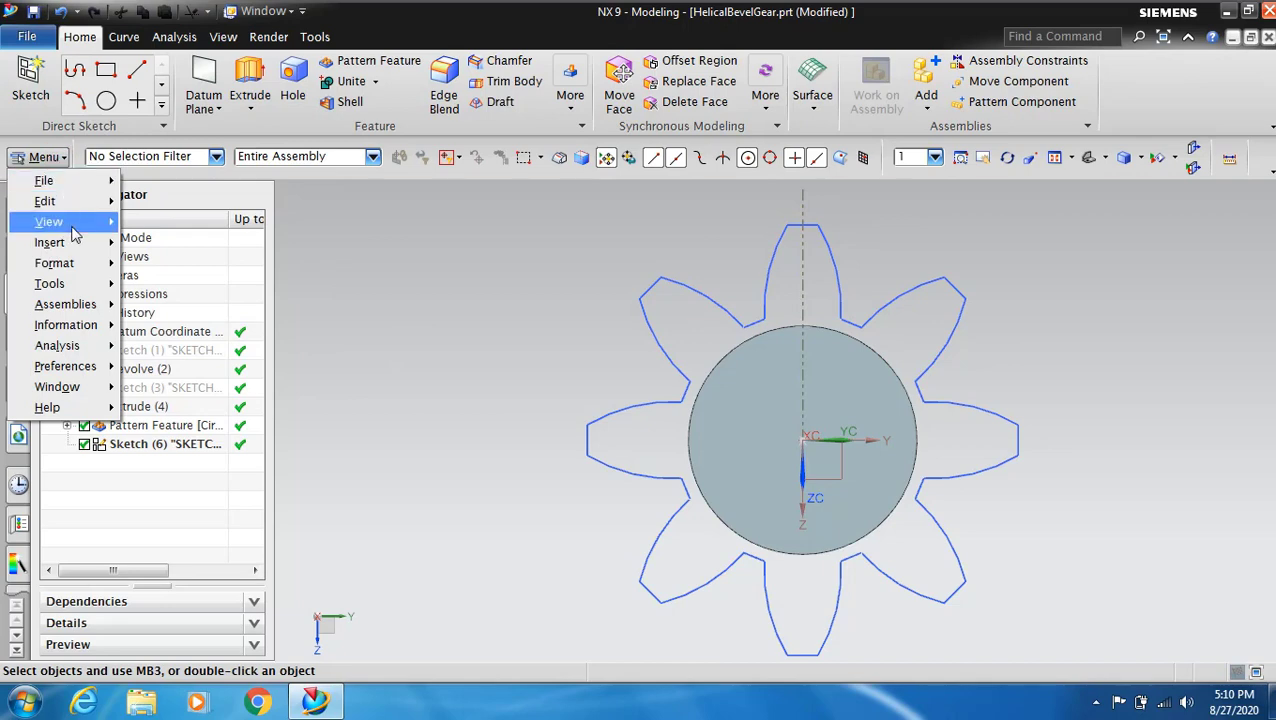
mouse_move(194, 300)
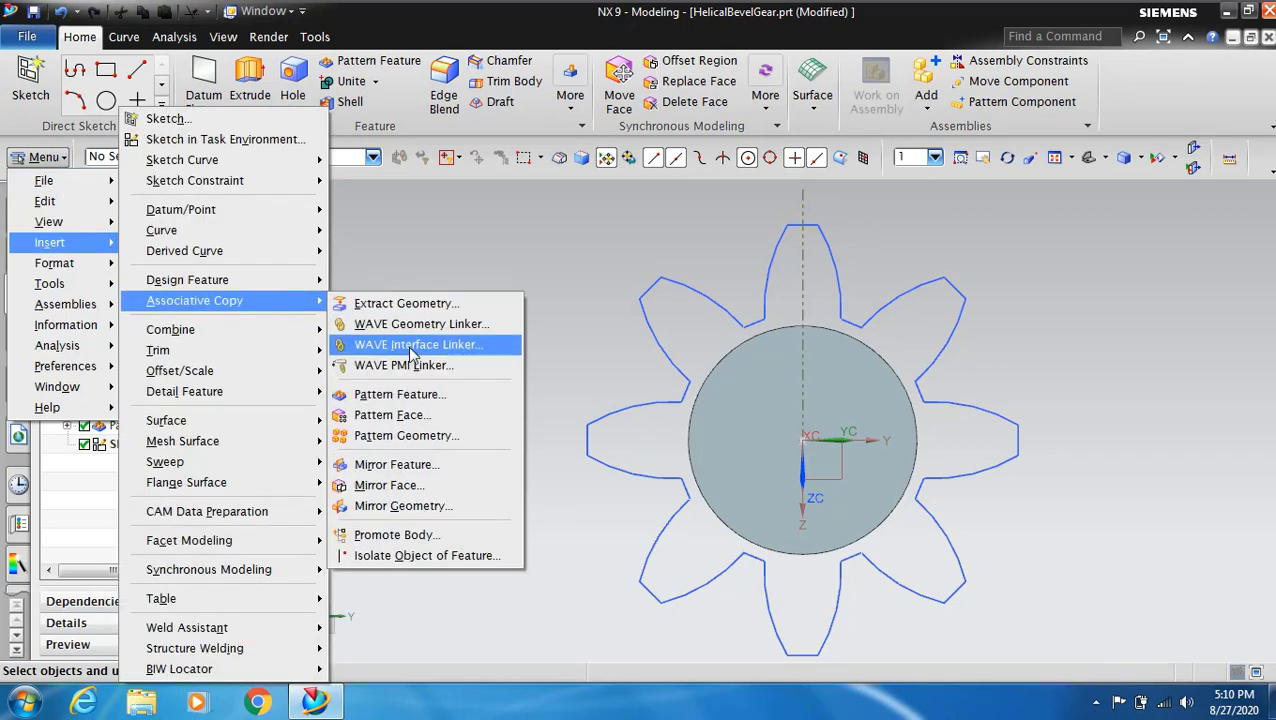
click(477, 440)
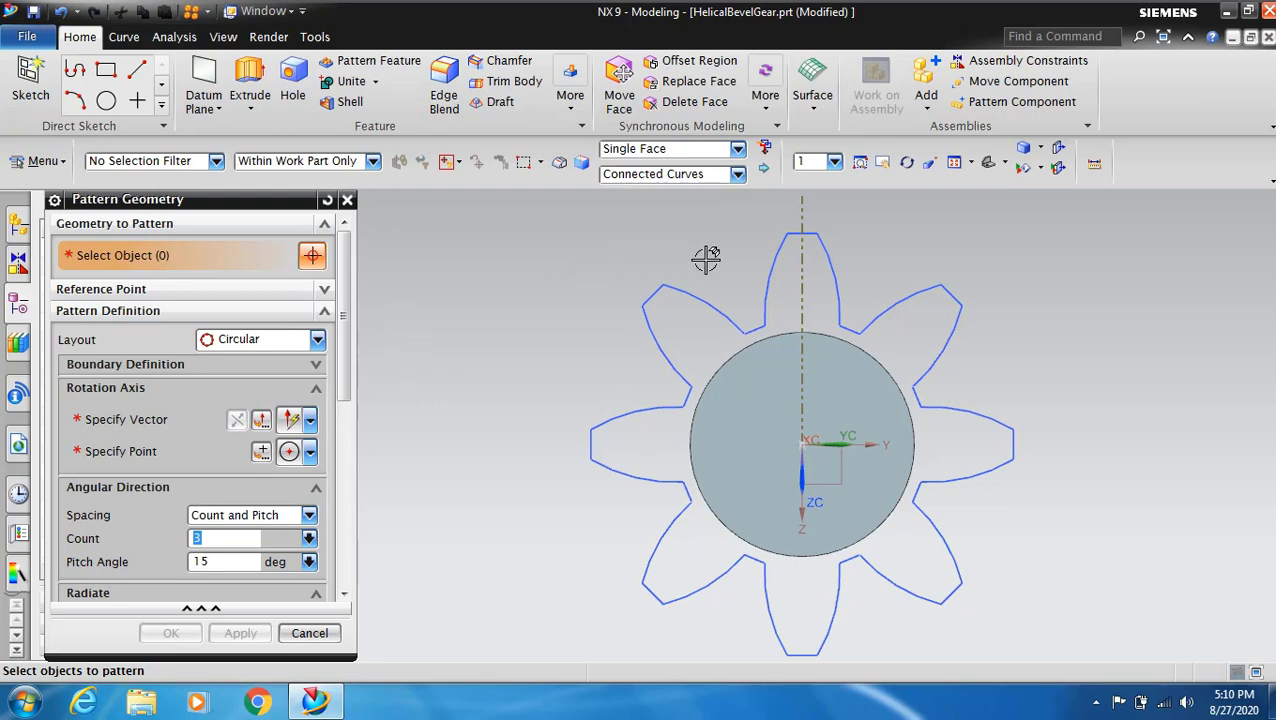
click(776, 250)
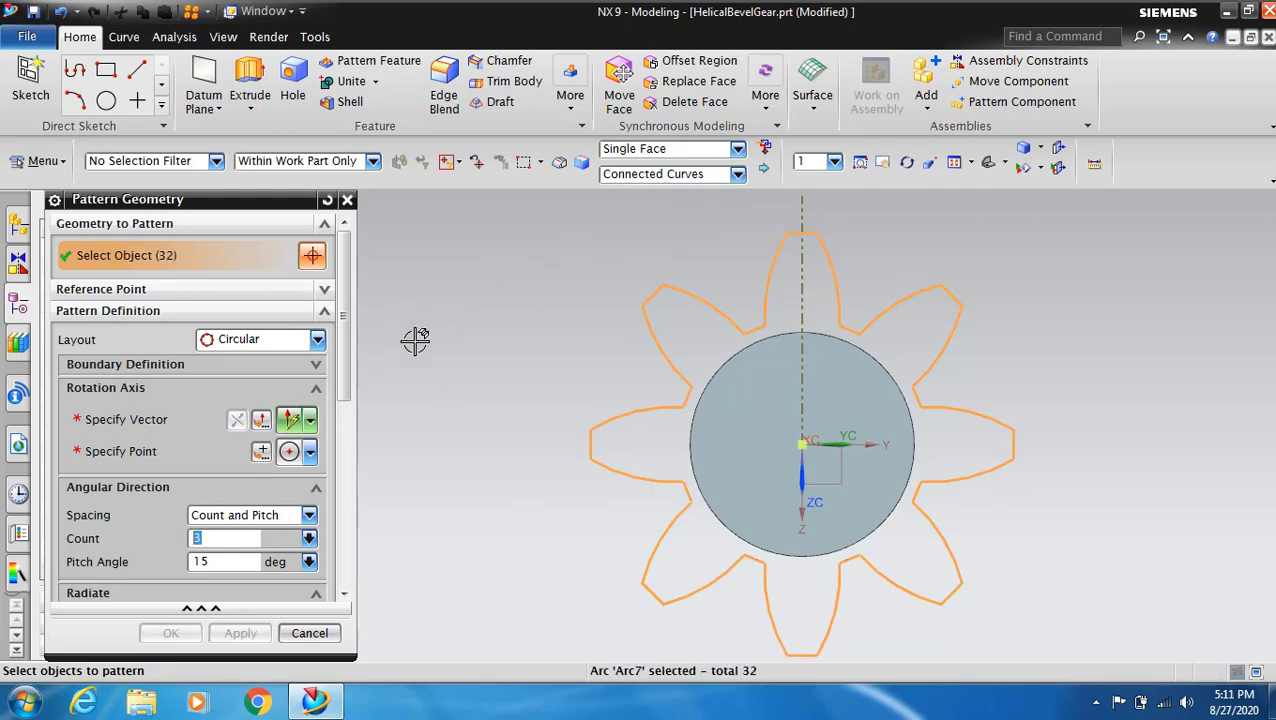
click(158, 425)
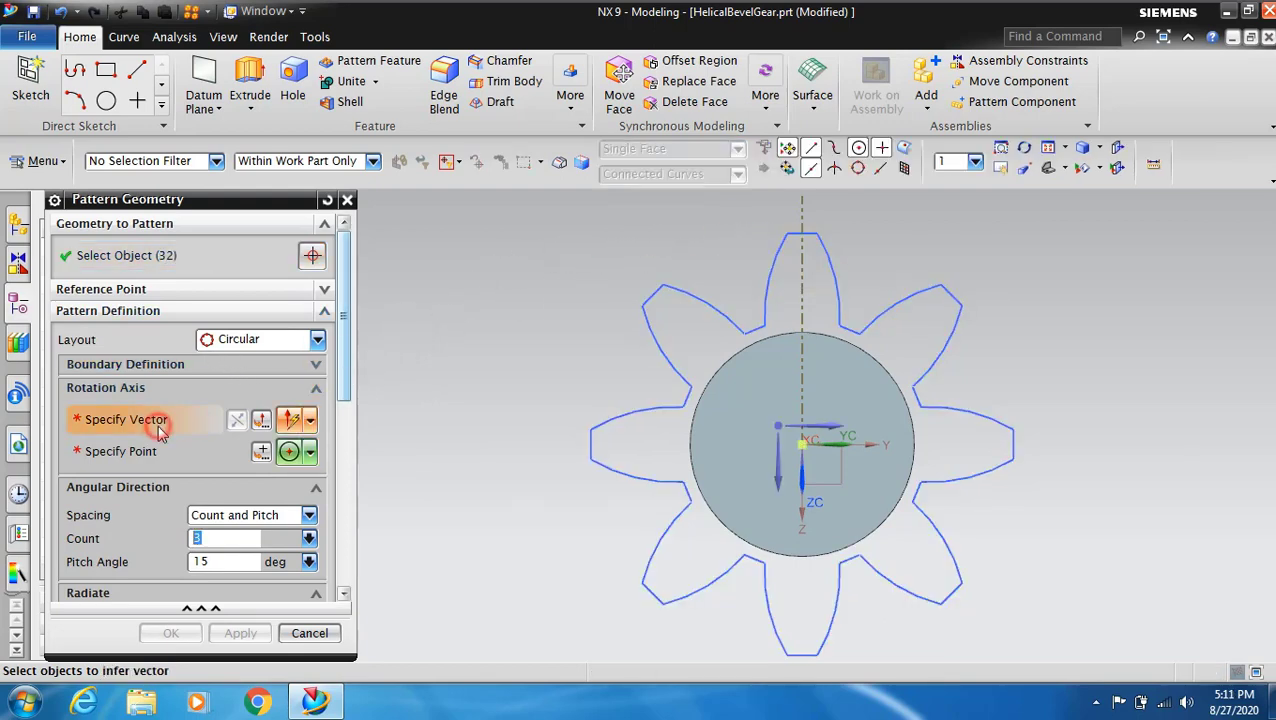
click(1024, 147)
drag(1009, 259, 1049, 273)
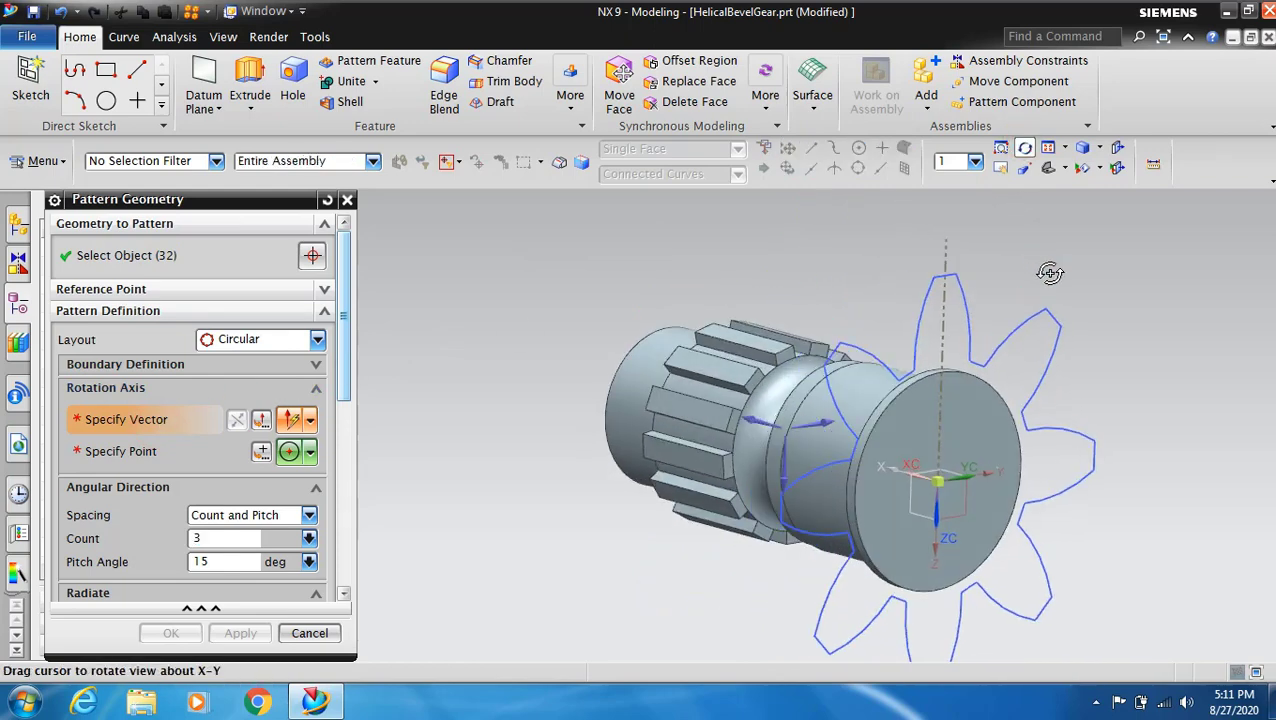
click(1024, 147)
click(750, 418)
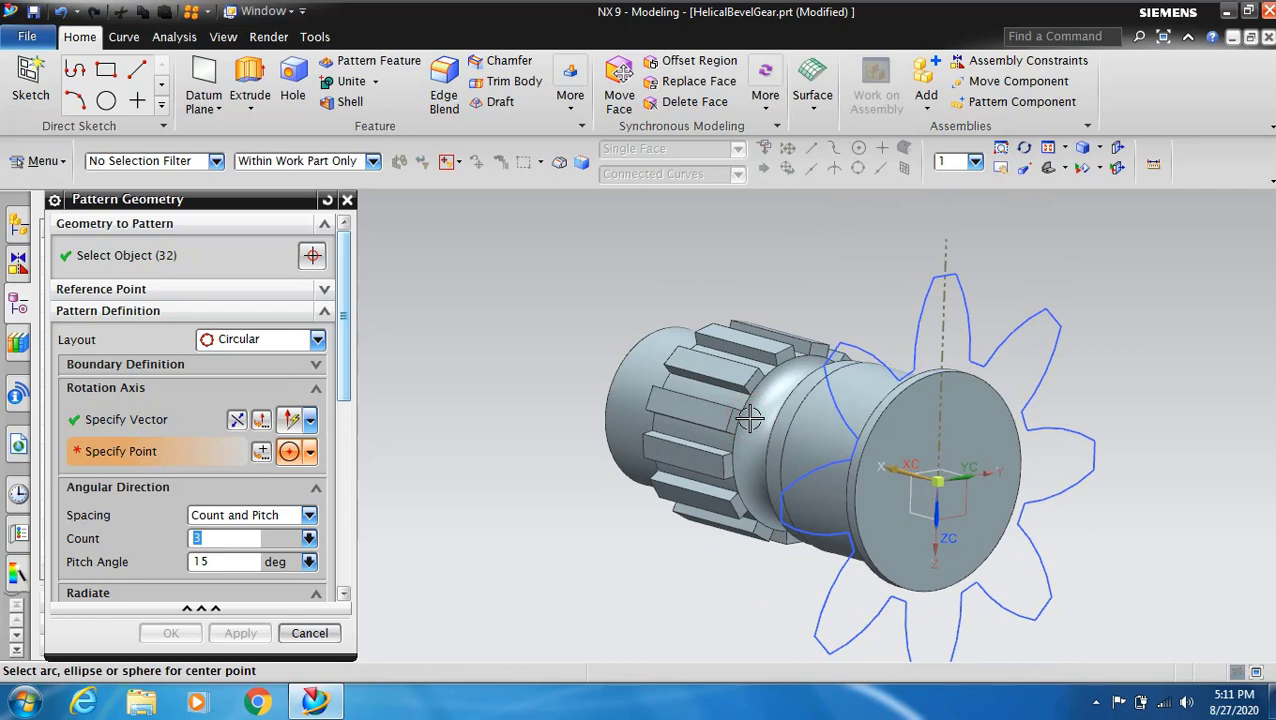
click(908, 385)
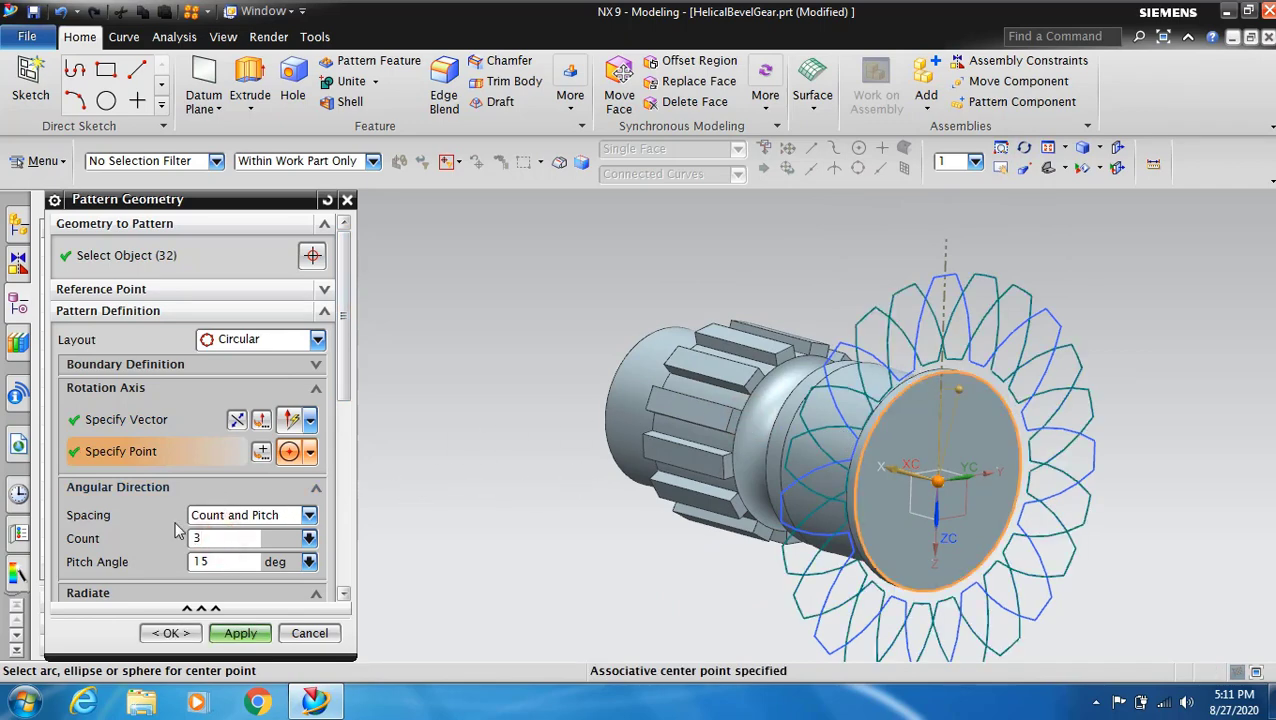
click(233, 562)
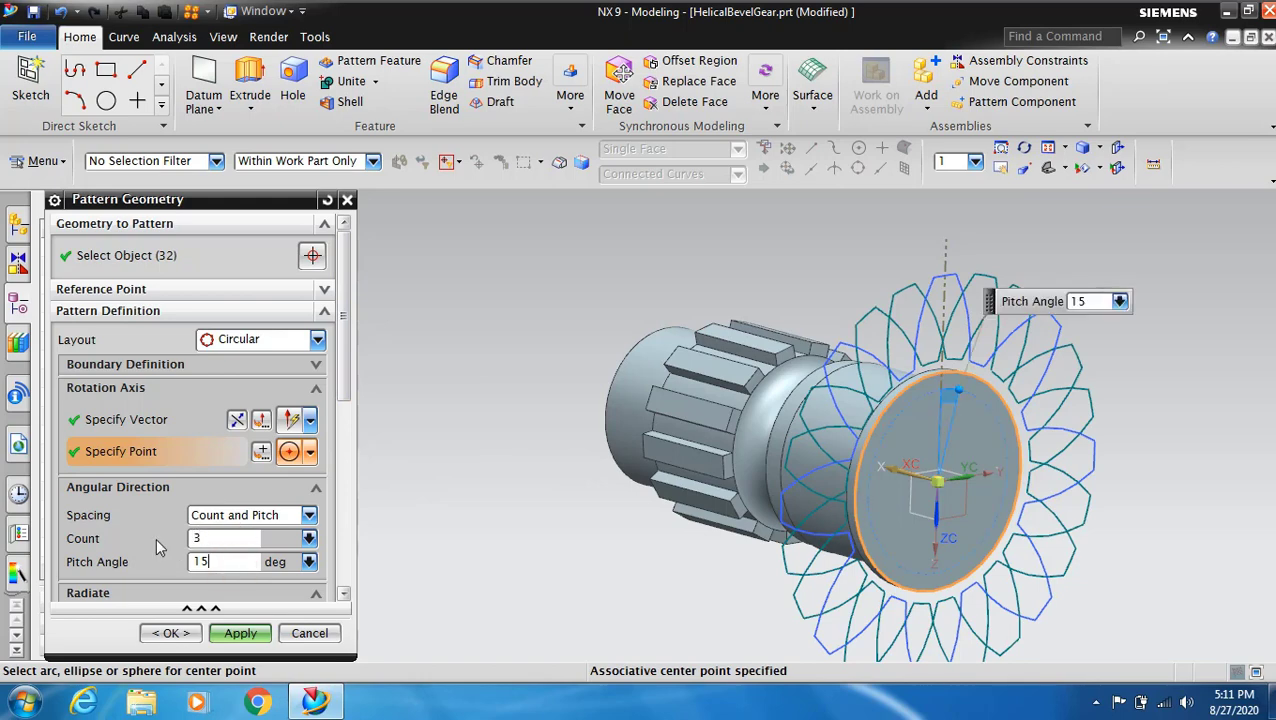
click(240, 633)
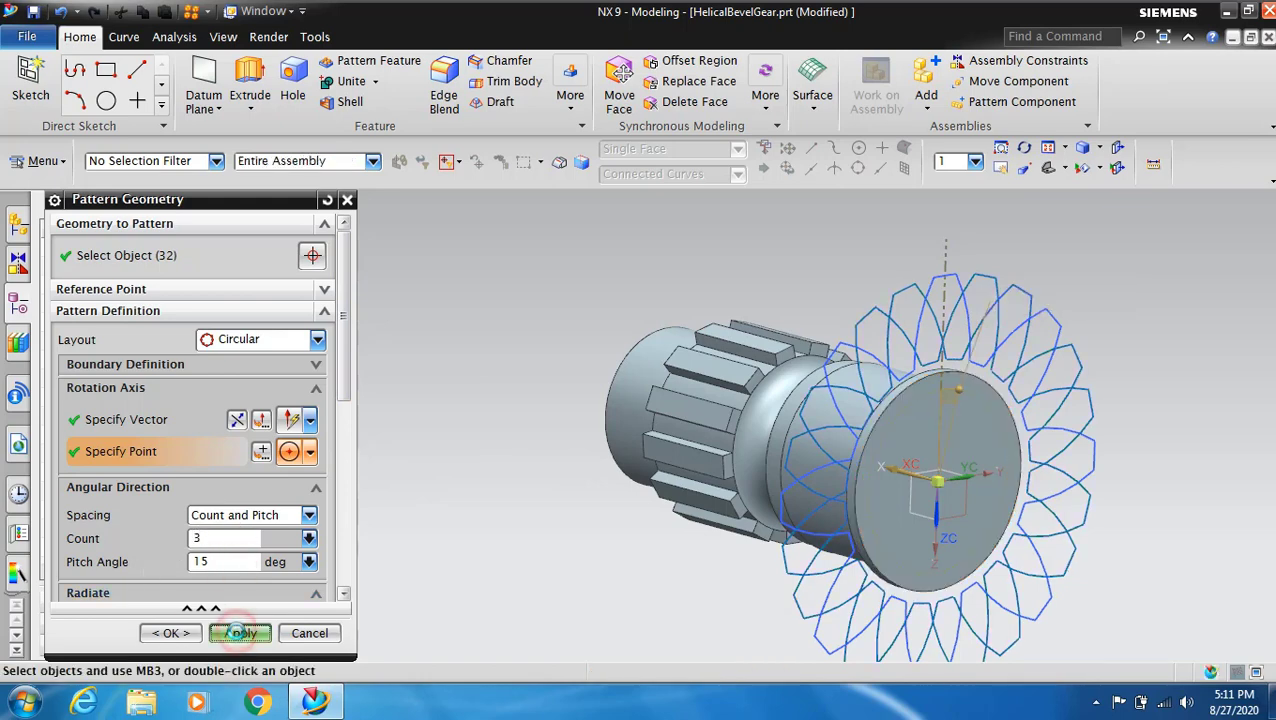
click(309, 633)
- Fit the model and view the gear end-on from both ends
click(1054, 162)
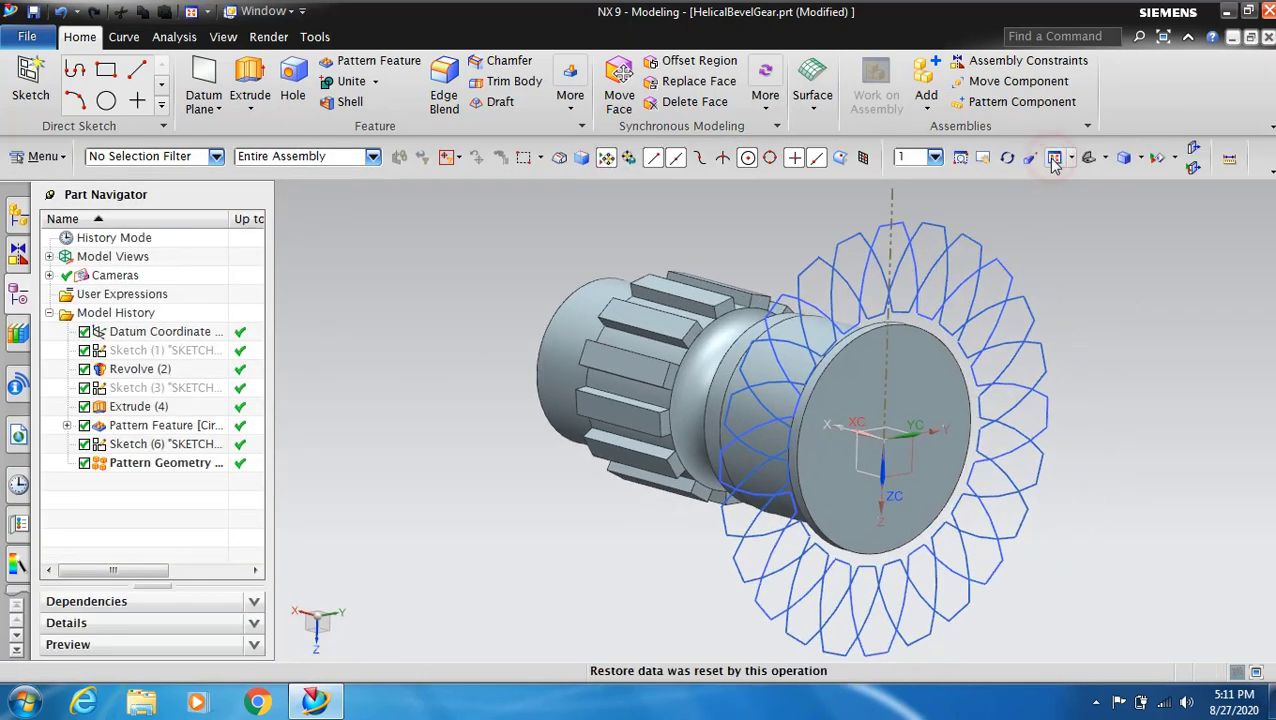
click(1107, 160)
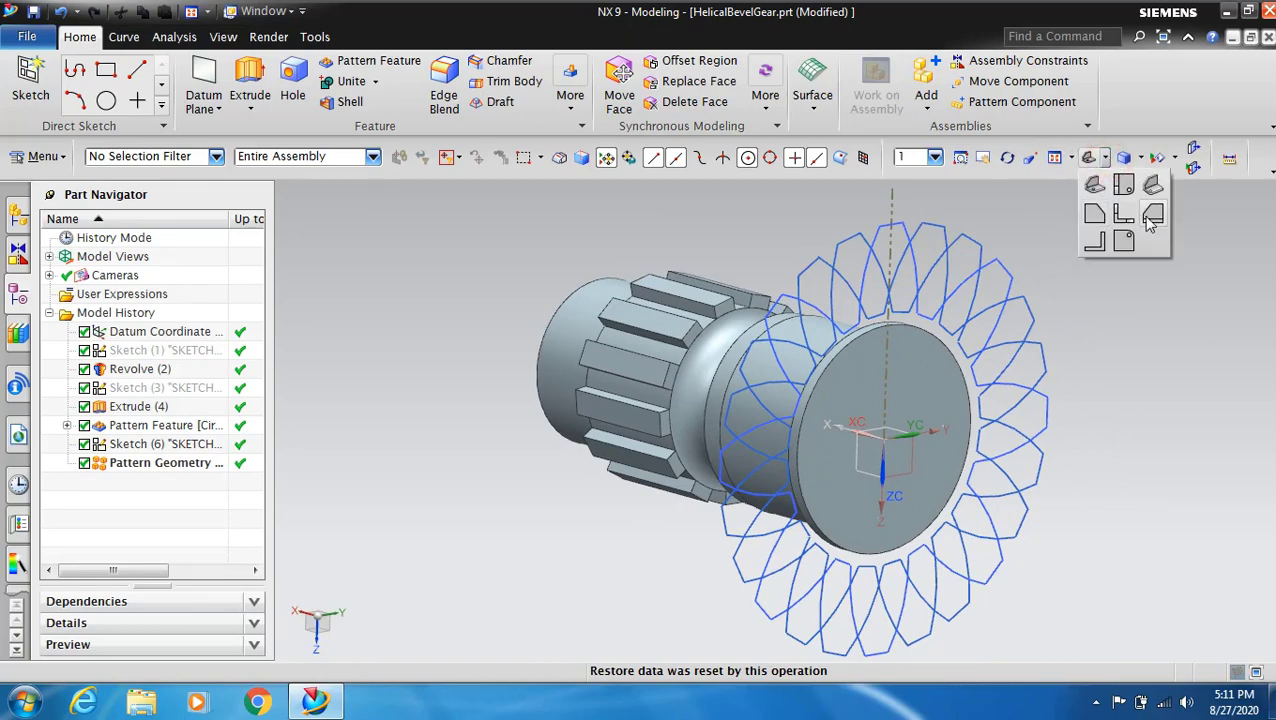
click(1152, 215)
click(1106, 161)
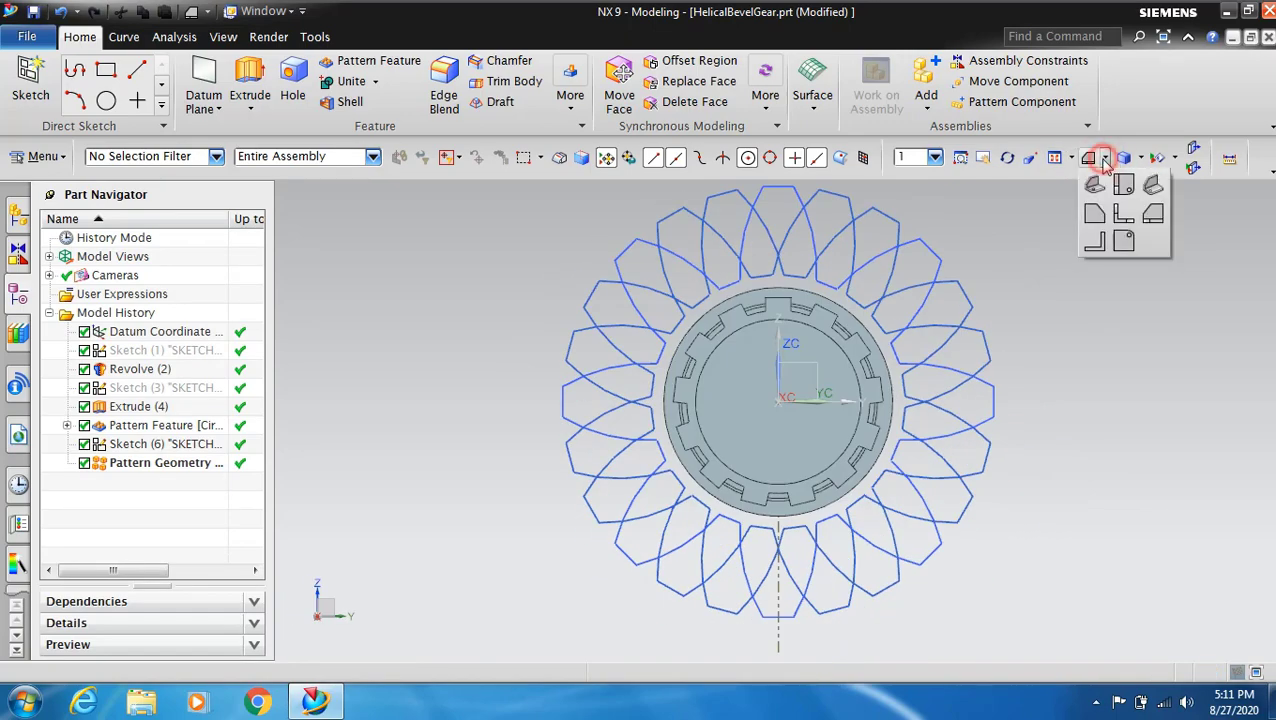
click(1097, 216)
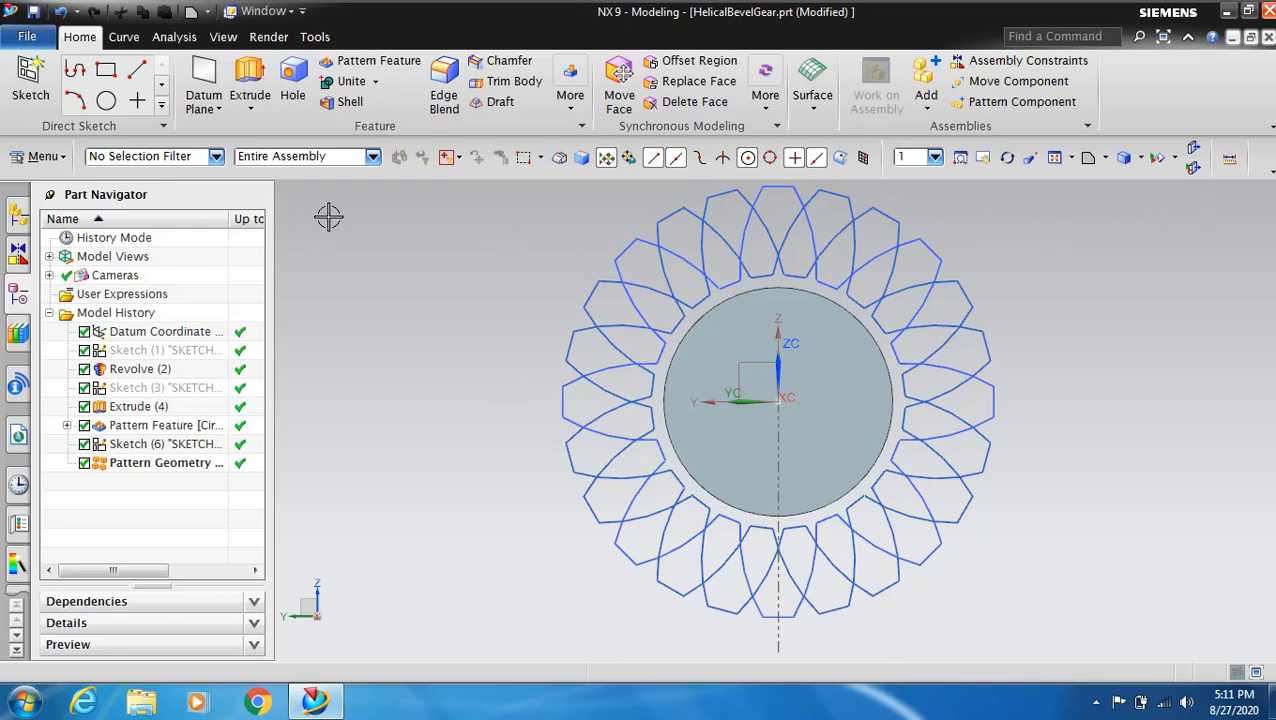
- Extrude the first gear outline copy 45 mm as a separate body
click(250, 85)
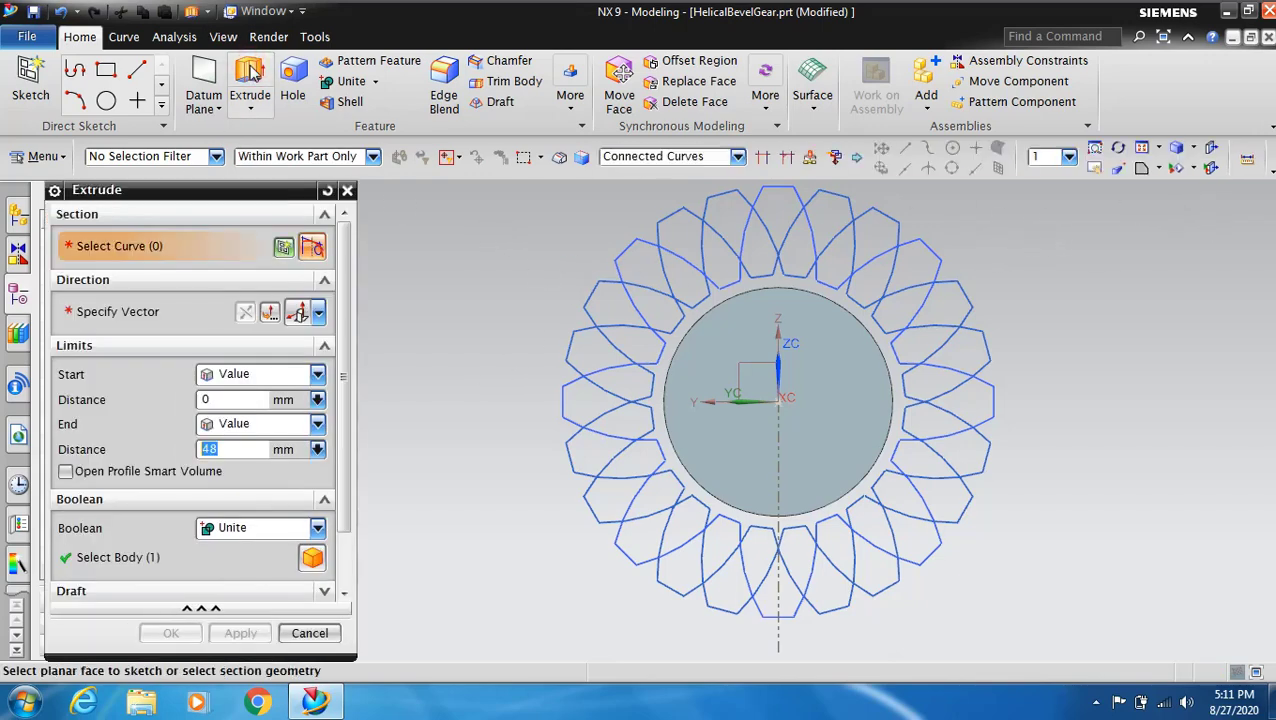
click(730, 190)
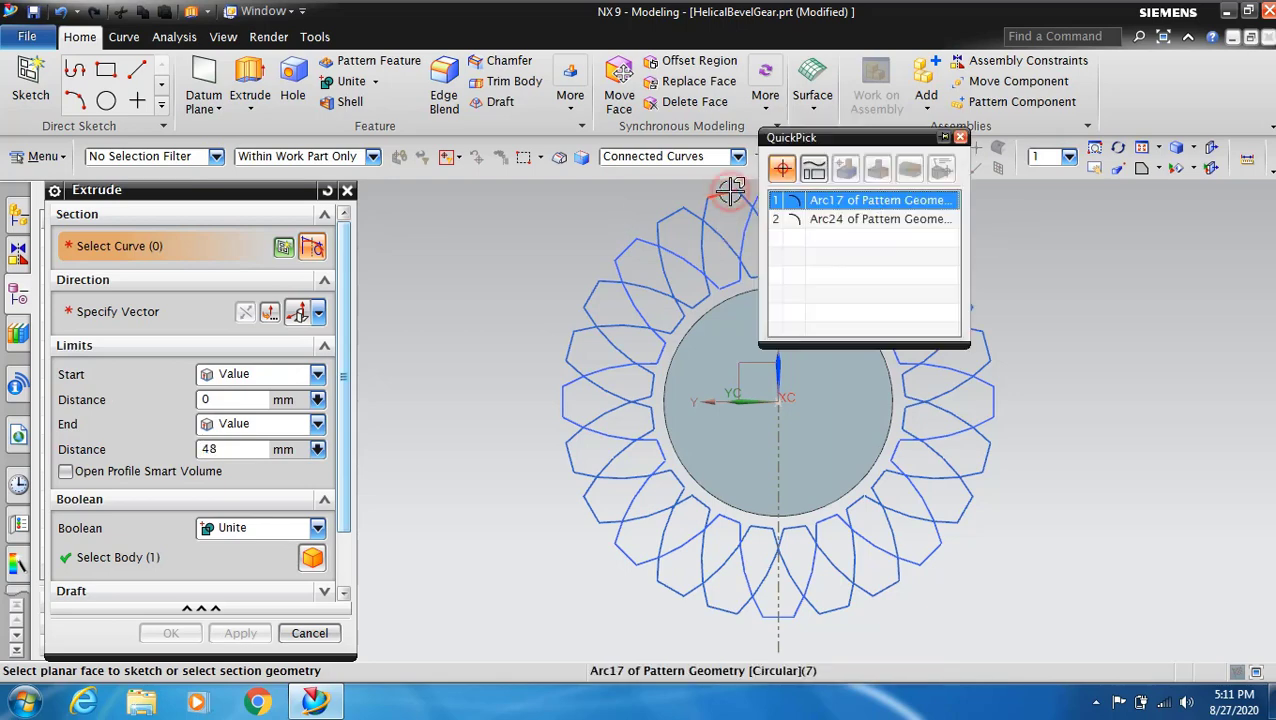
click(838, 201)
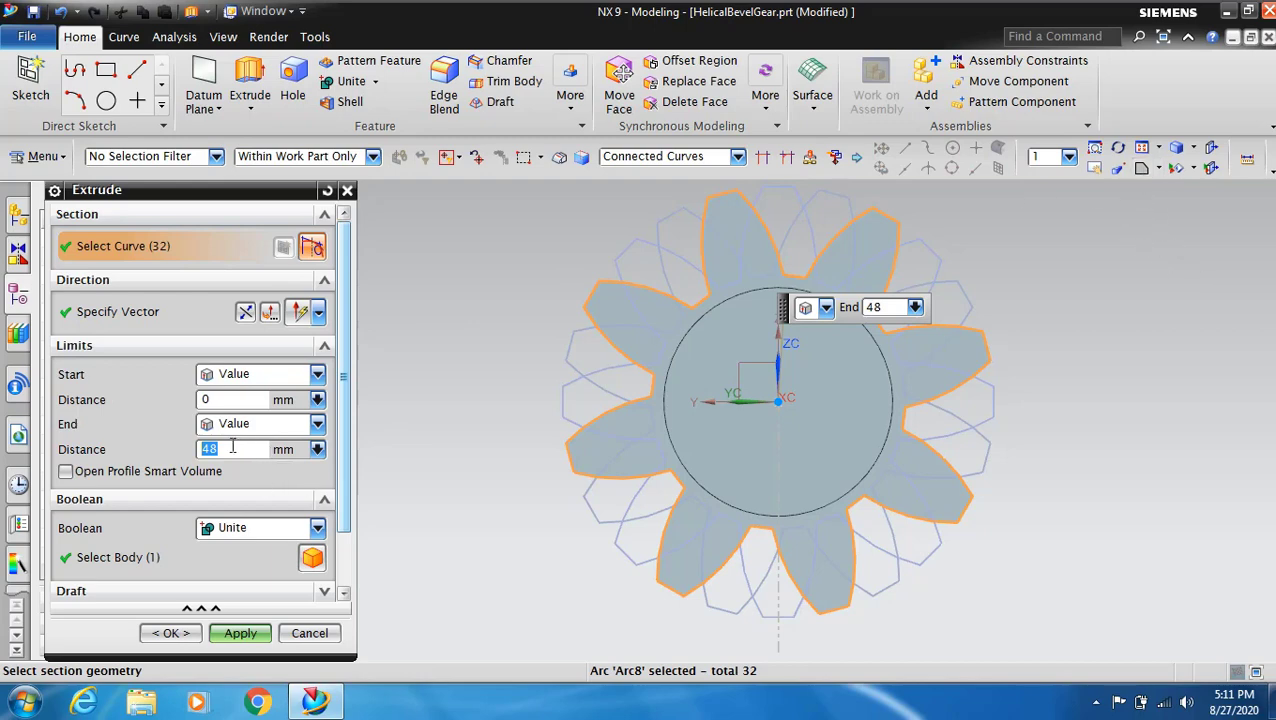
click(261, 449)
text(45)
click(318, 527)
click(230, 549)
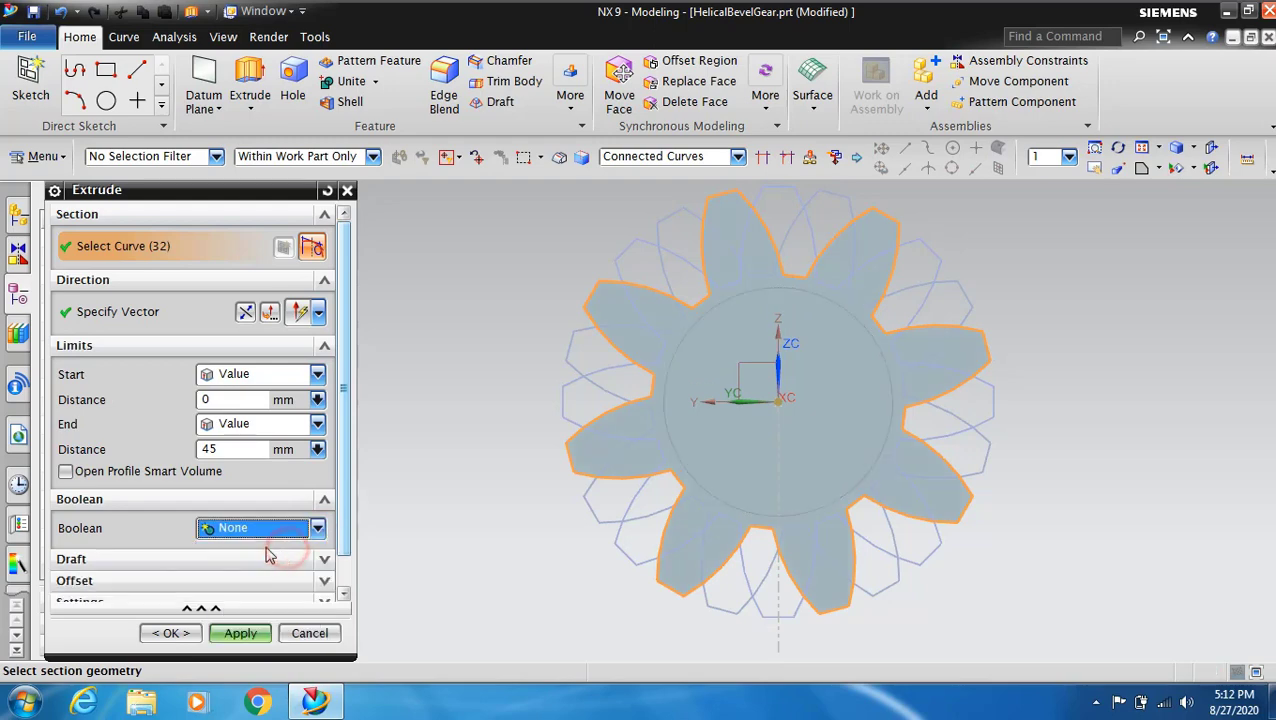
click(245, 633)
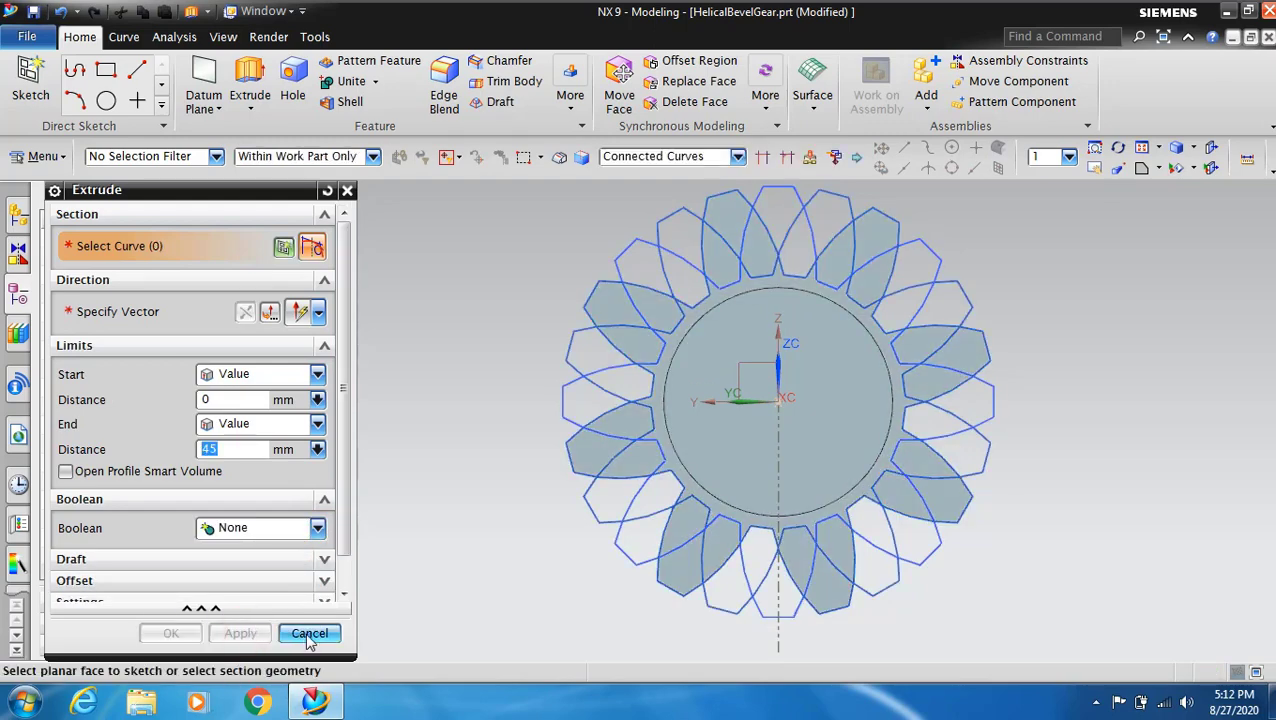
- Extrude the gear outline 95 mm as a second body
click(672, 208)
text(95)
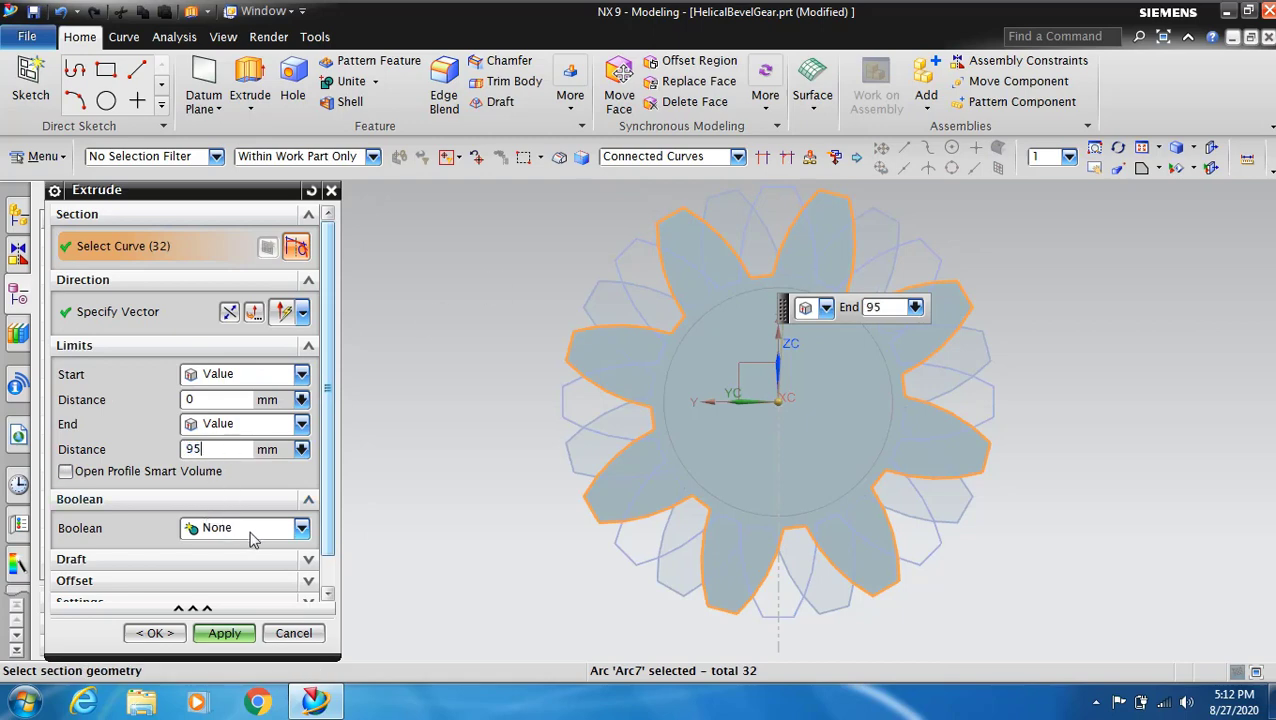
click(228, 634)
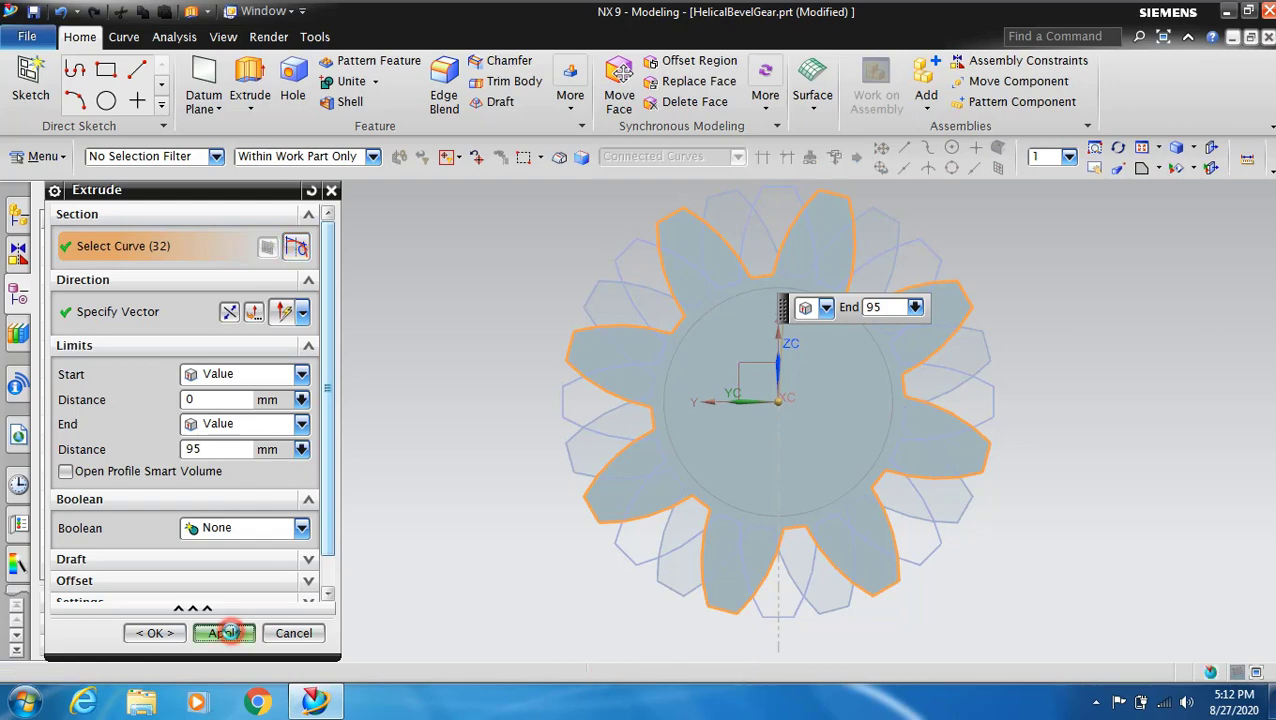
click(293, 634)
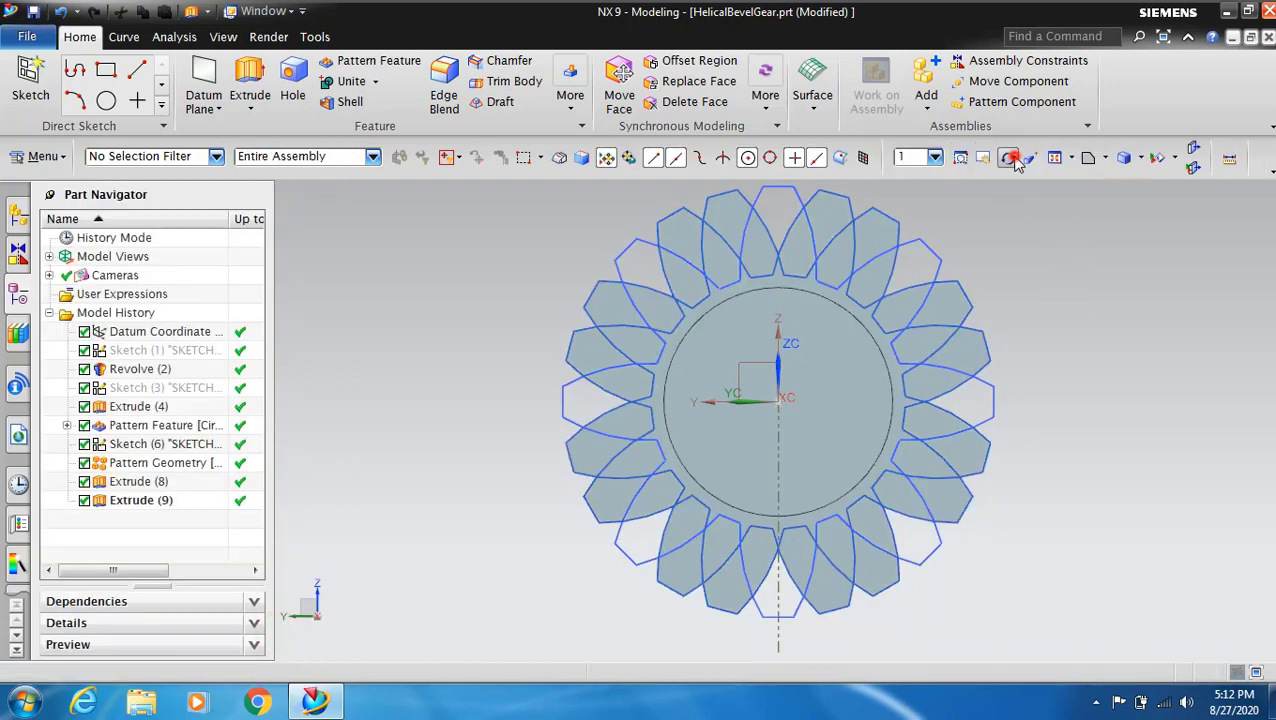
- Reverse the extrusion direction of Extrude (8) and Extrude (9)
click(1012, 159)
drag(1062, 310, 1003, 325)
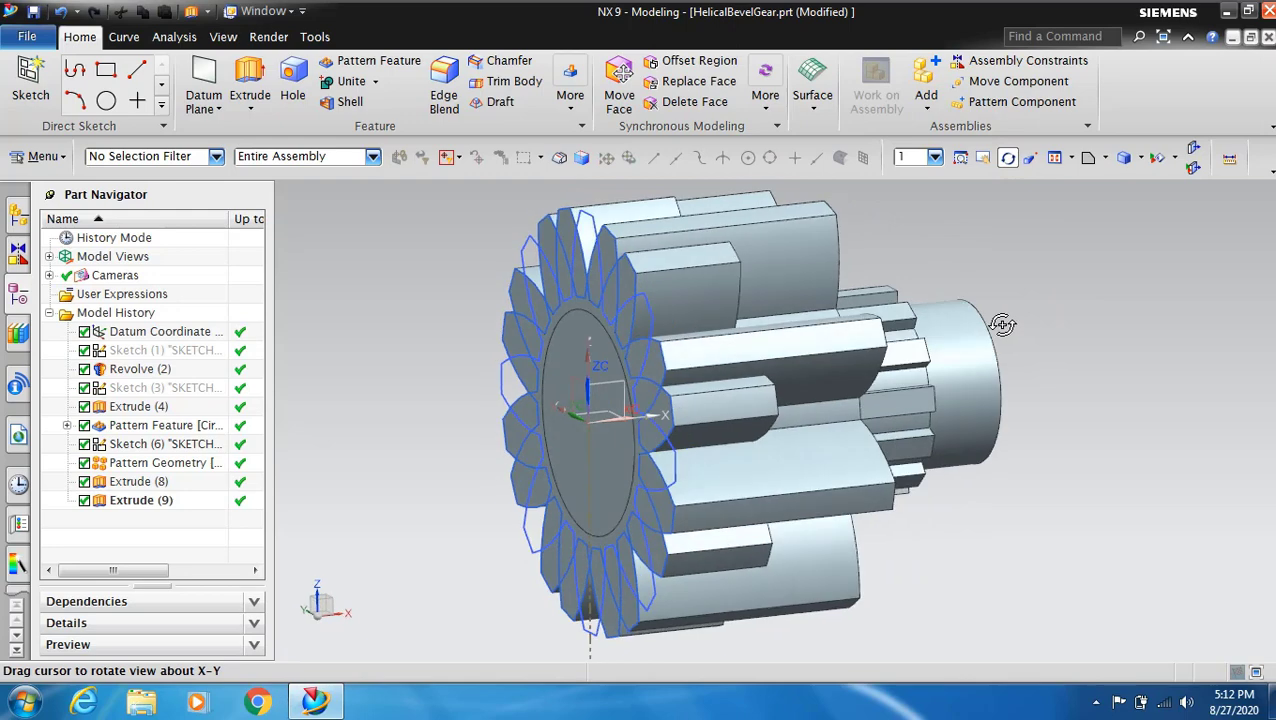
click(1008, 158)
double_click(120, 482)
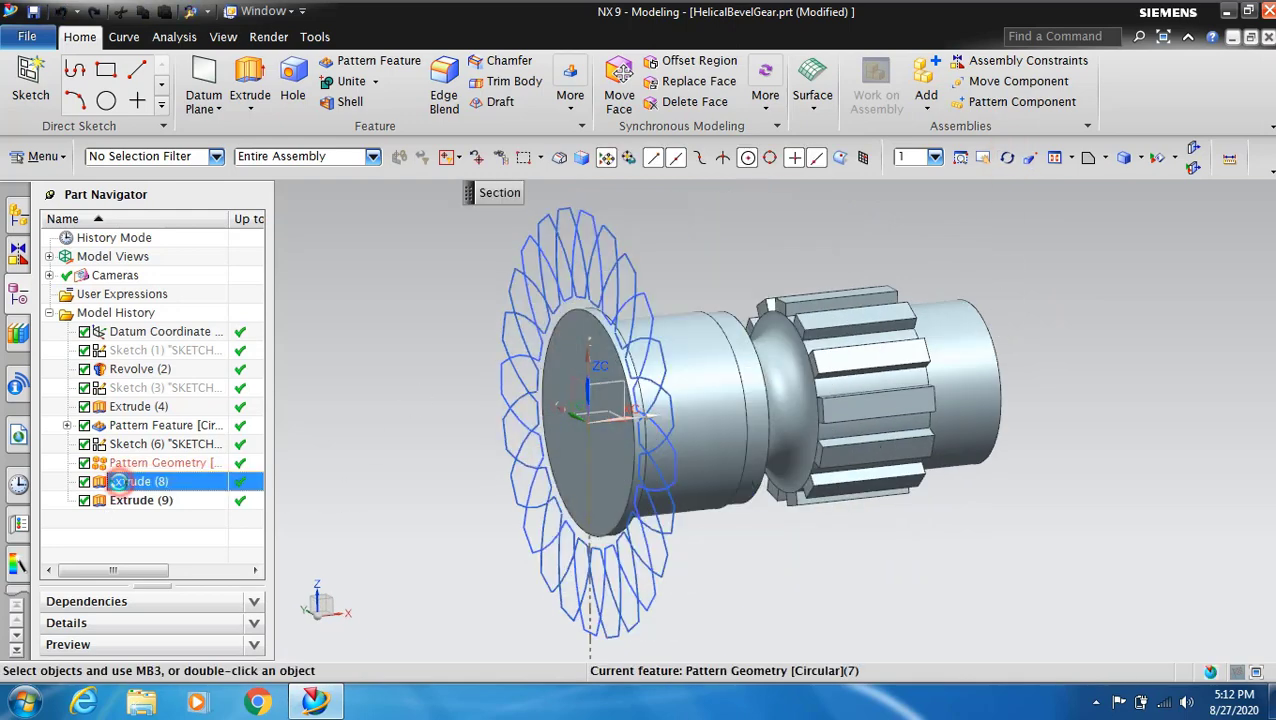
click(245, 312)
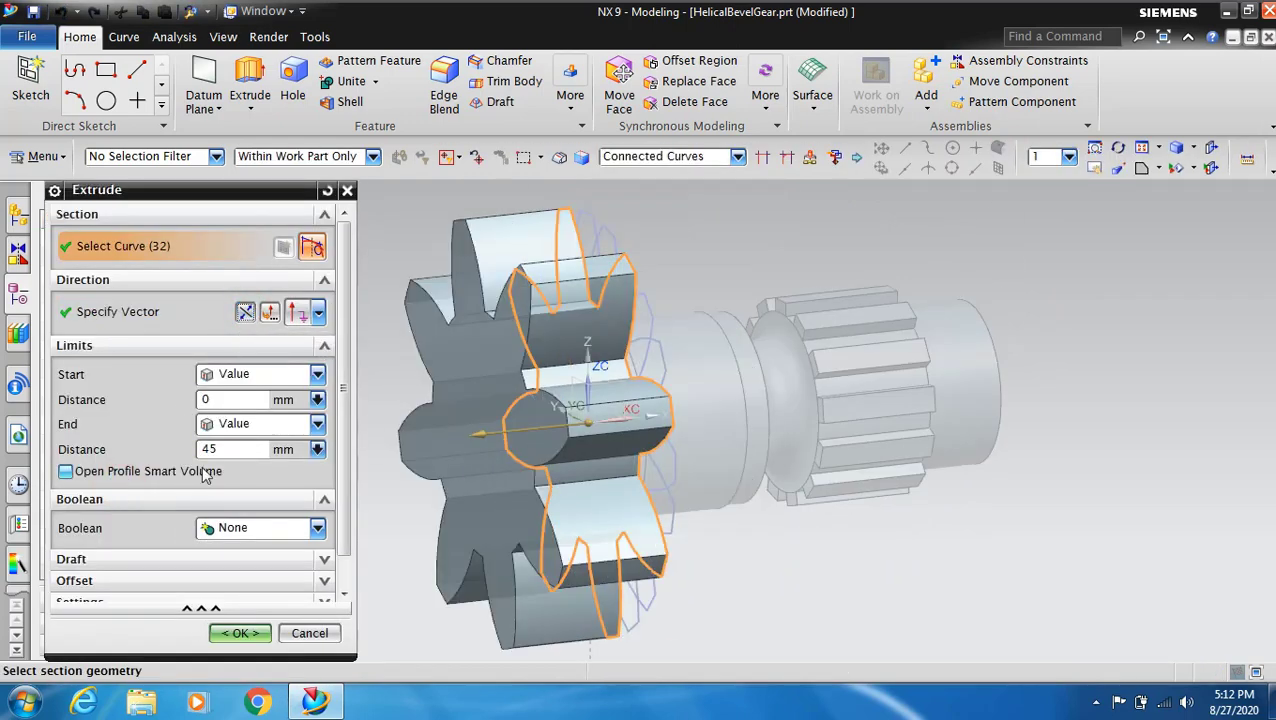
click(240, 633)
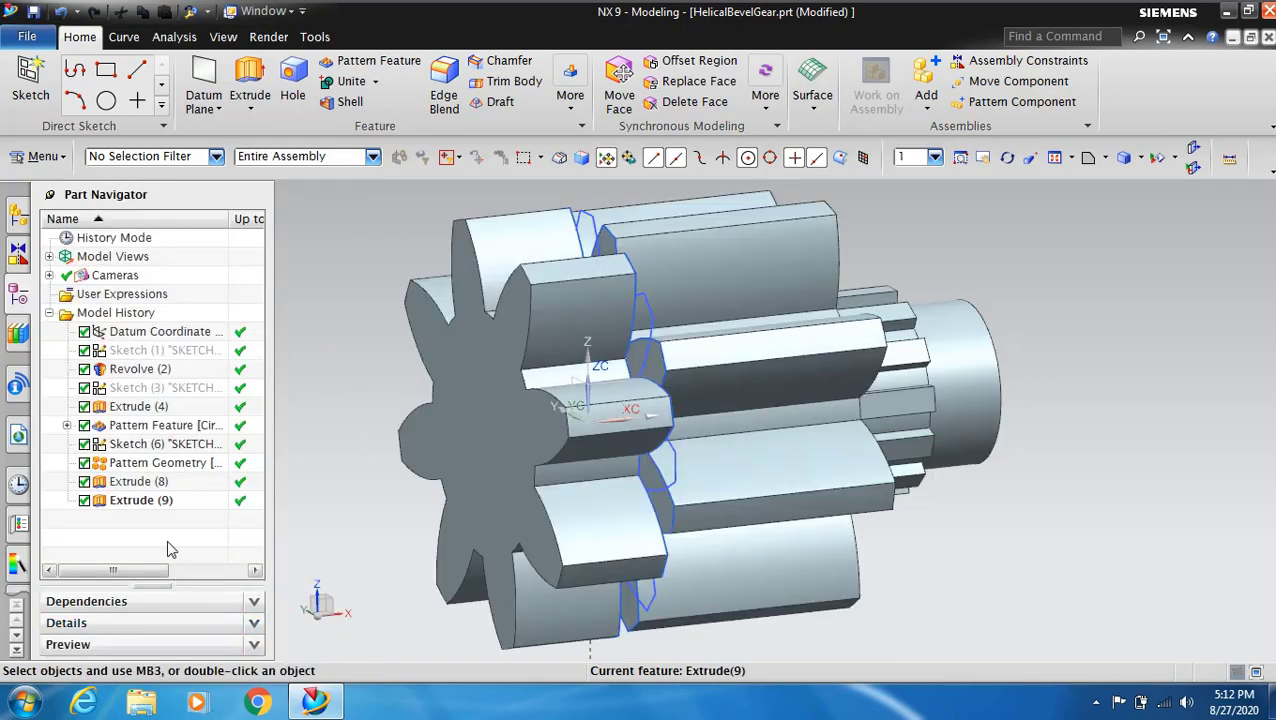
double_click(146, 503)
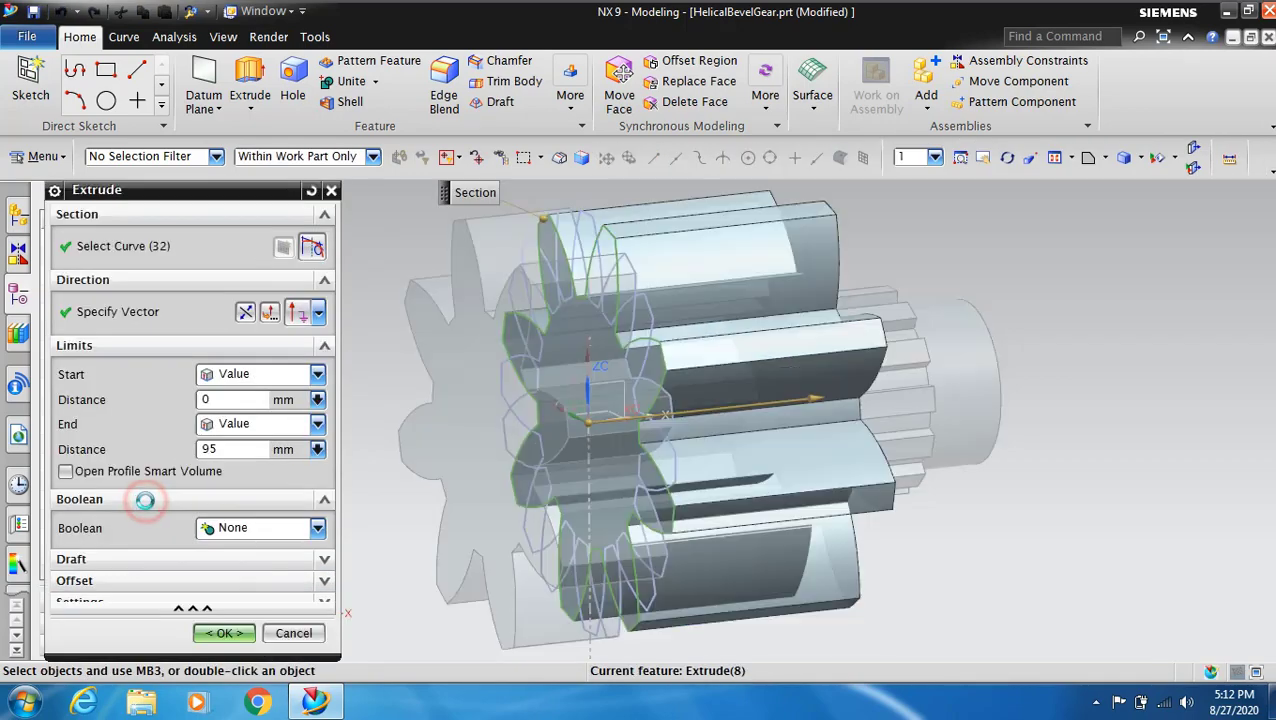
click(237, 313)
click(240, 633)
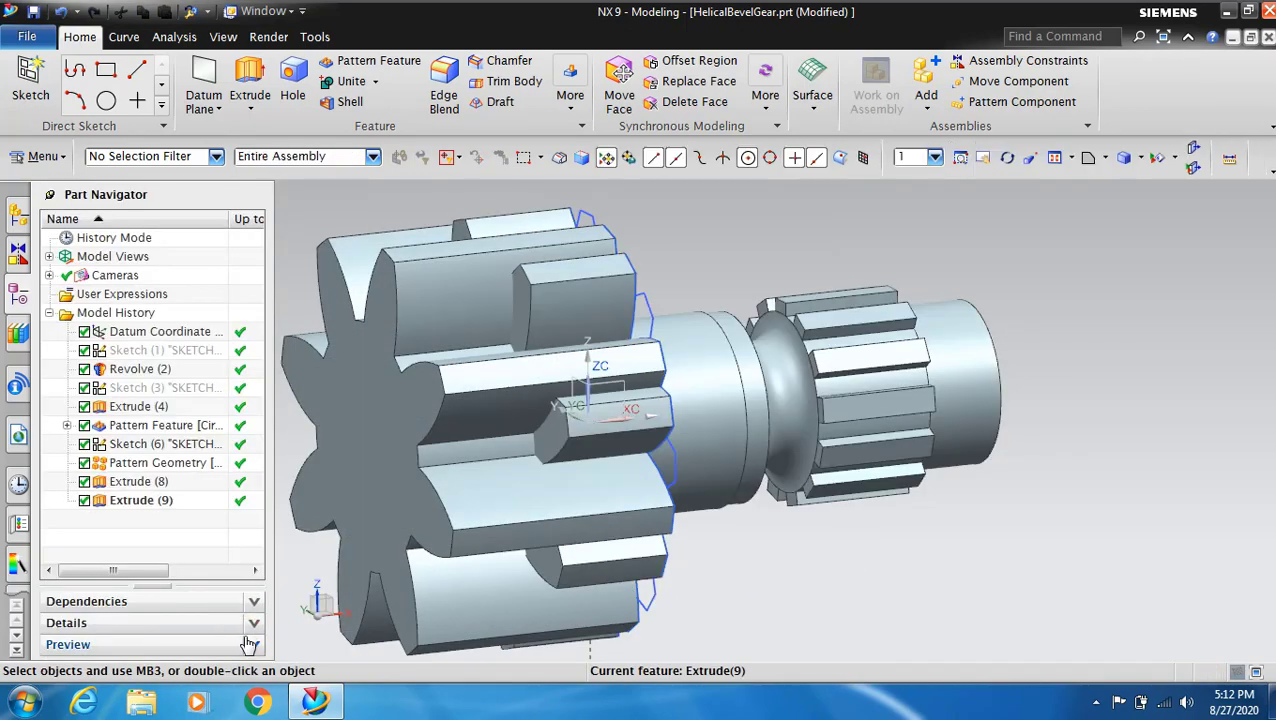
- View the gear from the front, then orbit it into a 3-D view
scroll(1040, 469, down, 1)
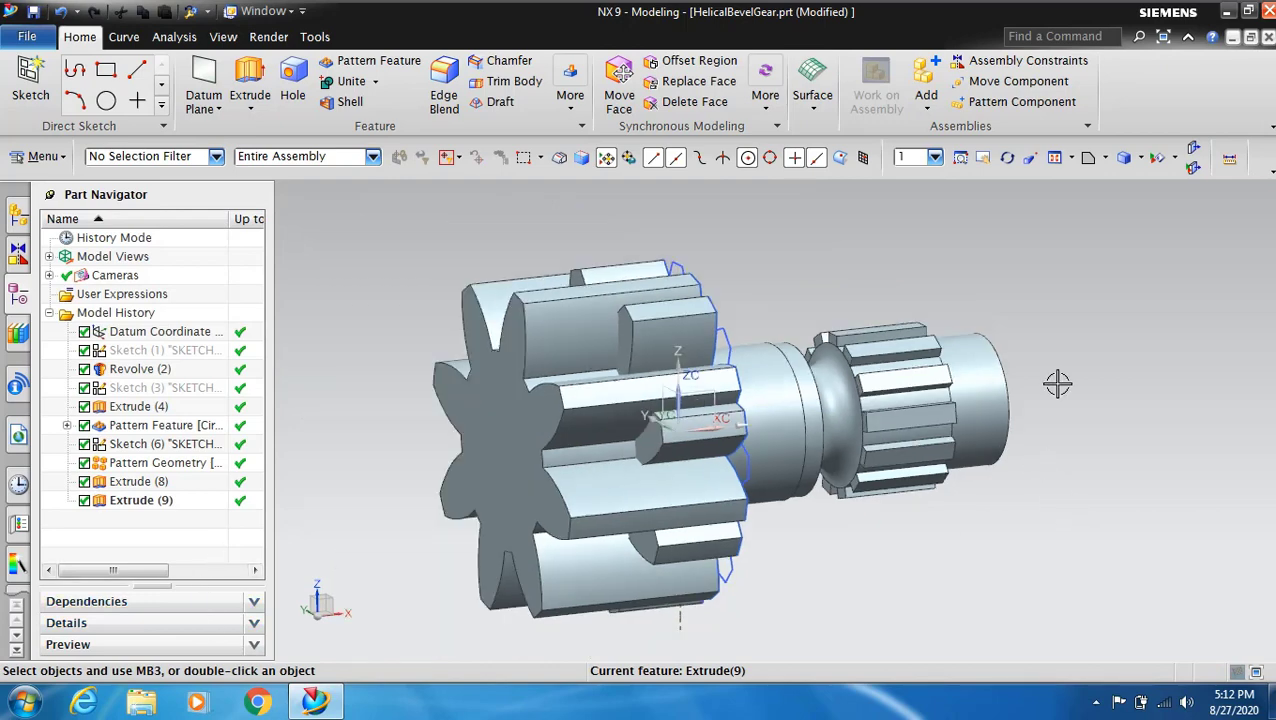
click(1088, 157)
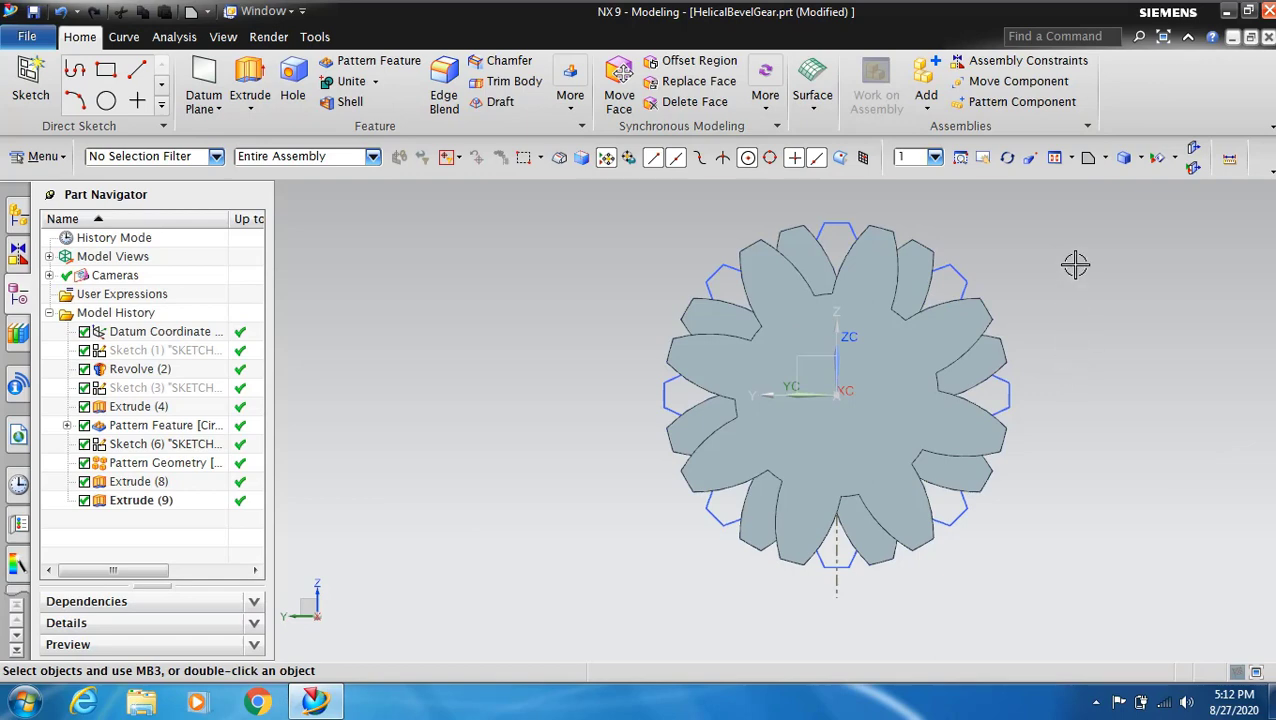
click(1007, 157)
drag(1042, 276, 1034, 302)
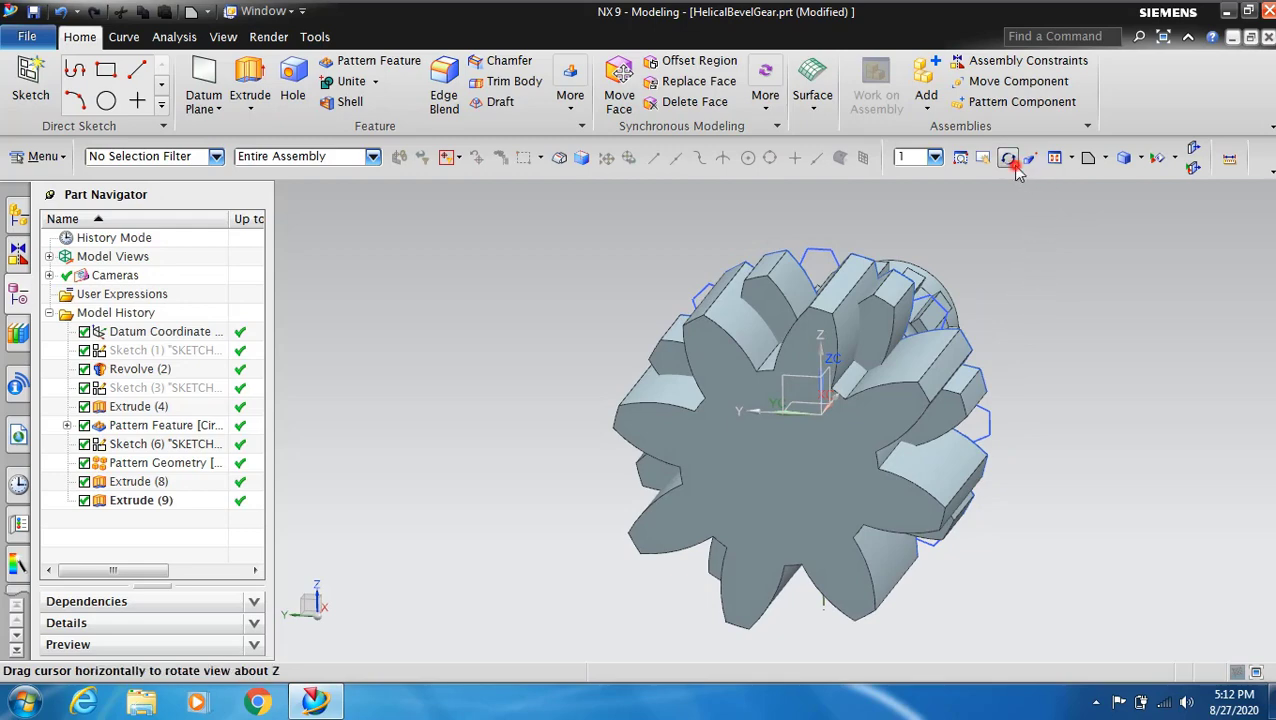
click(571, 100)
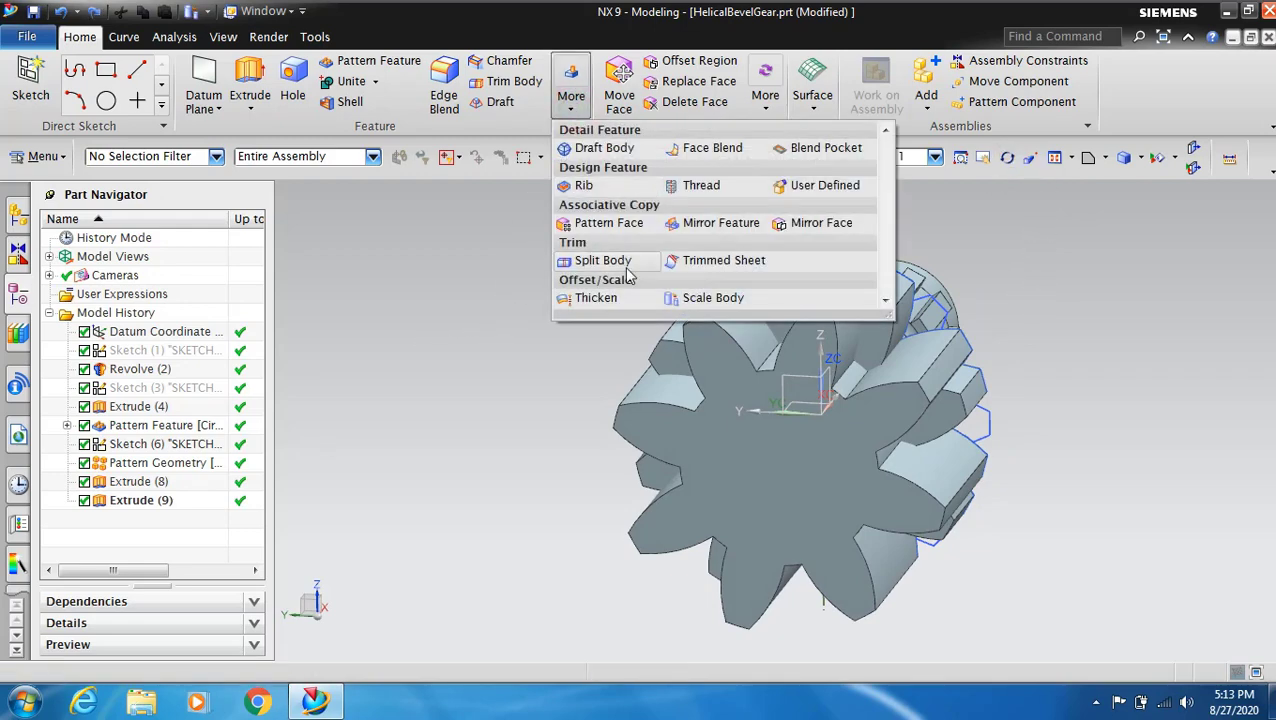
- Scale the gear tooth body by 0.5 in Y and Z
click(700, 297)
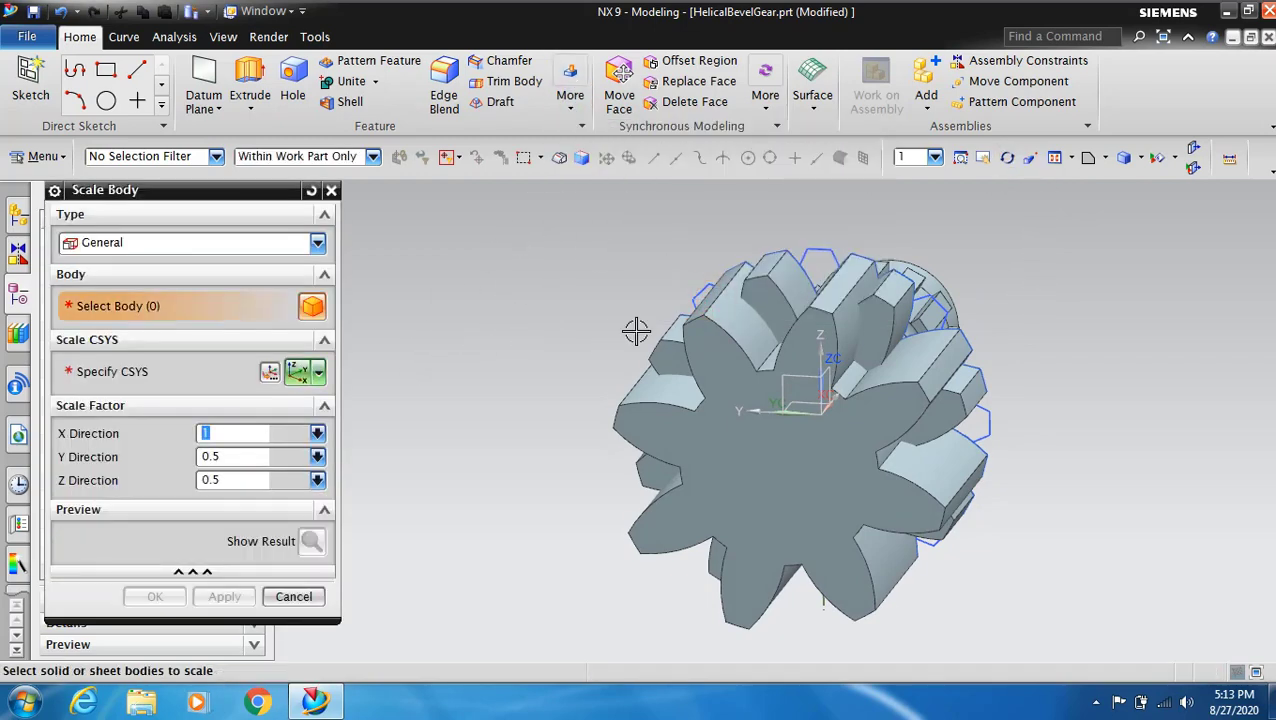
click(768, 286)
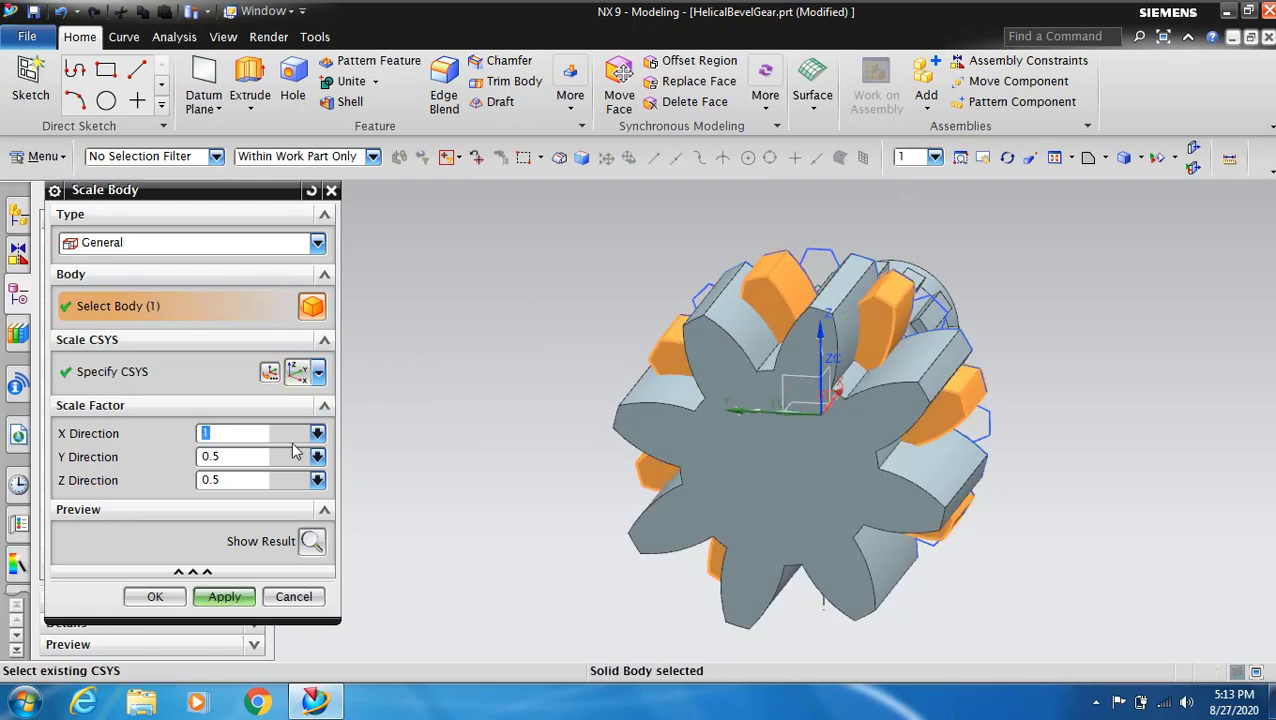
click(228, 457)
drag(228, 457, 199, 456)
text(0.75)
click(224, 596)
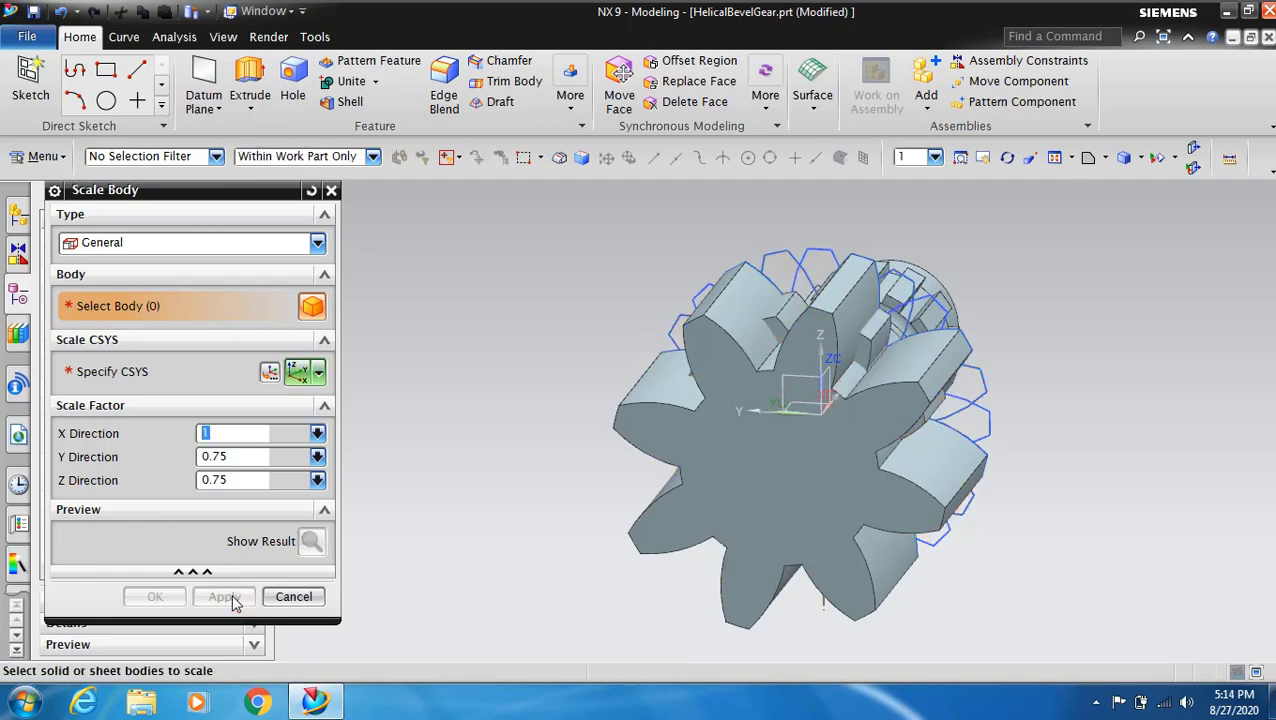
- Scale the Extrude (9) body by 0.75 in Y and Z
click(694, 478)
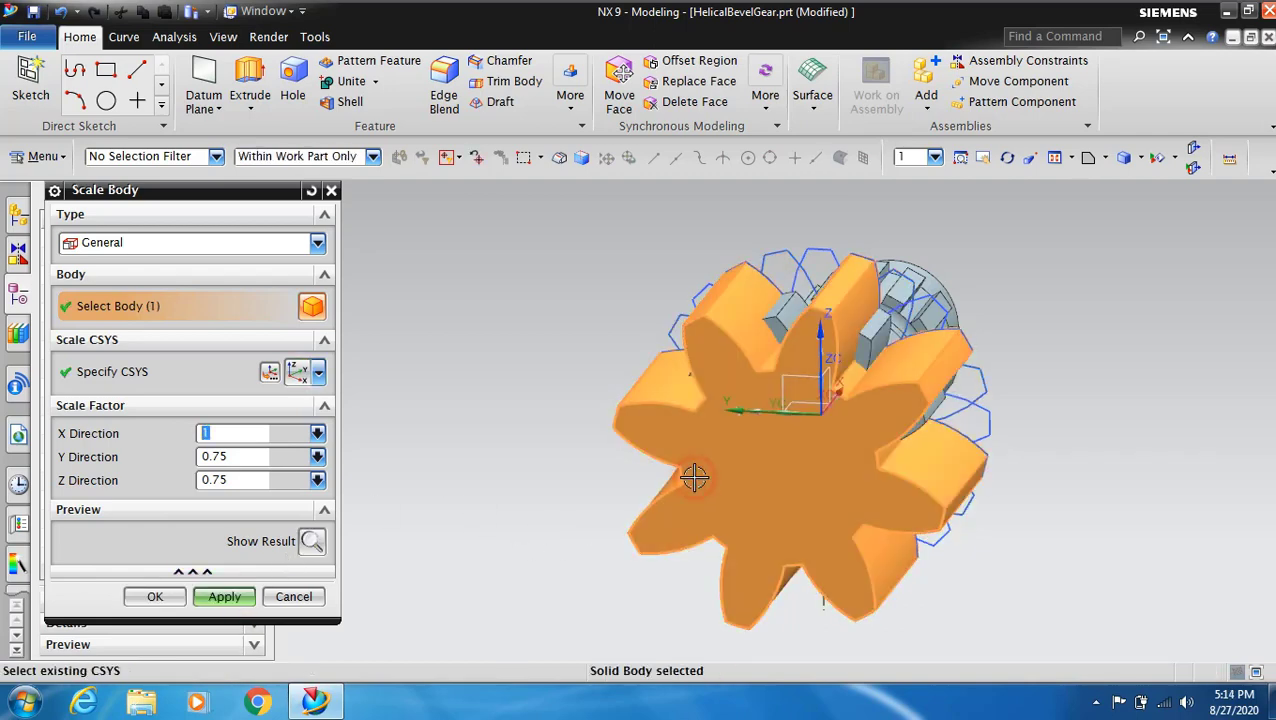
double_click(234, 457)
text(0.5)
key(Tab)
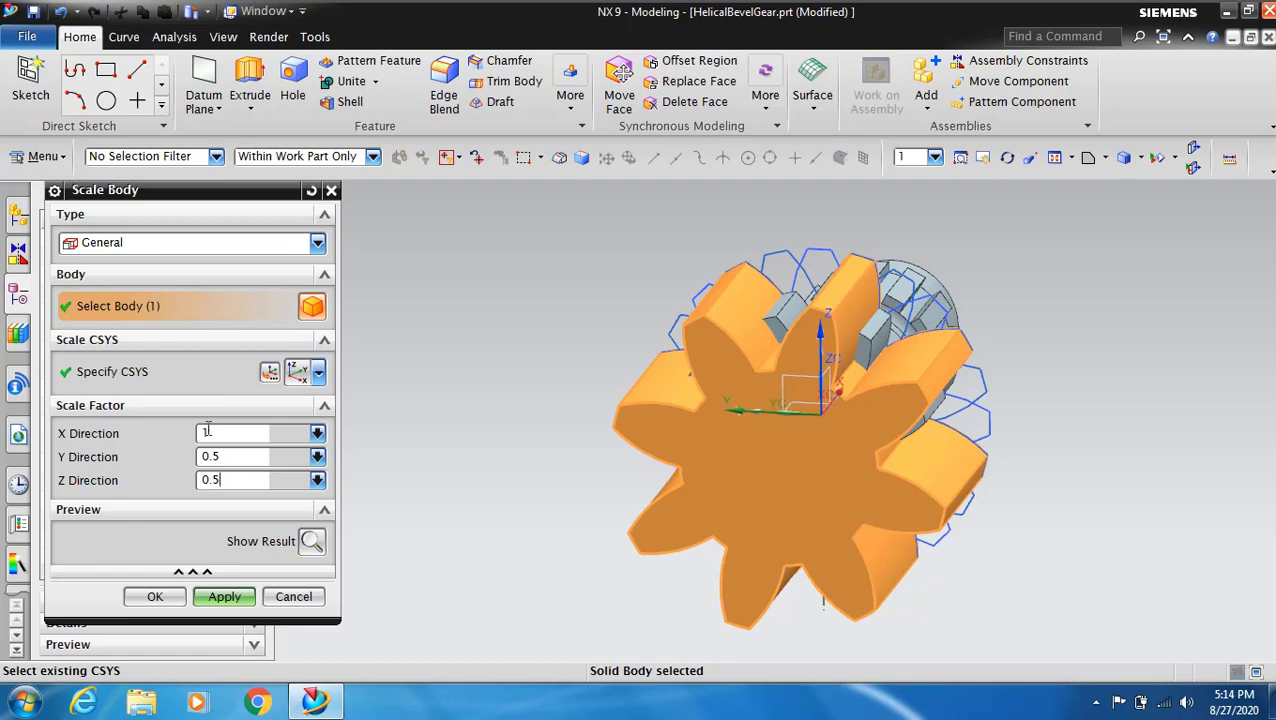
click(224, 597)
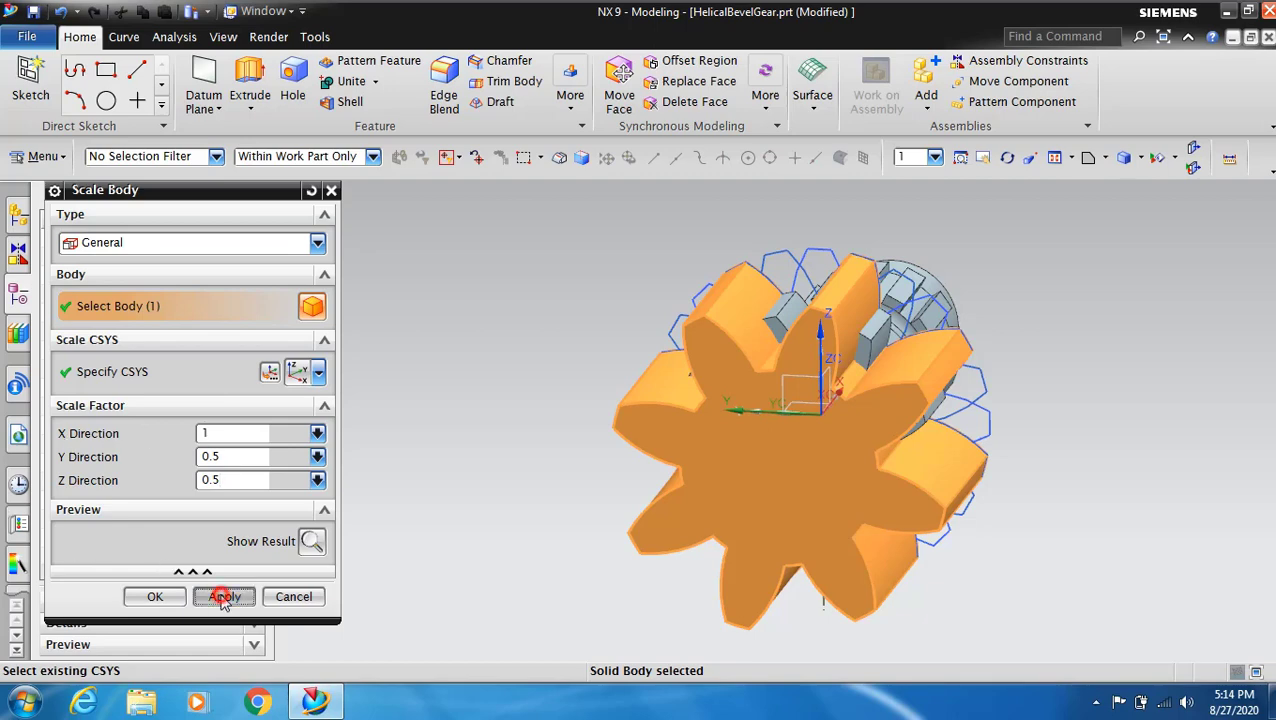
click(314, 595)
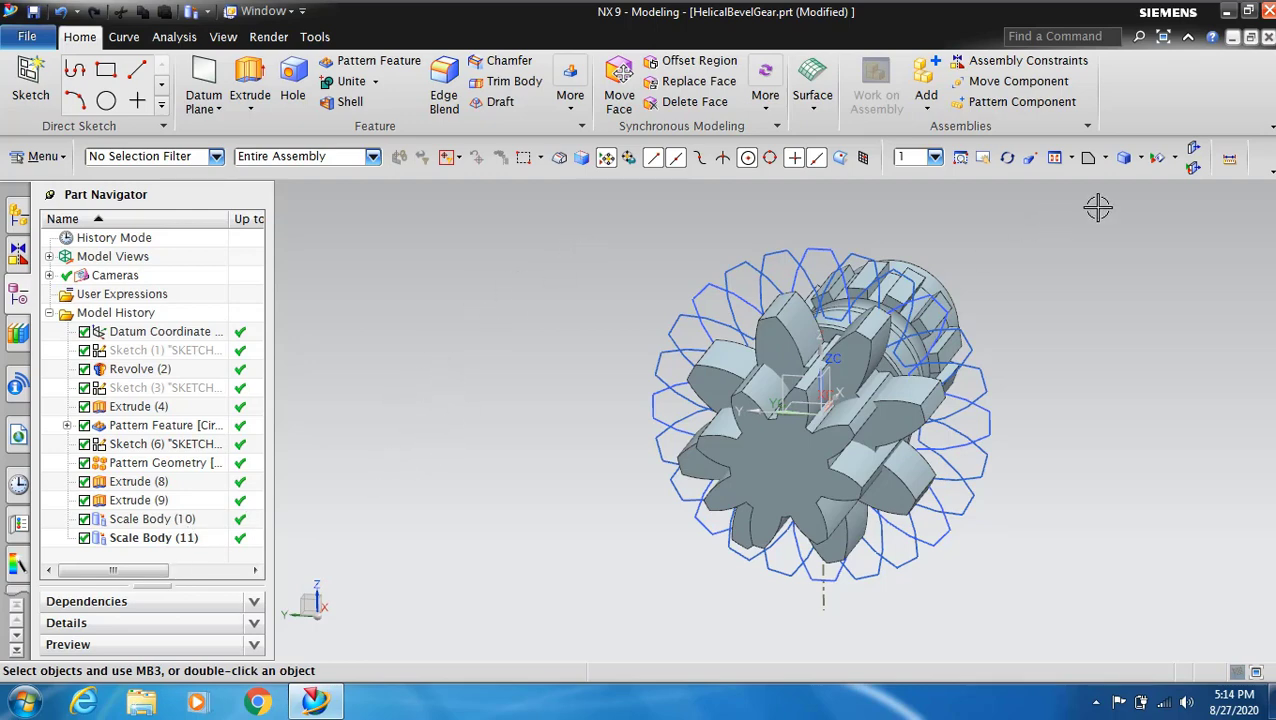
- In front view, hide the Pattern Geometry (7) outline copies
click(1088, 158)
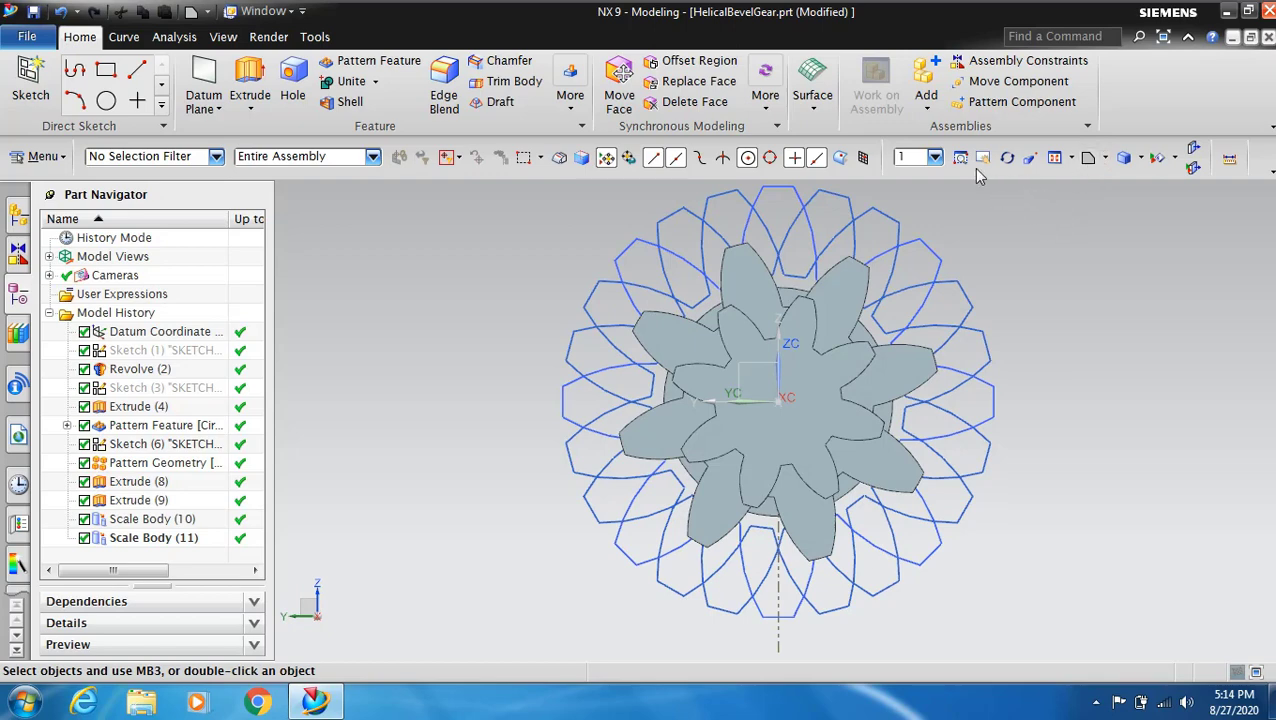
click(142, 465)
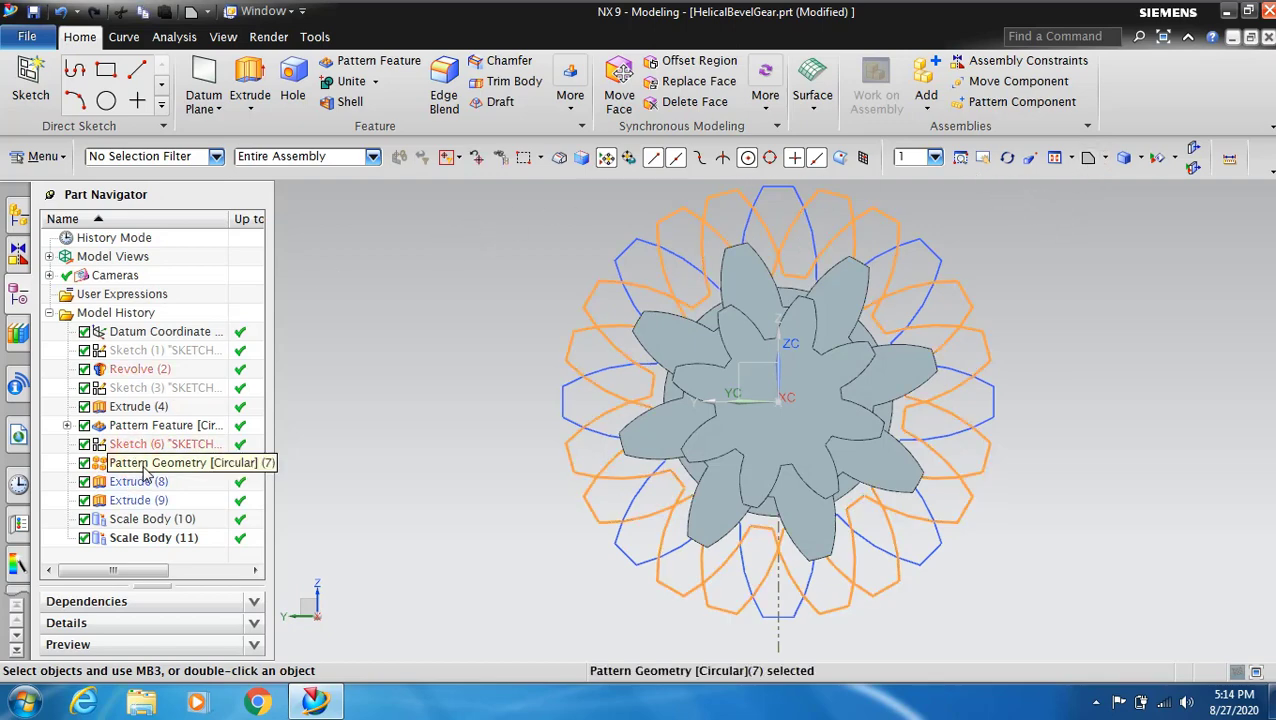
right_click(145, 468)
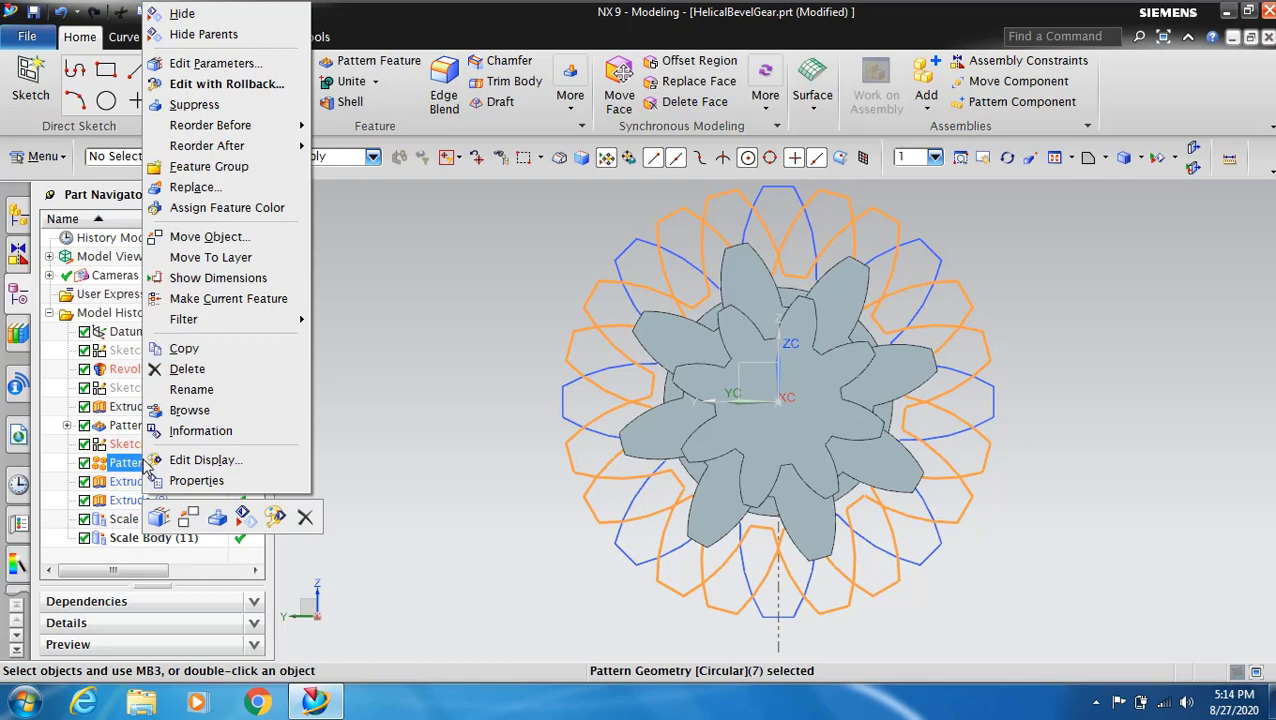
click(244, 516)
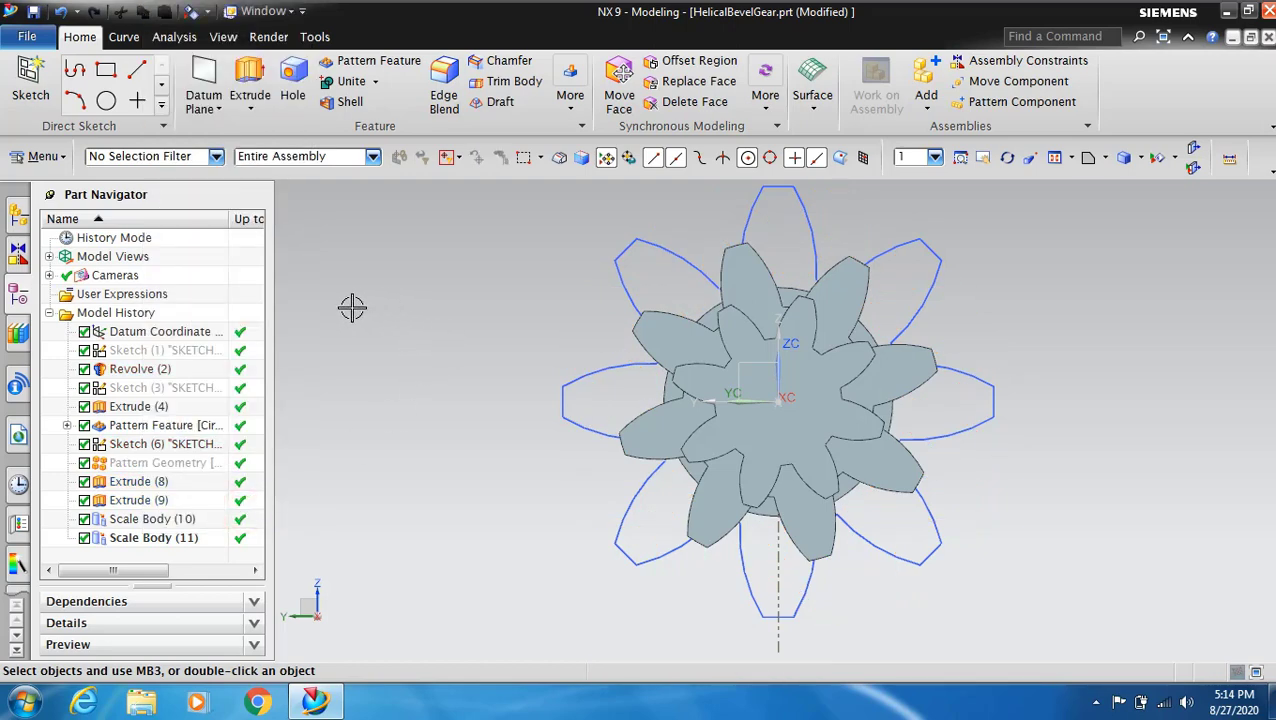
click(824, 125)
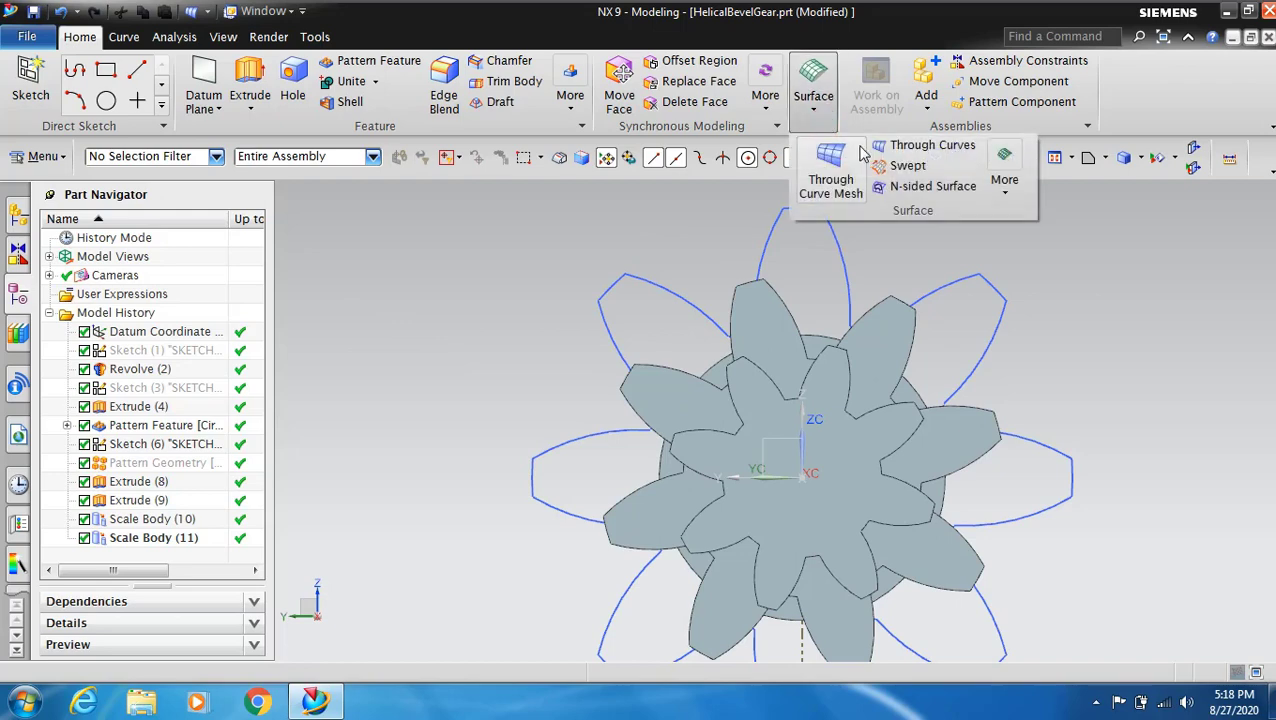
- Start a Through Curves loft with the eight-lobed outline as section 1
click(900, 145)
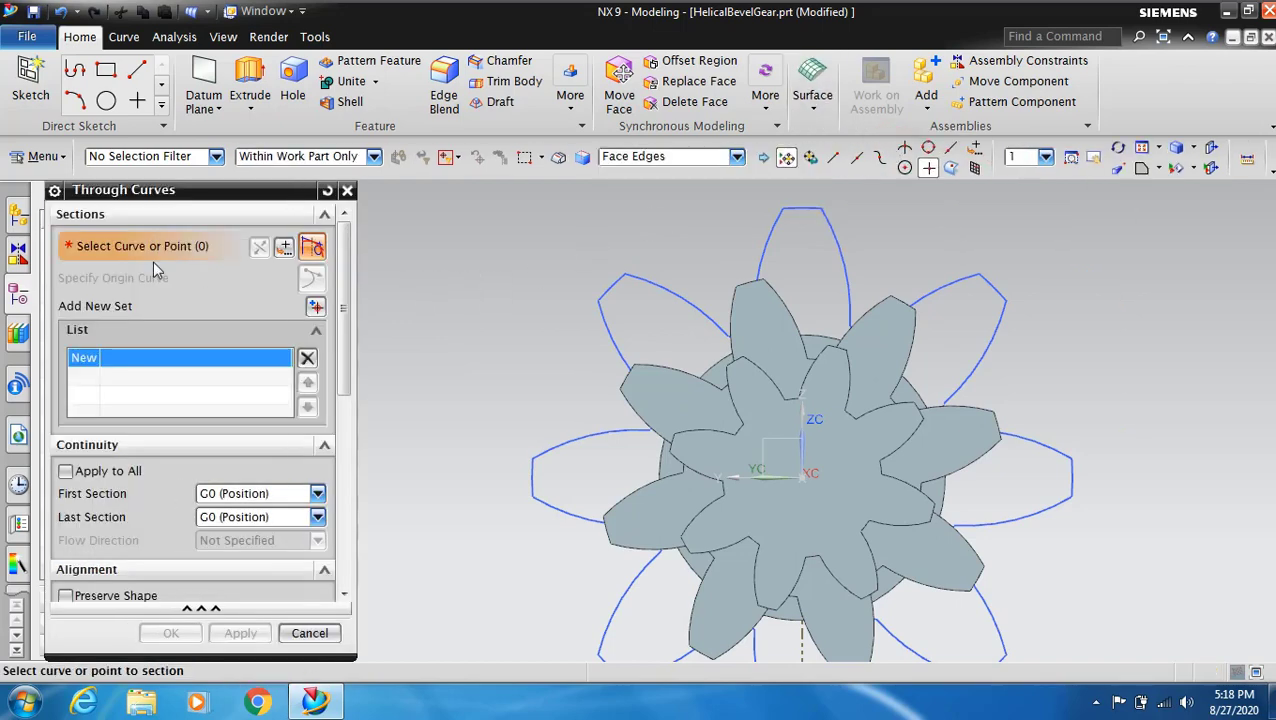
click(153, 249)
click(736, 156)
click(703, 192)
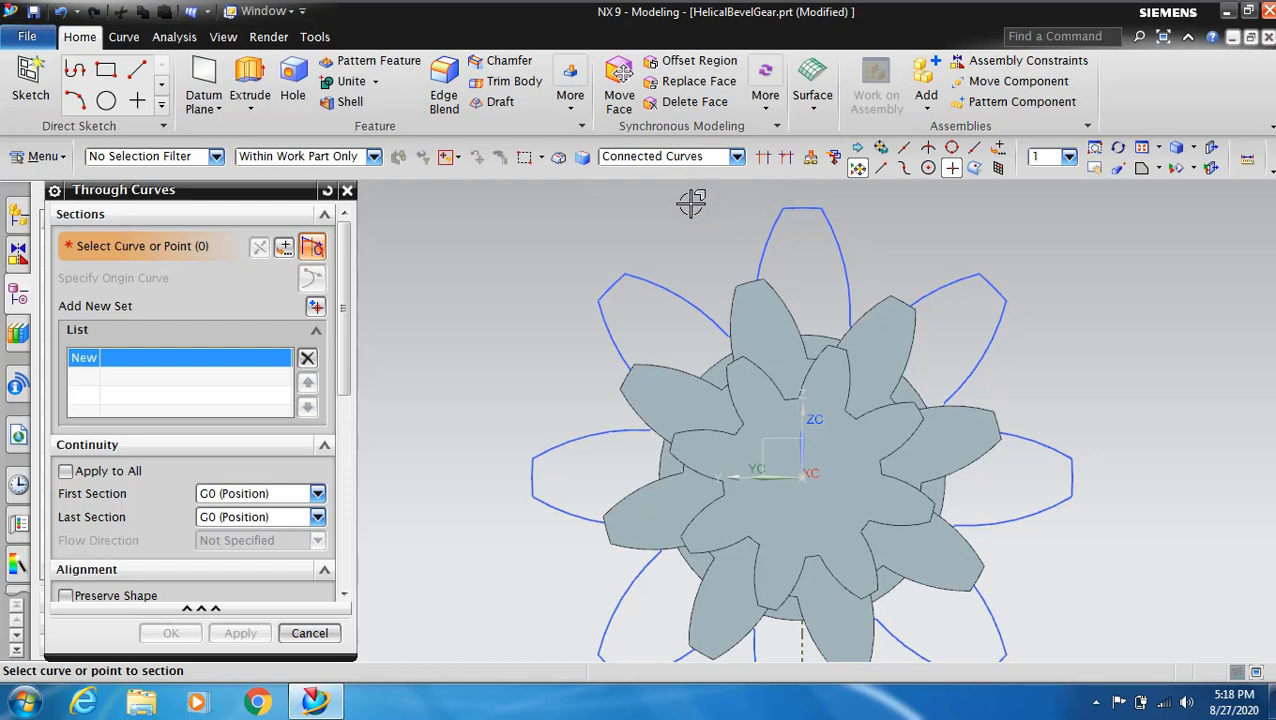
click(824, 208)
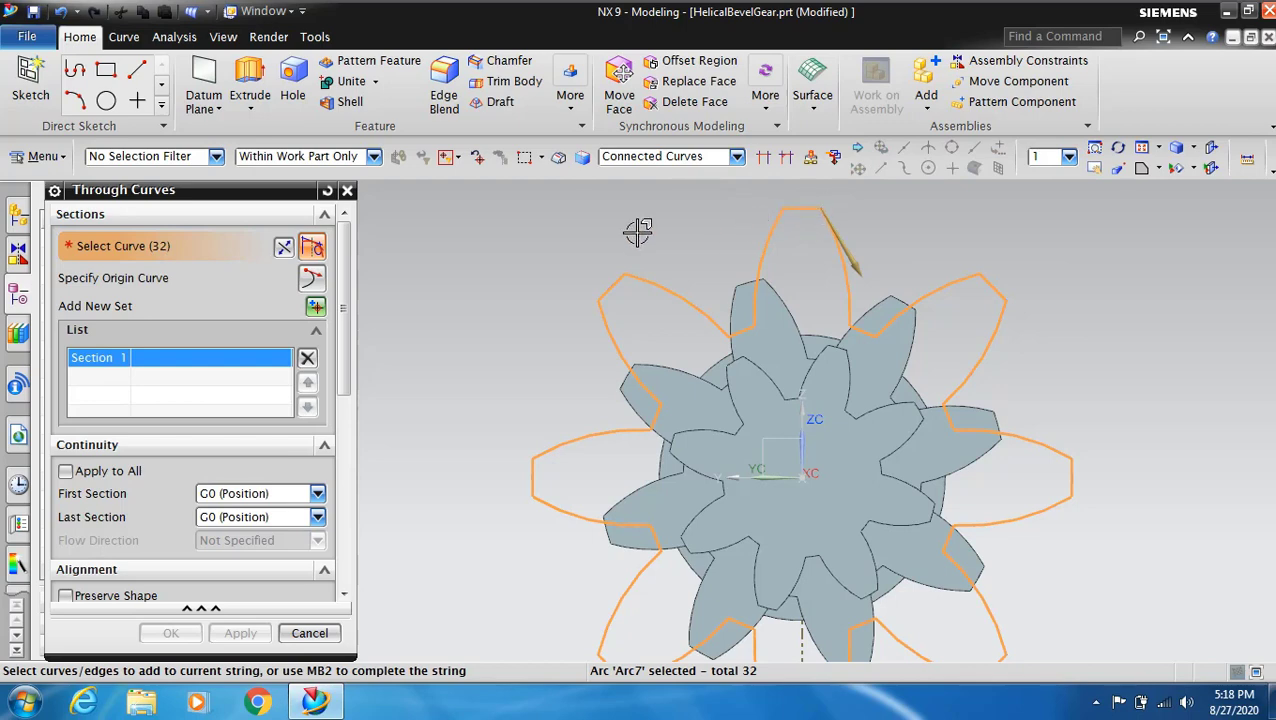
- Add gear face edges as sections 2 and 3, each with an aligning origin curve
click(316, 307)
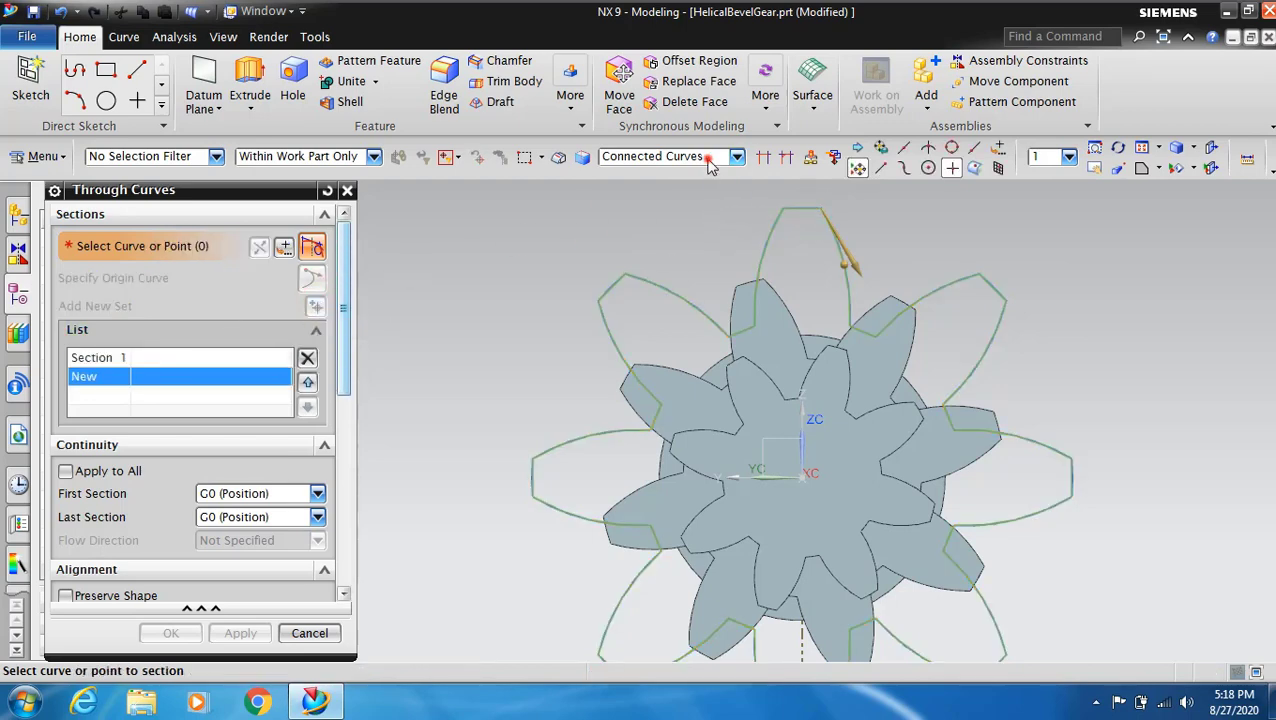
click(708, 158)
click(695, 237)
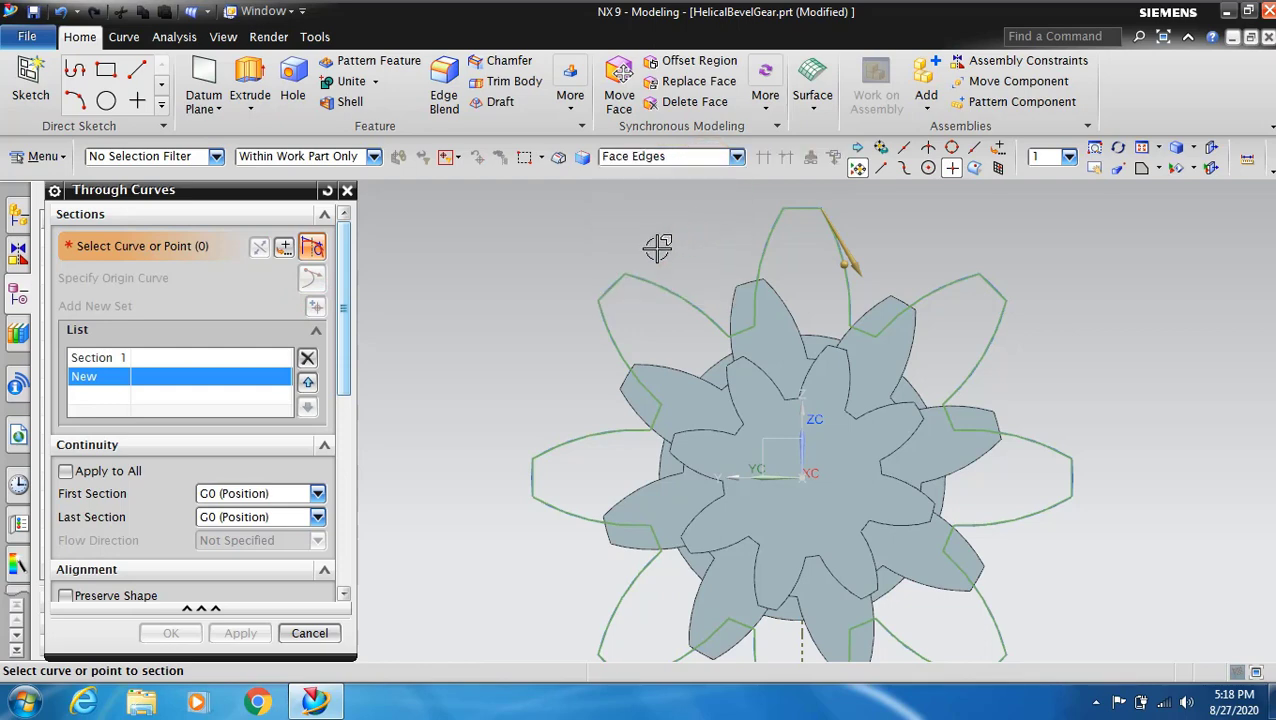
click(787, 317)
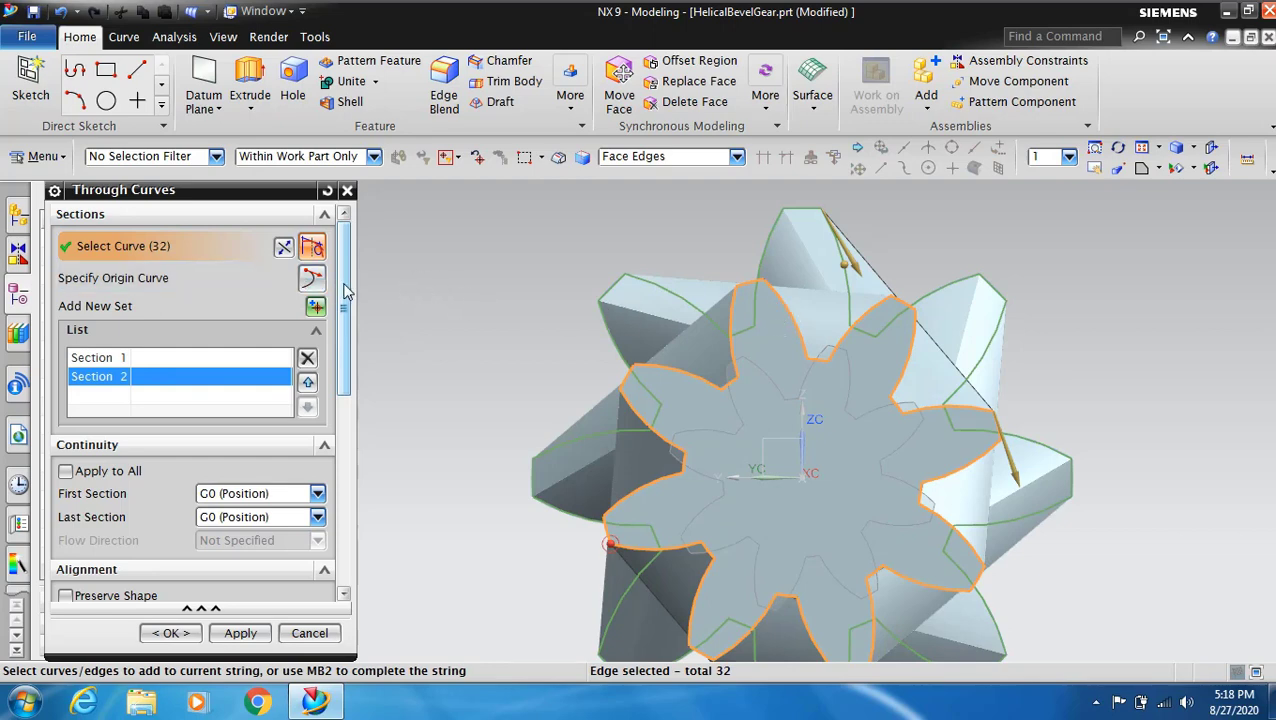
click(313, 278)
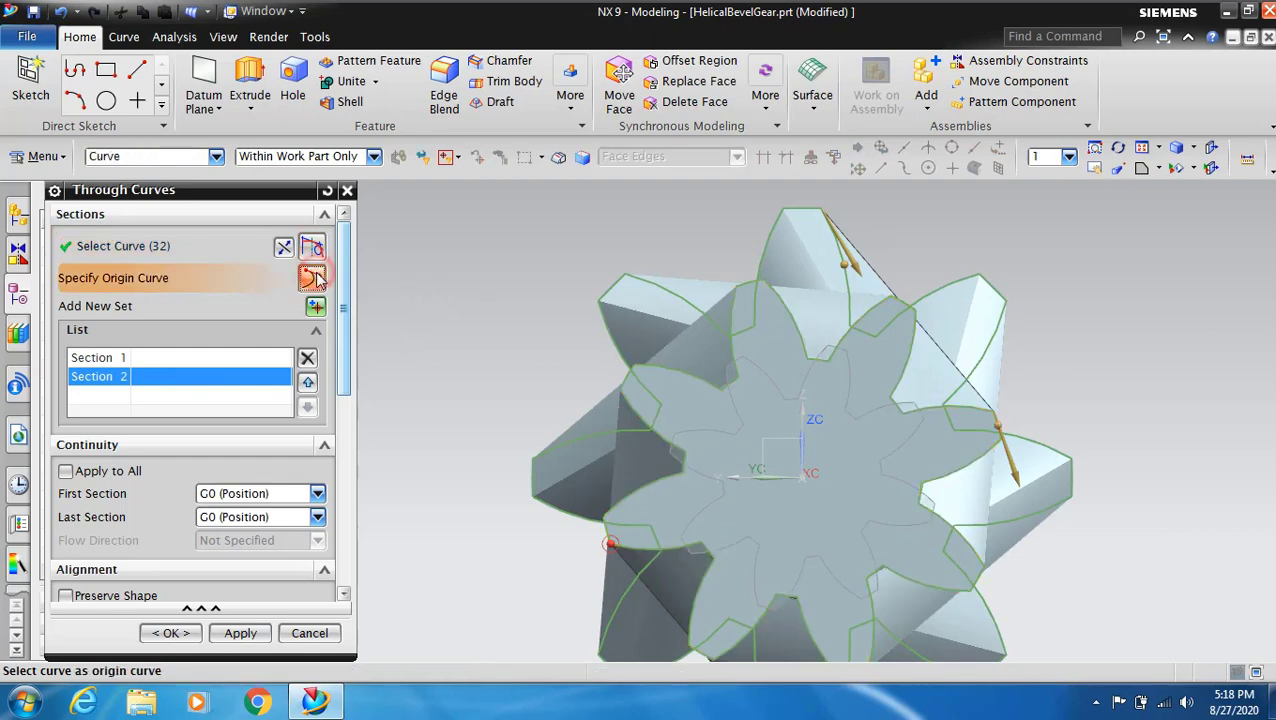
click(788, 304)
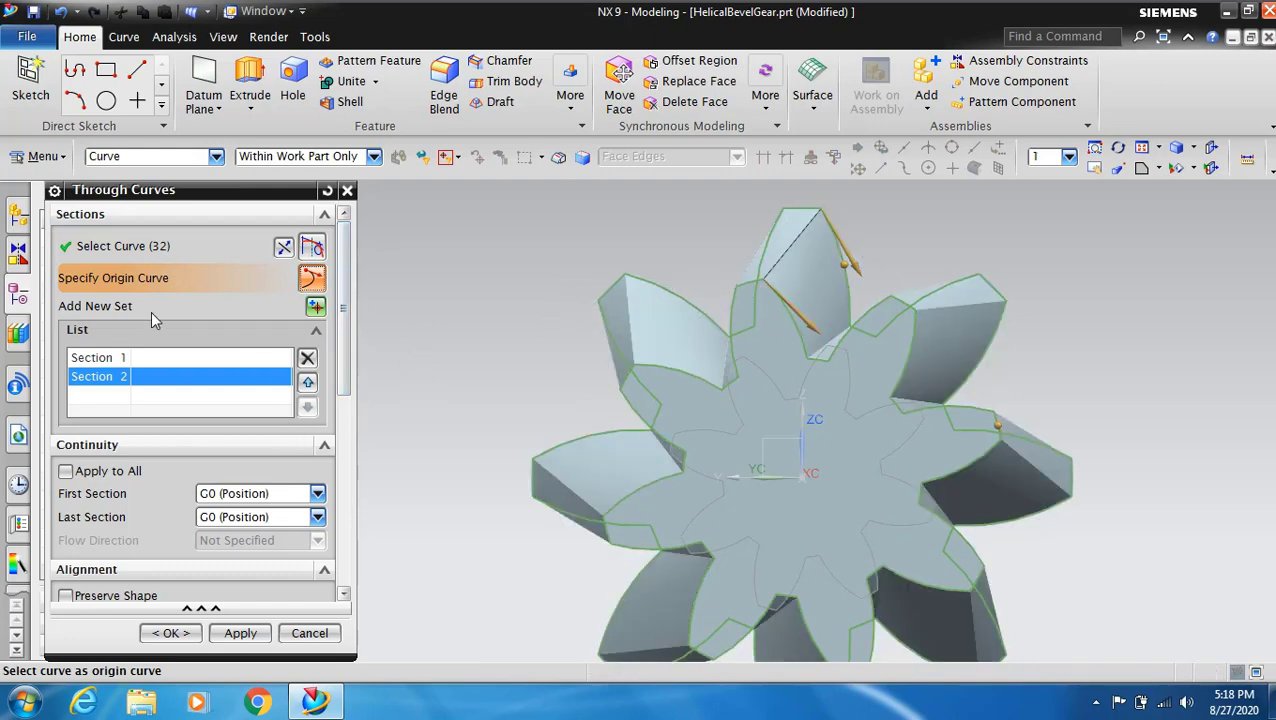
click(315, 306)
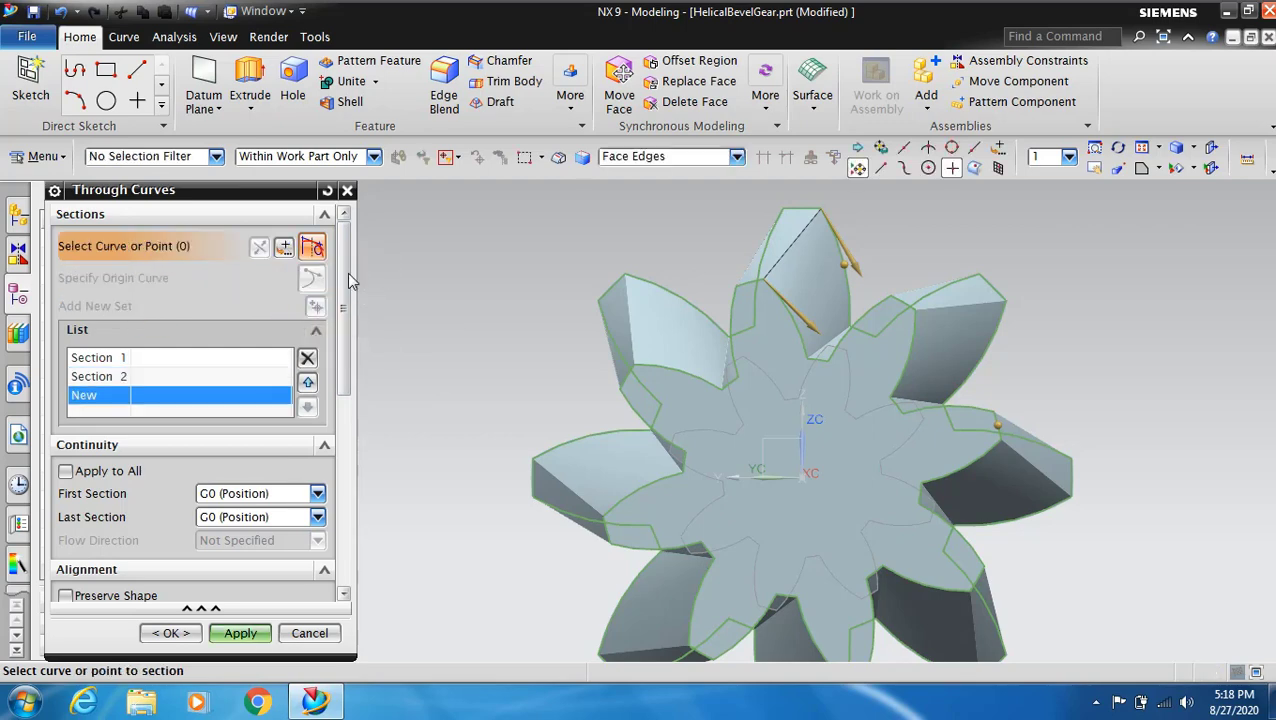
click(761, 403)
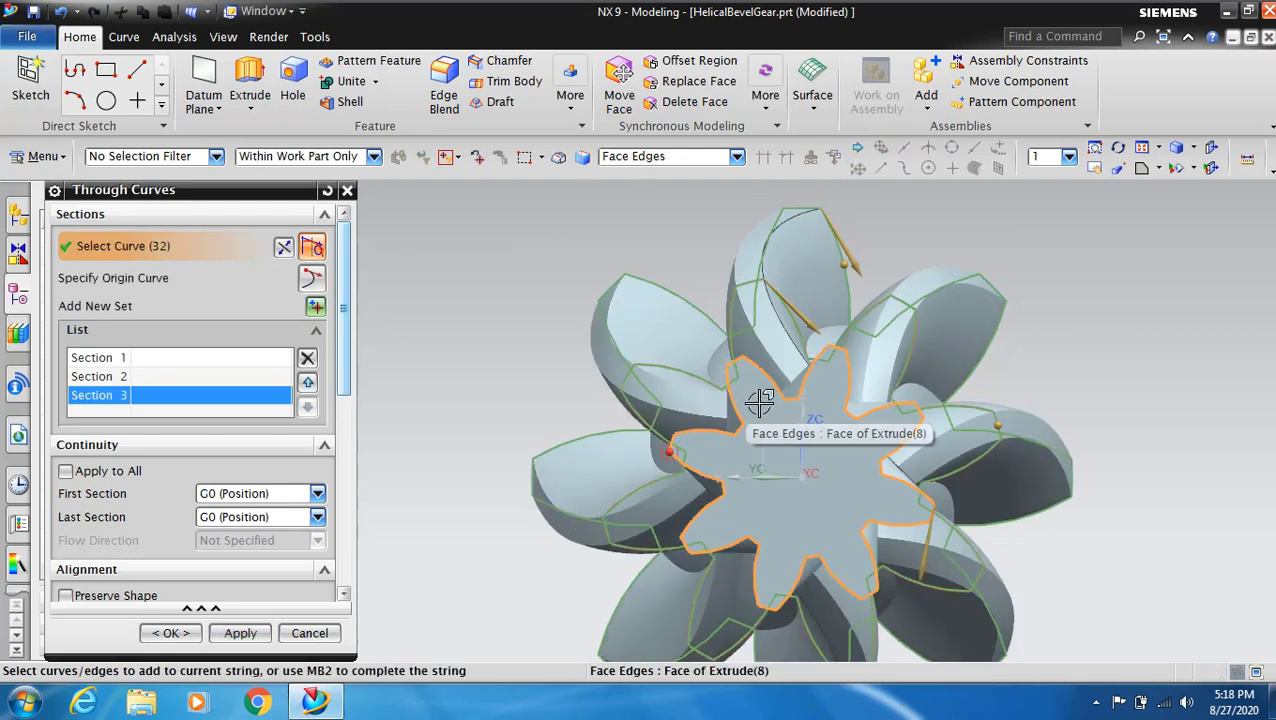
click(312, 280)
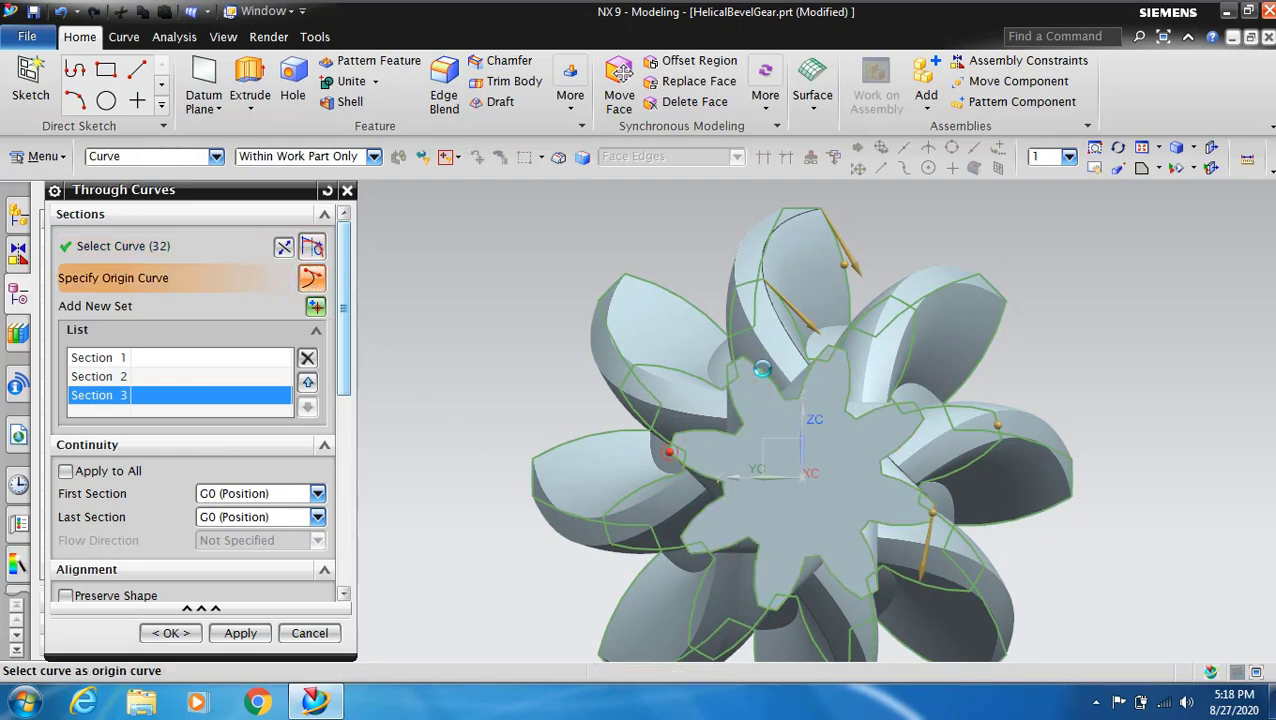
click(762, 369)
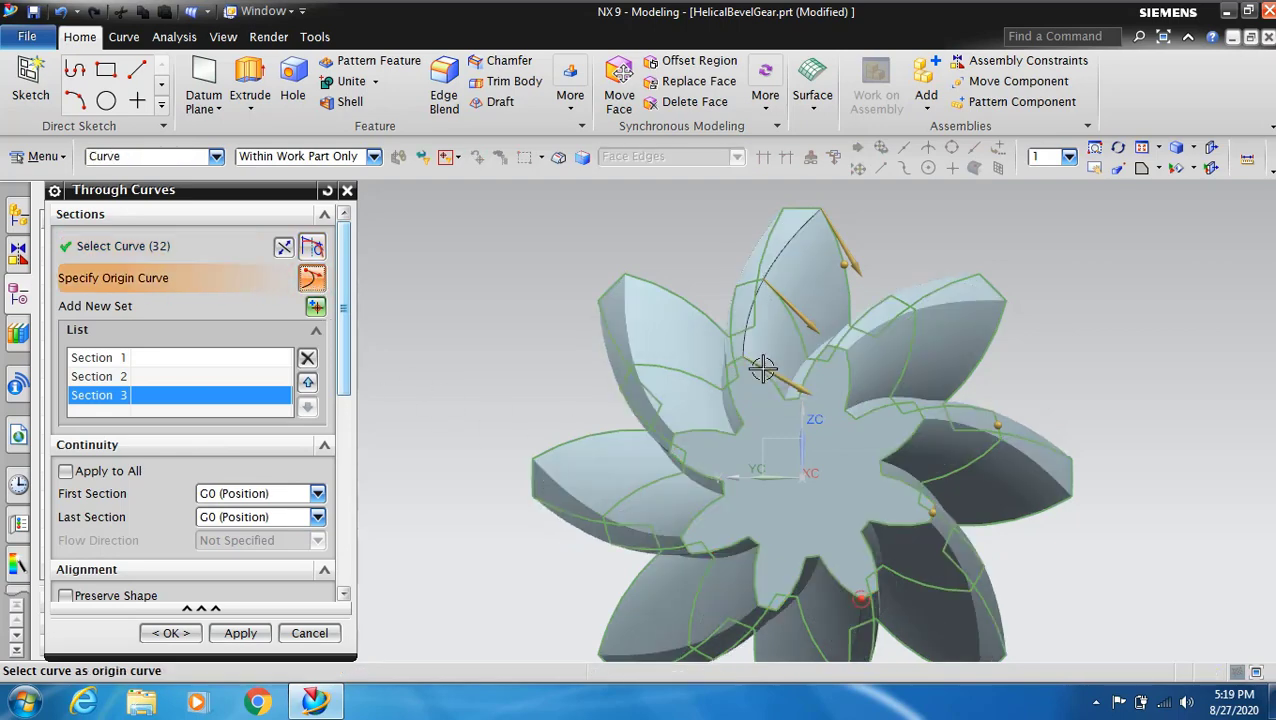
- Create the lofted helical teeth through the three sections
click(1116, 150)
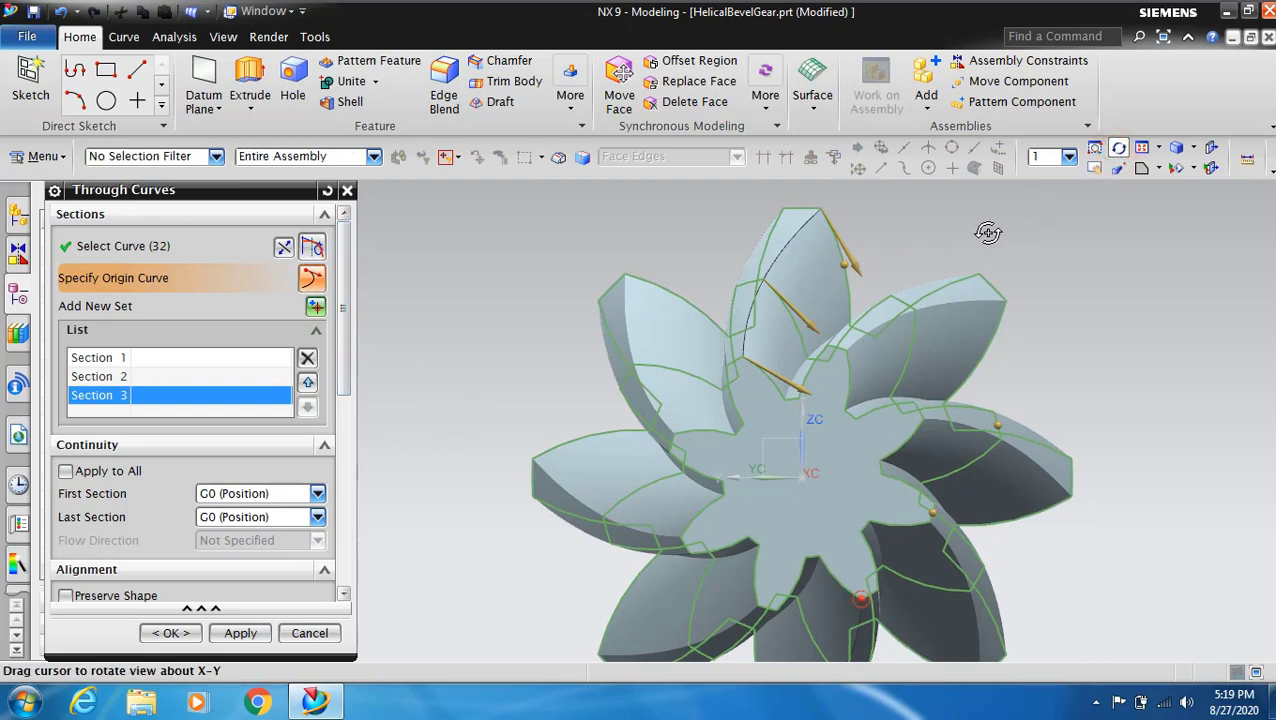
mouse_move(984, 229)
mouse_down()
mouse_move(1021, 236)
mouse_move(1040, 217)
mouse_move(920, 239)
mouse_move(908, 205)
mouse_move(906, 242)
mouse_move(899, 221)
mouse_move(1055, 204)
mouse_up()
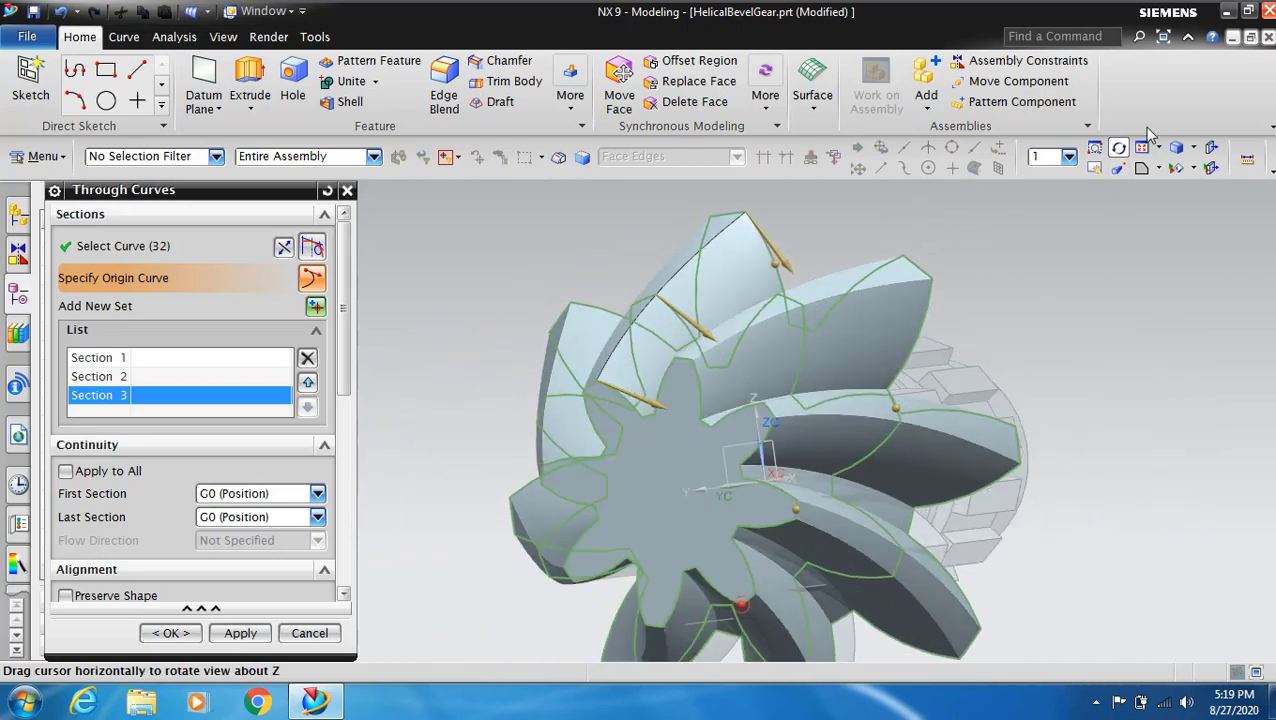
click(1118, 150)
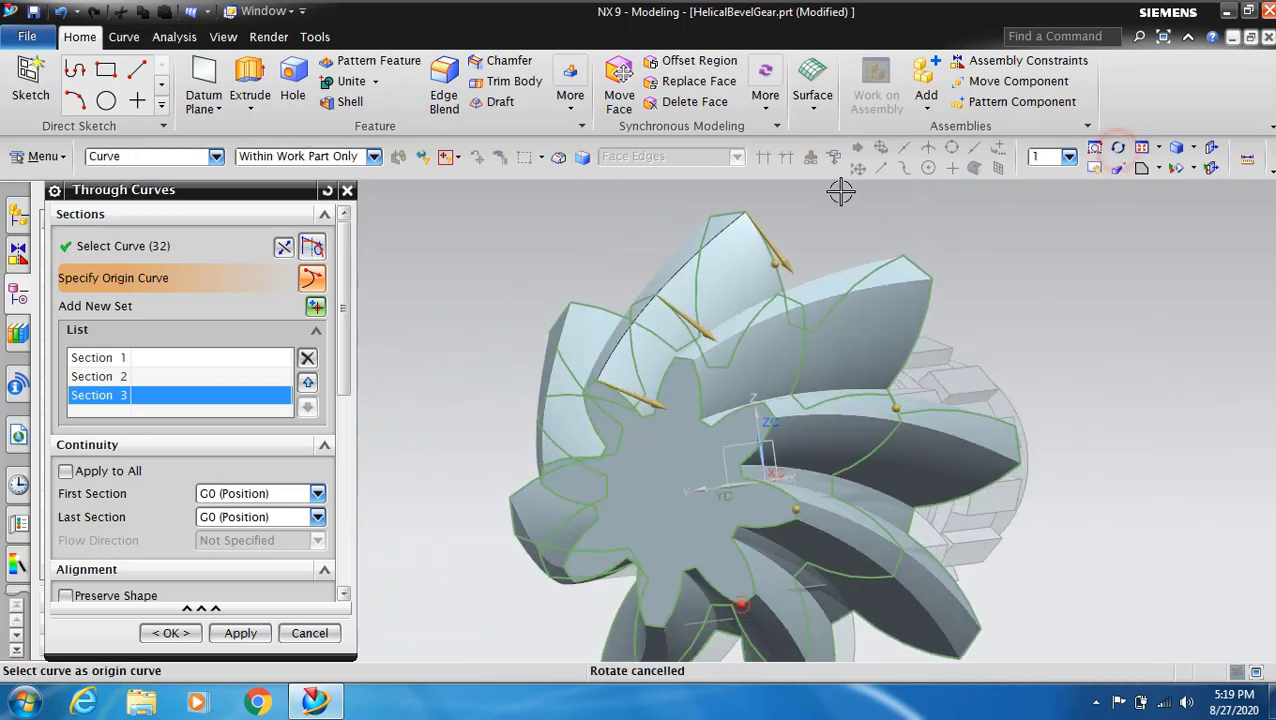
click(259, 634)
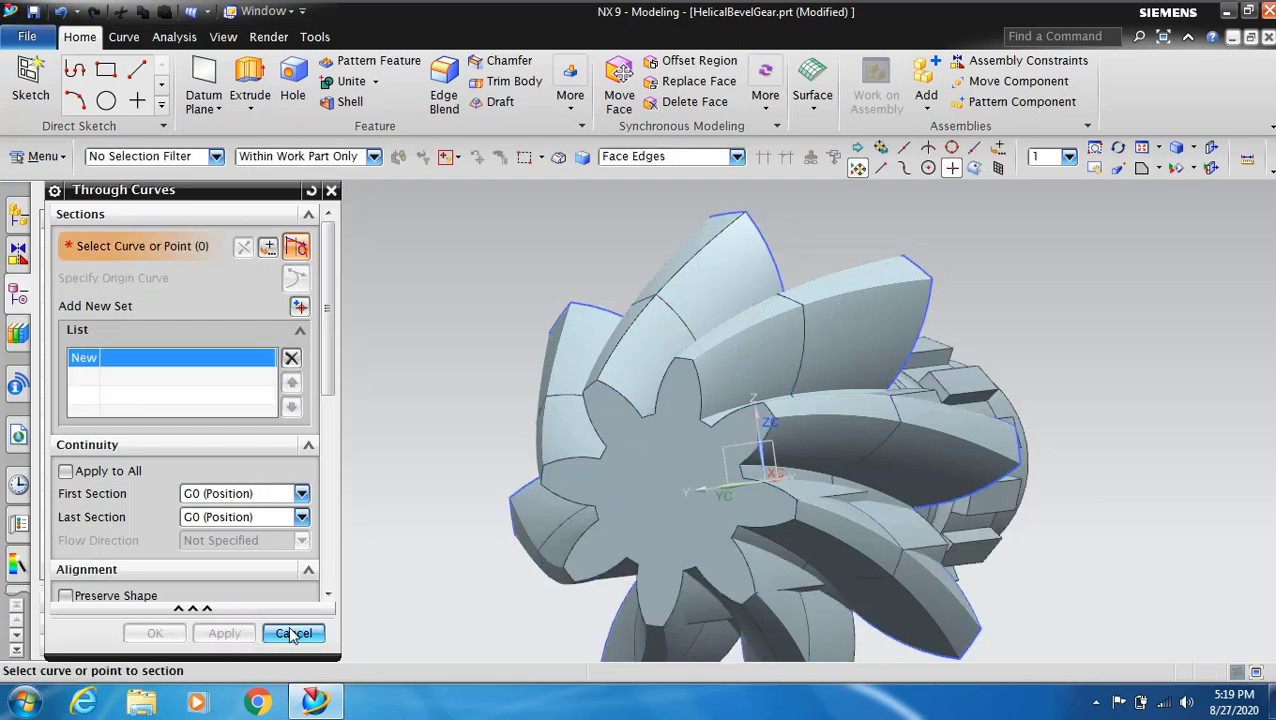
click(293, 633)
scroll(530, 390, down, 1)
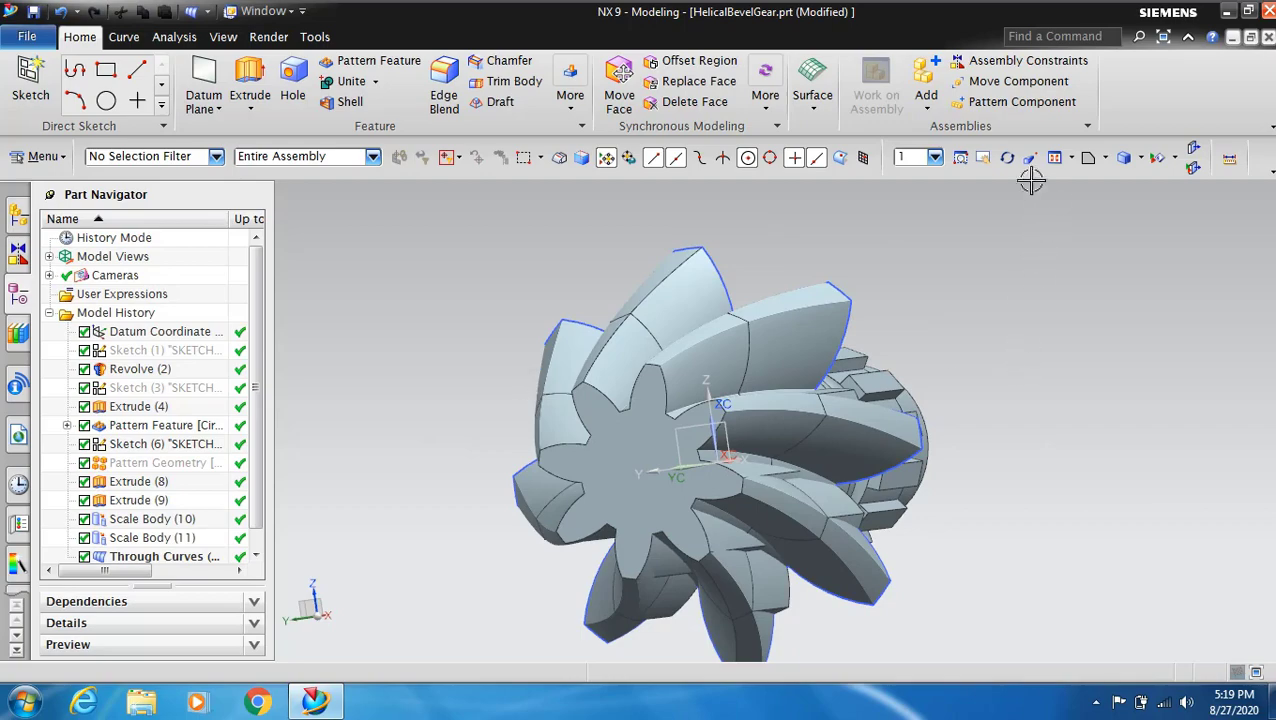
- Group Extrude (8) and Extrude (9) into a feature group named 'Refference Solid'
click(1007, 157)
mouse_move(1003, 279)
mouse_down()
mouse_move(1057, 232)
mouse_move(1000, 236)
mouse_up()
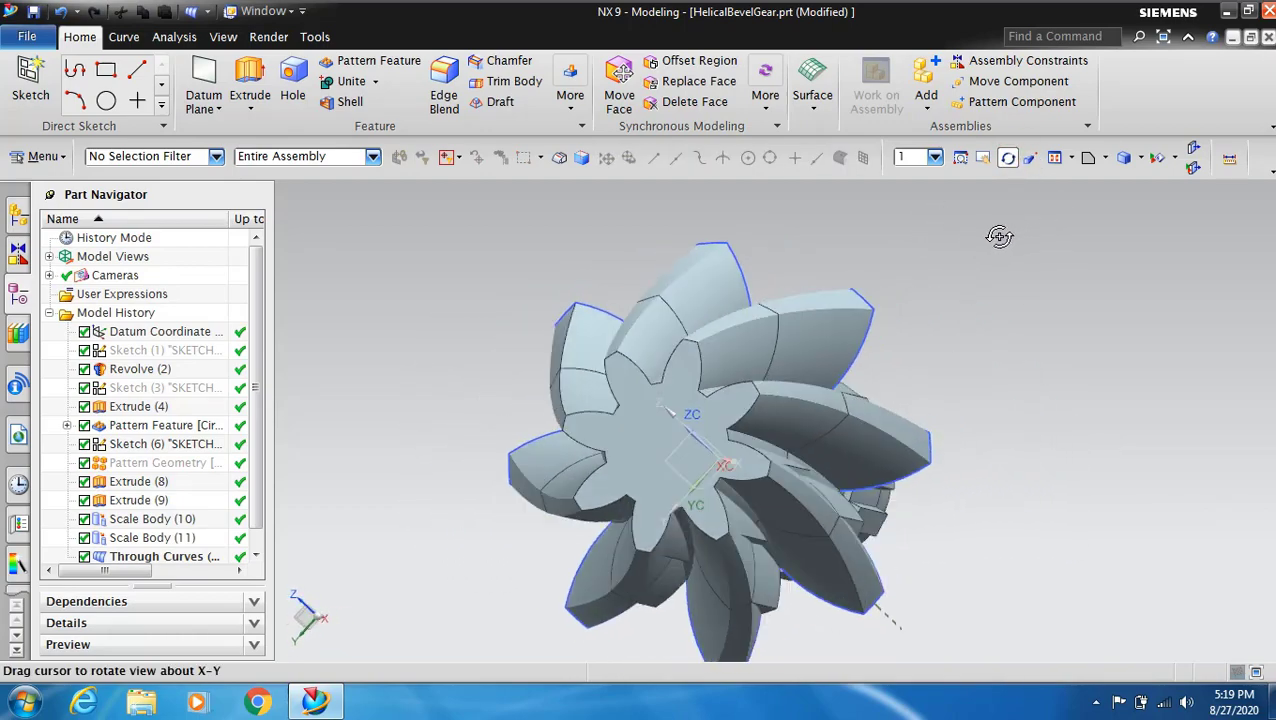
click(1007, 157)
scroll(250, 488, down, 1)
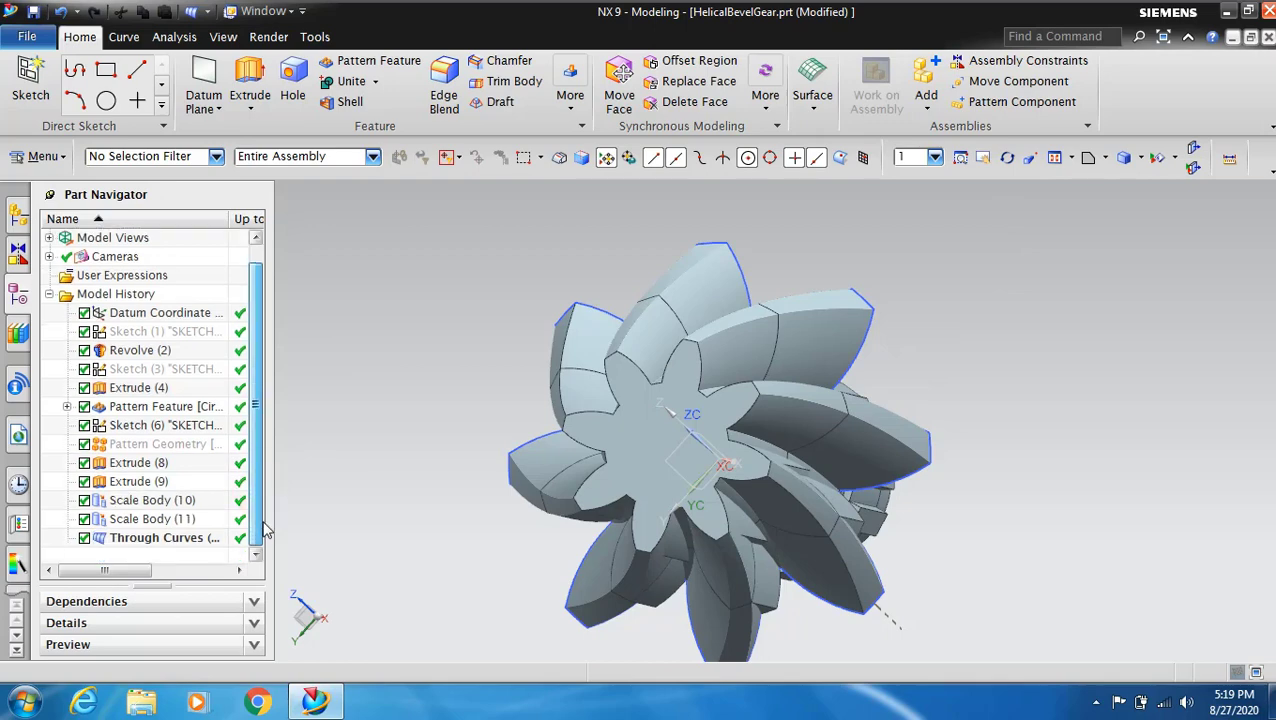
click(148, 465)
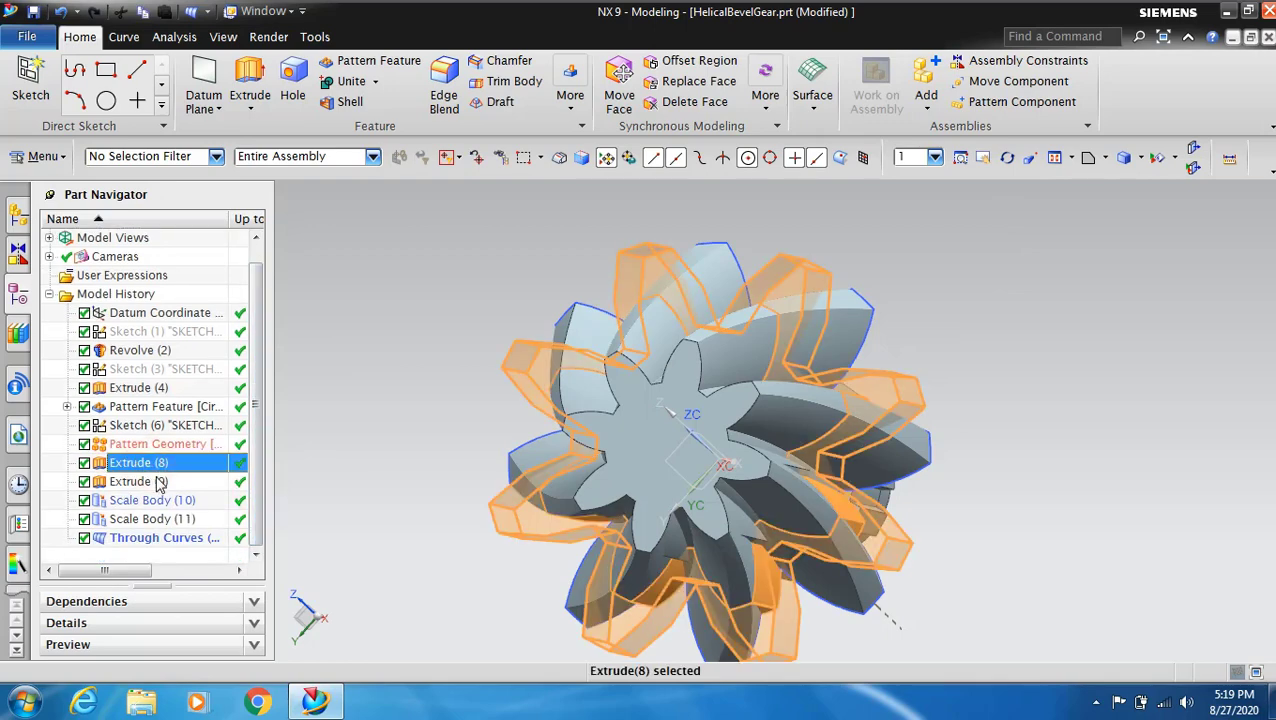
ctrl+click(155, 481)
right_click(165, 467)
click(222, 273)
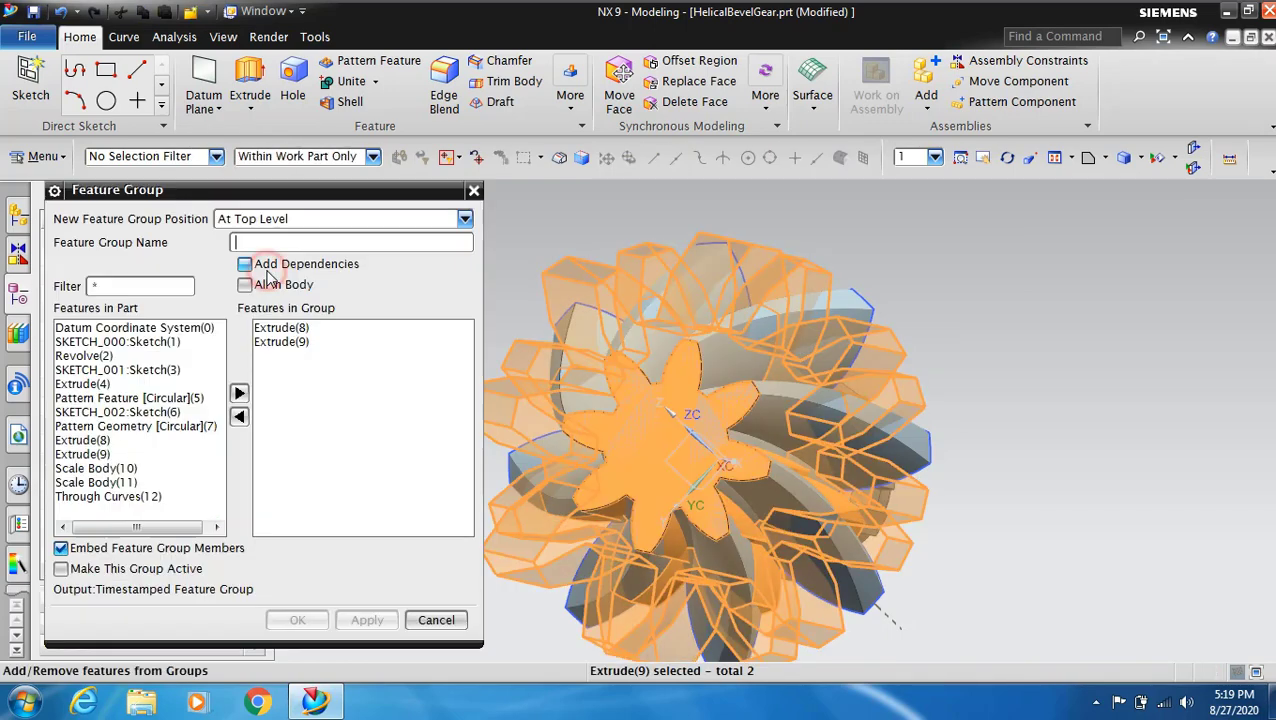
text(Reff)
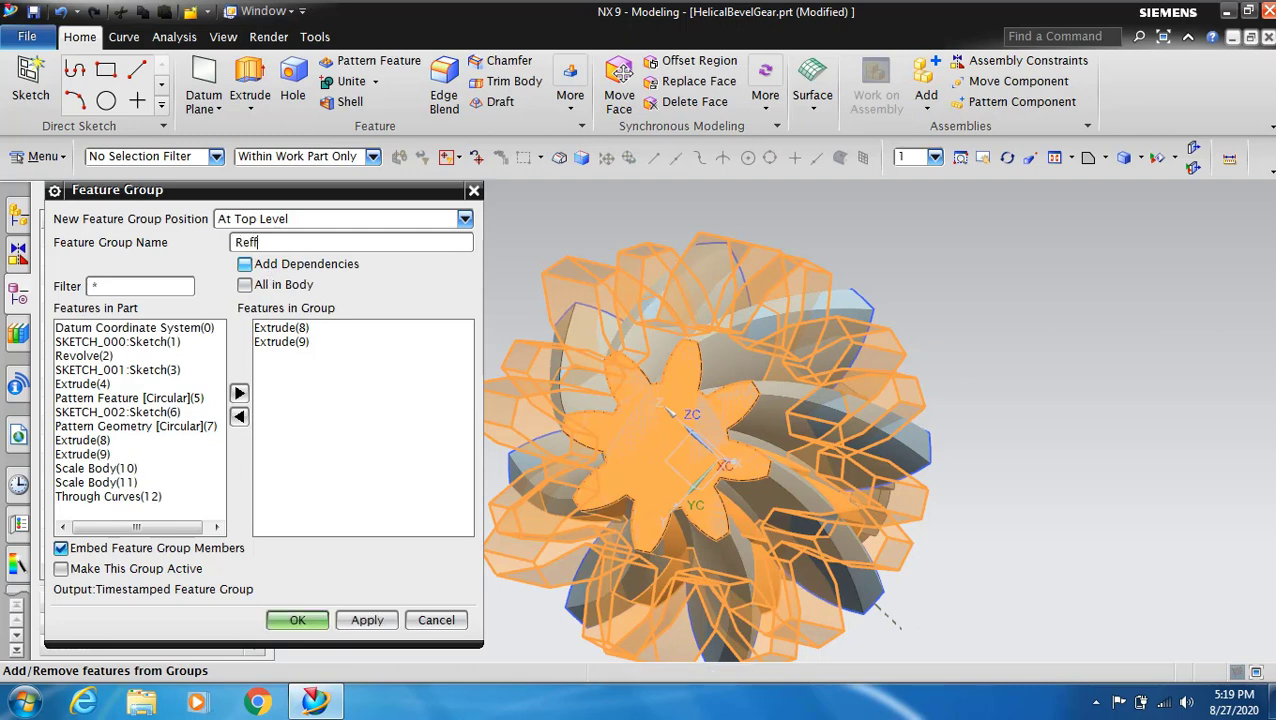
text(erence Solid)
click(367, 620)
- Close the feature group dialog and hide Feature Group (13) 'Refference Solid'
click(436, 620)
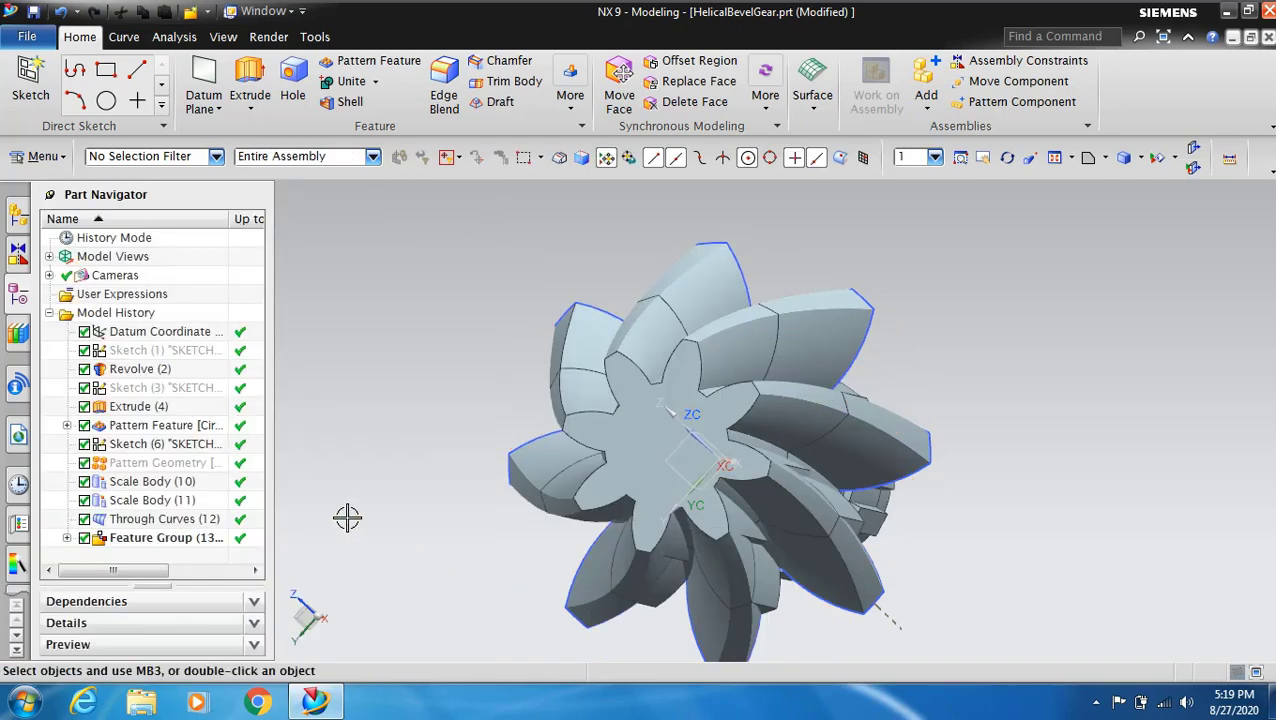
right_click(170, 546)
click(256, 568)
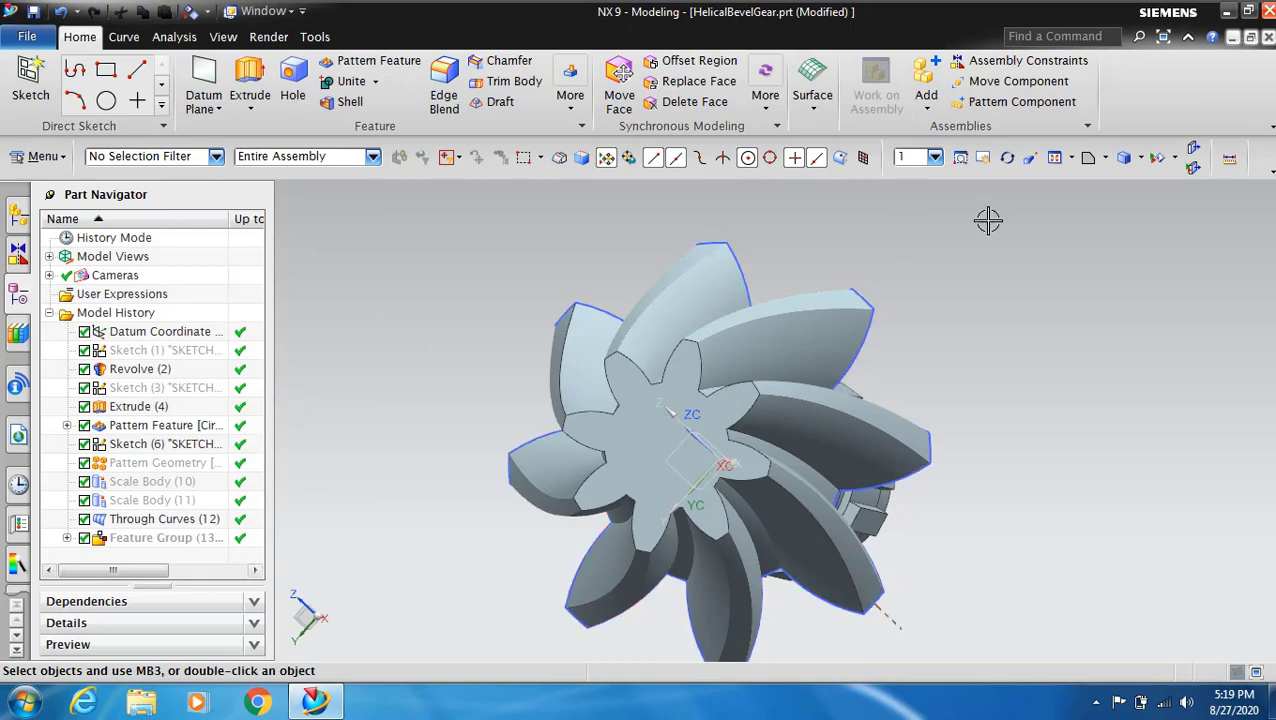
- Hide the Sketch (6) gear outline and orbit to a side view of the teeth and splined shaft
click(1007, 157)
drag(1016, 320, 990, 306)
mouse_move(917, 335)
middle_down()
mouse_move(1027, 264)
mouse_move(1005, 265)
mouse_move(1000, 233)
mouse_move(937, 276)
mouse_move(921, 338)
mouse_move(927, 314)
middle_up()
middle_drag(1006, 168, 1008, 170)
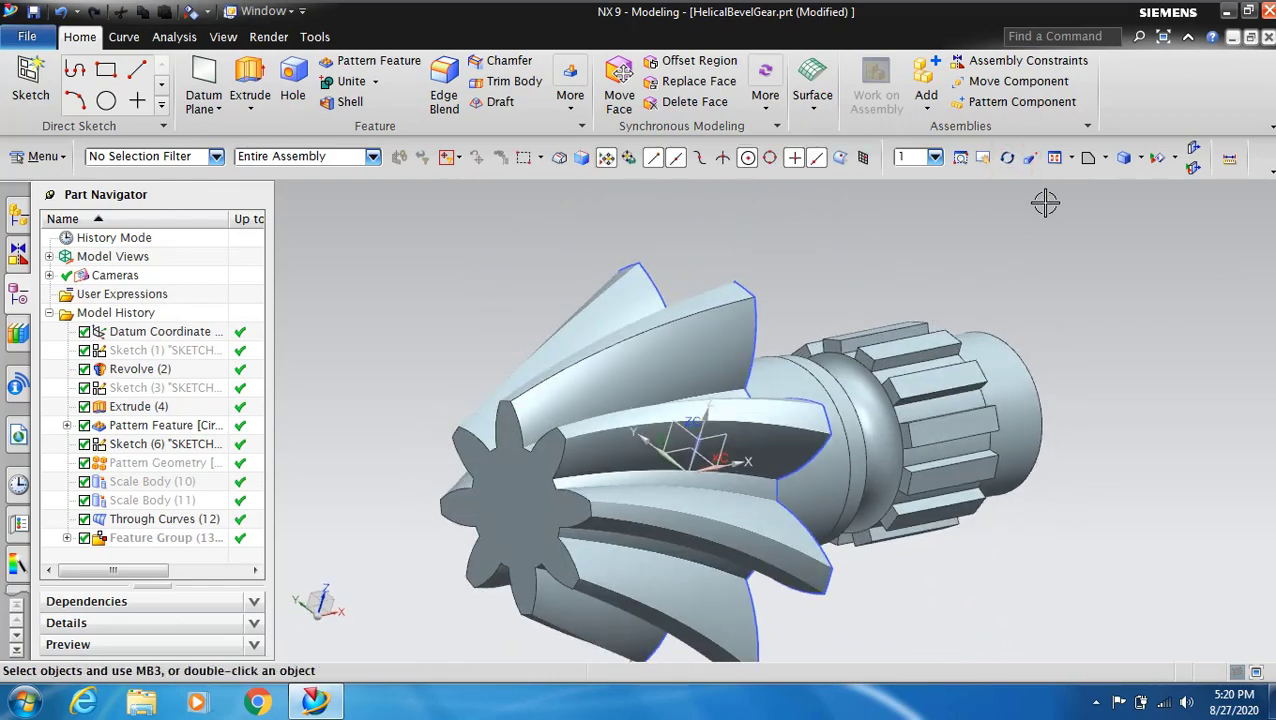
right_click(756, 324)
click(861, 196)
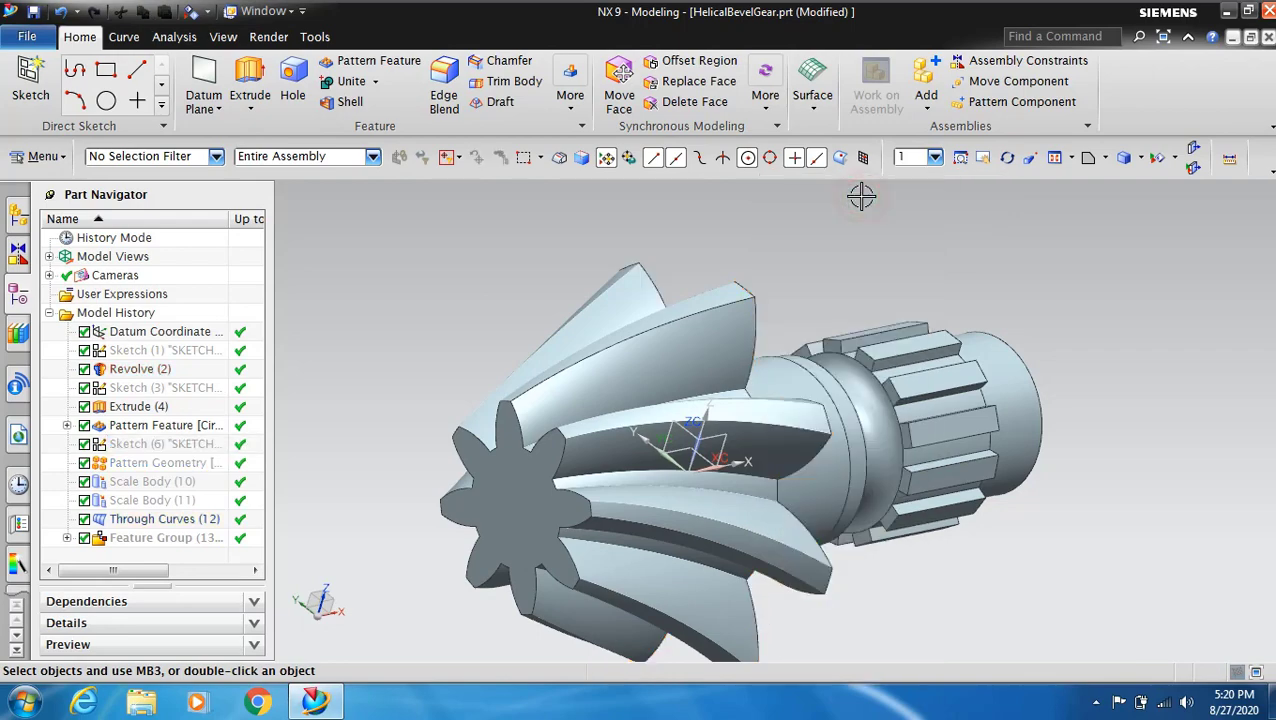
middle_drag(868, 264, 1005, 228)
click(1007, 157)
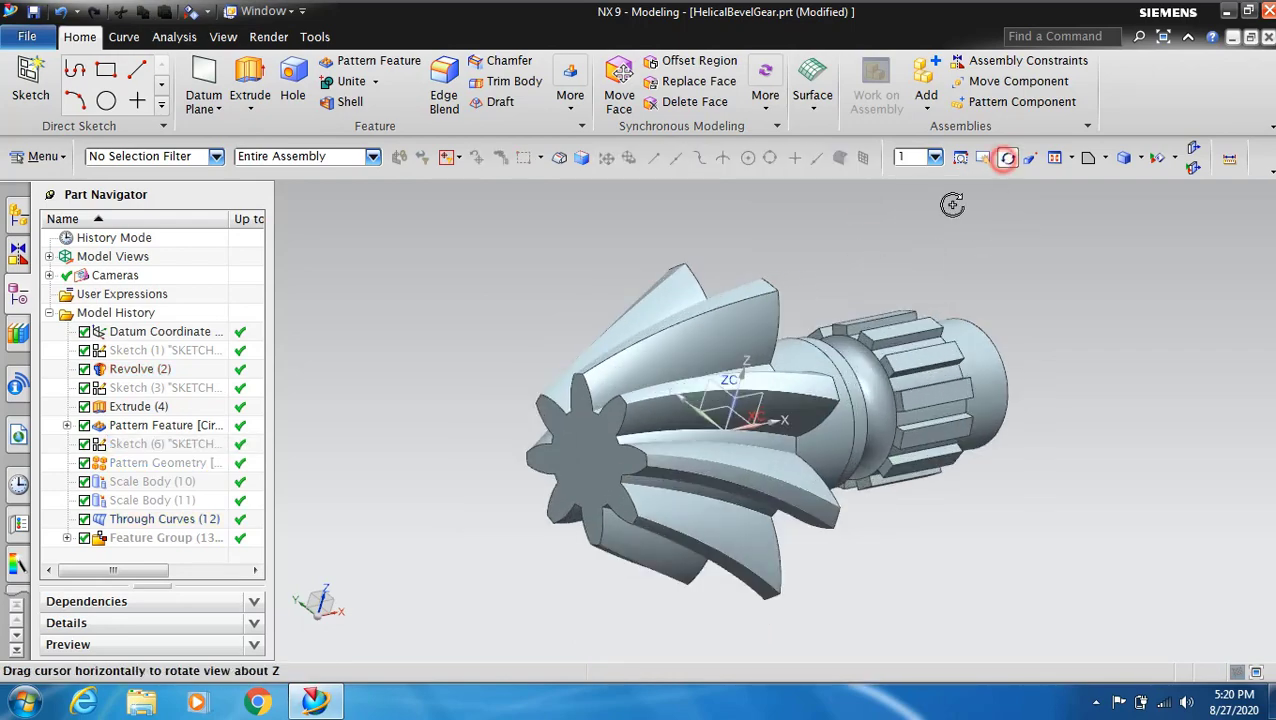
mouse_move(850, 240)
mouse_down()
mouse_move(792, 270)
mouse_move(918, 205)
mouse_up()
key(Escape)
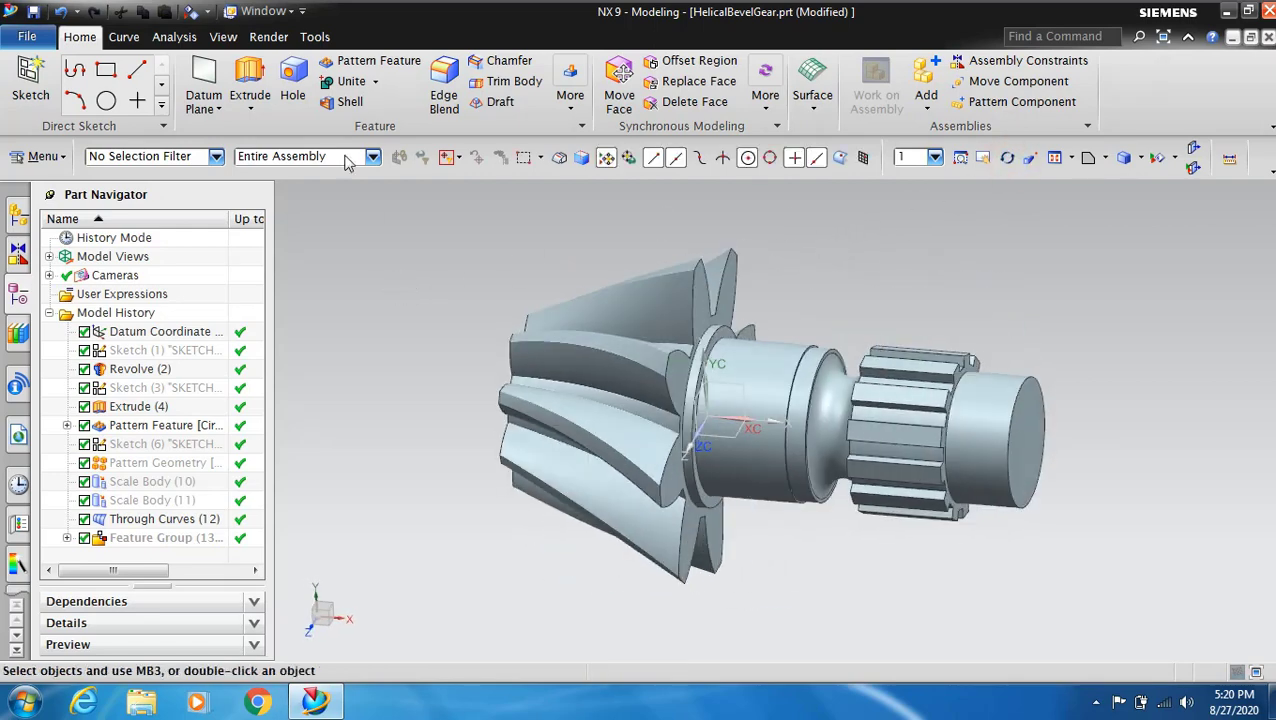
click(351, 85)
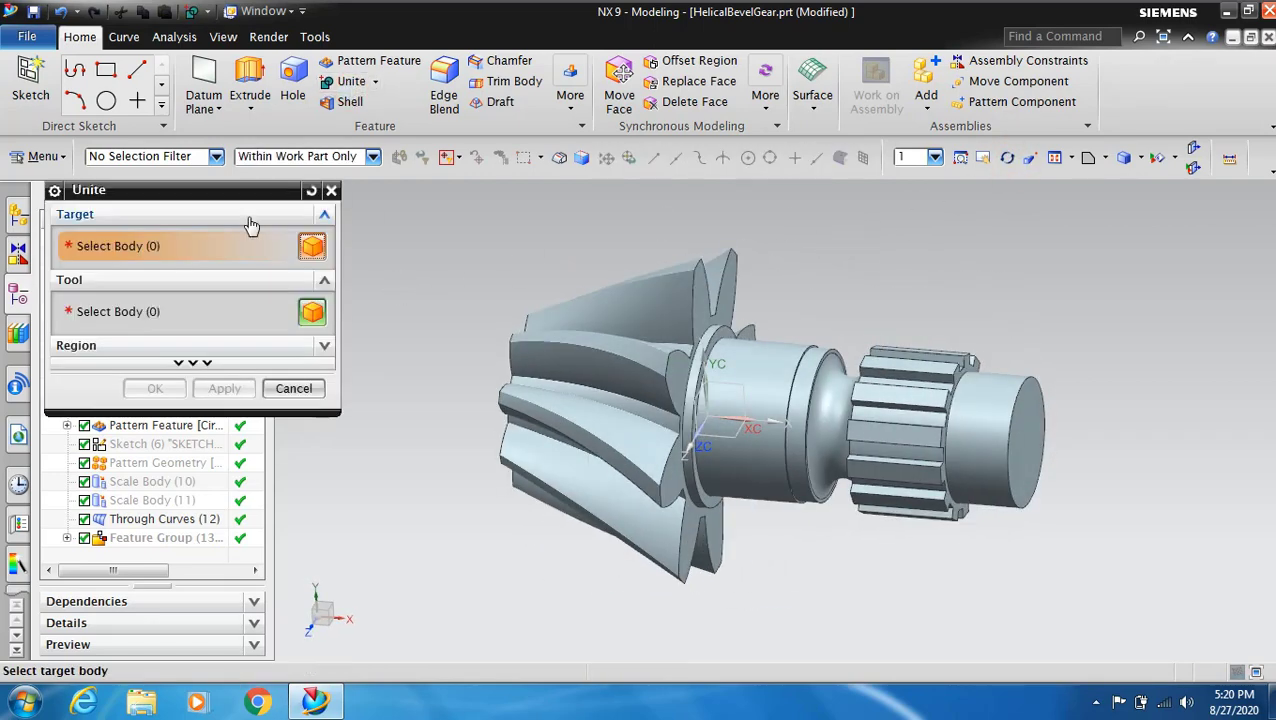
click(755, 465)
click(625, 462)
click(224, 388)
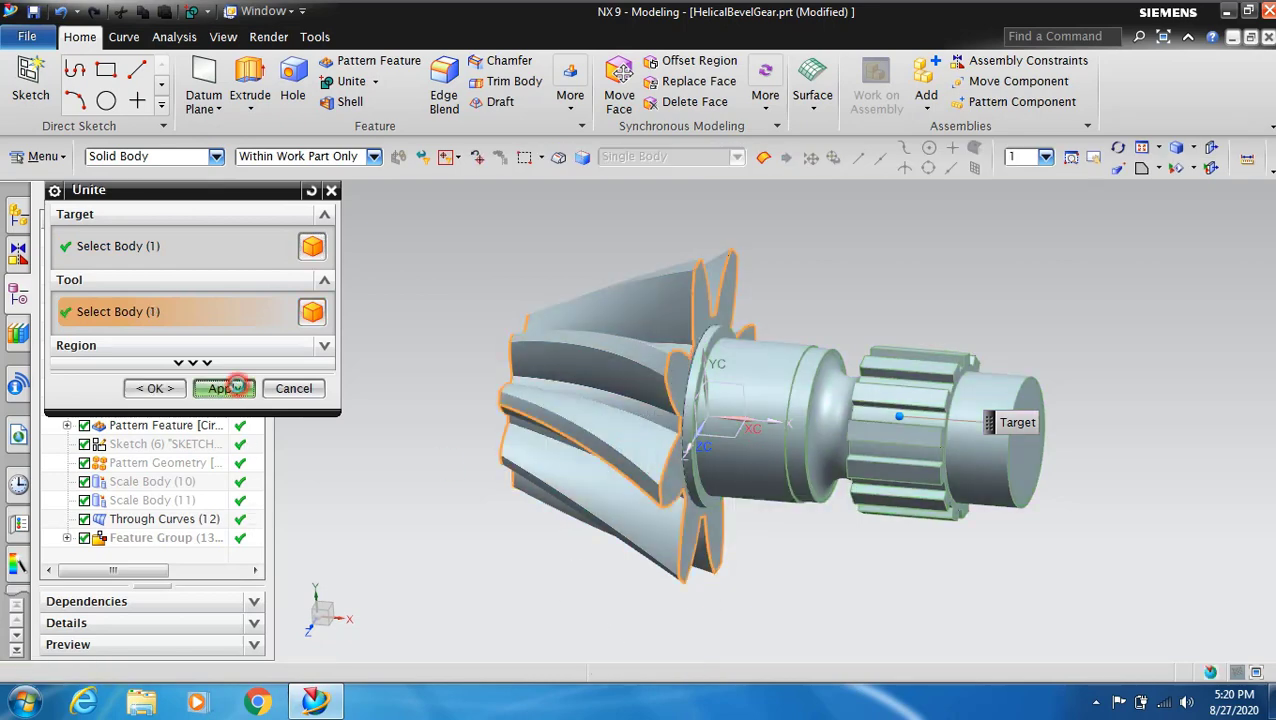
click(293, 388)
scroll(262, 476, down, 1)
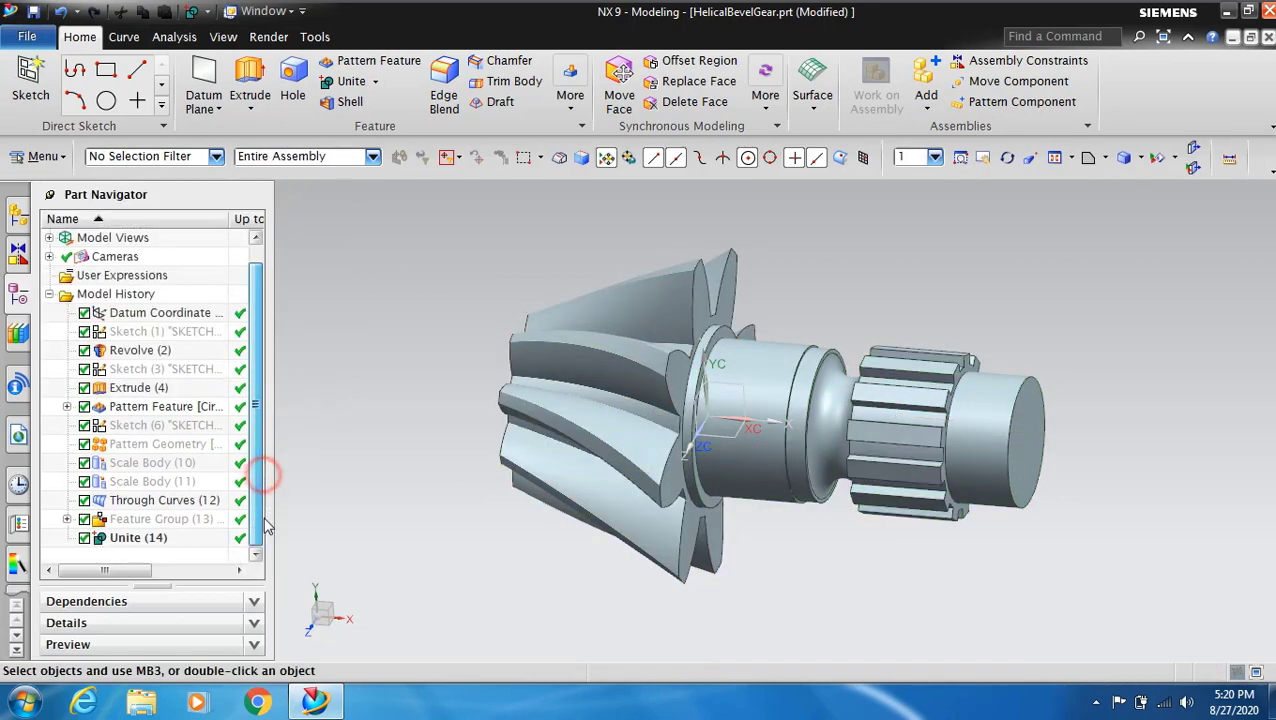
click(1007, 159)
mouse_move(1013, 290)
mouse_down()
mouse_move(991, 287)
mouse_move(1041, 224)
mouse_up()
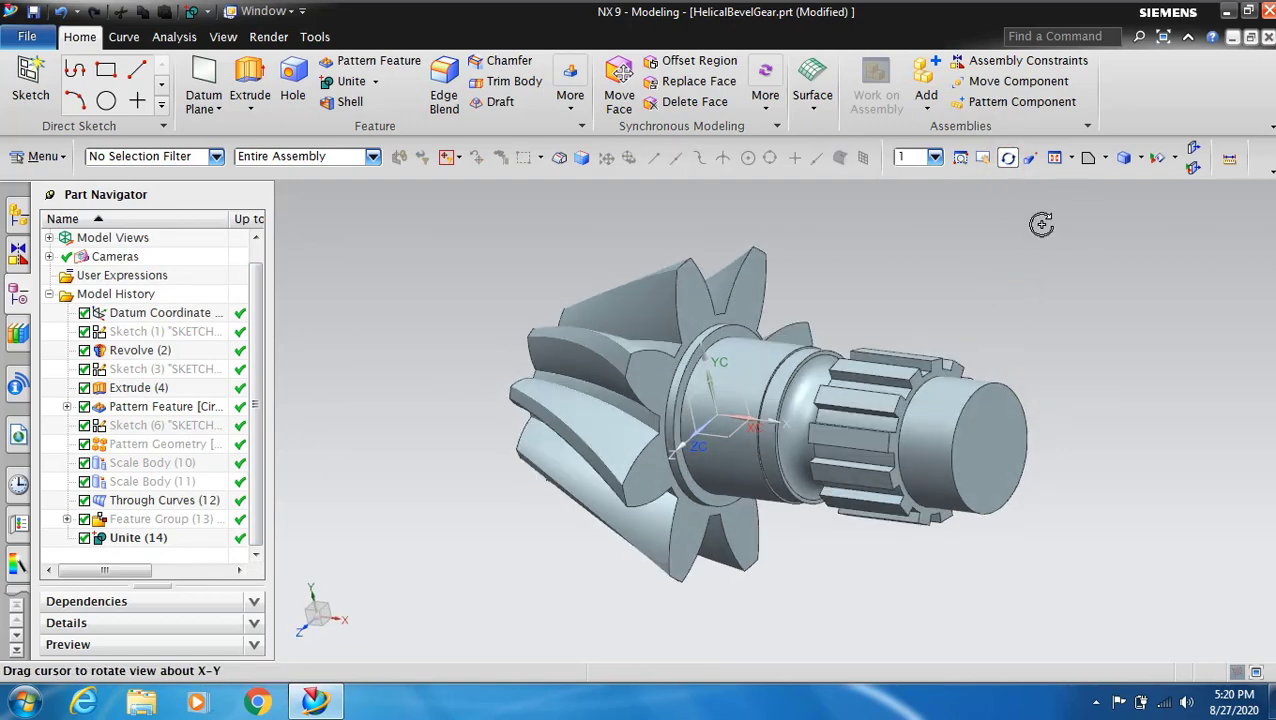
click(1007, 159)
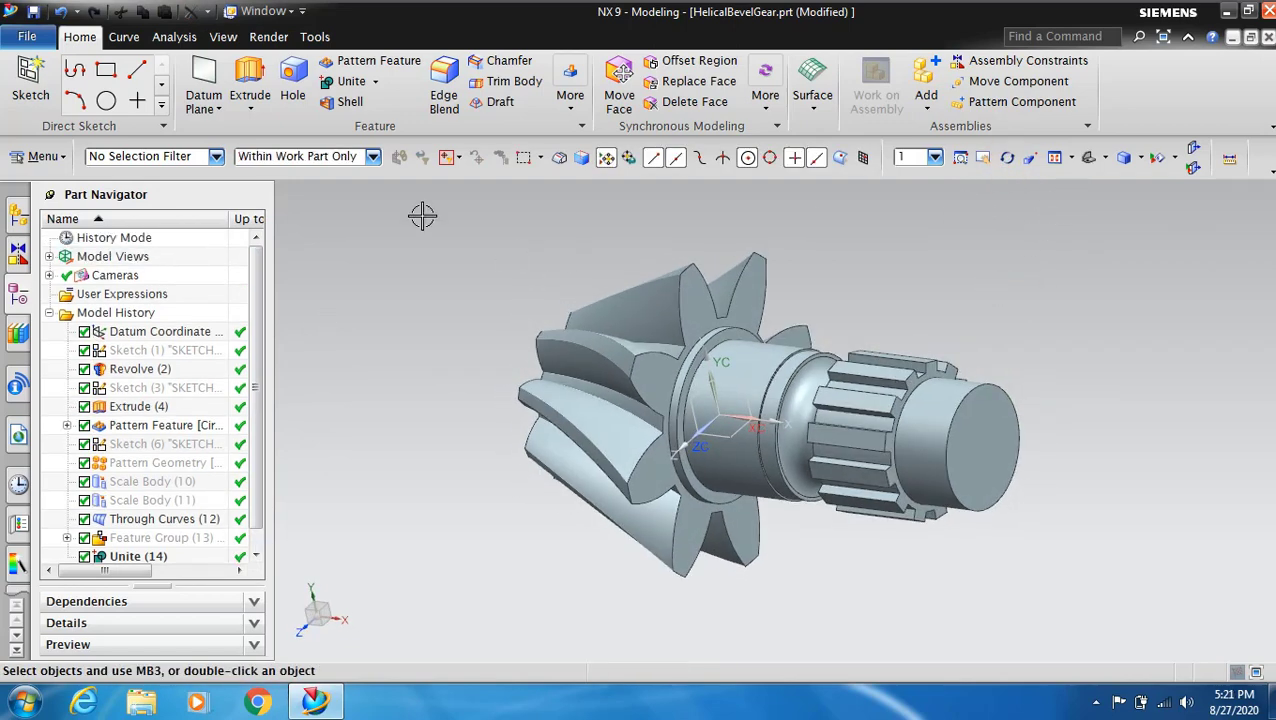
- Bore a 35 mm Through Body hole from the shaft-end centre, subtracting it from the gear
click(293, 82)
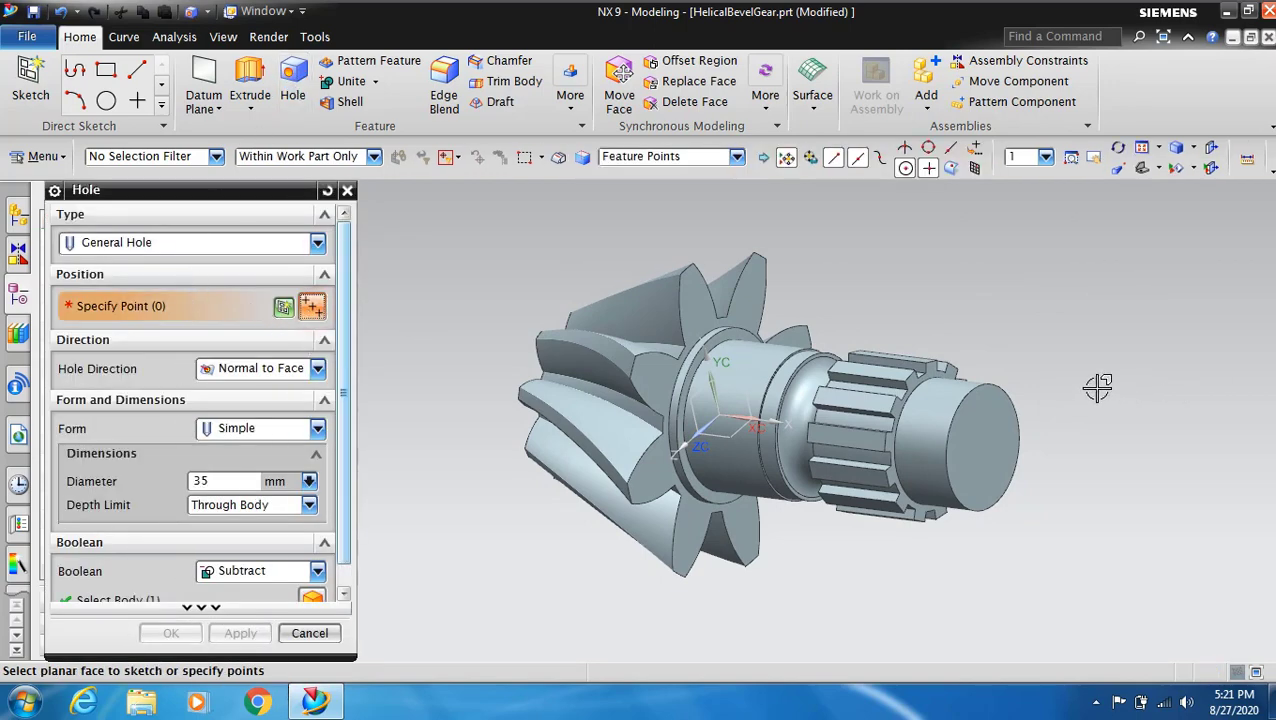
click(1008, 395)
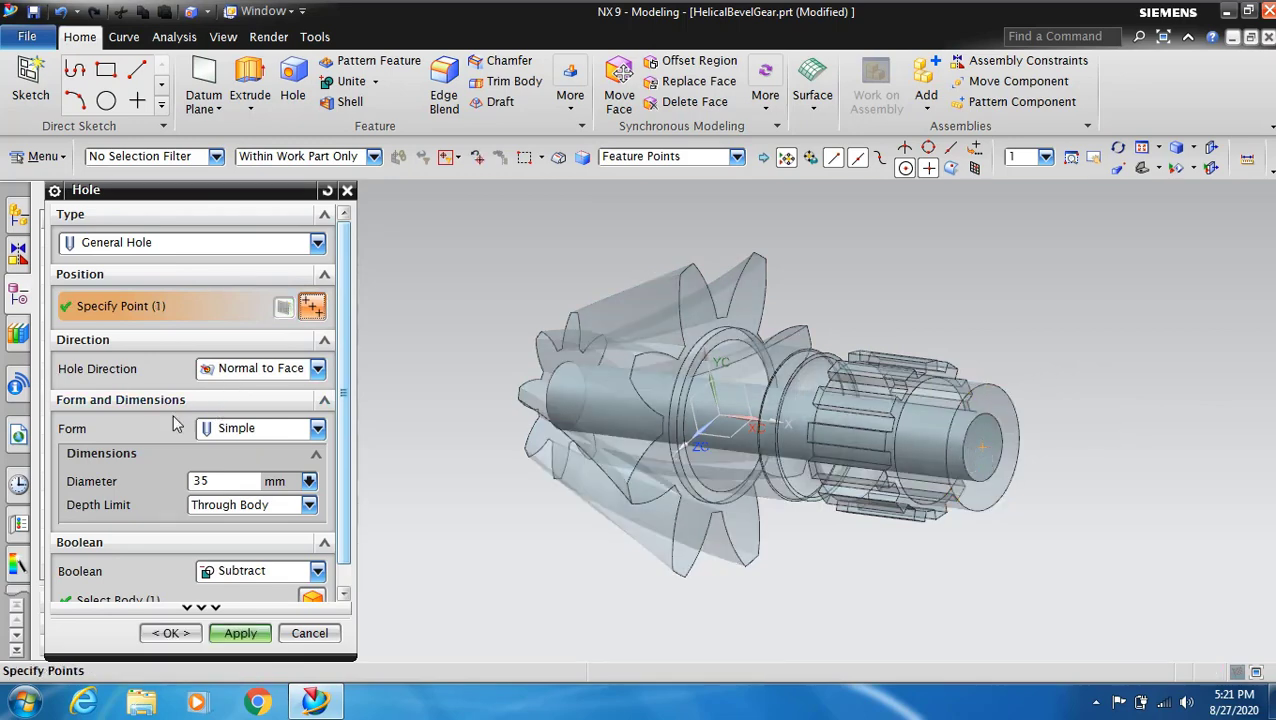
click(311, 508)
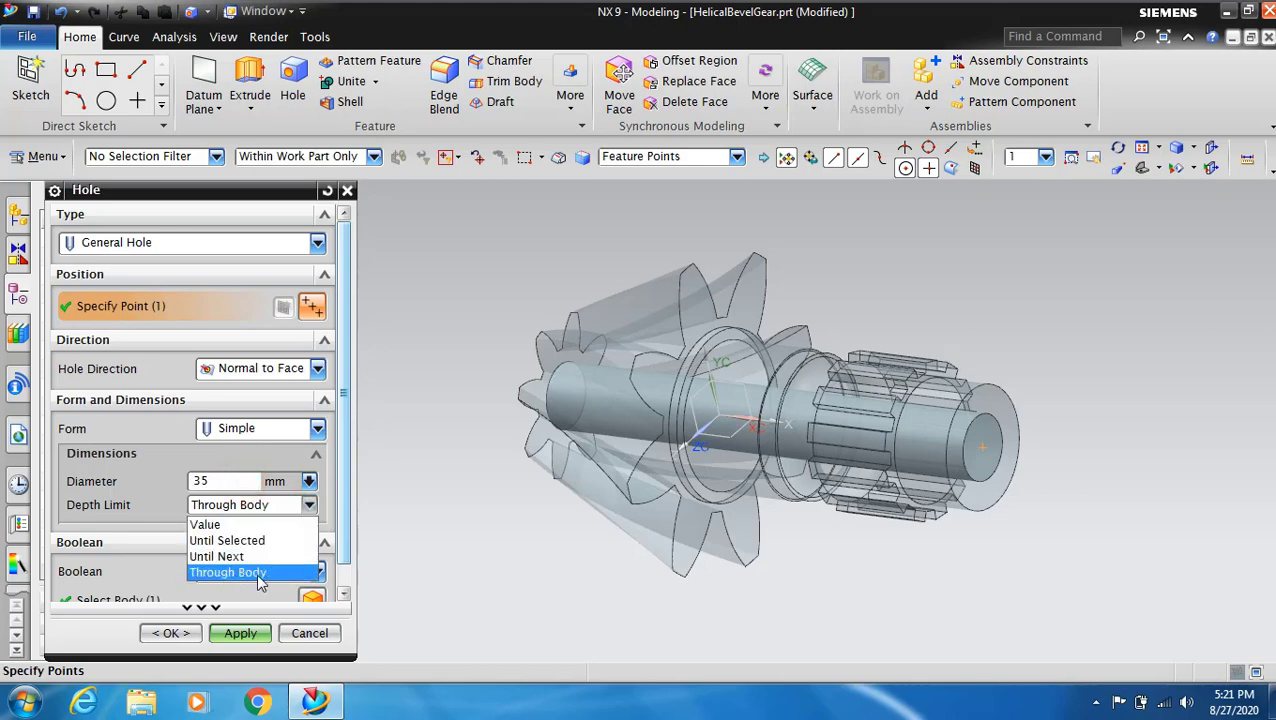
click(240, 570)
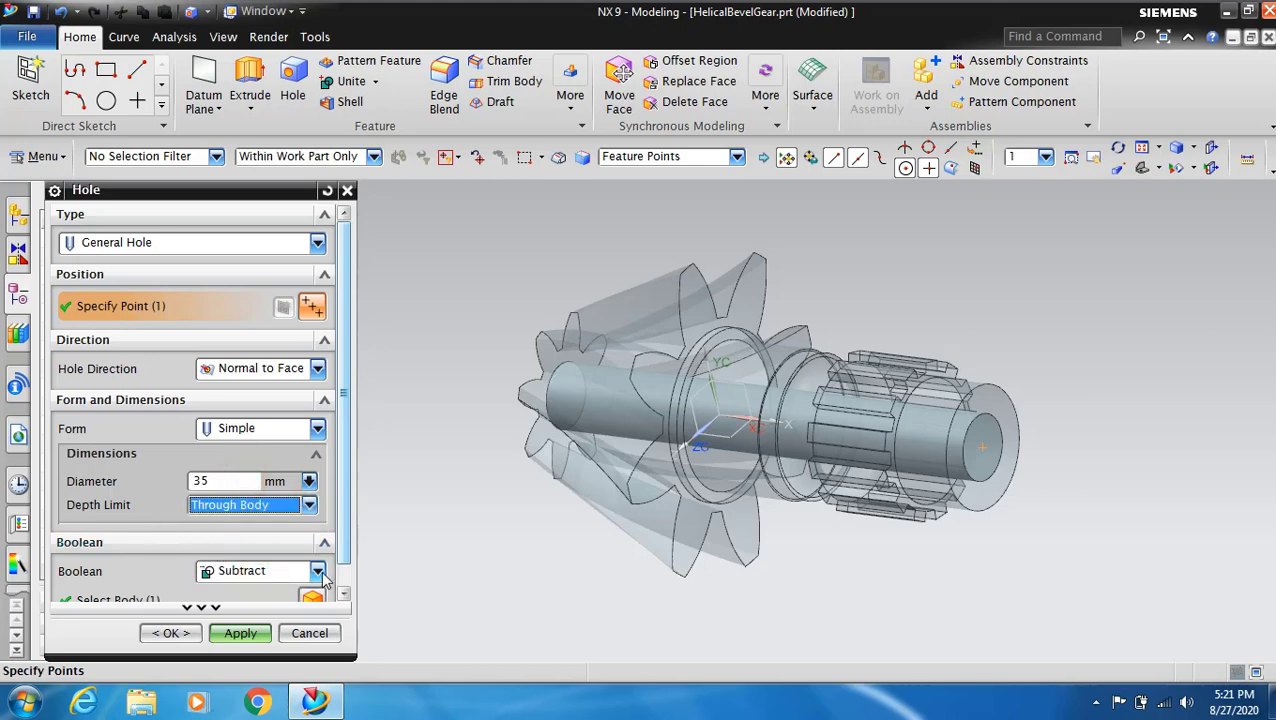
scroll(340, 530, down, 1)
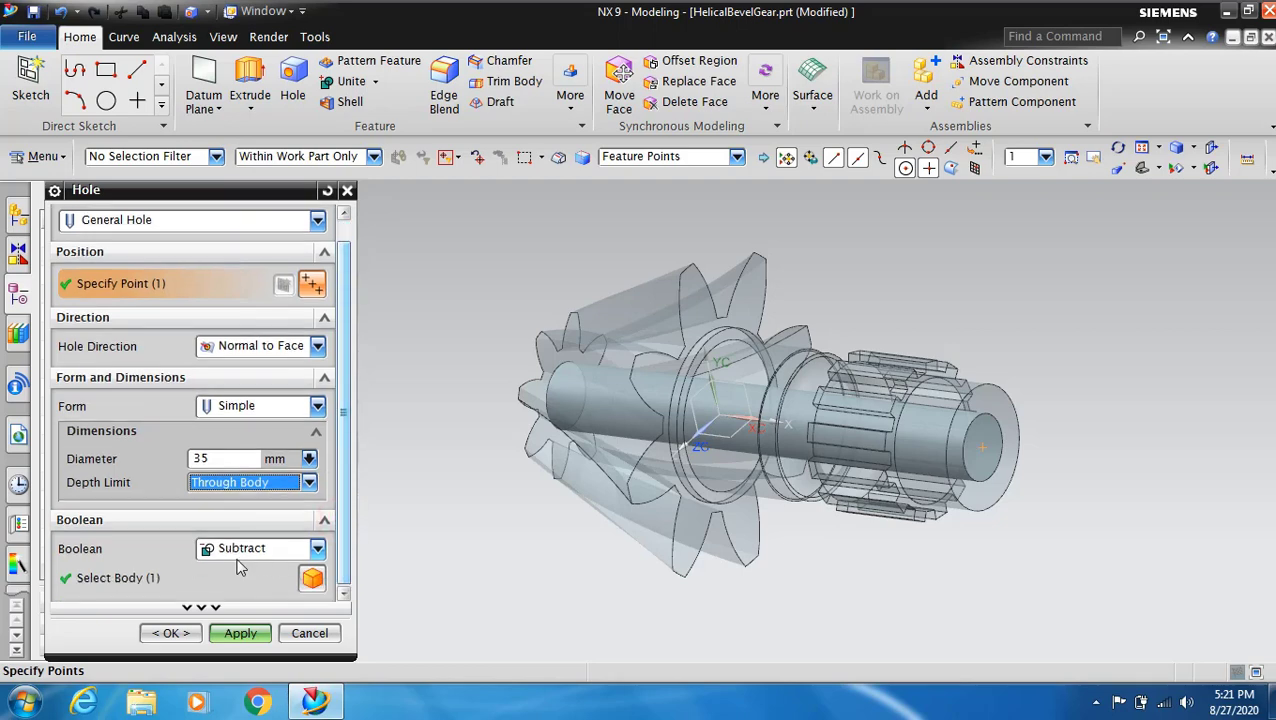
click(240, 634)
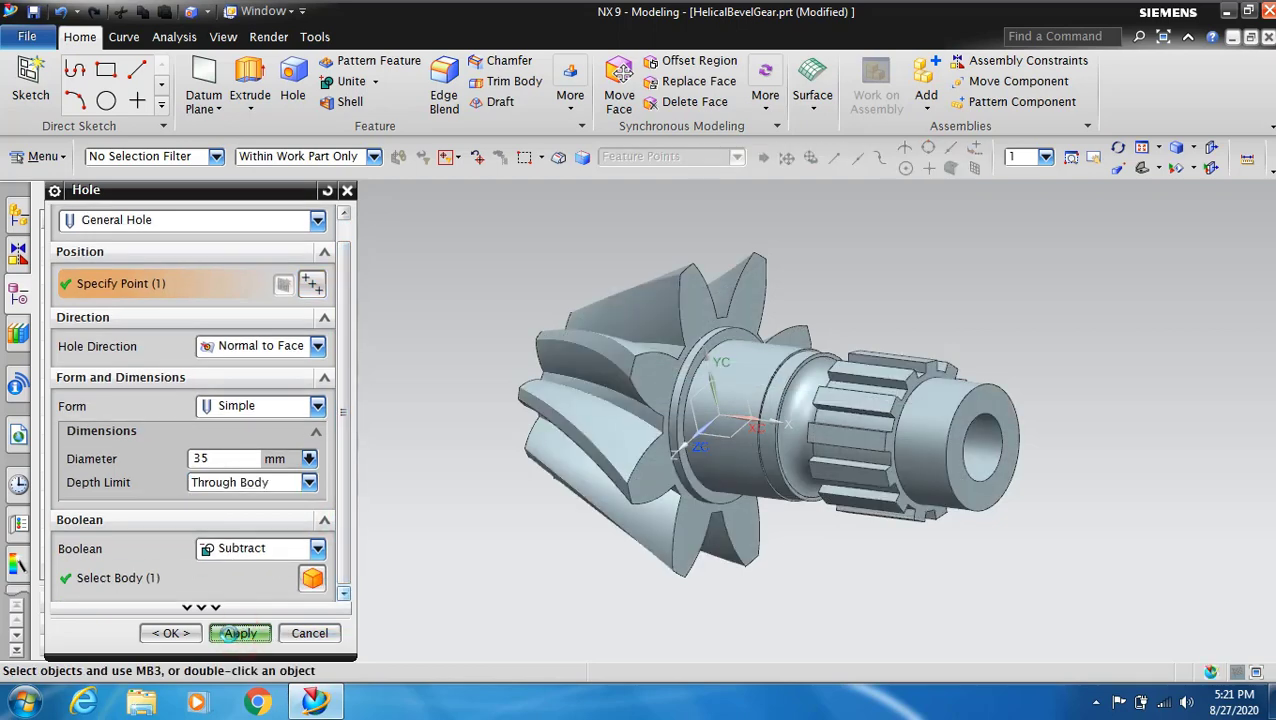
click(309, 633)
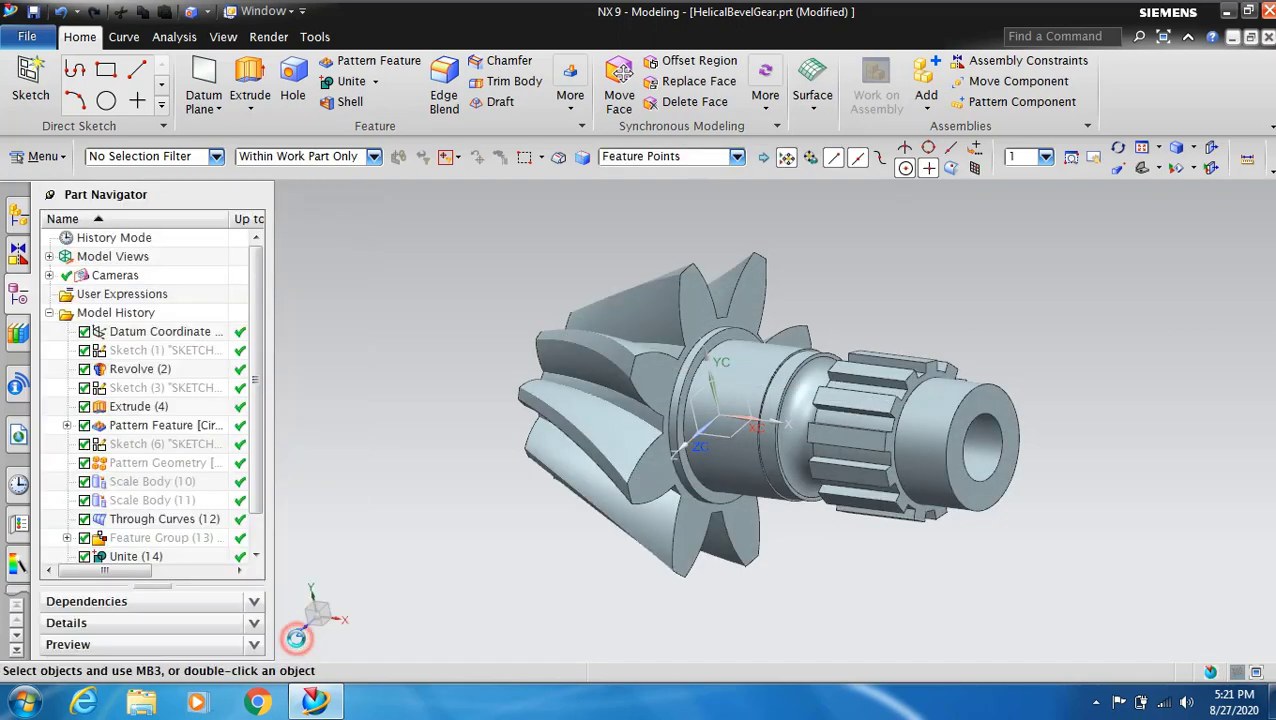
click(1007, 157)
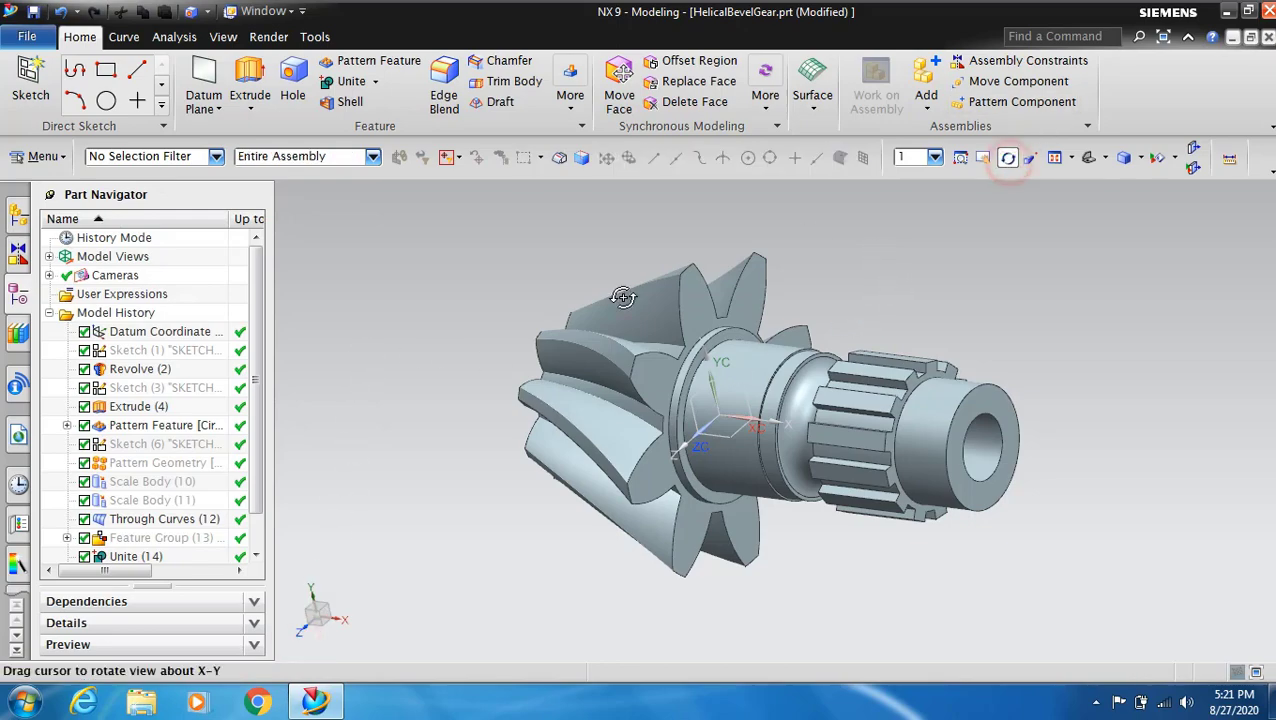
mouse_move(420, 318)
mouse_down()
mouse_move(441, 293)
mouse_move(594, 255)
mouse_move(510, 236)
mouse_move(461, 276)
mouse_move(383, 307)
mouse_move(373, 279)
mouse_move(387, 302)
mouse_move(541, 265)
mouse_move(547, 165)
mouse_move(567, 228)
mouse_move(370, 293)
mouse_move(524, 276)
mouse_move(544, 294)
mouse_up()
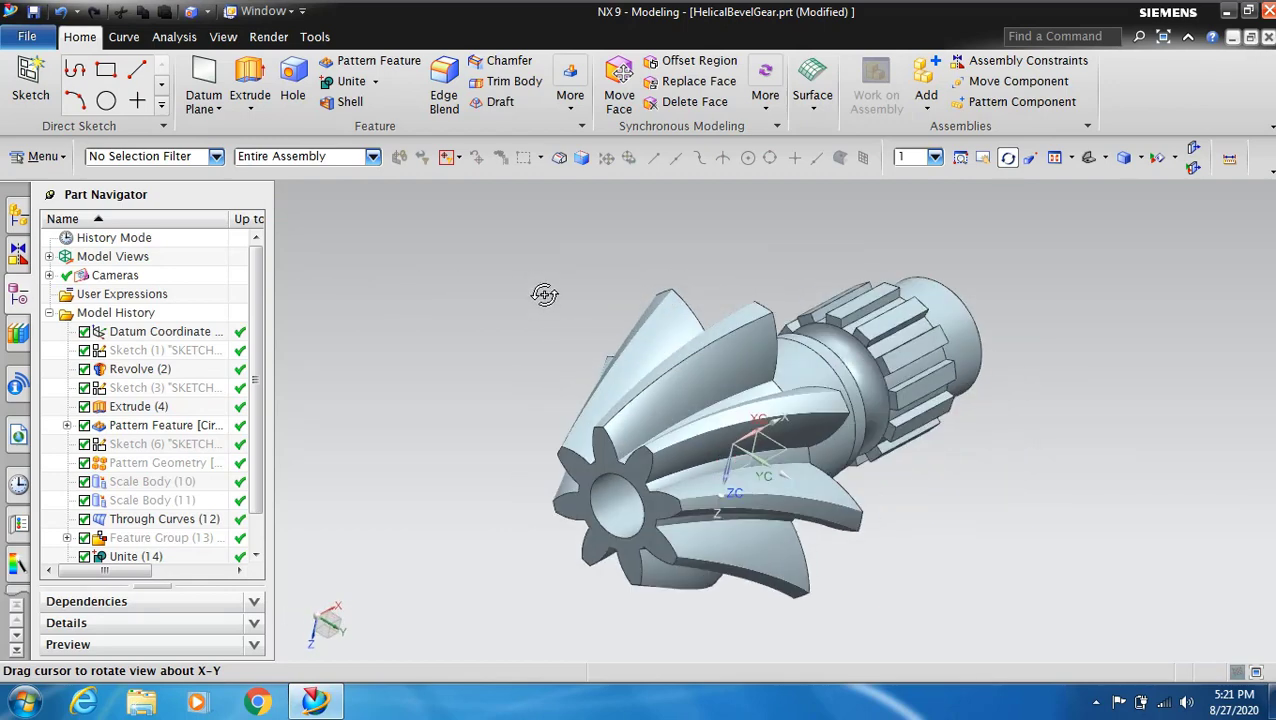
- Turn on True Shading and apply the Gold material to the gear's solid body
click(1008, 162)
click(268, 36)
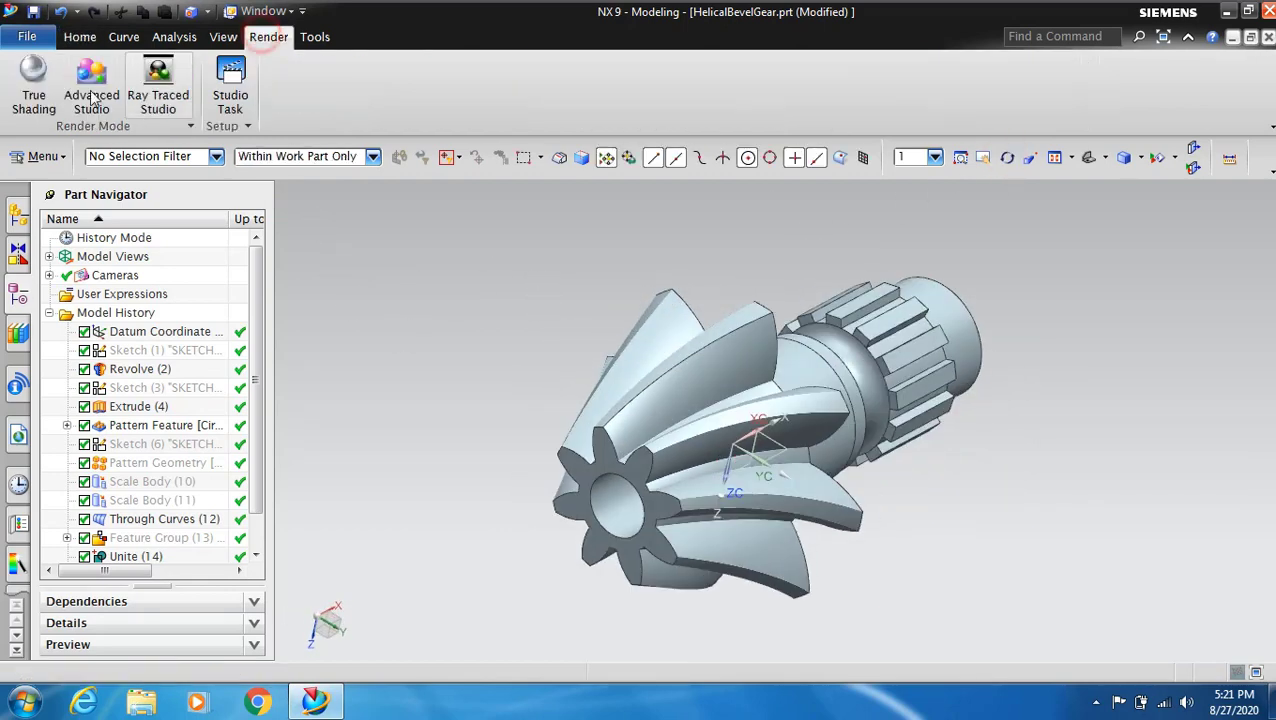
click(33, 88)
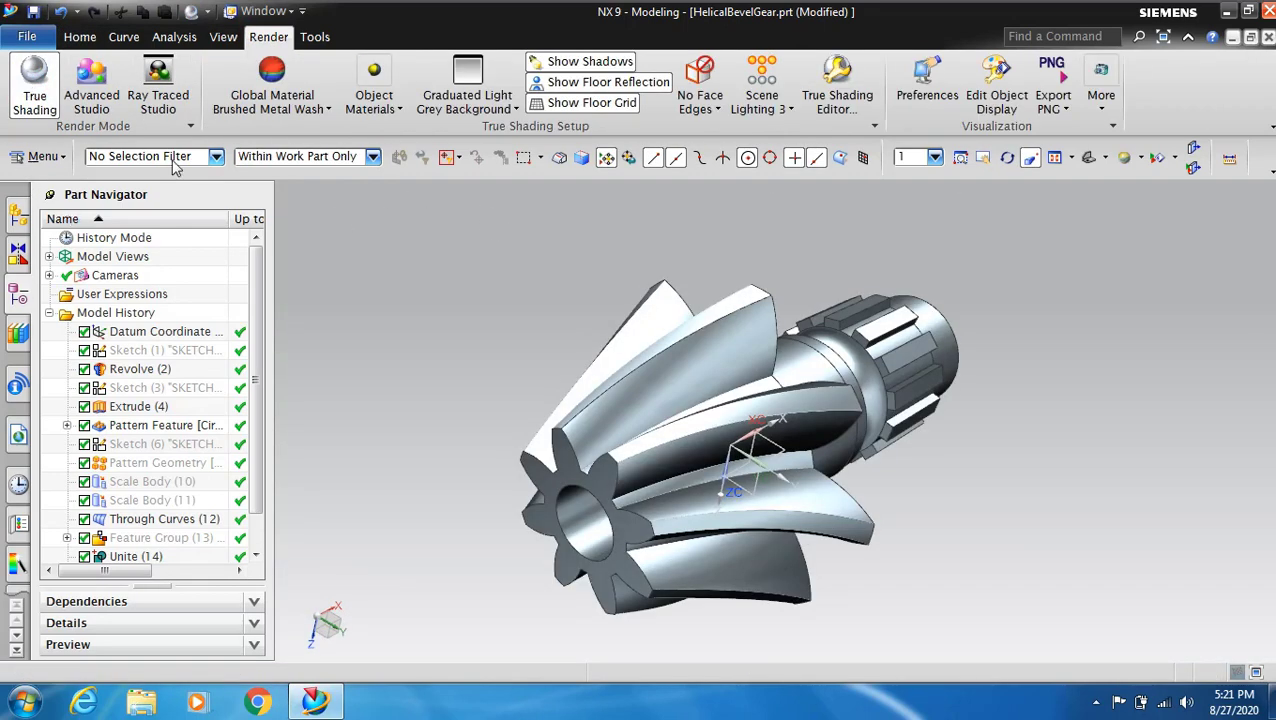
click(172, 160)
click(145, 280)
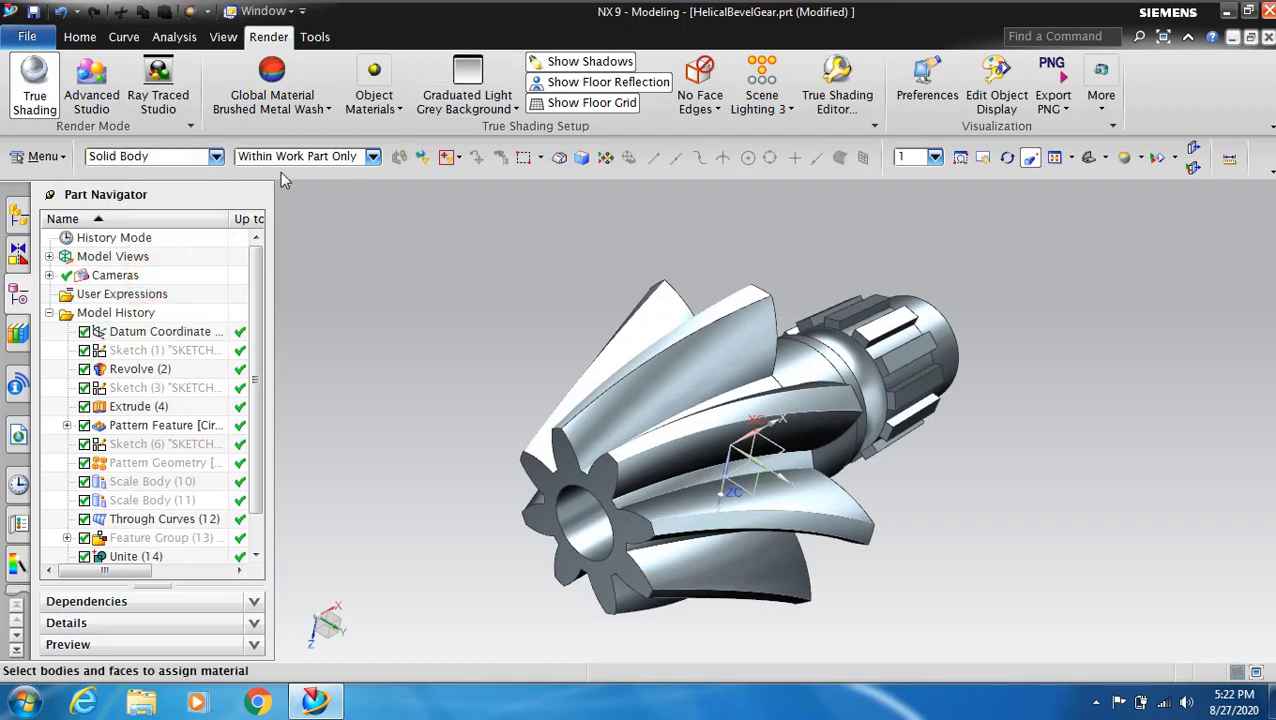
click(648, 343)
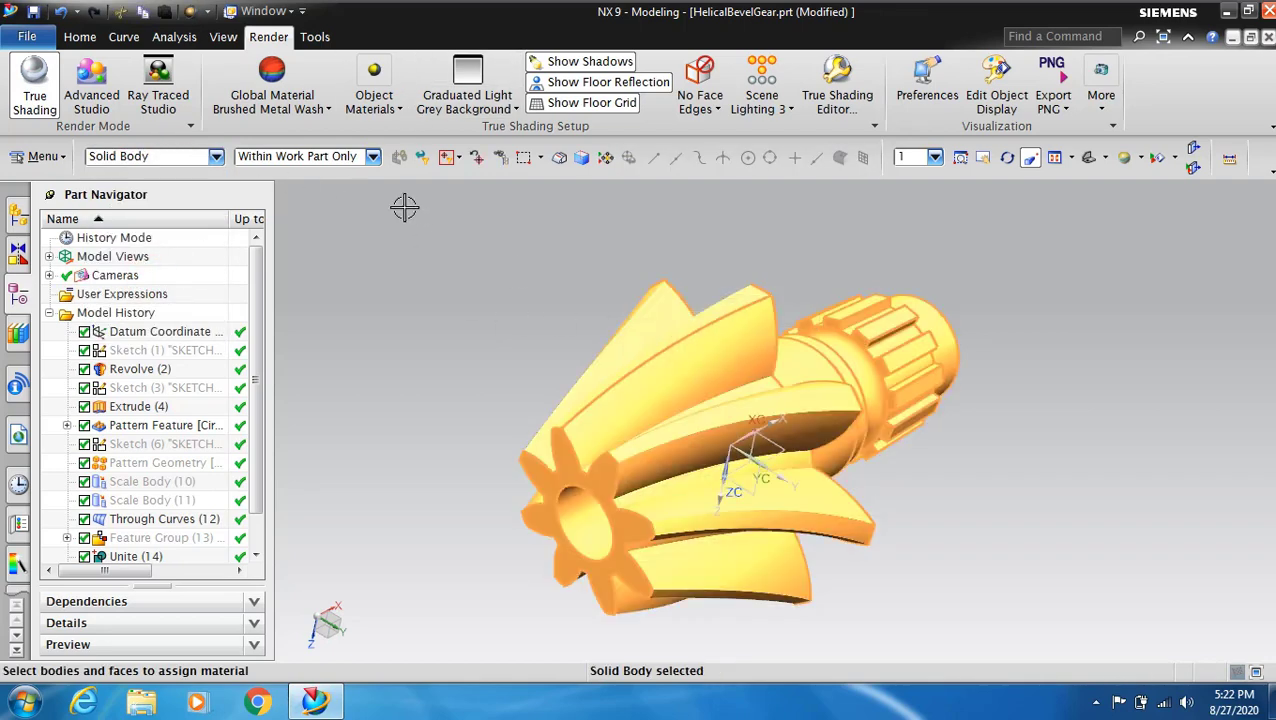
click(376, 114)
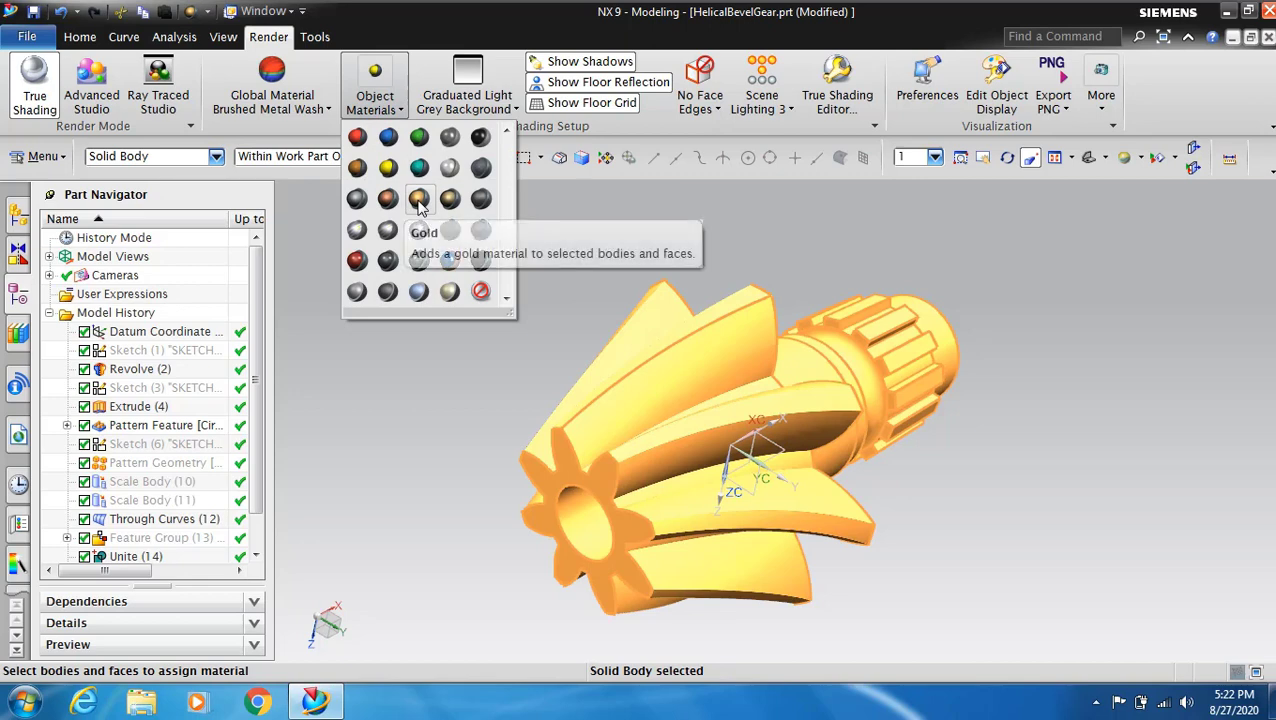
click(419, 200)
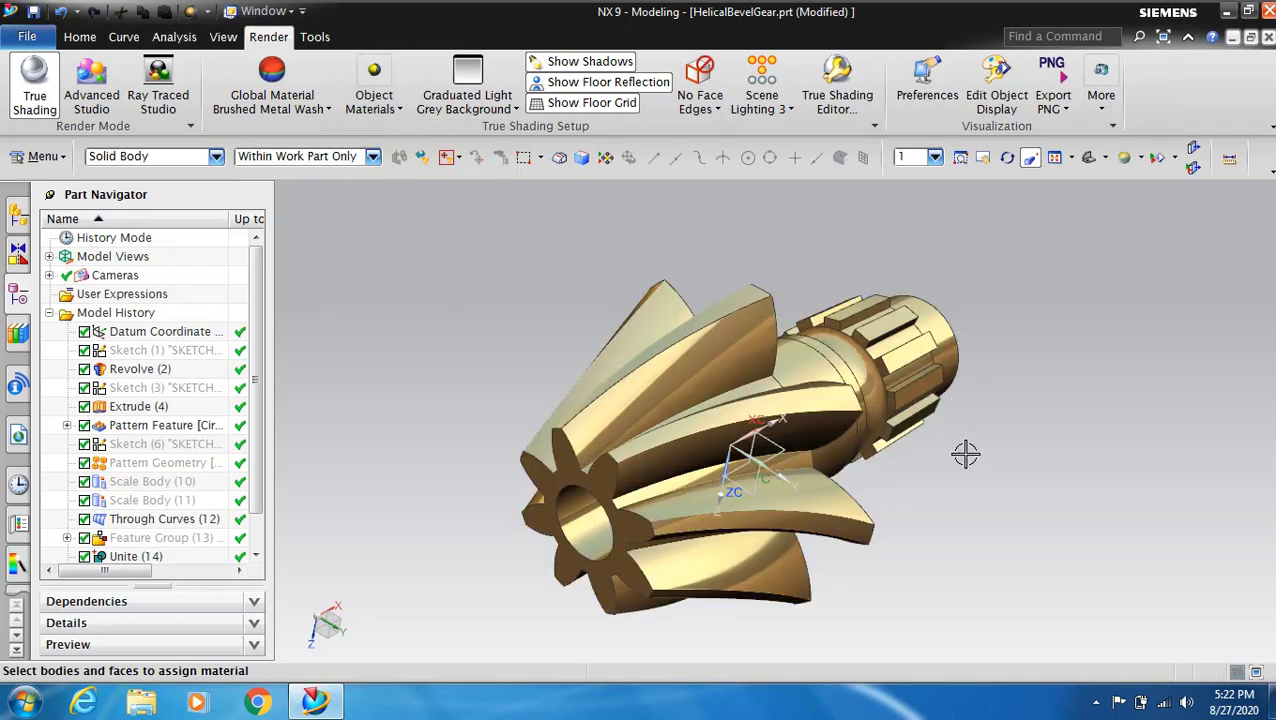
- Hide all datums, including the datum coordinate system, and orbit the finished gold gear
scroll(965, 455, up, 3)
scroll(930, 428, down, 3)
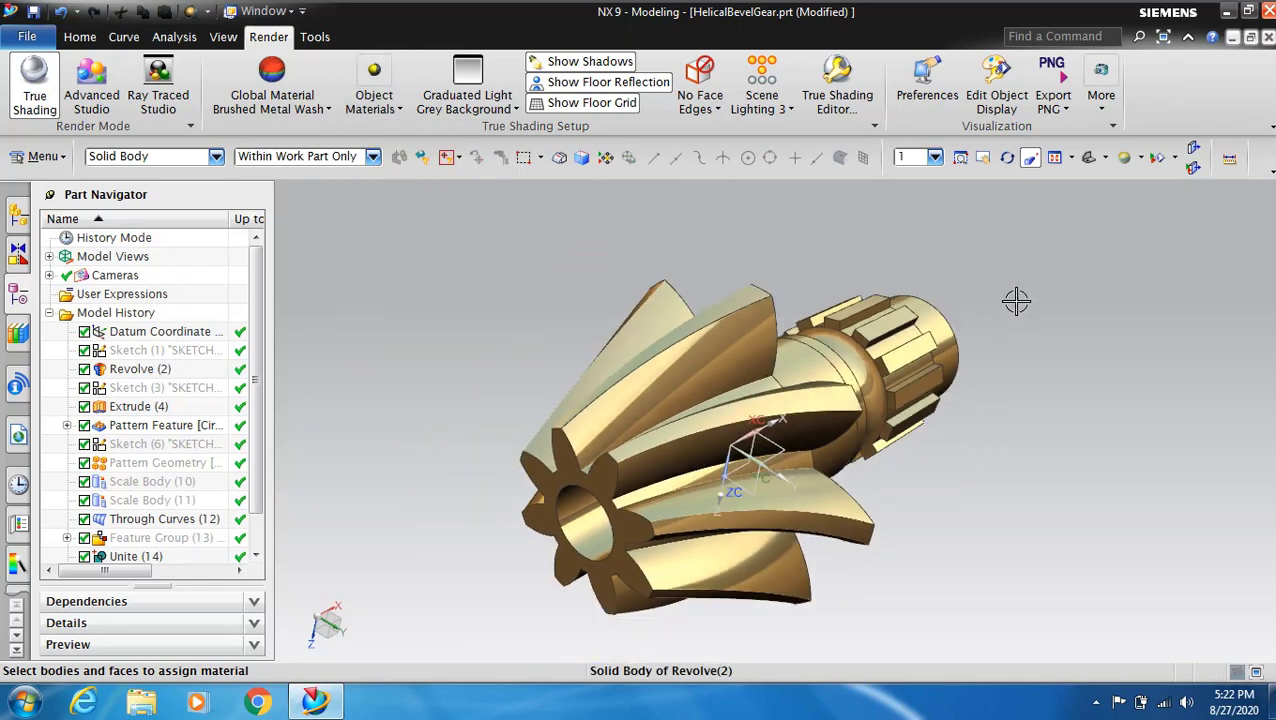
click(1007, 158)
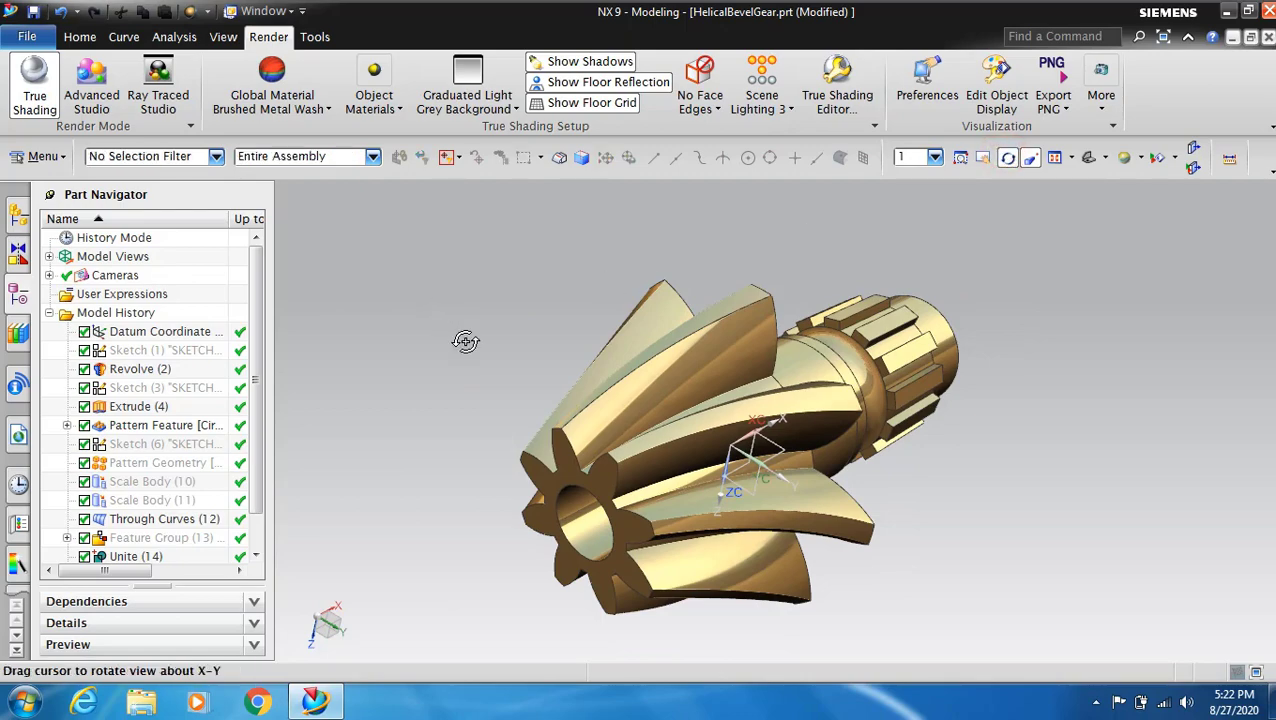
mouse_move(465, 341)
mouse_down()
mouse_move(441, 313)
mouse_move(379, 310)
mouse_move(461, 315)
mouse_up()
click(1006, 158)
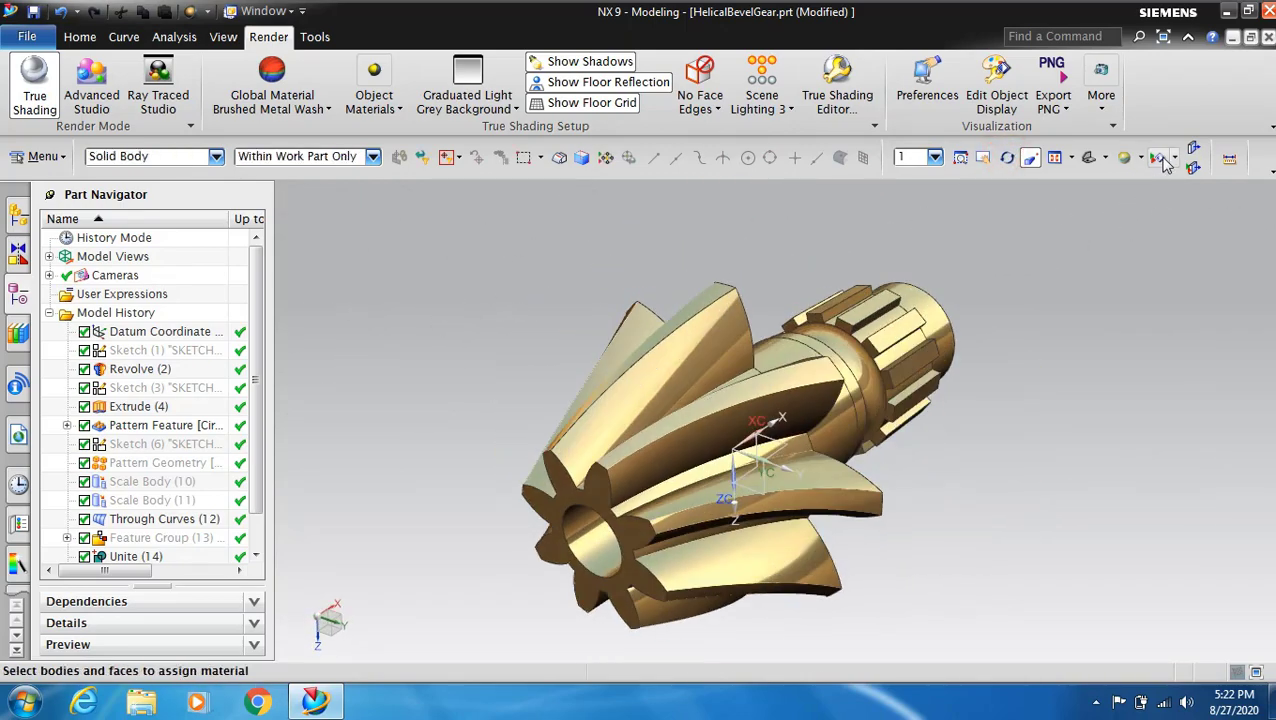
click(1162, 162)
click(319, 370)
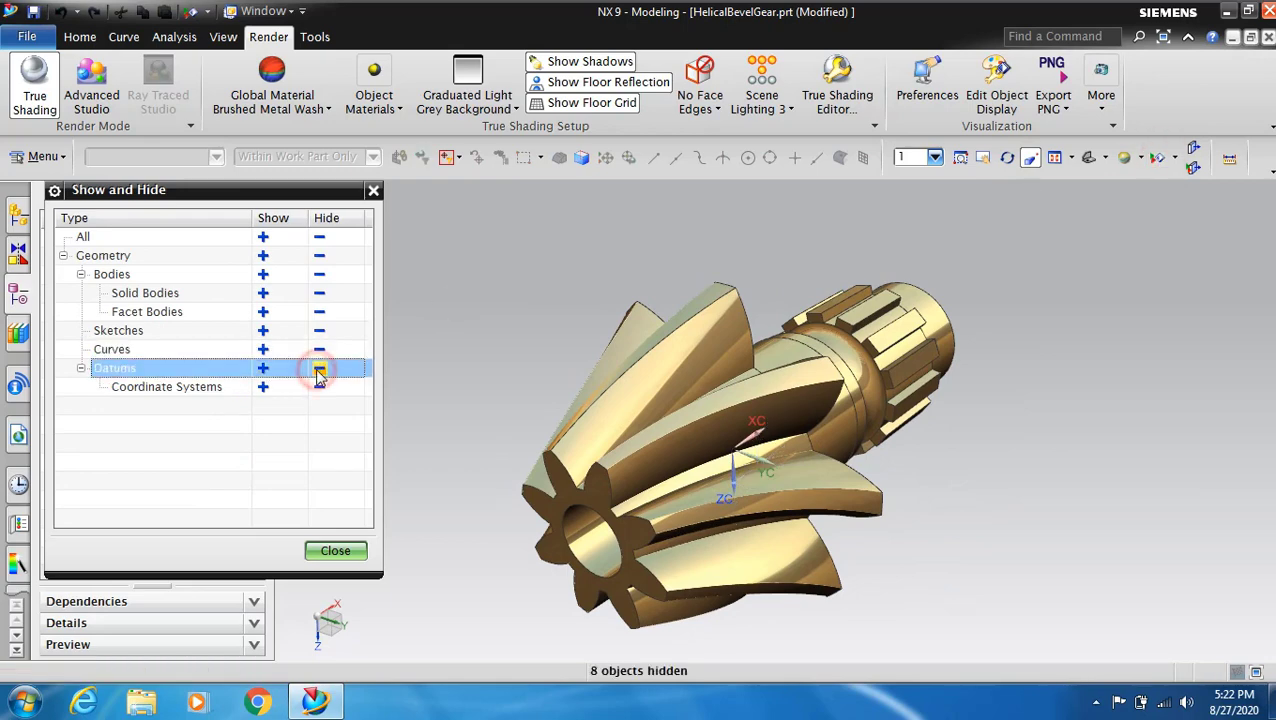
click(333, 555)
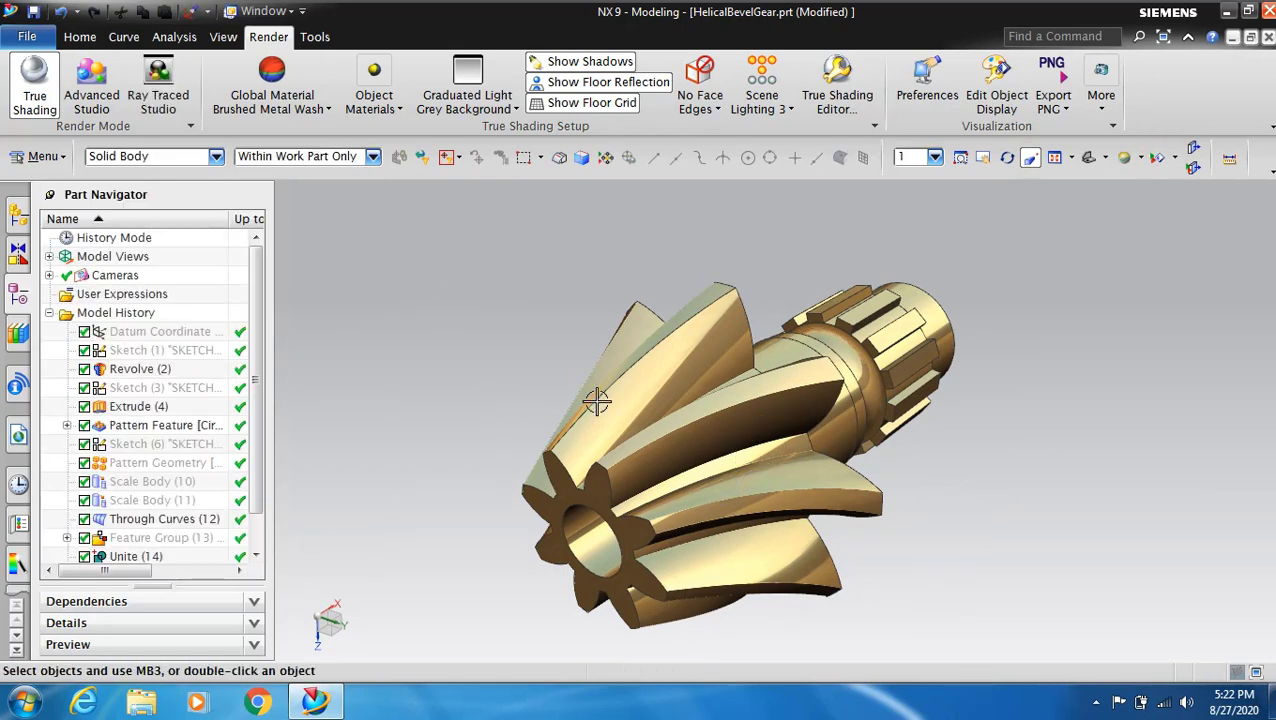
click(1007, 158)
mouse_move(1010, 250)
mouse_down()
mouse_move(997, 370)
mouse_move(918, 330)
mouse_move(711, 336)
mouse_move(686, 322)
mouse_up()
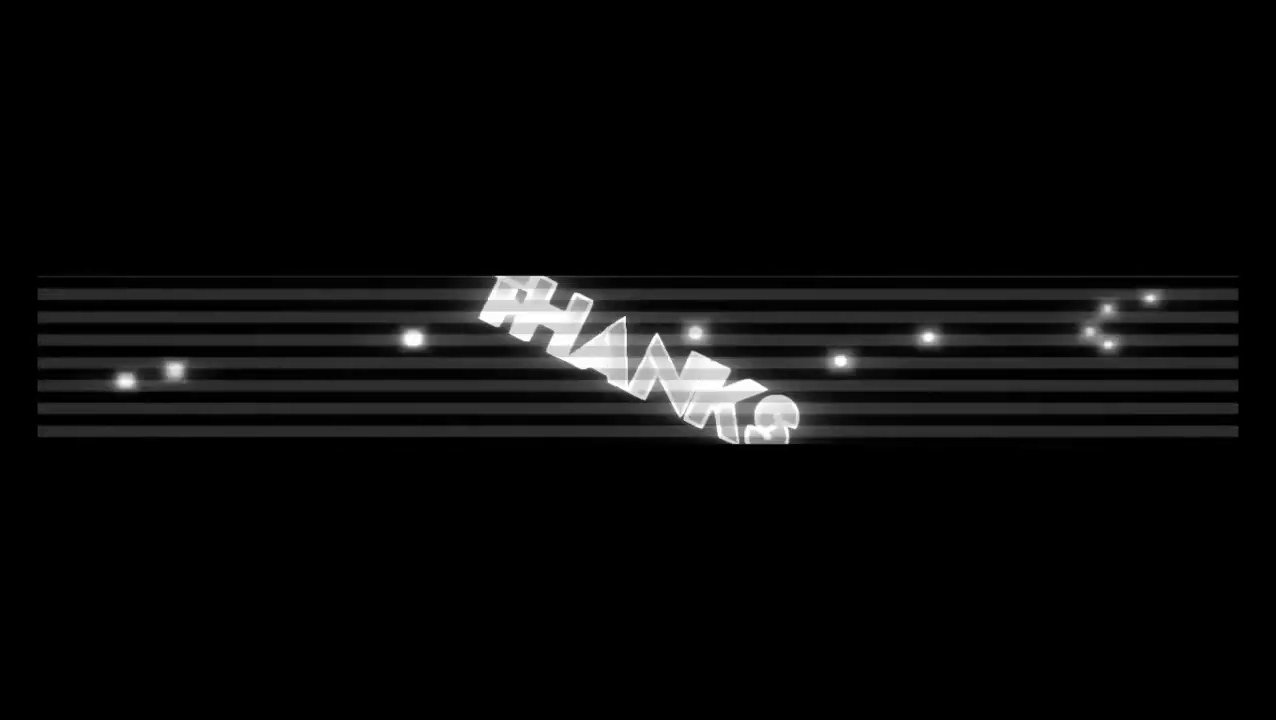